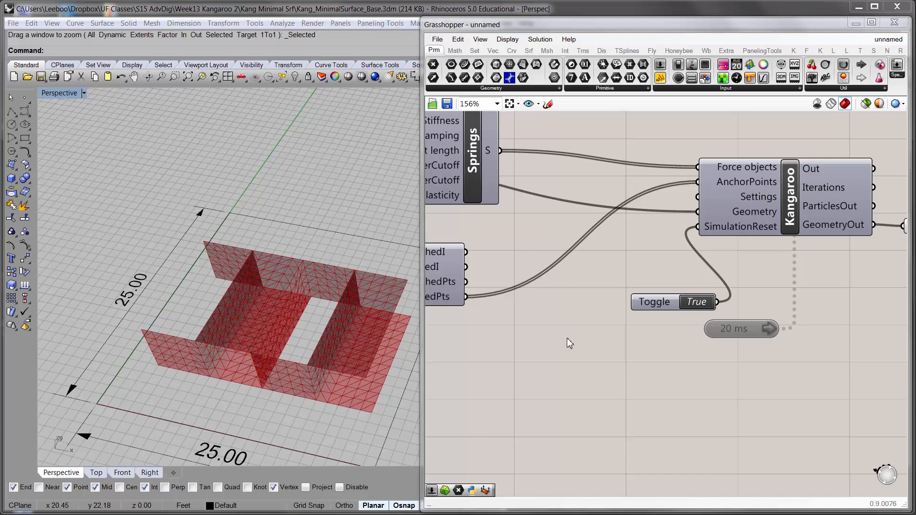
Hide the Input_3_Min-Sr_Polysurface layer and show the Input_4_Min-Srf_Mesh layer, keeping Input_5_Min-Srf_Mesh_BoundaryPull hidden.
{"action": "scroll", "coordinate": [523, 313], "scroll_direction": "down", "scroll_amount": 3}
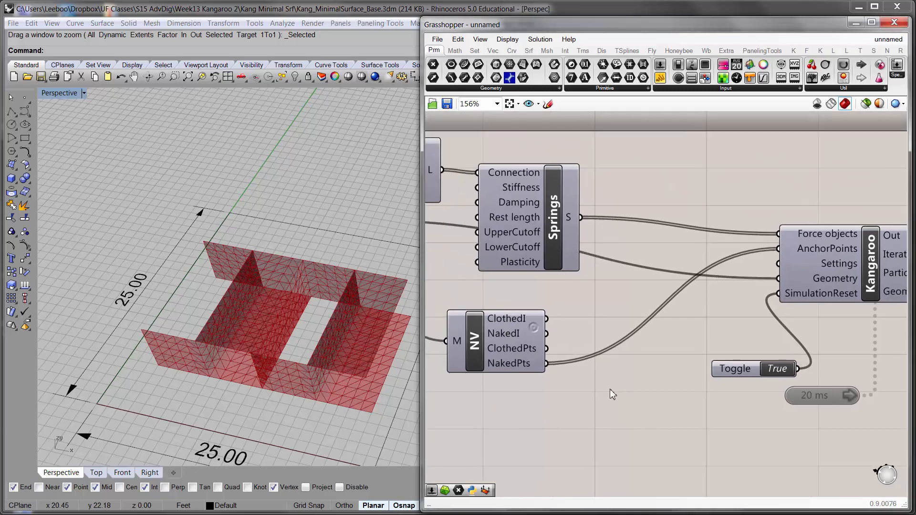
{"action": "right_click_drag", "start_coordinate": [650, 403], "coordinate": [675, 385]}
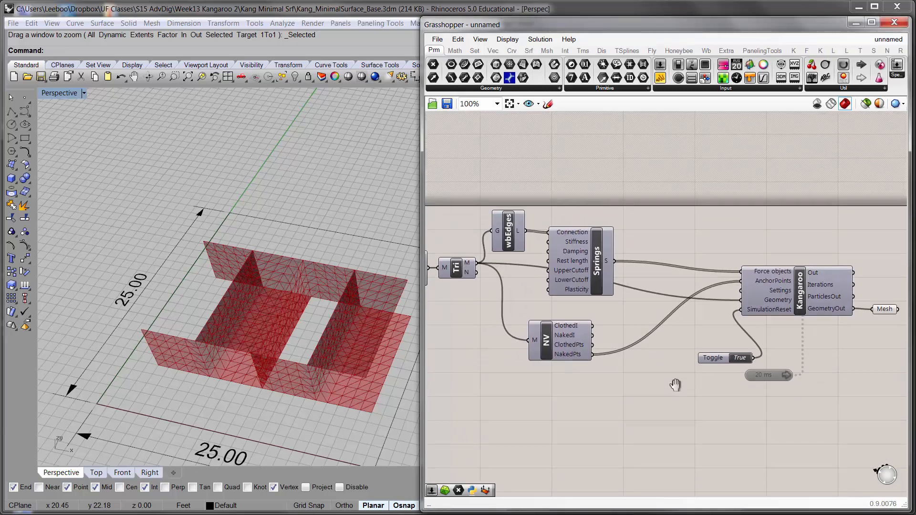
{"action": "left_click_drag", "start_coordinate": [0, 157], "coordinate": [668, 136]}
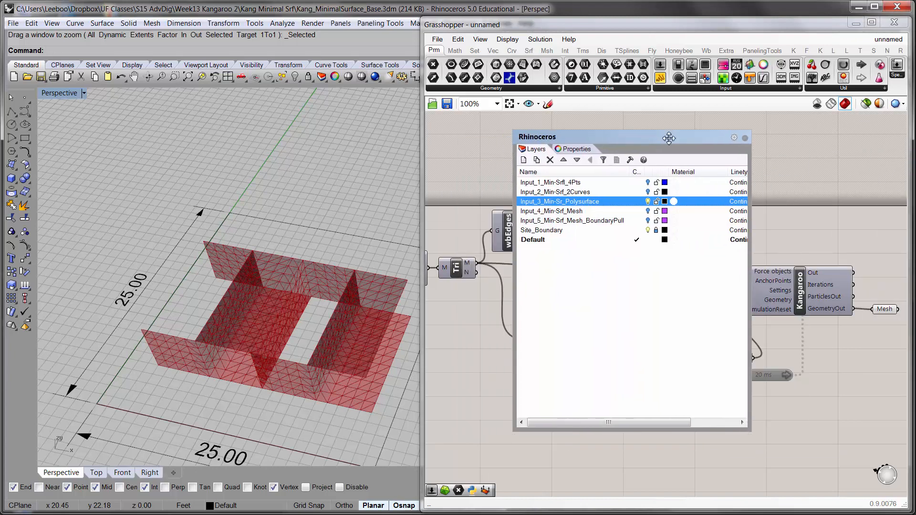
{"action": "left_click", "coordinate": [648, 201]}
{"action": "left_click", "coordinate": [648, 221]}
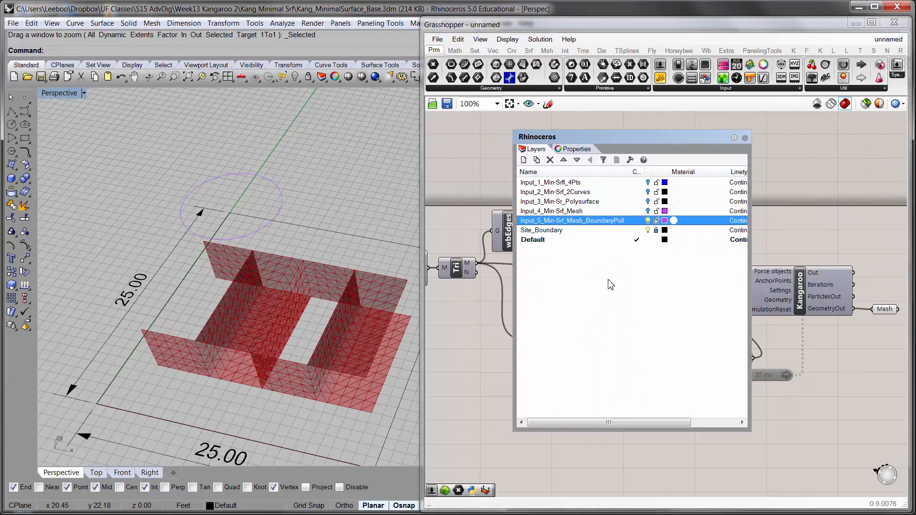
{"action": "left_click", "coordinate": [648, 211]}
{"action": "left_click", "coordinate": [647, 220]}
{"action": "left_click", "coordinate": [622, 317]}
Zoom to the purple mesh in the Perspective view and examine its box-shaped arms and open ends.
{"action": "right_click_drag", "start_coordinate": [358, 268], "coordinate": [262, 259]}
{"action": "left_click", "coordinate": [262, 259]}
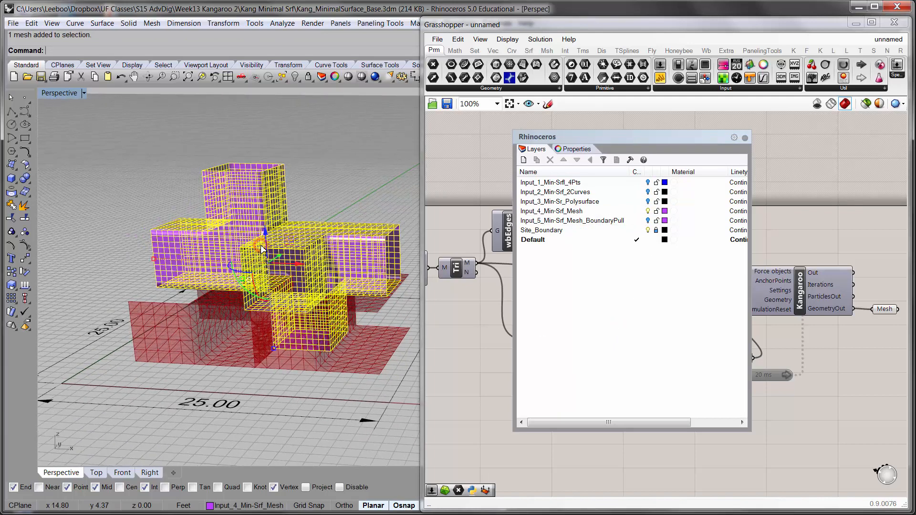
{"action": "left_click", "coordinate": [346, 179]}
{"action": "right_click_drag", "start_coordinate": [345, 179], "coordinate": [240, 328]}
{"action": "right_click_drag", "start_coordinate": [247, 268], "coordinate": [199, 377]}
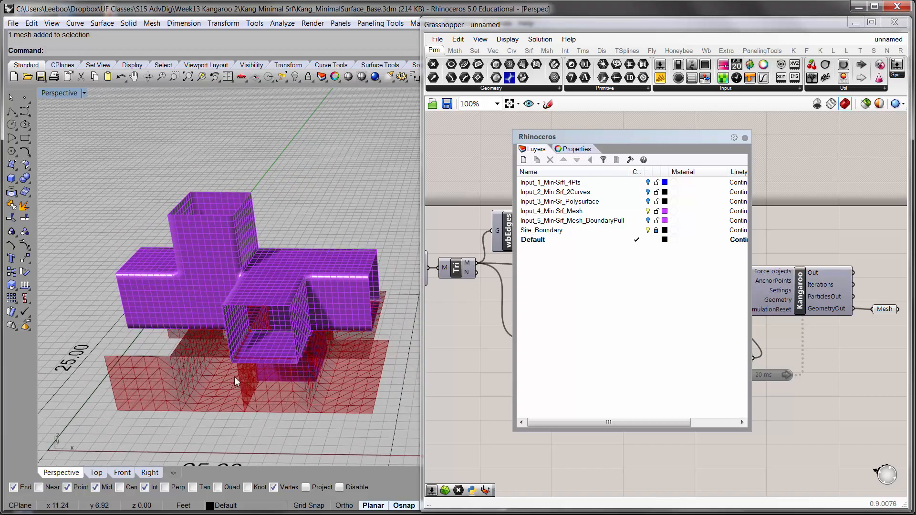
{"action": "left_click", "coordinate": [207, 252]}
{"action": "type", "text": "zs"}
{"action": "key", "text": "Return"}
{"action": "left_click", "coordinate": [150, 210]}
{"action": "right_click_drag", "start_coordinate": [334, 214], "coordinate": [266, 205]}
{"action": "left_click", "coordinate": [294, 271]}
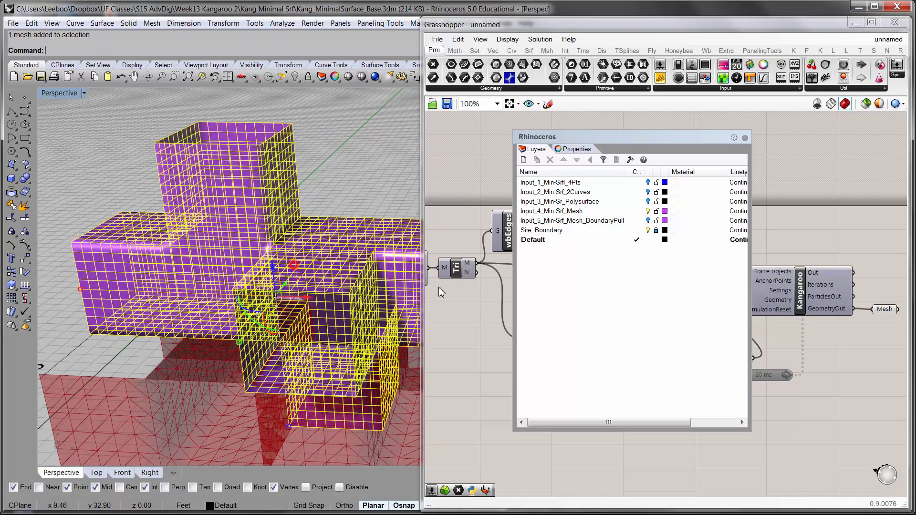
Move the floating Layers panel off the Grasshopper canvas, deselect the mesh and examine its openings.
{"action": "left_click", "coordinate": [547, 295]}
{"action": "left_click_drag", "start_coordinate": [661, 138], "coordinate": [915, 174]}
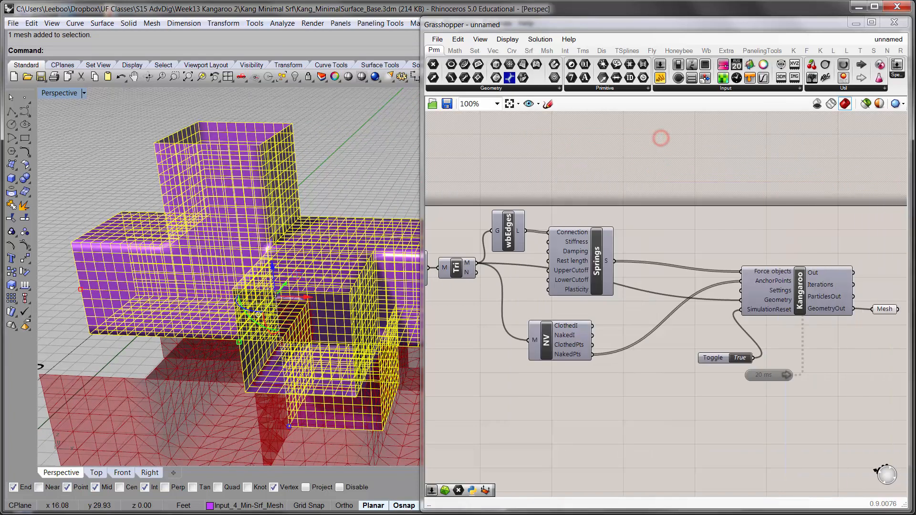
{"action": "left_click", "coordinate": [353, 113]}
{"action": "right_click_drag", "start_coordinate": [311, 191], "coordinate": [244, 312]}
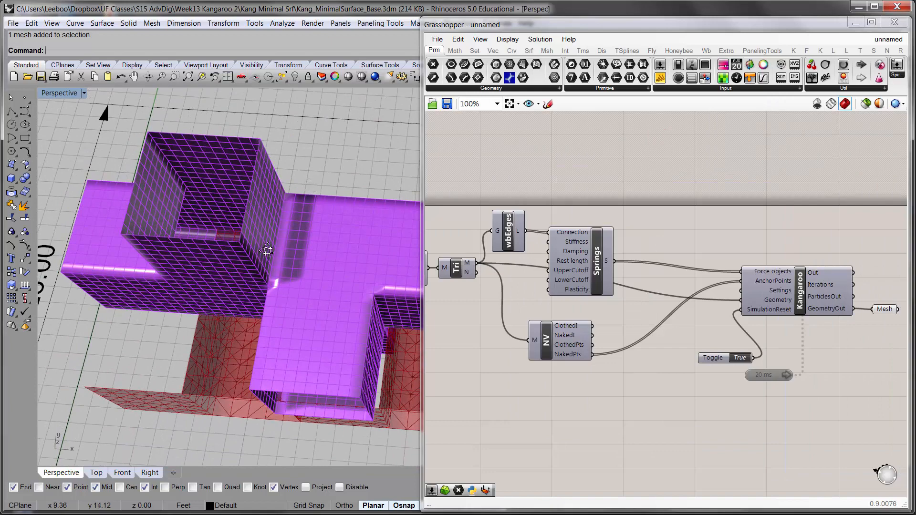
{"action": "right_click_drag", "start_coordinate": [267, 251], "coordinate": [272, 177]}
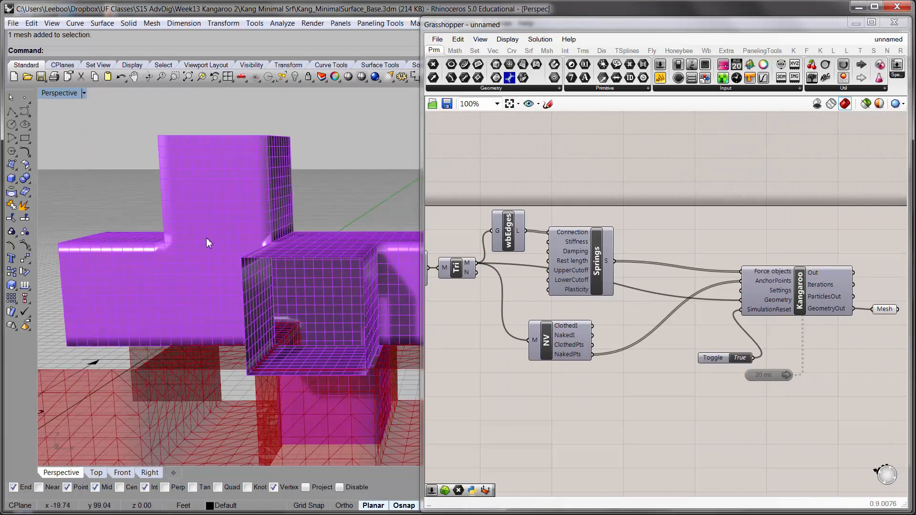
Delete the Brep parameter that feeds the start of the Grasshopper definition.
{"action": "right_click_drag", "start_coordinate": [578, 329], "coordinate": [695, 325]}
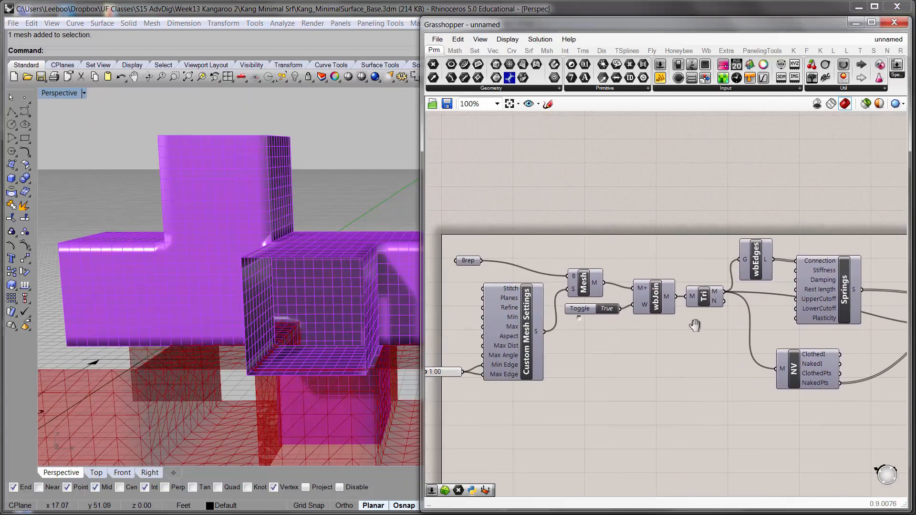
{"action": "scroll", "coordinate": [696, 327], "scroll_direction": "down", "scroll_amount": 1}
{"action": "right_click_drag", "start_coordinate": [578, 319], "coordinate": [652, 288]}
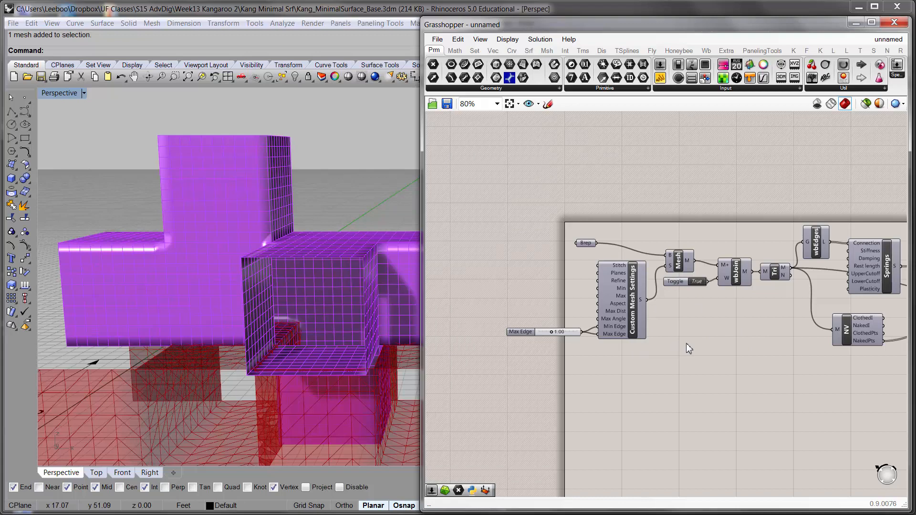
{"action": "right_click_drag", "start_coordinate": [839, 350], "coordinate": [796, 356]}
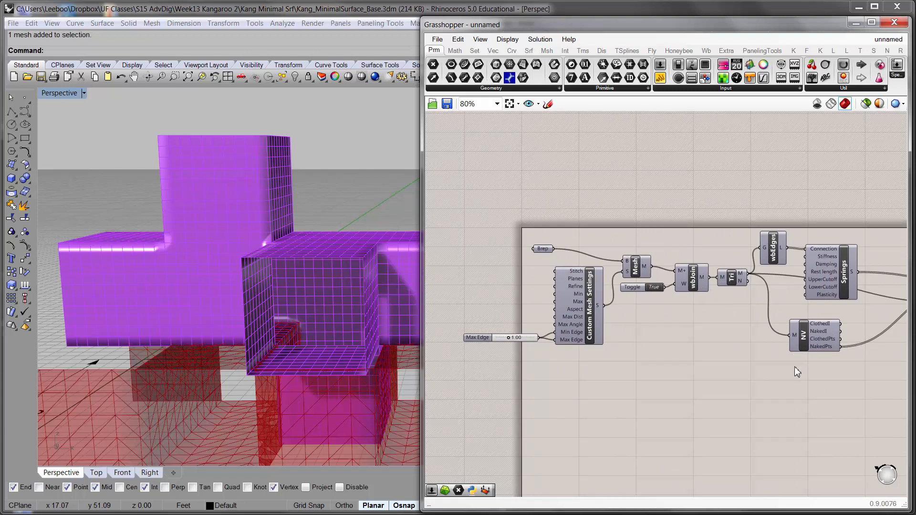
{"action": "left_click", "coordinate": [578, 393]}
{"action": "left_click", "coordinate": [606, 411]}
{"action": "left_click", "coordinate": [543, 249]}
{"action": "key", "text": "Delete"}
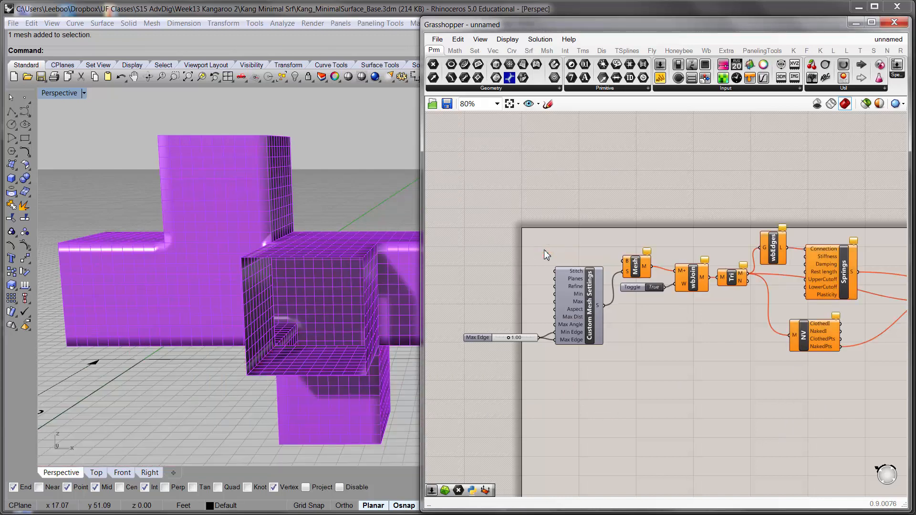
Delete the Custom Mesh Settings component with its Max Edge slider, and the Mesh component beside it.
{"action": "right_click_drag", "start_coordinate": [648, 333], "coordinate": [640, 319]}
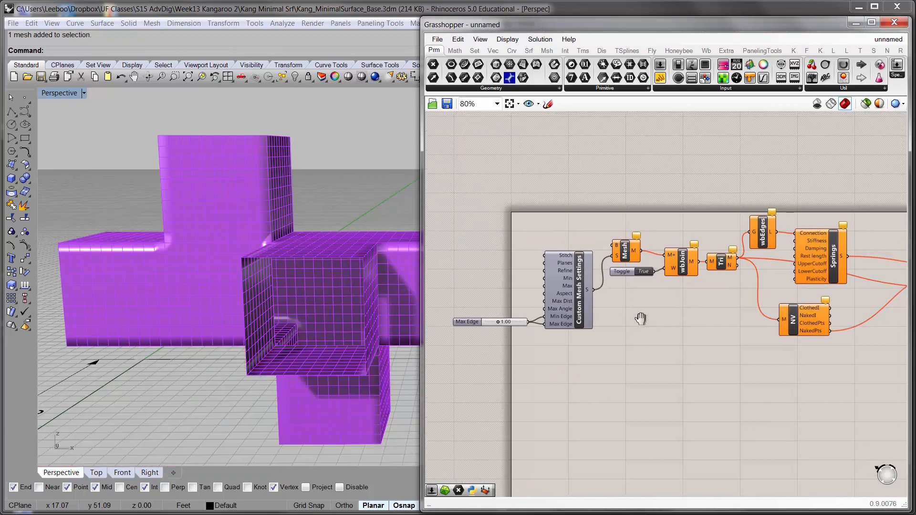
{"action": "left_click_drag", "start_coordinate": [583, 396], "coordinate": [504, 258]}
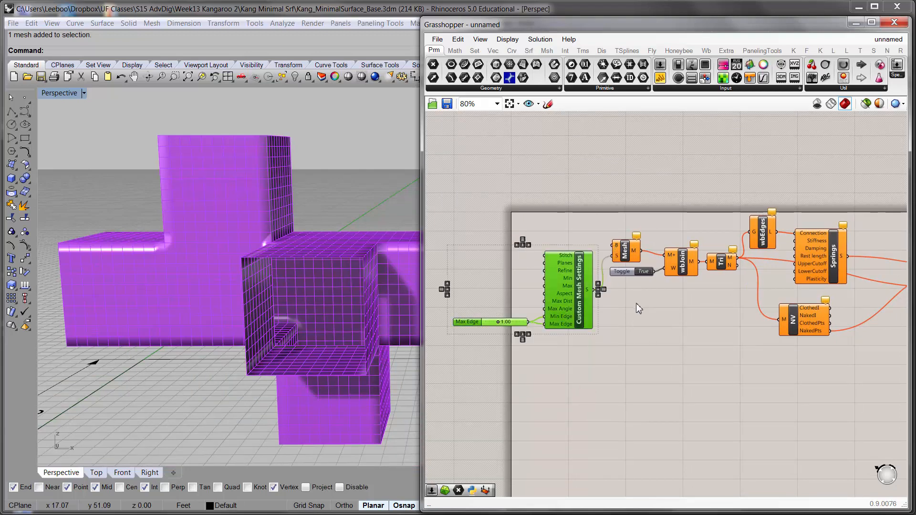
{"action": "key", "text": "Delete"}
{"action": "left_click", "coordinate": [630, 241]}
{"action": "key", "text": "Delete"}
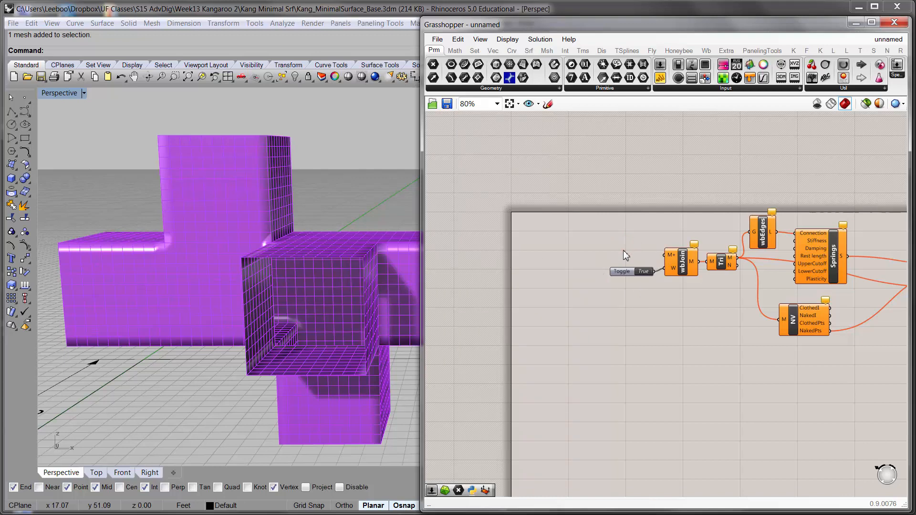
Delete the wbJoin component with its toggle, and the Tri triangulation component.
{"action": "left_click_drag", "start_coordinate": [676, 300], "coordinate": [606, 231]}
{"action": "key", "text": "Delete"}
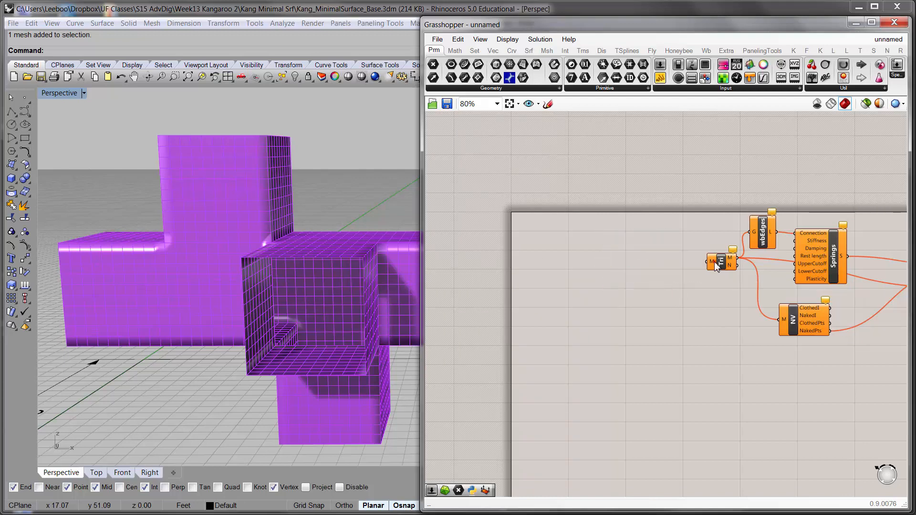
{"action": "left_click", "coordinate": [715, 263]}
{"action": "key", "text": "Delete"}
Place a Mesh parameter before the remaining components and reference the purple Rhino mesh in it.
{"action": "right_click_drag", "start_coordinate": [710, 275], "coordinate": [613, 292]}
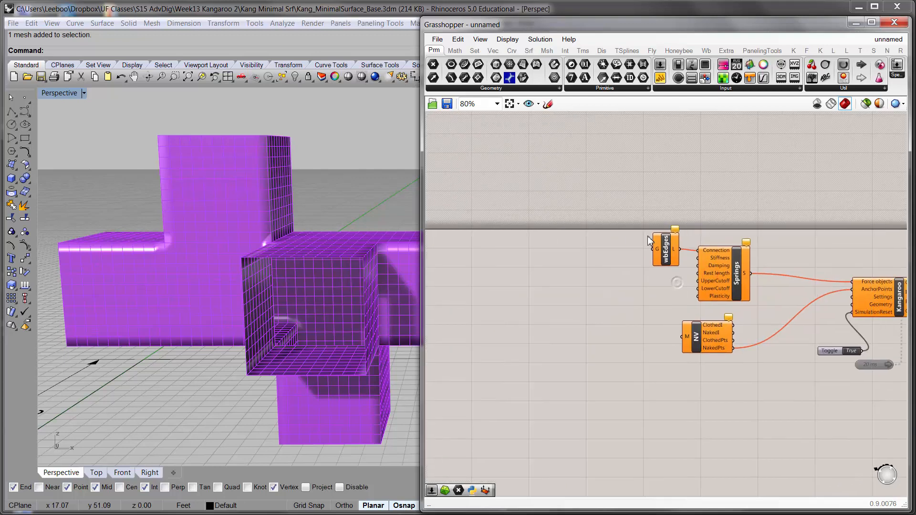
{"action": "scroll", "coordinate": [620, 271], "scroll_direction": "down", "scroll_amount": 2}
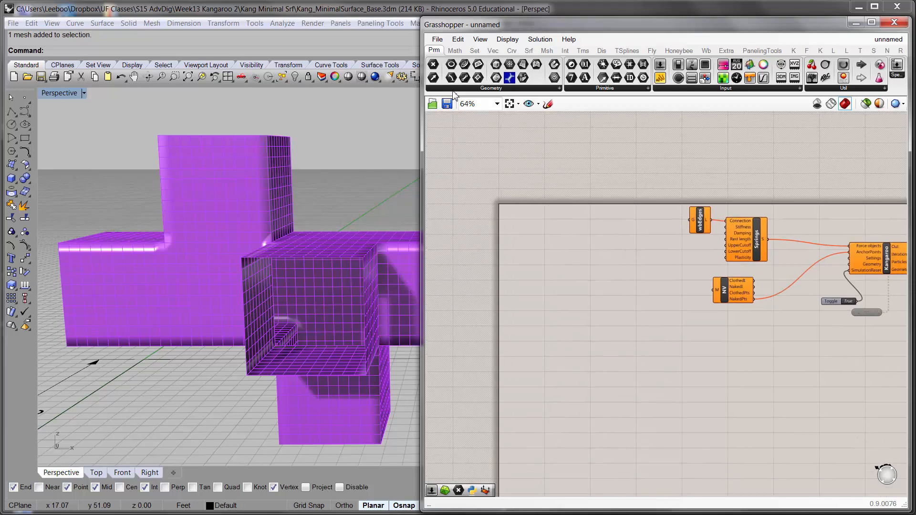
{"action": "left_click", "coordinate": [469, 89]}
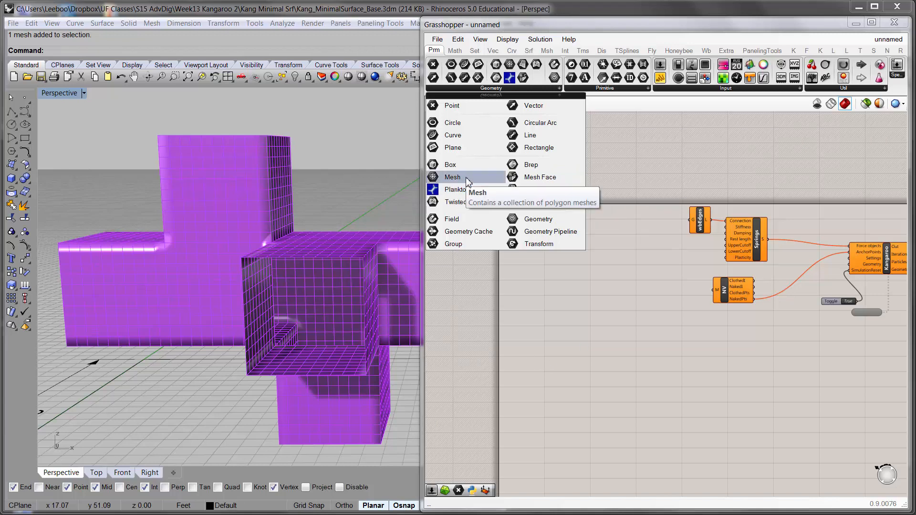
{"action": "left_click_drag", "start_coordinate": [466, 178], "coordinate": [548, 242]}
{"action": "right_click", "coordinate": [553, 243]}
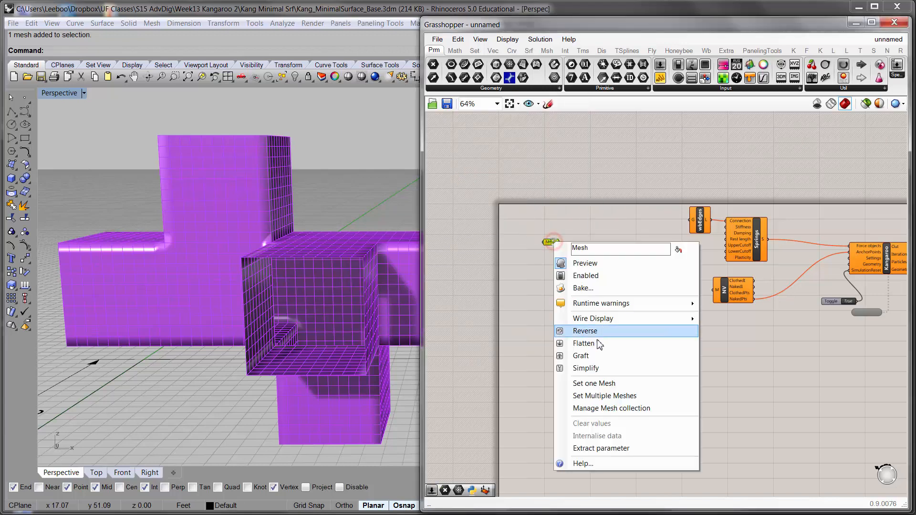
{"action": "left_click", "coordinate": [592, 387]}
{"action": "left_click", "coordinate": [374, 317]}
Hide the source purple mesh in the Rhino viewport.
{"action": "left_click", "coordinate": [331, 141]}
{"action": "left_click", "coordinate": [331, 236]}
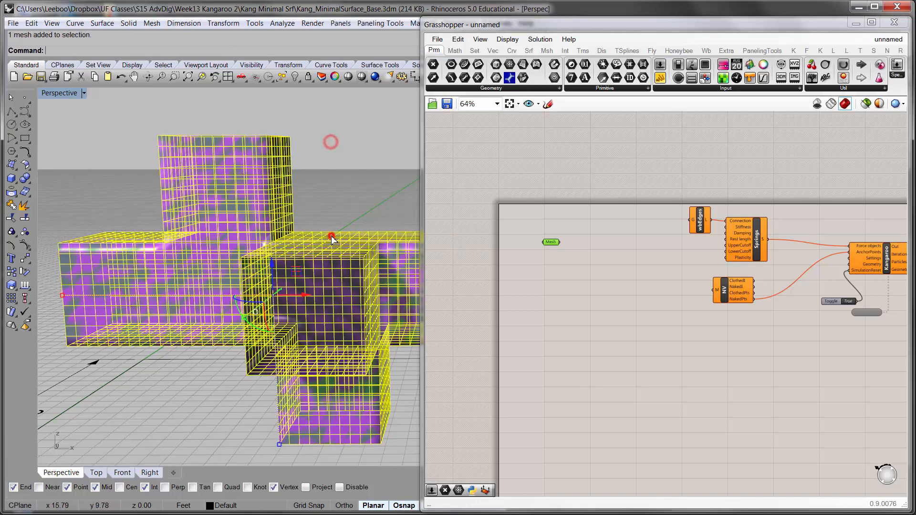
{"action": "key", "text": "ctrl+h"}
Examine the referenced mesh's preview in the Perspective view, including its face grid and open ends.
{"action": "scroll", "coordinate": [544, 247], "scroll_direction": "up", "scroll_amount": 3}
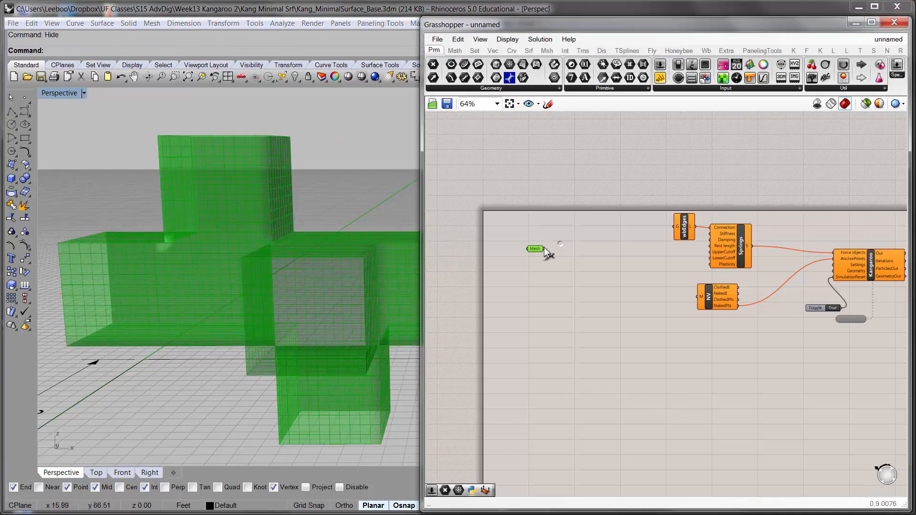
{"action": "left_click_drag", "start_coordinate": [624, 226], "coordinate": [565, 256]}
{"action": "scroll", "coordinate": [717, 235], "scroll_direction": "down", "scroll_amount": 2}
{"action": "right_click_drag", "start_coordinate": [723, 233], "coordinate": [638, 260]}
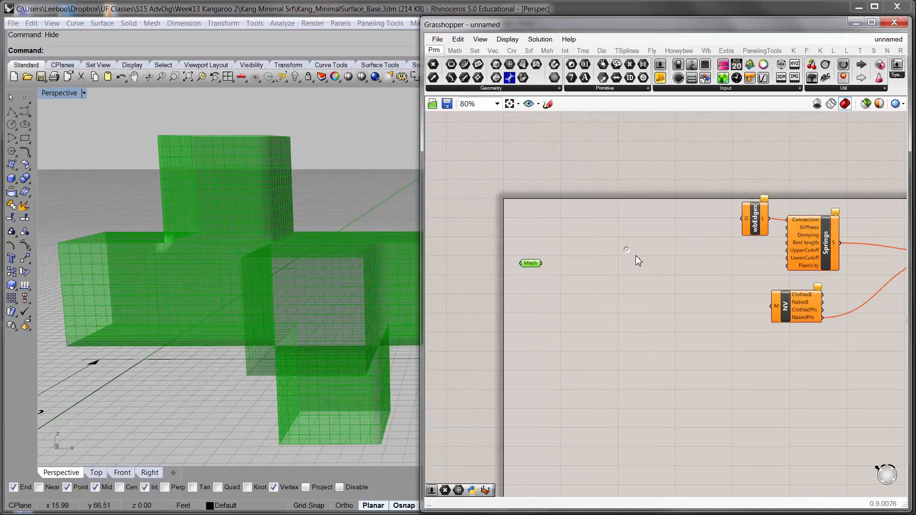
{"action": "scroll", "coordinate": [638, 260], "scroll_direction": "up", "scroll_amount": 1}
{"action": "mouse_move", "coordinate": [518, 265]}
{"action": "left_mouse_down"}
{"action": "mouse_move", "coordinate": [574, 259]}
{"action": "mouse_move", "coordinate": [579, 250]}
{"action": "mouse_move", "coordinate": [513, 269]}
{"action": "left_mouse_up"}
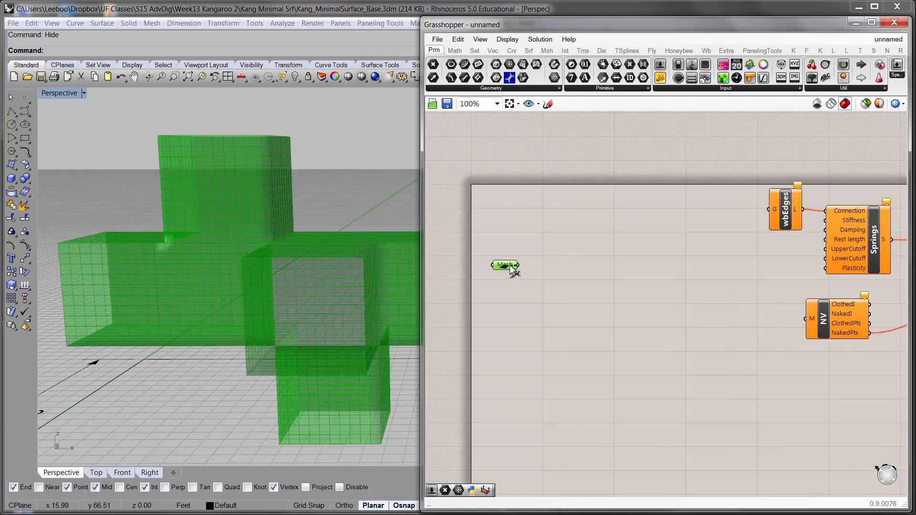
{"action": "right_click_drag", "start_coordinate": [330, 162], "coordinate": [267, 241]}
{"action": "left_click", "coordinate": [575, 323]}
{"action": "right_click_drag", "start_coordinate": [328, 247], "coordinate": [341, 193]}
{"action": "scroll", "coordinate": [113, 125], "scroll_direction": "up", "scroll_amount": 5}
{"action": "right_click_drag", "start_coordinate": [207, 245], "coordinate": [228, 226]}
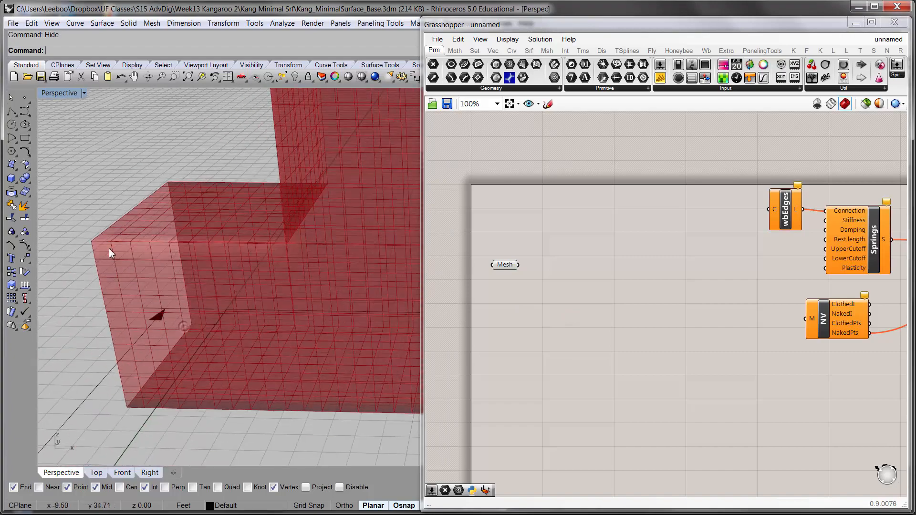
{"action": "right_click_drag", "start_coordinate": [196, 280], "coordinate": [186, 322]}
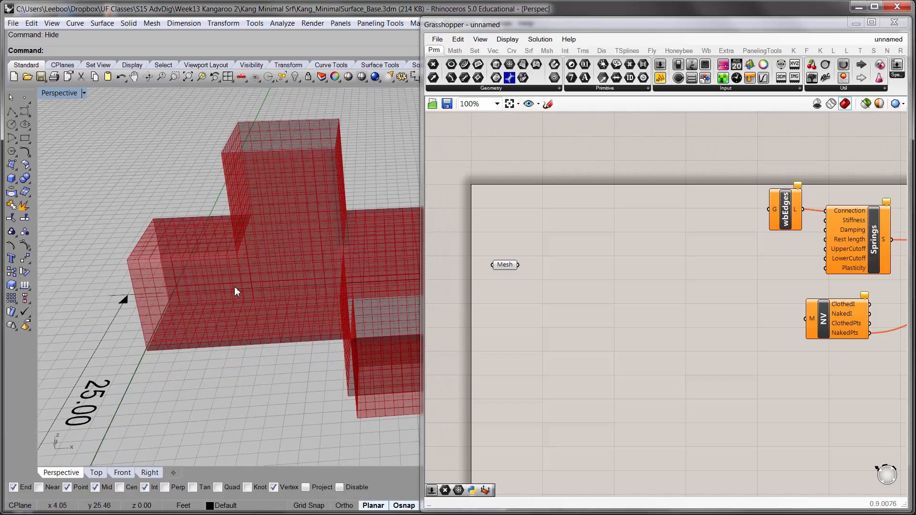
Draw a polygon mesh plane with 10 by 10 faces and a width of 10 on the ground near the mesh.
{"action": "left_click", "coordinate": [151, 25]}
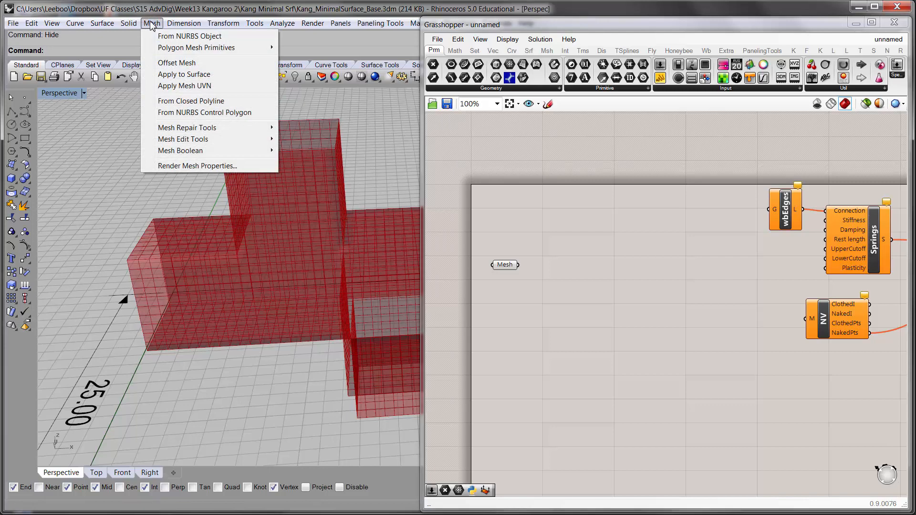
{"action": "mouse_move", "coordinate": [163, 48]}
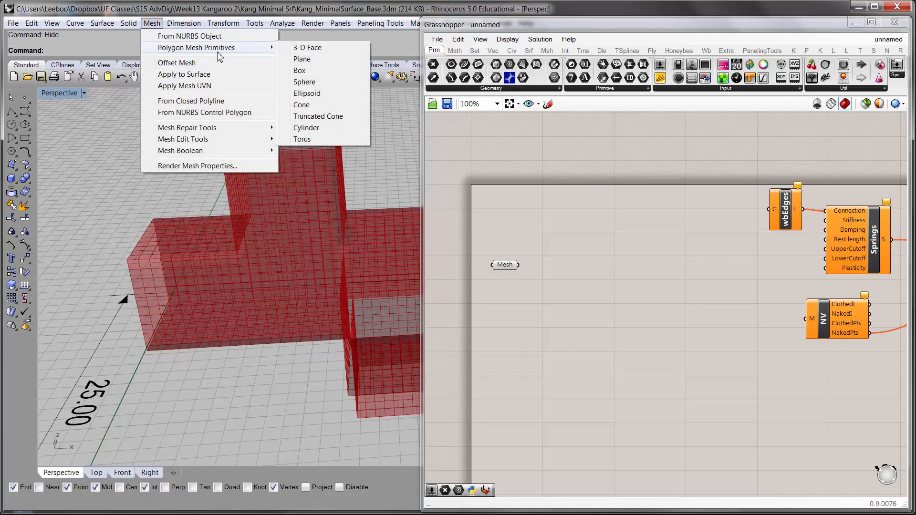
{"action": "left_click", "coordinate": [296, 61]}
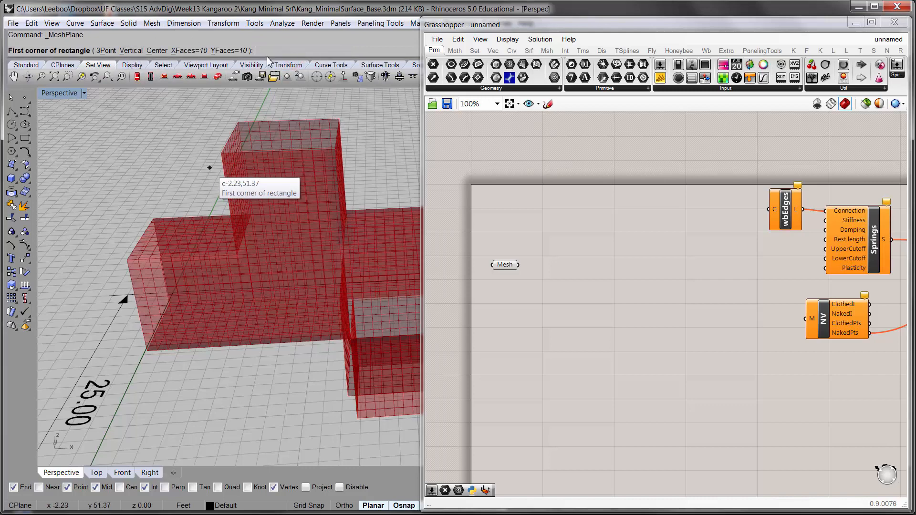
{"action": "left_click", "coordinate": [129, 445]}
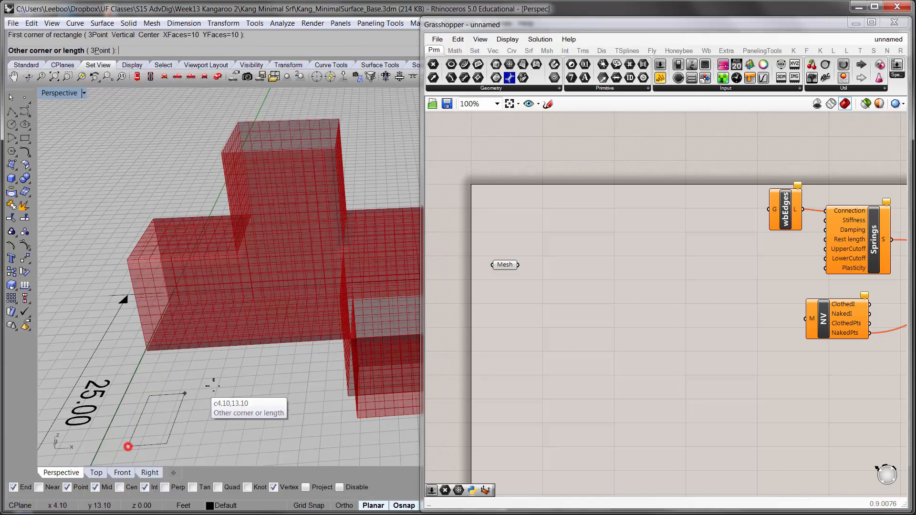
{"action": "left_click", "coordinate": [247, 370]}
{"action": "key", "text": "Return"}
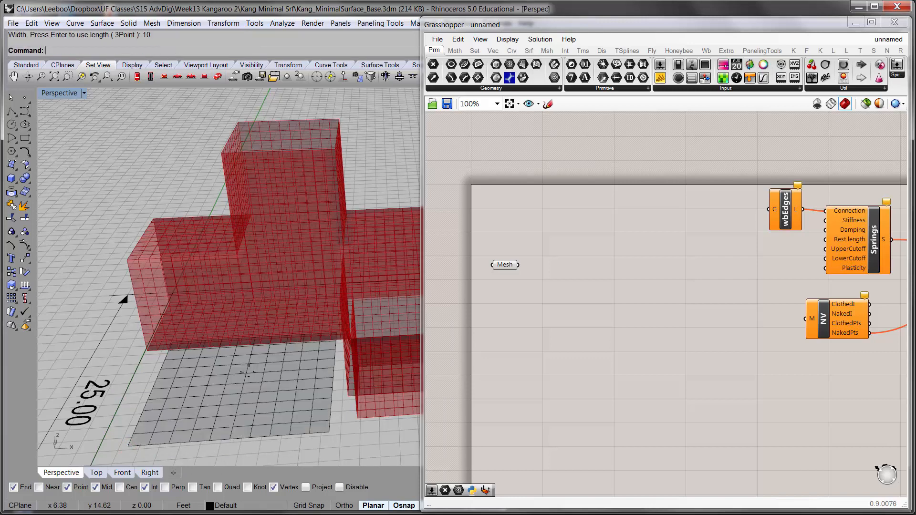
Select the new mesh plane and examine its face grid beside the referenced mesh.
{"action": "left_click", "coordinate": [248, 371]}
{"action": "scroll", "coordinate": [248, 371], "scroll_direction": "down", "scroll_amount": 5}
{"action": "right_click_drag", "start_coordinate": [247, 372], "coordinate": [228, 340]}
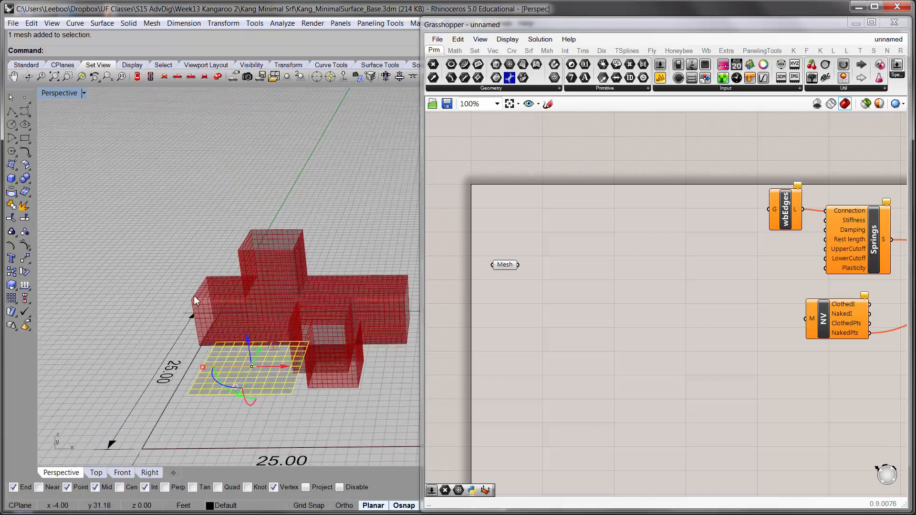
{"action": "scroll", "coordinate": [231, 357], "scroll_direction": "up", "scroll_amount": 4}
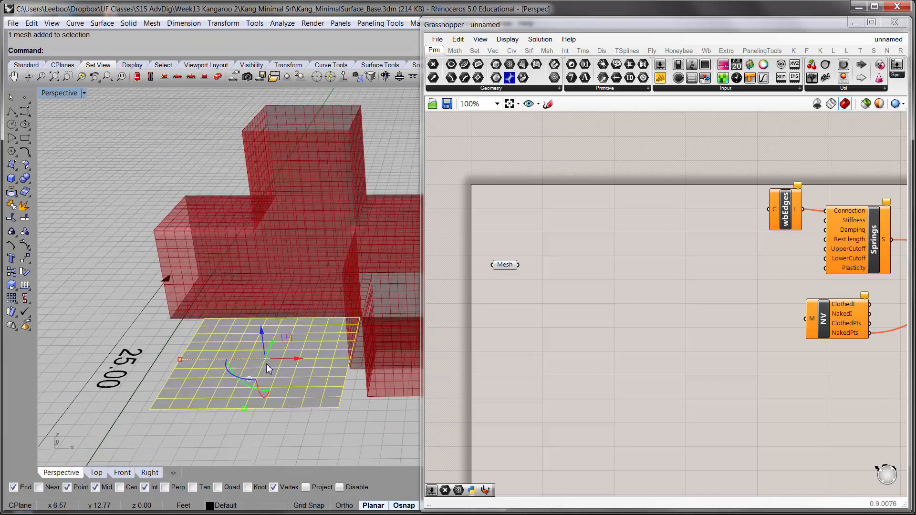
Delete the 10 by 10 mesh plane in Rhino and connect the referenced Mesh parameter to the G input of wbEdges.
{"action": "key", "text": "Delete"}
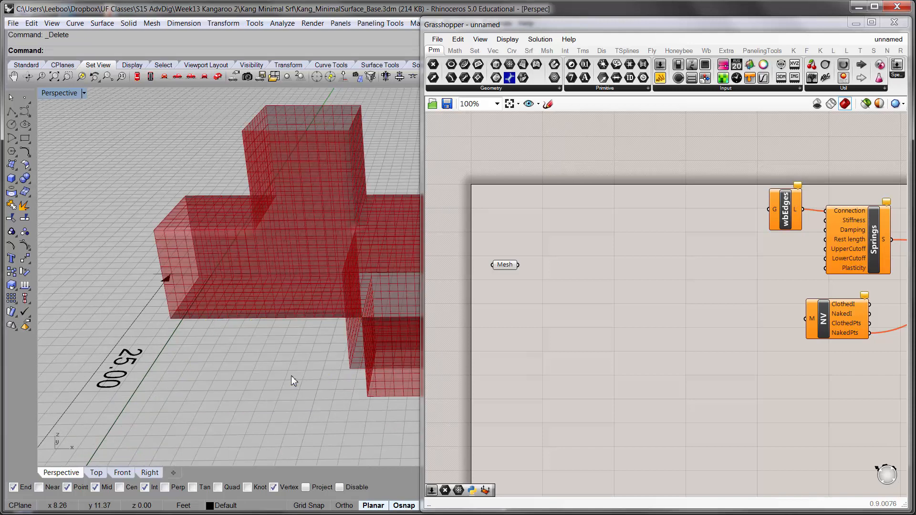
{"action": "right_click_drag", "start_coordinate": [590, 296], "coordinate": [577, 303]}
{"action": "left_click_drag", "start_coordinate": [506, 271], "coordinate": [753, 215]}
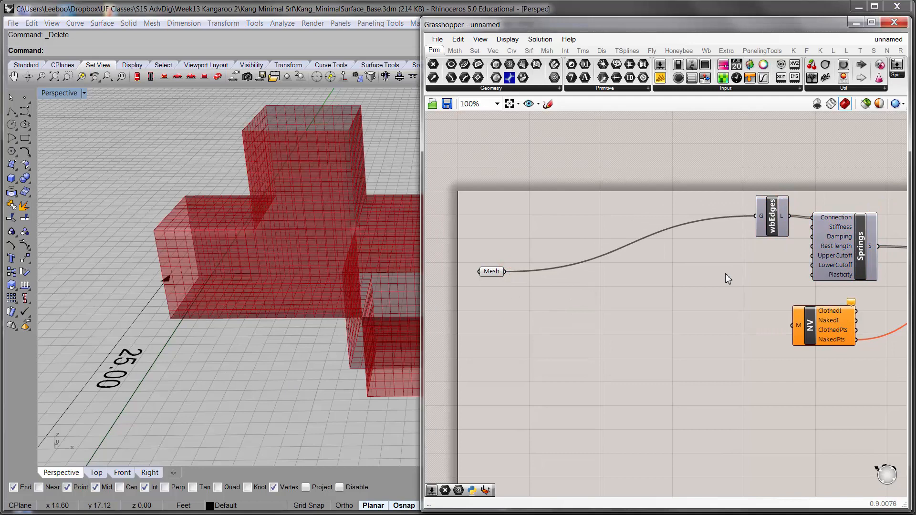
Group the wbEdges and Springs components together on the Grasshopper canvas.
{"action": "right_click_drag", "start_coordinate": [727, 278], "coordinate": [676, 278]}
{"action": "left_click", "coordinate": [733, 229]}
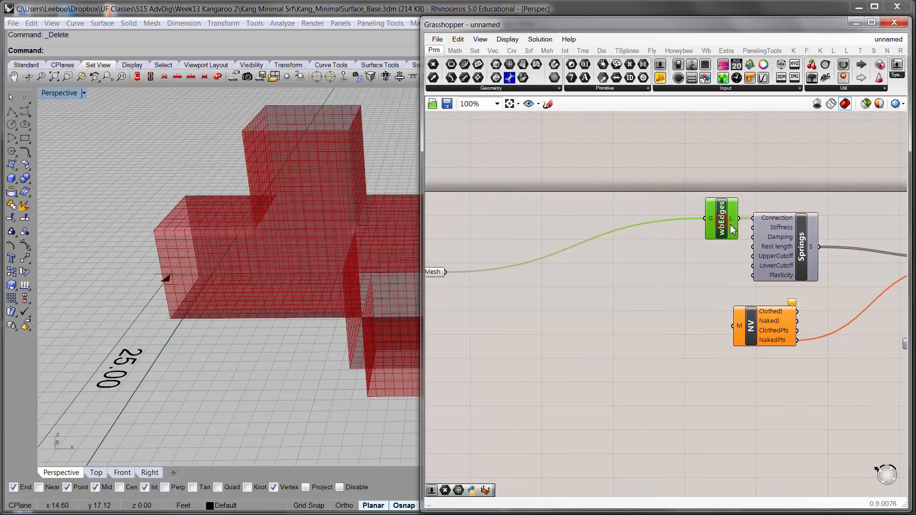
{"action": "left_click", "coordinate": [834, 162]}
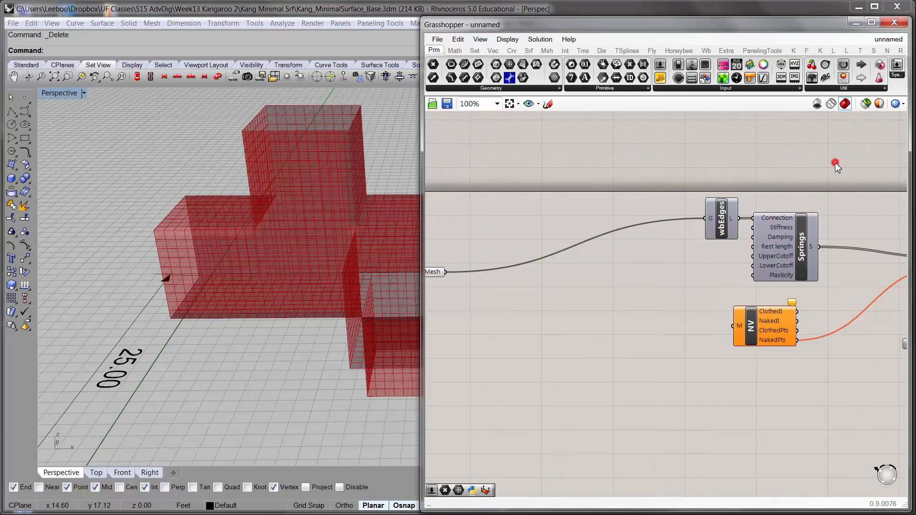
{"action": "left_click_drag", "start_coordinate": [791, 185], "coordinate": [696, 246]}
{"action": "key", "text": "ctrl+g"}
{"action": "left_click", "coordinate": [742, 165]}
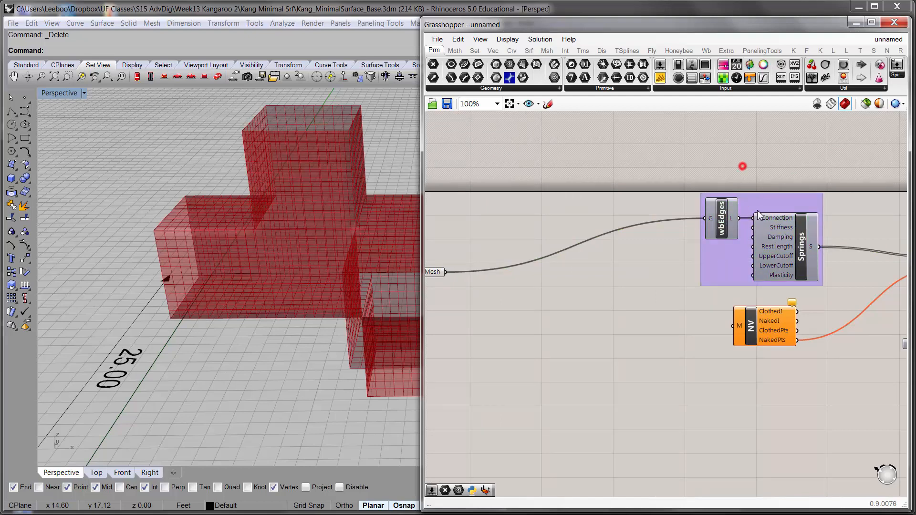
Move the NV component closer to the Mesh parameter and connect Mesh to NV's M input.
{"action": "right_click_drag", "start_coordinate": [620, 279], "coordinate": [664, 246]}
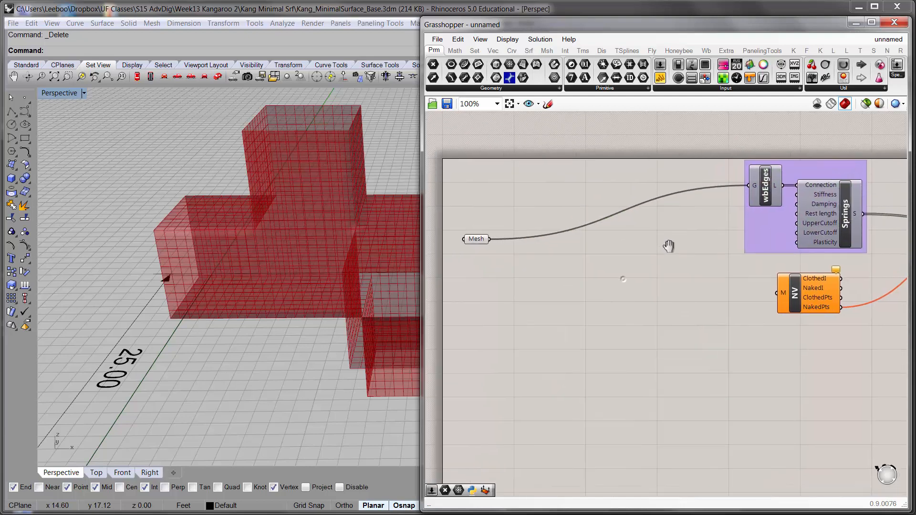
{"action": "left_click", "coordinate": [787, 304]}
{"action": "left_click_drag", "start_coordinate": [787, 304], "coordinate": [714, 304]}
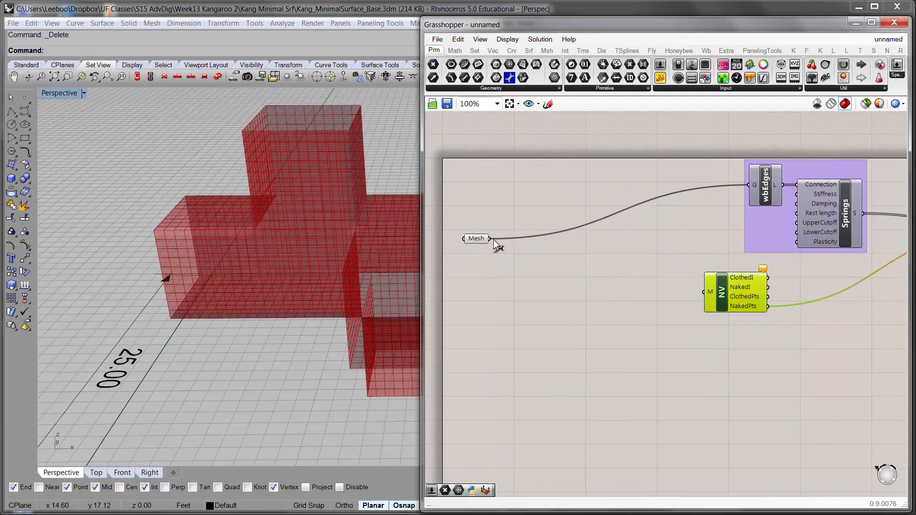
{"action": "left_click_drag", "start_coordinate": [491, 239], "coordinate": [696, 293]}
{"action": "left_click_drag", "start_coordinate": [491, 239], "coordinate": [705, 291]}
{"action": "right_click_drag", "start_coordinate": [740, 303], "coordinate": [700, 299]}
{"action": "left_click", "coordinate": [775, 267]}
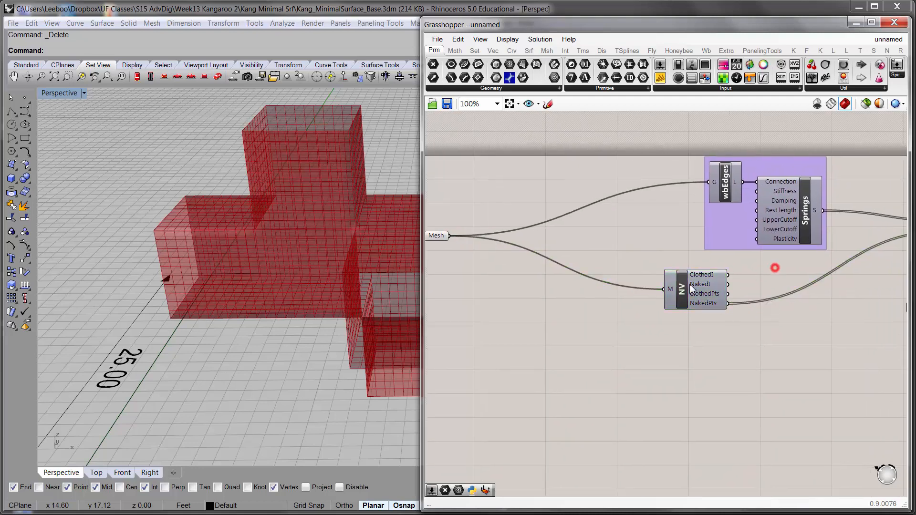
Add a Point parameter fed by NV's NakedPts output and examine the points along the mesh's open edges.
{"action": "left_click", "coordinate": [692, 288]}
{"action": "left_click", "coordinate": [747, 324]}
{"action": "left_click", "coordinate": [545, 203]}
{"action": "left_click_drag", "start_coordinate": [433, 64], "coordinate": [752, 324]}
{"action": "left_click", "coordinate": [763, 324]}
{"action": "scroll", "coordinate": [260, 298], "scroll_direction": "down", "scroll_amount": 5}
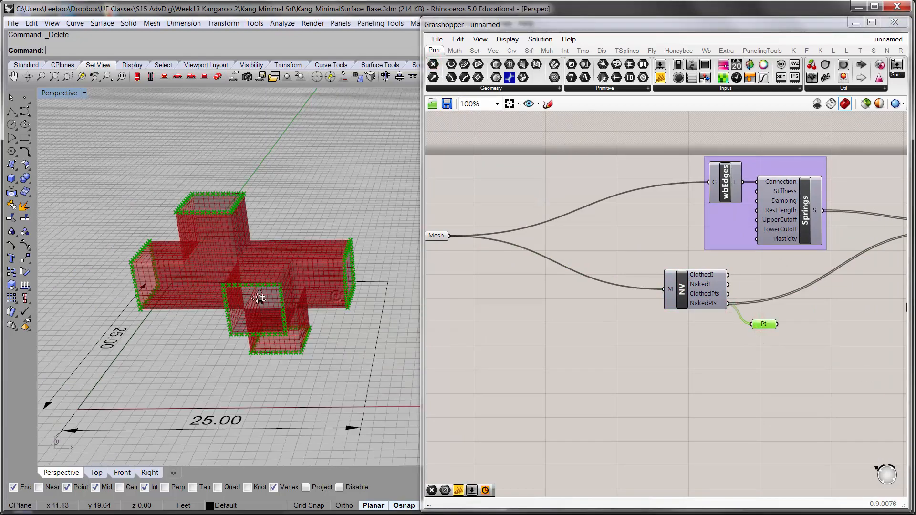
{"action": "right_click_drag", "start_coordinate": [260, 298], "coordinate": [275, 278]}
Delete the temporary Point parameter attached to the NakedPts output.
{"action": "right_click_drag", "start_coordinate": [689, 331], "coordinate": [550, 362]}
{"action": "mouse_move", "coordinate": [853, 265]}
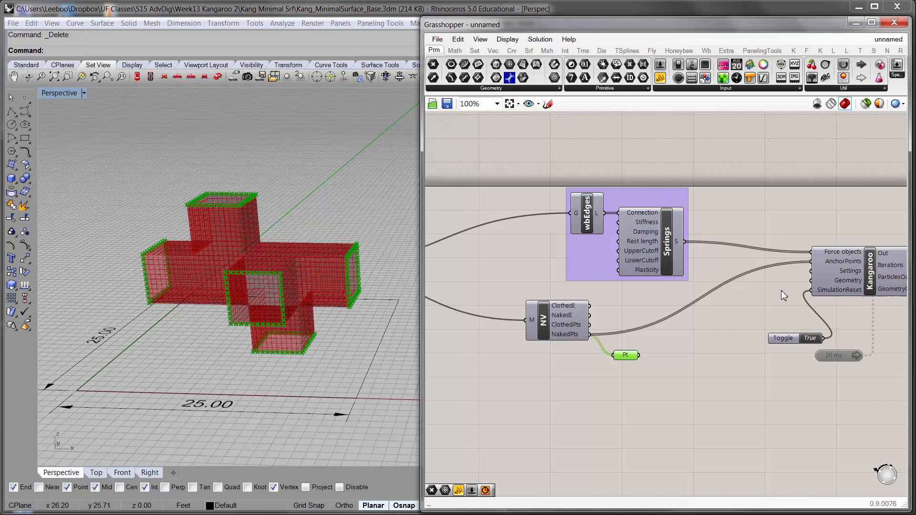
{"action": "right_click_drag", "start_coordinate": [628, 365], "coordinate": [661, 347]}
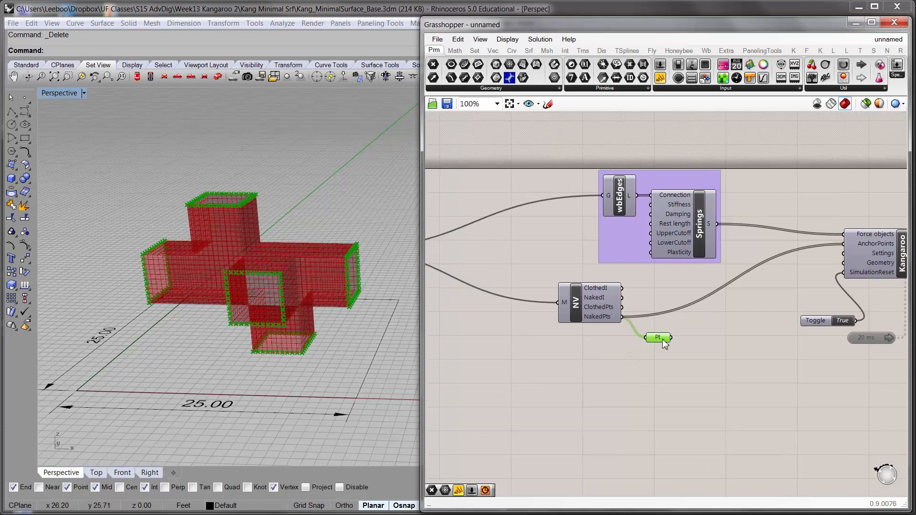
{"action": "key", "text": "Delete"}
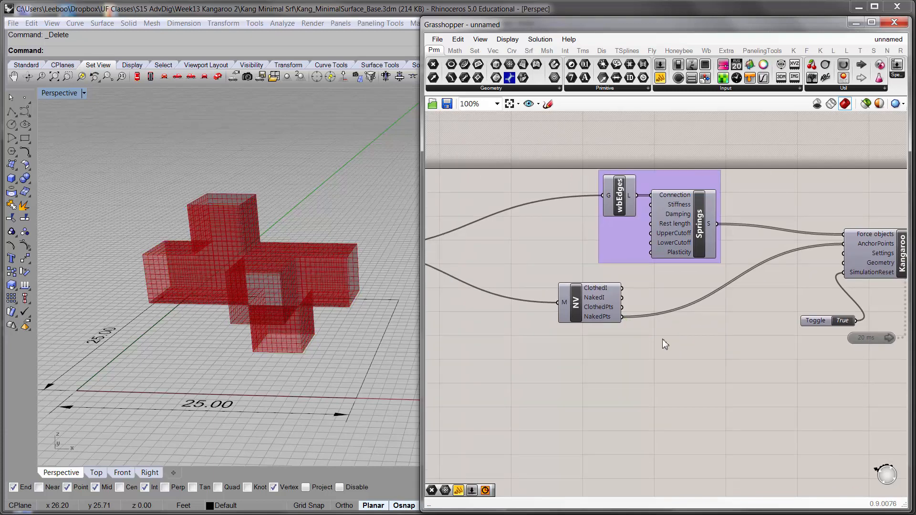
Turn off the preview of the referenced input Mesh parameter.
{"action": "right_click_drag", "start_coordinate": [496, 268], "coordinate": [657, 282]}
{"action": "left_click", "coordinate": [492, 262]}
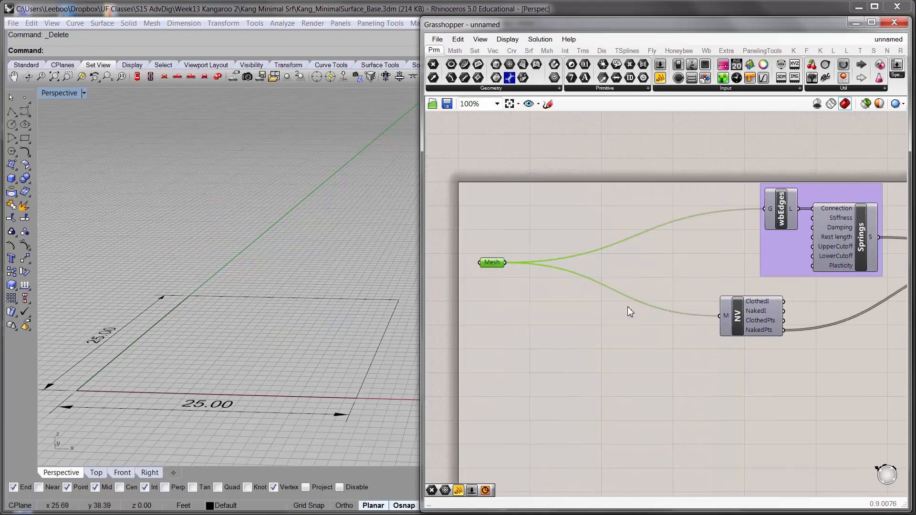
Try running the Kangaroo simulation with the 20 ms timer enabled and the reset toggle set to False.
{"action": "right_click_drag", "start_coordinate": [837, 282], "coordinate": [552, 274]}
{"action": "right_click_drag", "start_coordinate": [819, 296], "coordinate": [828, 282]}
{"action": "left_click_drag", "start_coordinate": [750, 334], "coordinate": [733, 337]}
{"action": "double_click", "coordinate": [729, 314]}
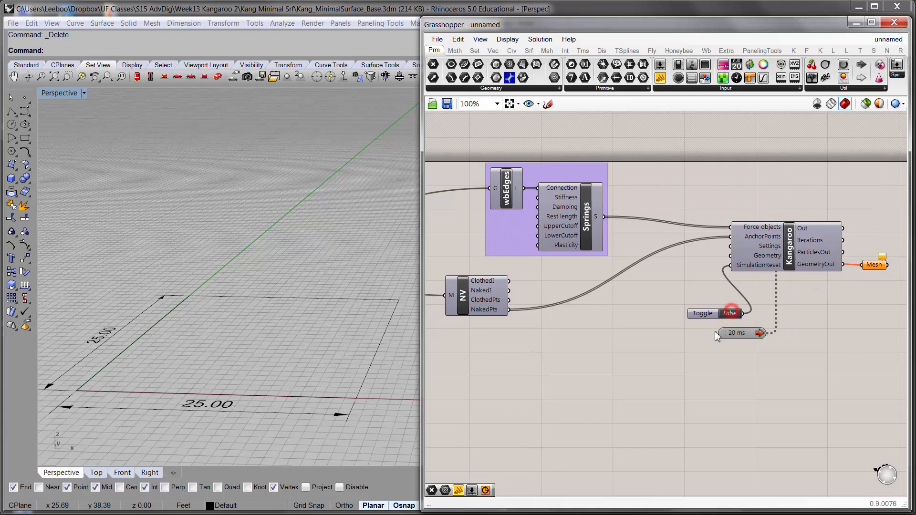
{"action": "right_click_drag", "start_coordinate": [648, 337], "coordinate": [690, 365]}
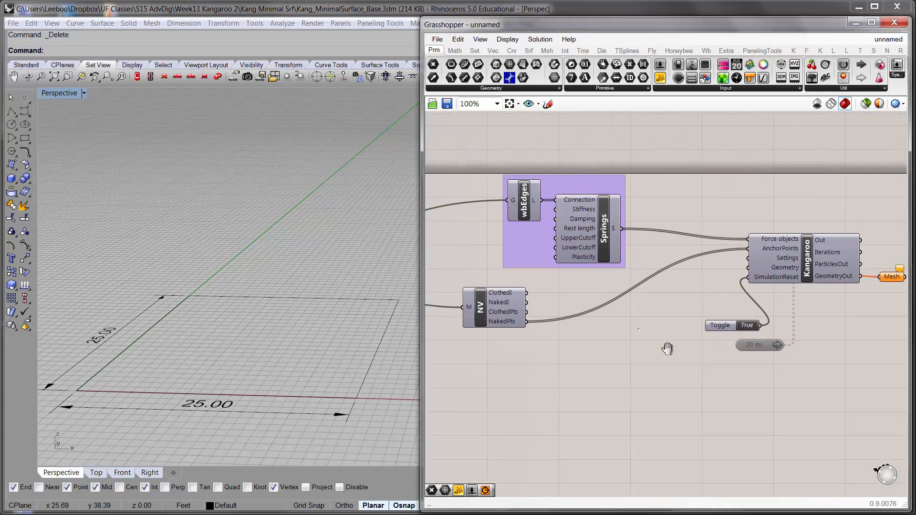
Connect the referenced Mesh parameter to Kangaroo's Geometry input.
{"action": "right_click_drag", "start_coordinate": [675, 328], "coordinate": [710, 331]}
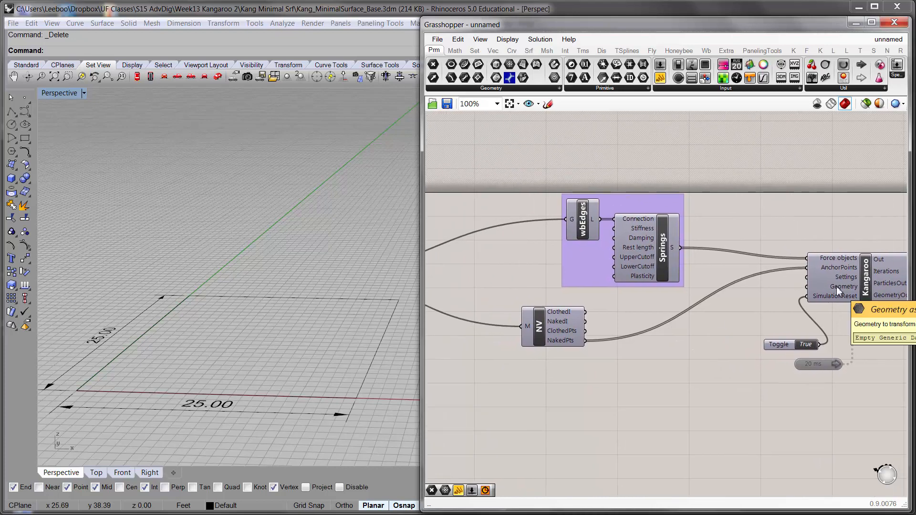
{"action": "right_click_drag", "start_coordinate": [551, 302], "coordinate": [670, 309]}
{"action": "scroll", "coordinate": [669, 309], "scroll_direction": "down", "scroll_amount": 1}
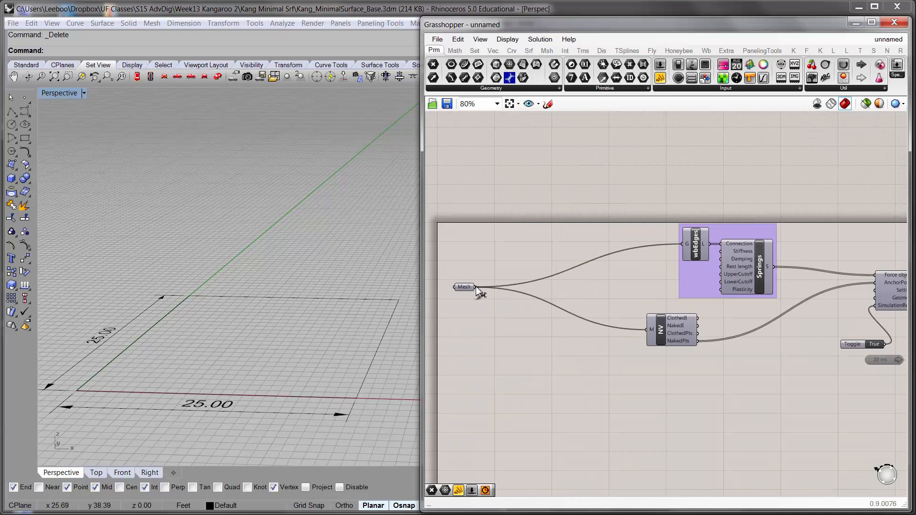
{"action": "left_click_drag", "start_coordinate": [476, 286], "coordinate": [876, 299]}
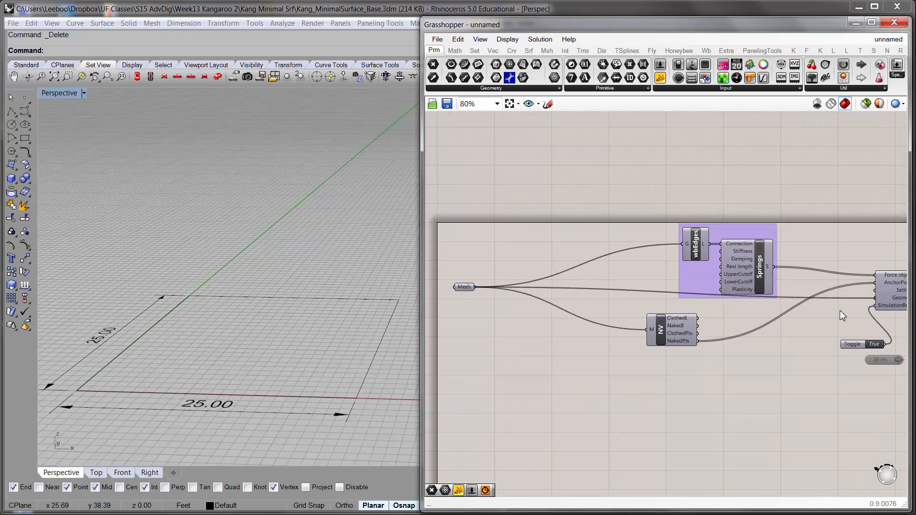
Run the simulation by enabling the 20 ms timer and setting the reset toggle to False, and examine the relaxed surface.
{"action": "right_click_drag", "start_coordinate": [844, 320], "coordinate": [691, 317]}
{"action": "scroll", "coordinate": [797, 327], "scroll_direction": "up", "scroll_amount": 2}
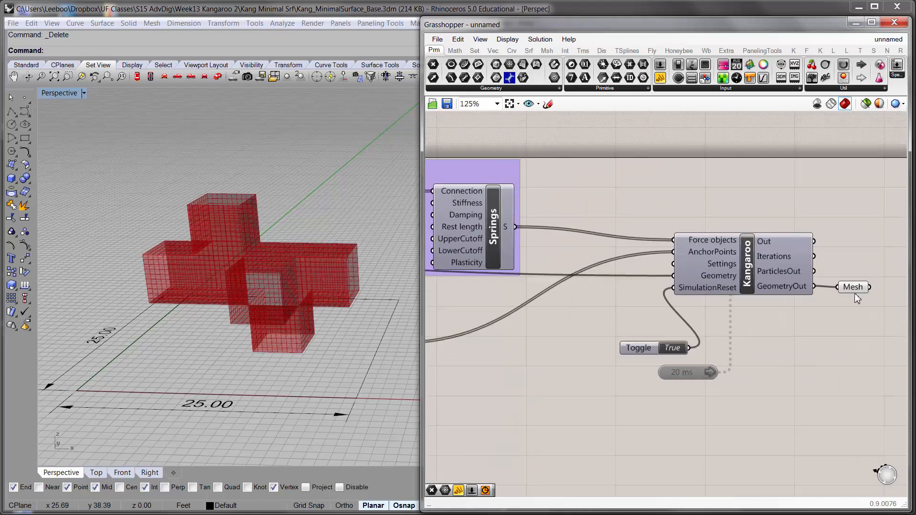
{"action": "left_click", "coordinate": [857, 292]}
{"action": "left_click", "coordinate": [835, 325]}
{"action": "double_click", "coordinate": [685, 379]}
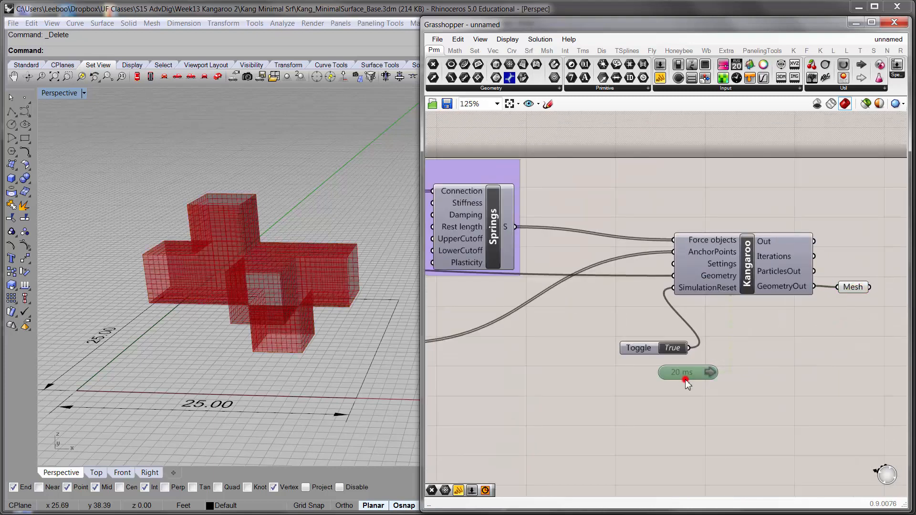
{"action": "double_click", "coordinate": [672, 347]}
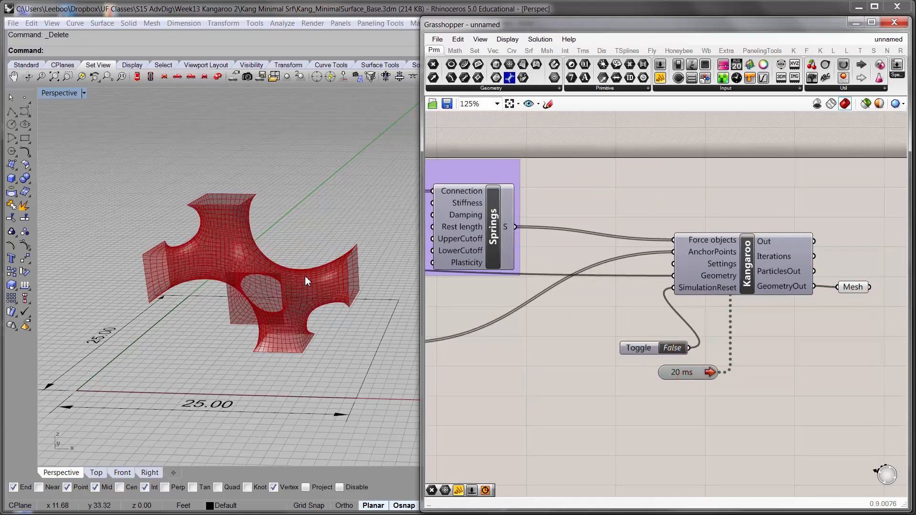
{"action": "scroll", "coordinate": [305, 277], "scroll_direction": "up", "scroll_amount": 10}
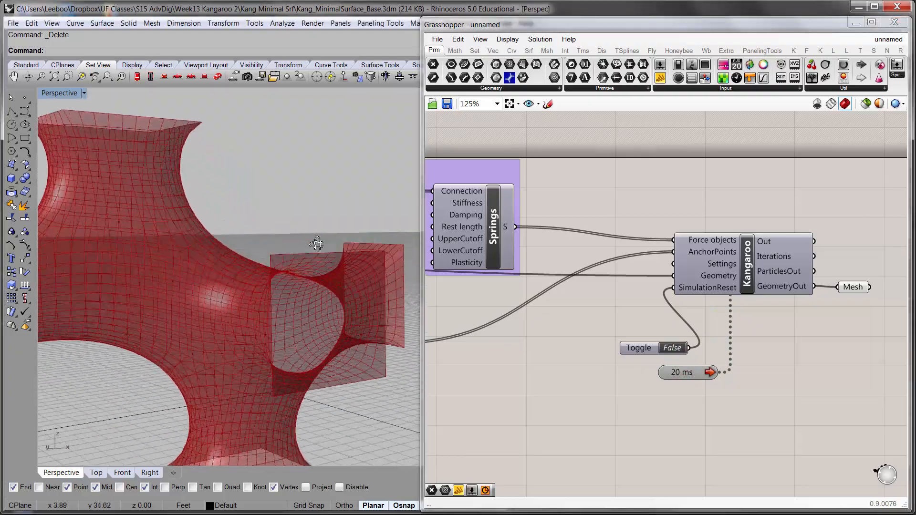
{"action": "right_click_drag", "start_coordinate": [317, 244], "coordinate": [291, 268]}
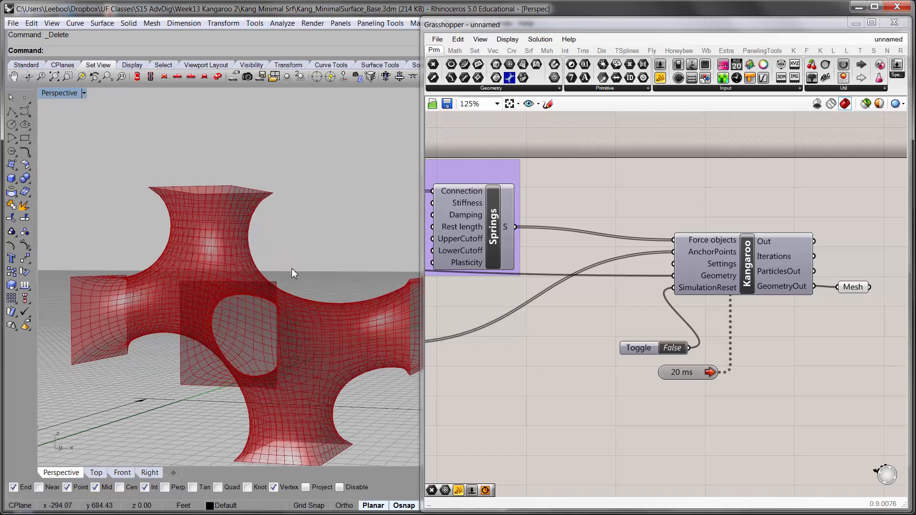
Shift all components downstream of the input Mesh parameter closer to it to compact the definition.
{"action": "scroll", "coordinate": [596, 294], "scroll_direction": "down", "scroll_amount": 4}
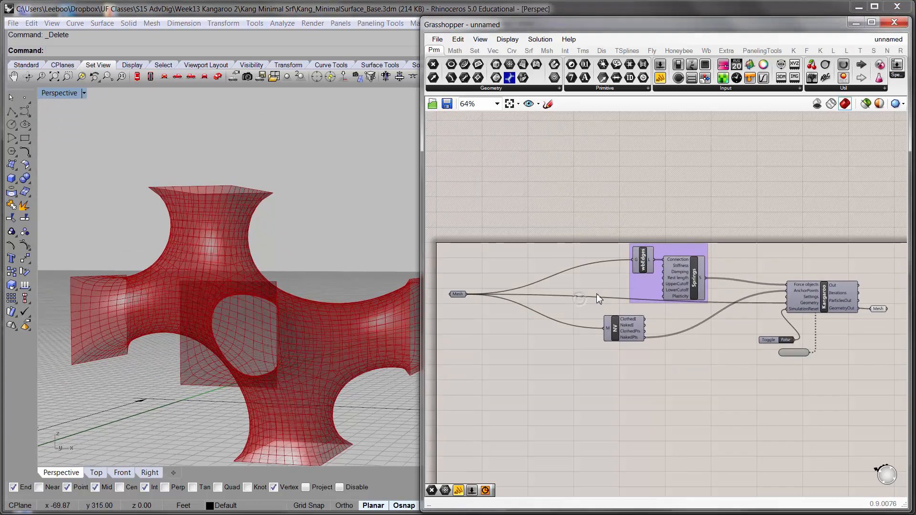
{"action": "scroll", "coordinate": [597, 293], "scroll_direction": "up", "scroll_amount": 1}
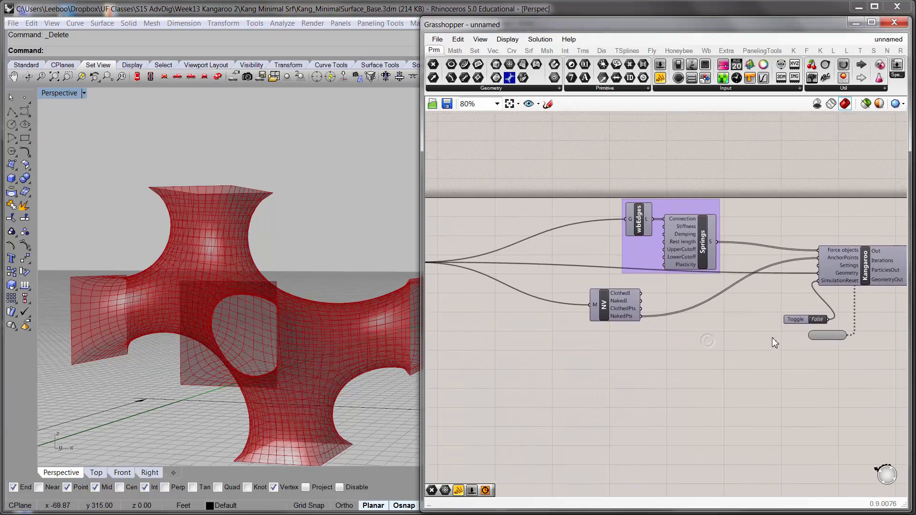
{"action": "scroll", "coordinate": [770, 339], "scroll_direction": "down", "scroll_amount": 1}
{"action": "left_click_drag", "start_coordinate": [902, 353], "coordinate": [584, 200]}
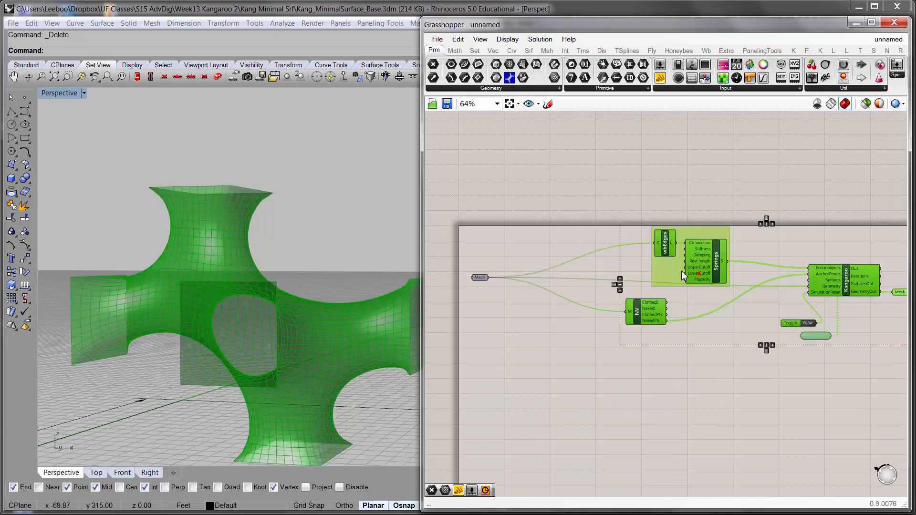
{"action": "left_click_drag", "start_coordinate": [682, 271], "coordinate": [604, 276]}
{"action": "left_click_drag", "start_coordinate": [843, 382], "coordinate": [457, 233]}
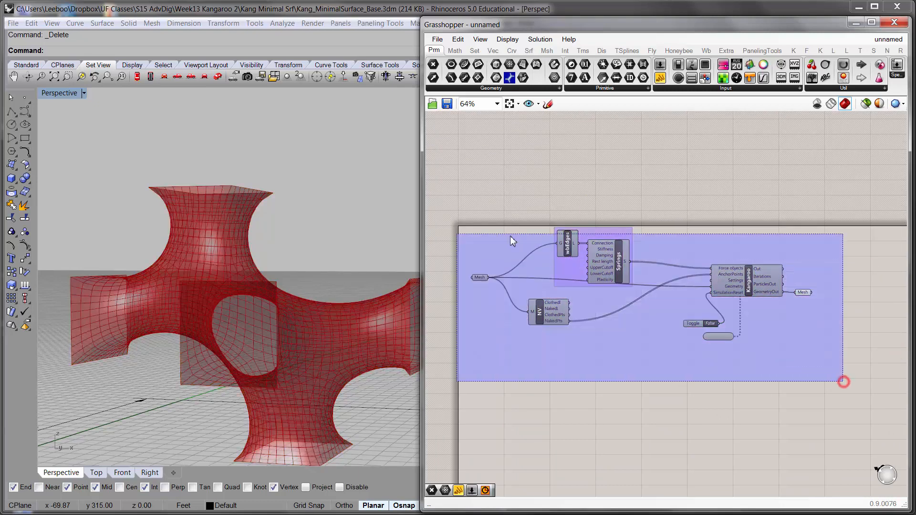
{"action": "left_click_drag", "start_coordinate": [598, 273], "coordinate": [589, 277]}
{"action": "left_click", "coordinate": [498, 193]}
Reposition the NV component and the wbEdges and Springs group to space the wires clearly between Mesh and Kangaroo.
{"action": "scroll", "coordinate": [537, 271], "scroll_direction": "up", "scroll_amount": 1}
{"action": "scroll", "coordinate": [537, 272], "scroll_direction": "up", "scroll_amount": 1}
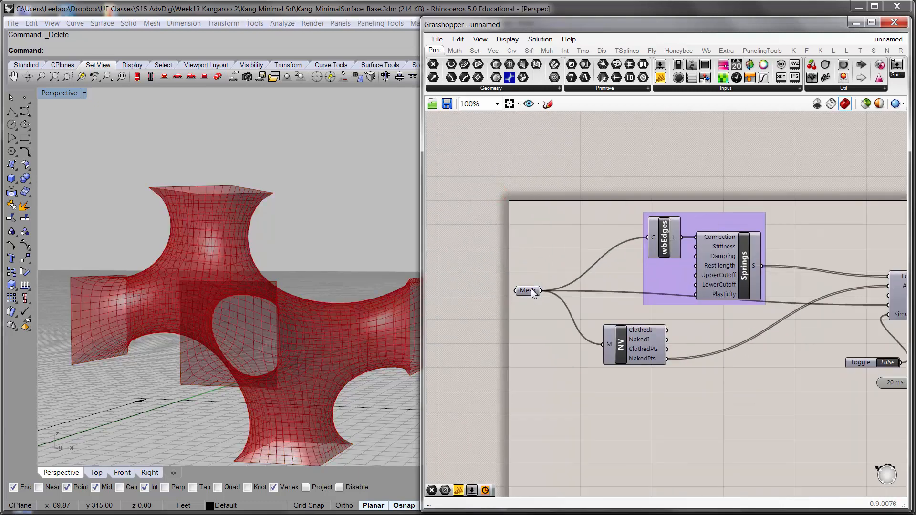
{"action": "left_click", "coordinate": [531, 288]}
{"action": "right_click_drag", "start_coordinate": [684, 341], "coordinate": [574, 307]}
{"action": "left_click", "coordinate": [524, 311]}
{"action": "left_click_drag", "start_coordinate": [568, 318], "coordinate": [586, 323]}
{"action": "left_click_drag", "start_coordinate": [596, 194], "coordinate": [601, 172]}
{"action": "right_click_drag", "start_coordinate": [586, 207], "coordinate": [596, 234]}
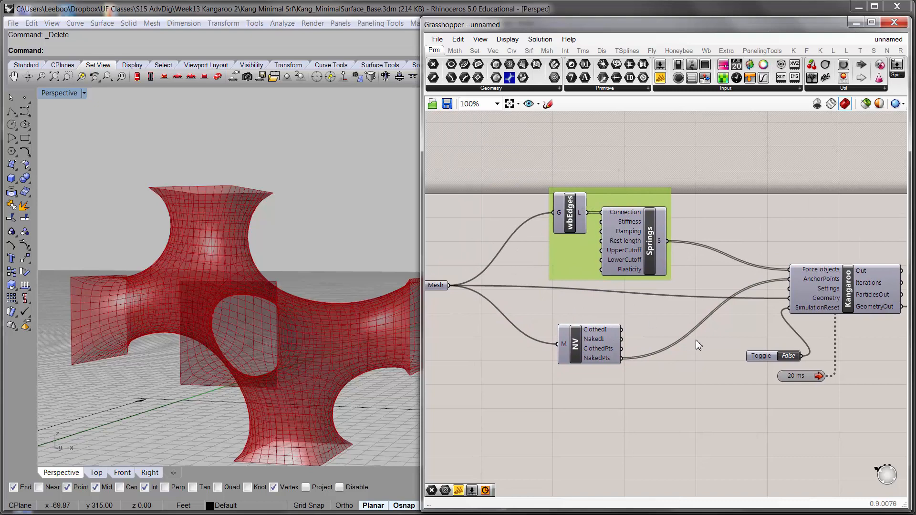
{"action": "right_click_drag", "start_coordinate": [695, 345], "coordinate": [711, 331]}
{"action": "left_click", "coordinate": [650, 336]}
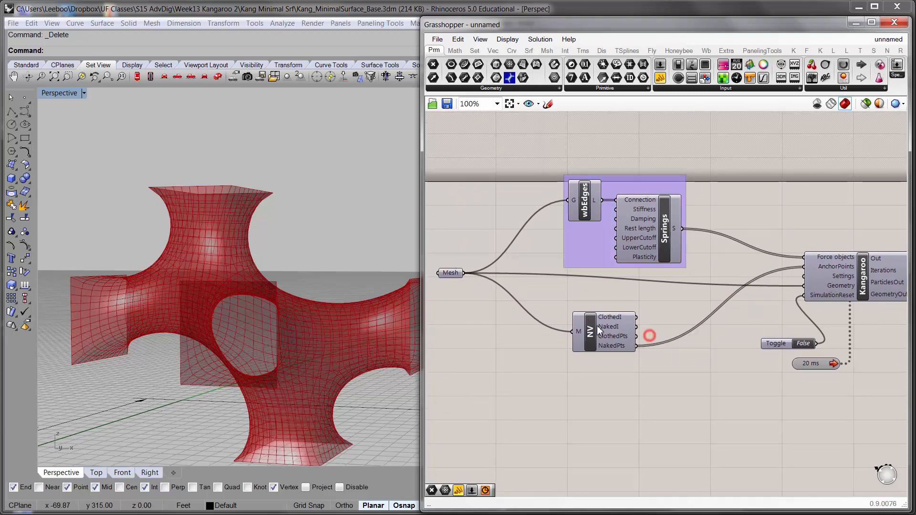
{"action": "left_click_drag", "start_coordinate": [599, 329], "coordinate": [597, 318]}
{"action": "left_click", "coordinate": [618, 366]}
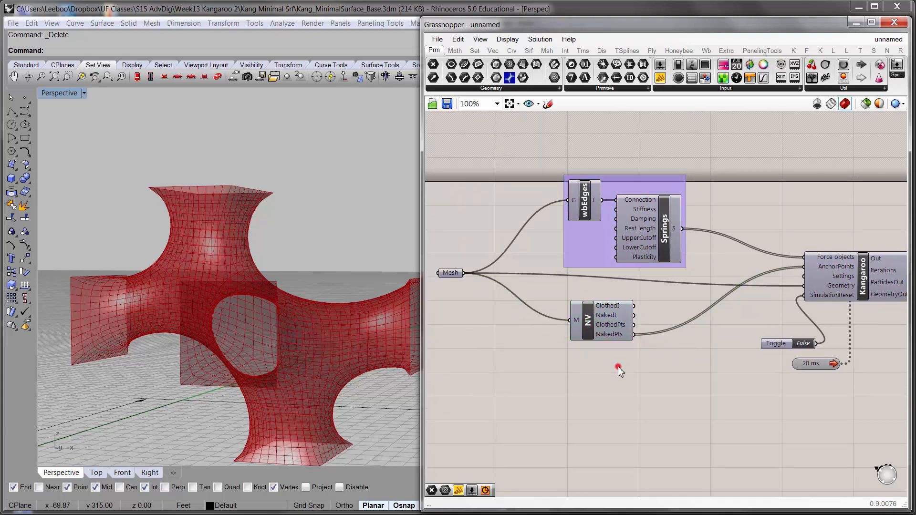
Move the reset toggle beside Kangaroo's SimulationReset input and the 20 ms timer up closer to the component.
{"action": "right_click_drag", "start_coordinate": [295, 334], "coordinate": [204, 283]}
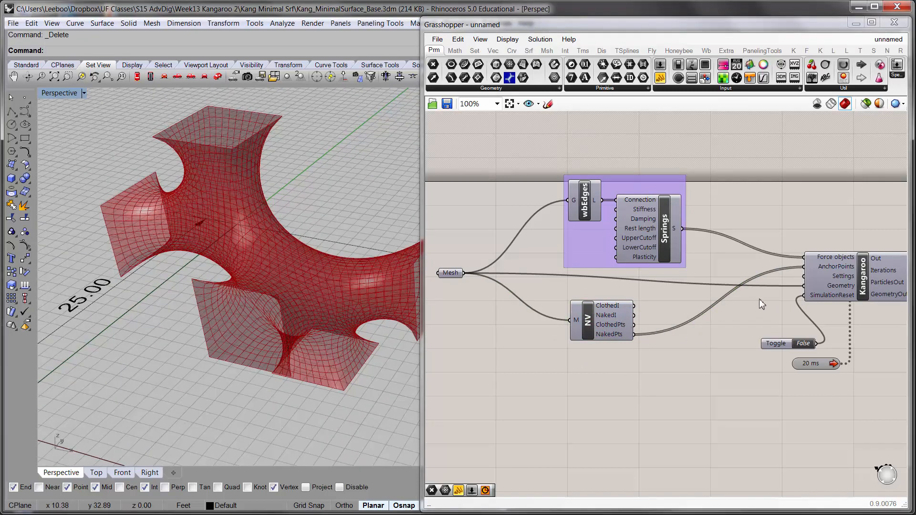
{"action": "left_click_drag", "start_coordinate": [782, 344], "coordinate": [757, 318]}
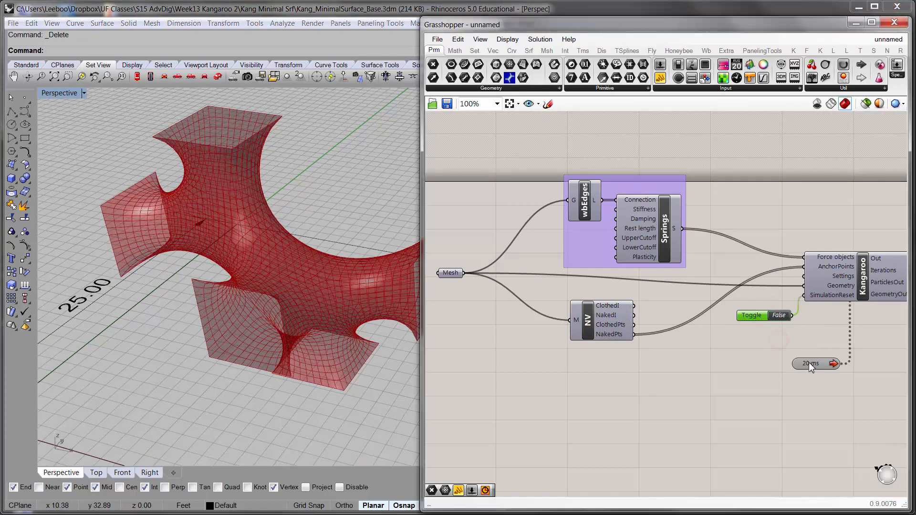
{"action": "left_click_drag", "start_coordinate": [811, 363], "coordinate": [800, 349]}
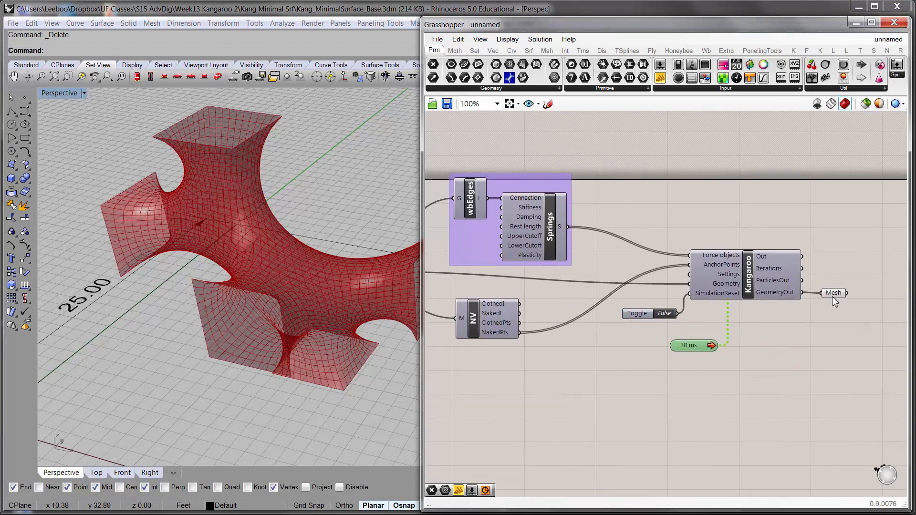
Move the output Mesh parameter closer to Kangaroo's GeometryOut and disable the 20 ms timer to stop the simulation.
{"action": "left_click_drag", "start_coordinate": [833, 297], "coordinate": [826, 296]}
{"action": "right_click", "coordinate": [827, 298]}
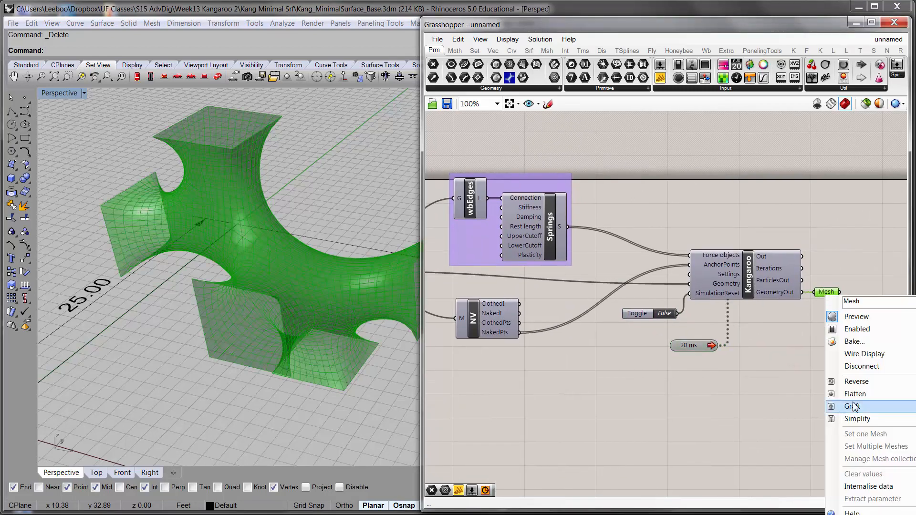
{"action": "left_click", "coordinate": [795, 394]}
{"action": "double_click", "coordinate": [682, 347]}
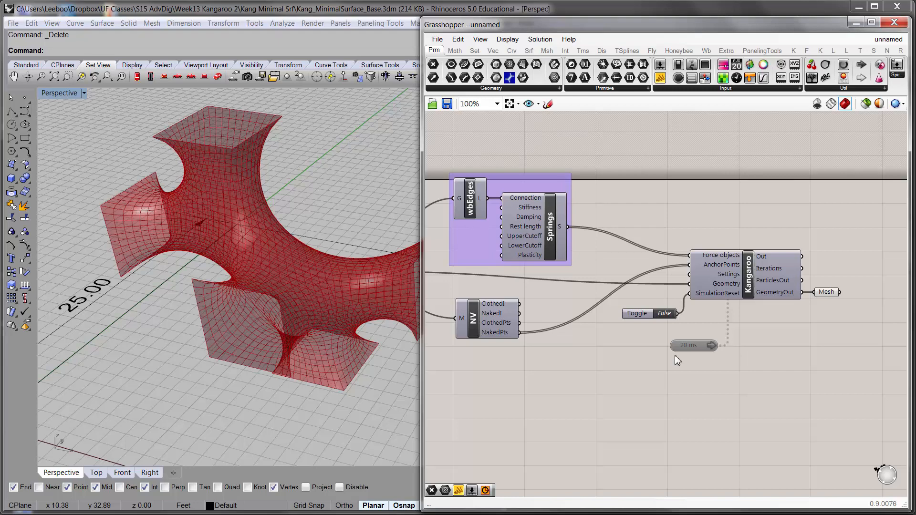
{"action": "right_click_drag", "start_coordinate": [750, 337], "coordinate": [681, 330]}
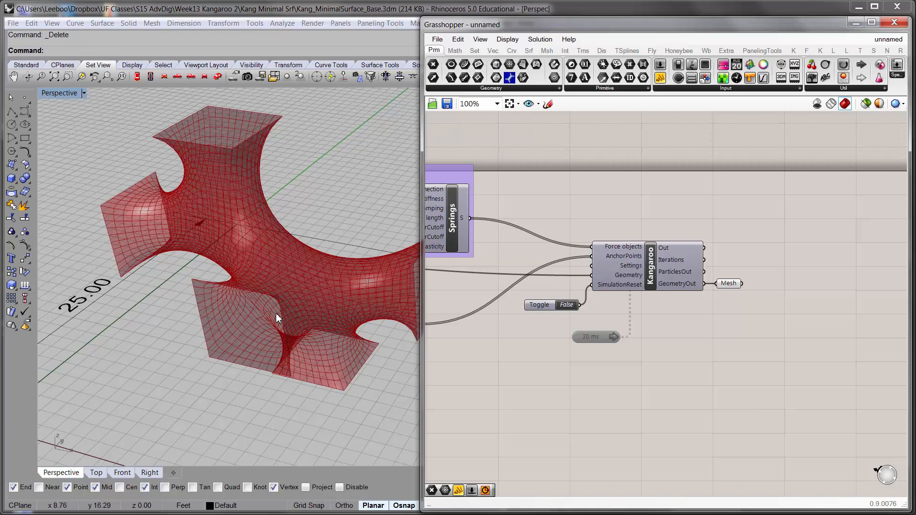
{"action": "right_click_drag", "start_coordinate": [289, 301], "coordinate": [290, 278]}
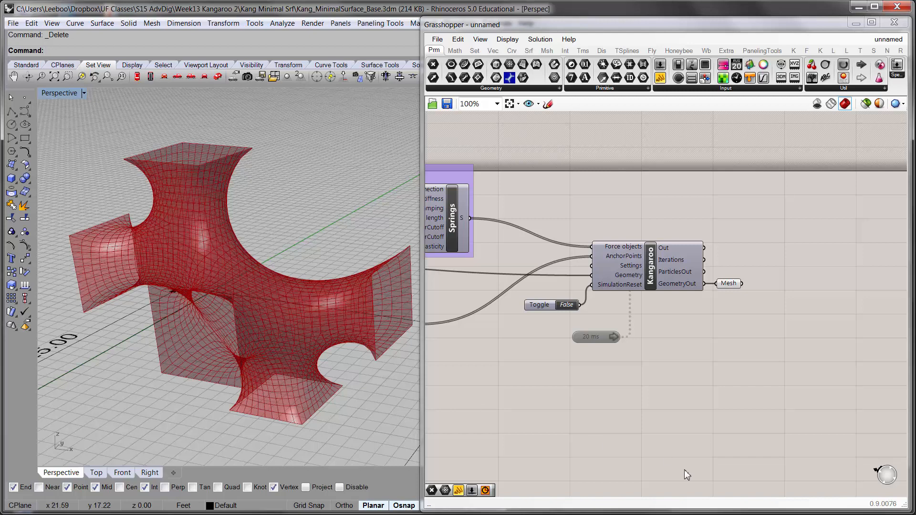
Shift Kangaroo with its toggle, timer and Mesh output closer to Springs, and tuck the timer and toggle nearer to Kangaroo.
{"action": "right_click_drag", "start_coordinate": [730, 368], "coordinate": [713, 352]}
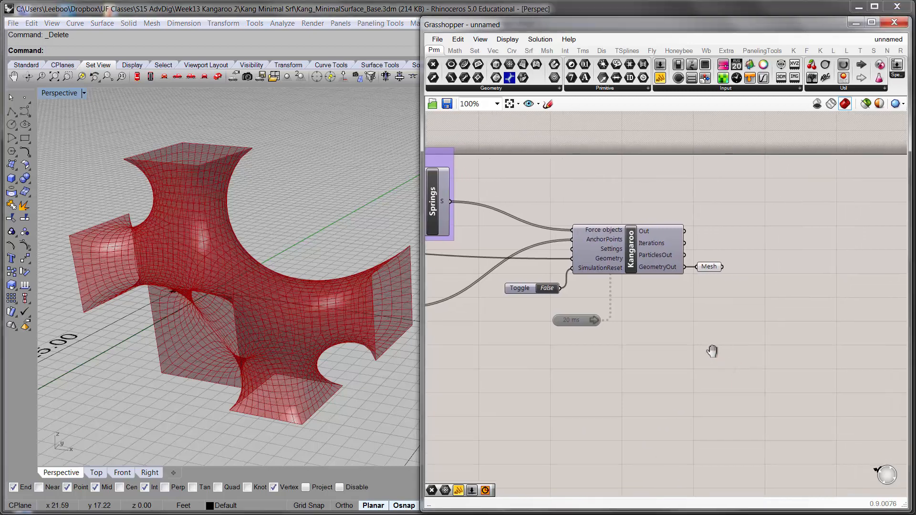
{"action": "left_click_drag", "start_coordinate": [528, 225], "coordinate": [711, 351]}
{"action": "left_click_drag", "start_coordinate": [609, 276], "coordinate": [565, 266]}
{"action": "left_click", "coordinate": [637, 320]}
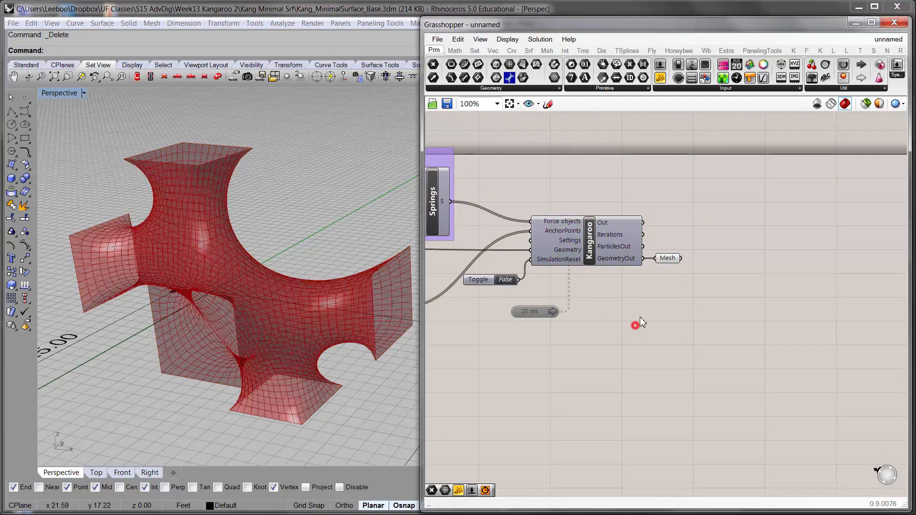
{"action": "left_click_drag", "start_coordinate": [529, 311], "coordinate": [520, 303]}
{"action": "left_click_drag", "start_coordinate": [487, 278], "coordinate": [493, 274]}
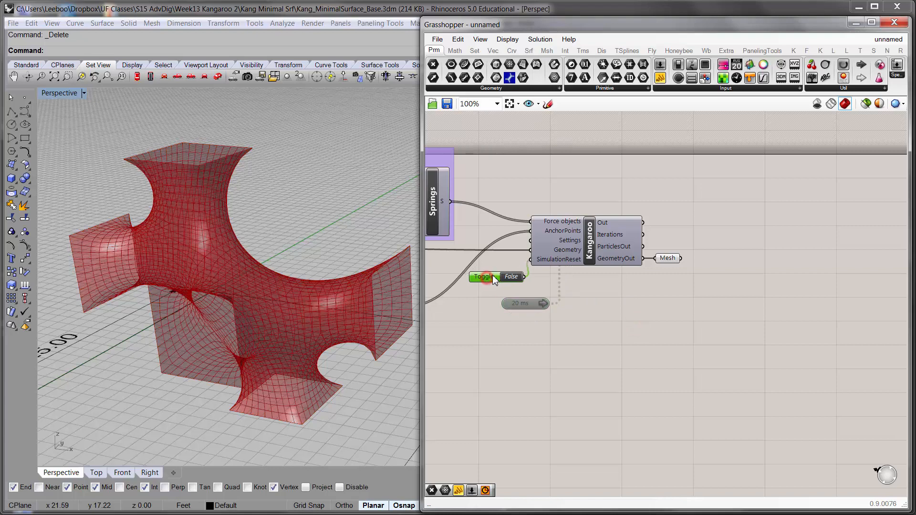
{"action": "left_click", "coordinate": [660, 309]}
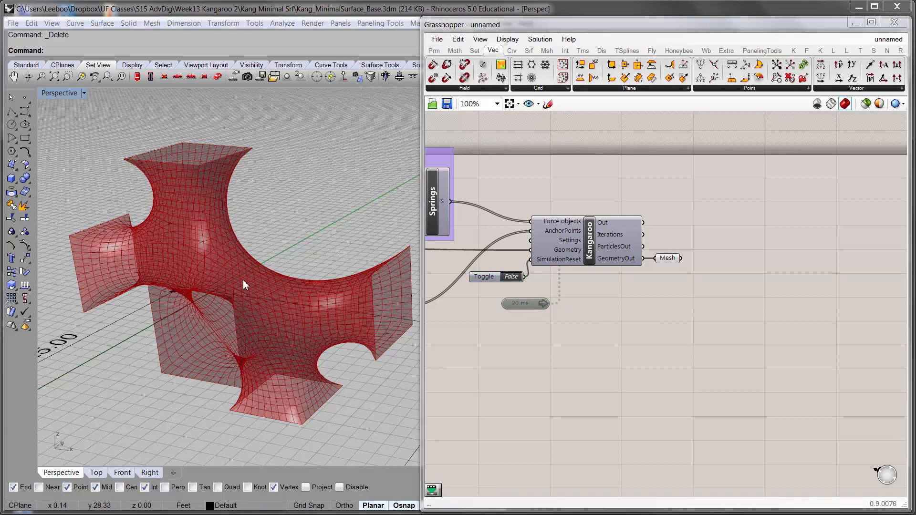
Add a Face Normals component beside the output Mesh parameter and connect the mesh to its M input.
{"action": "scroll", "coordinate": [244, 280], "scroll_direction": "down", "scroll_amount": 1}
{"action": "right_click_drag", "start_coordinate": [243, 280], "coordinate": [261, 278]}
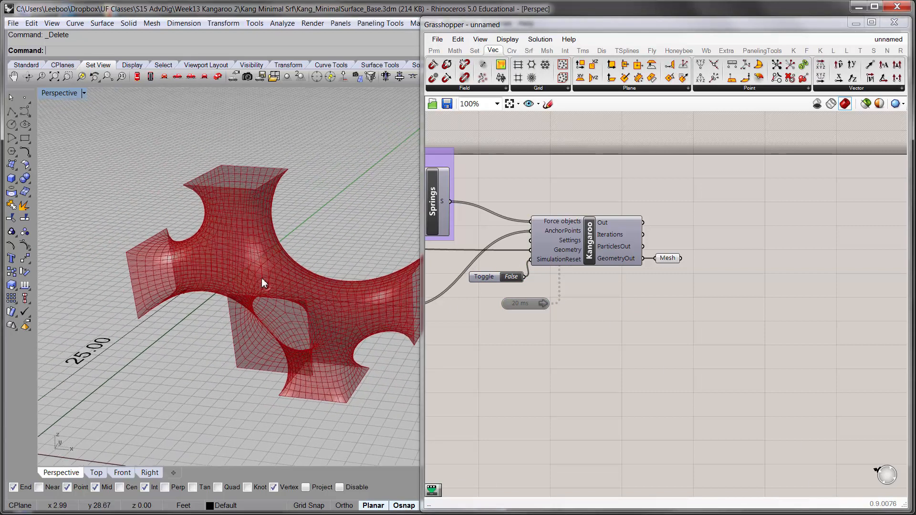
{"action": "scroll", "coordinate": [248, 303], "scroll_direction": "up", "scroll_amount": 1}
{"action": "scroll", "coordinate": [135, 300], "scroll_direction": "up", "scroll_amount": 2}
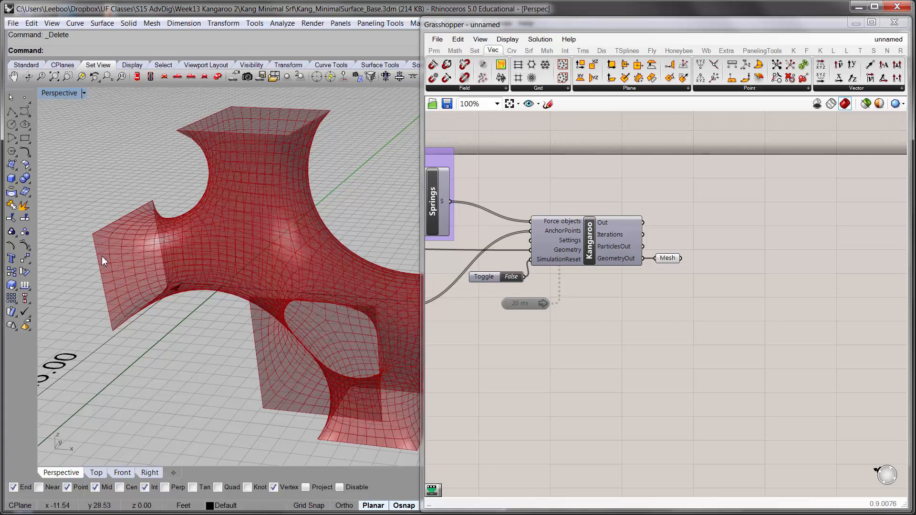
{"action": "right_click_drag", "start_coordinate": [689, 316], "coordinate": [637, 328]}
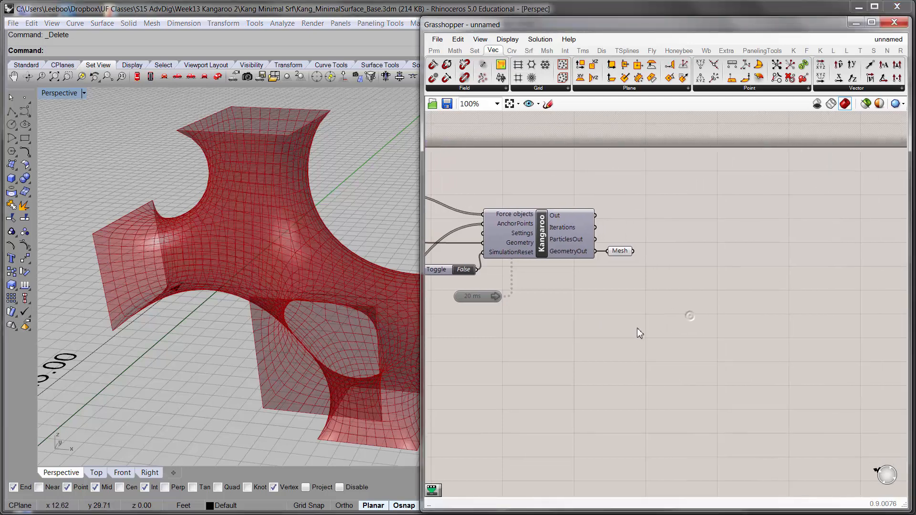
{"action": "double_click", "coordinate": [699, 281]}
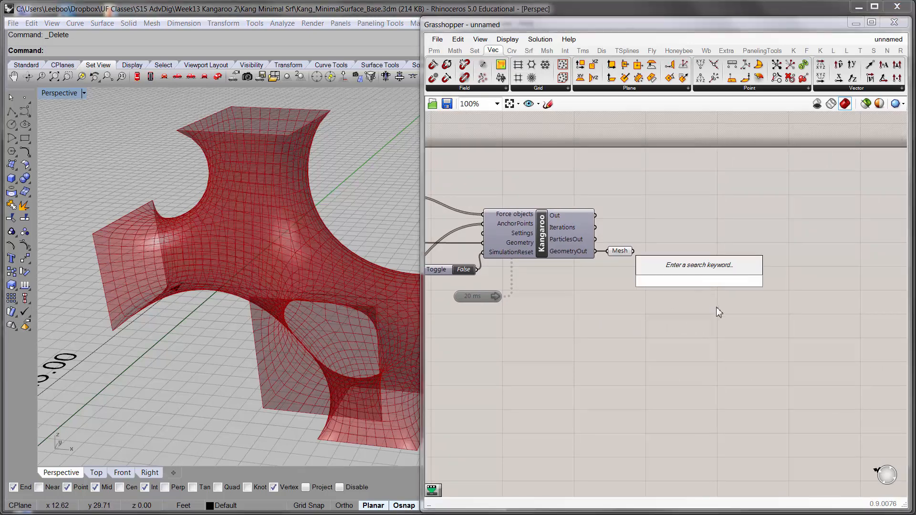
{"action": "type", "text": "face"}
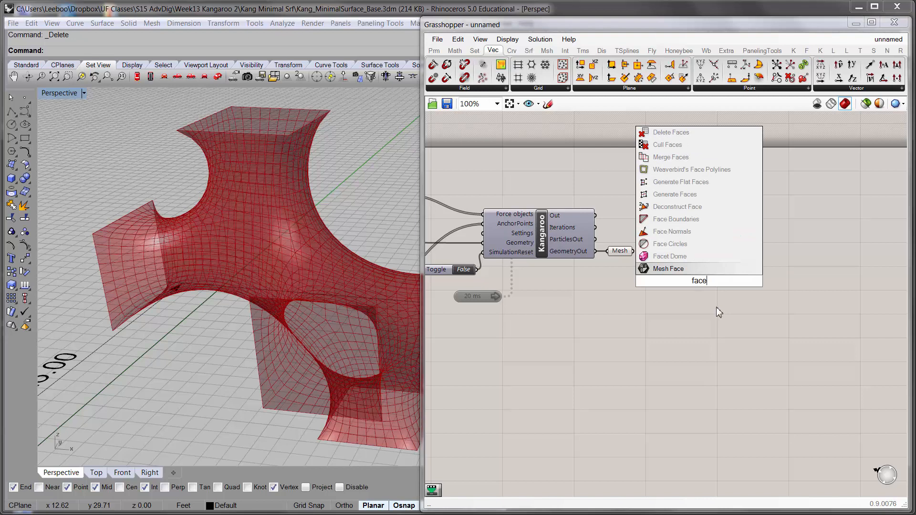
{"action": "left_click", "coordinate": [694, 237]}
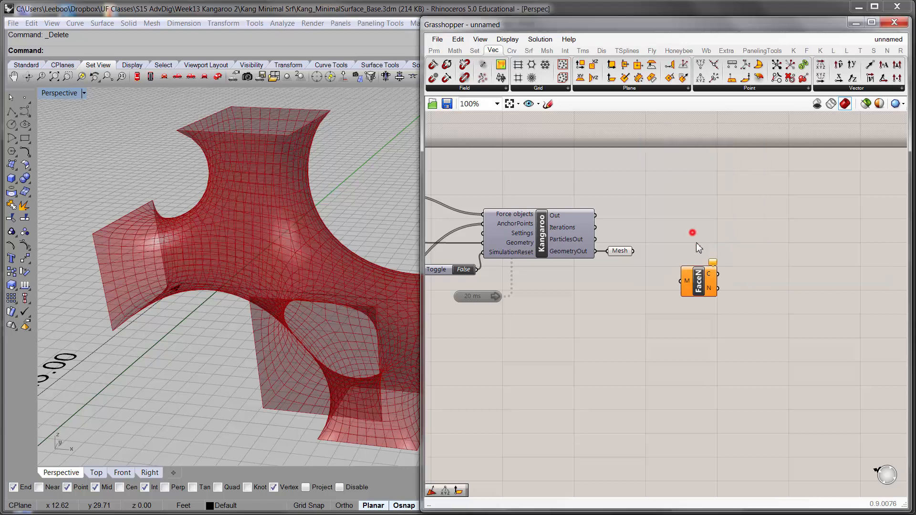
{"action": "left_click_drag", "start_coordinate": [698, 277], "coordinate": [673, 261]}
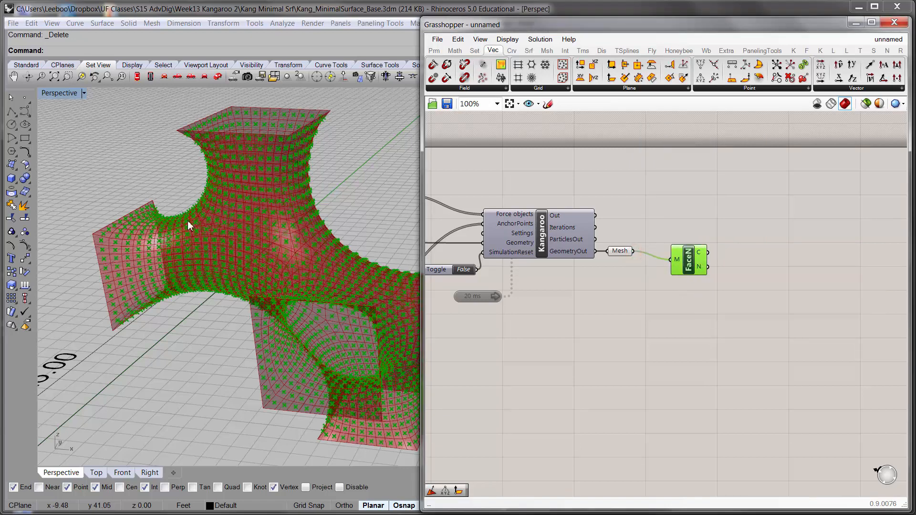
Lower the Face Normals component slightly and inspect its Centers output and the center points on the mesh.
{"action": "scroll", "coordinate": [181, 241], "scroll_direction": "up", "scroll_amount": 5}
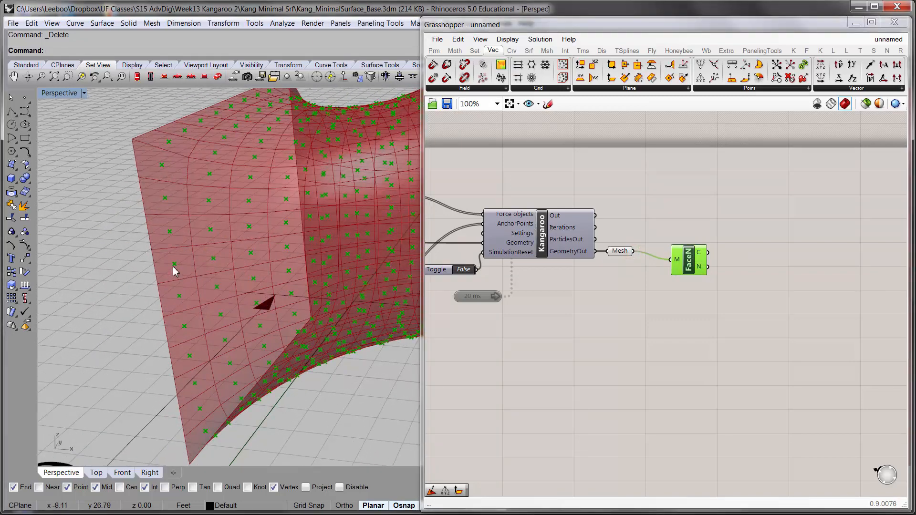
{"action": "right_click_drag", "start_coordinate": [793, 333], "coordinate": [755, 322]}
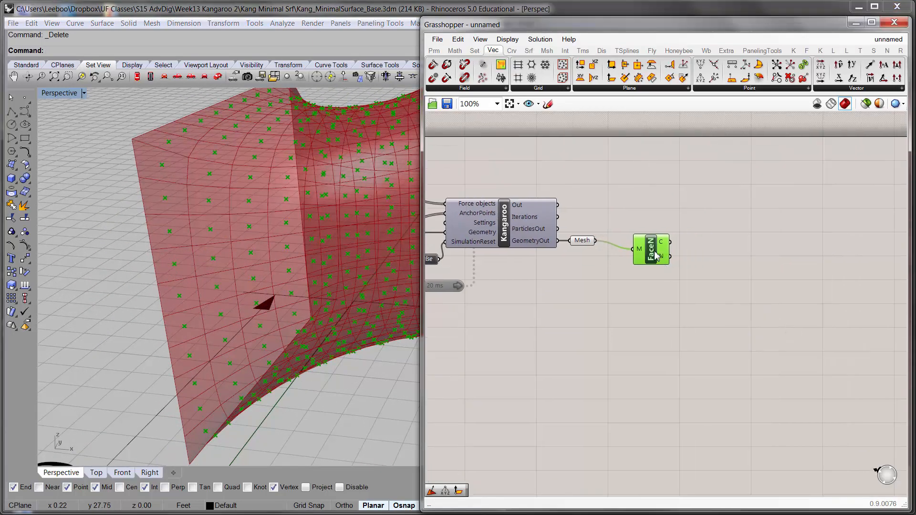
{"action": "left_click_drag", "start_coordinate": [652, 252], "coordinate": [646, 264]}
{"action": "right_click_drag", "start_coordinate": [681, 249], "coordinate": [637, 260]}
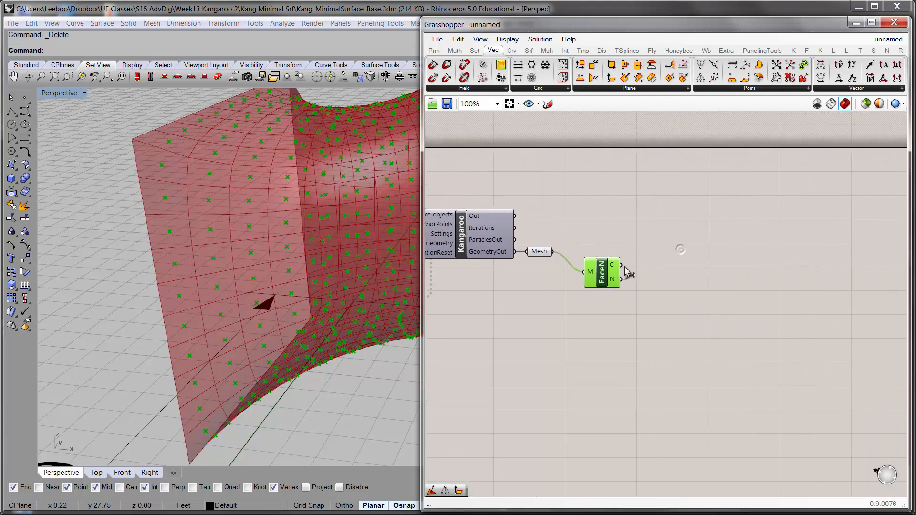
{"action": "mouse_move", "coordinate": [610, 265]}
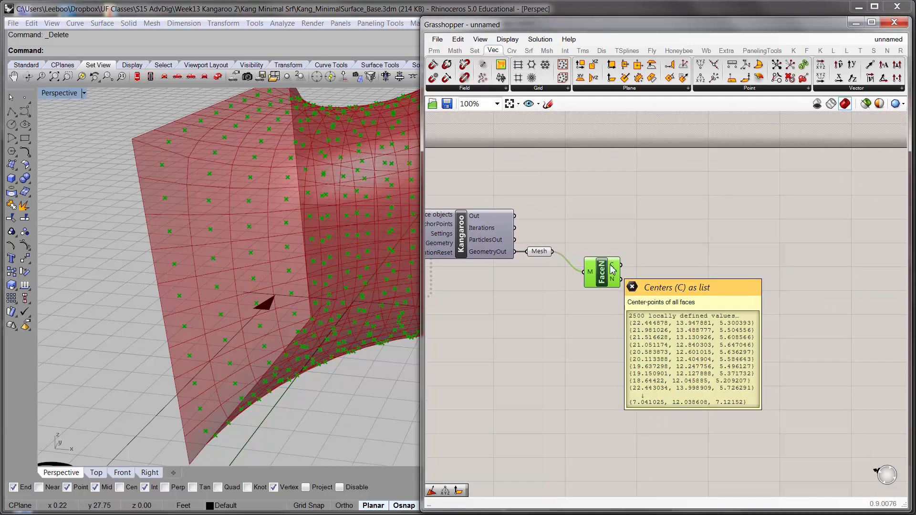
{"action": "double_click", "coordinate": [691, 259]}
{"action": "type", "text": "dec"}
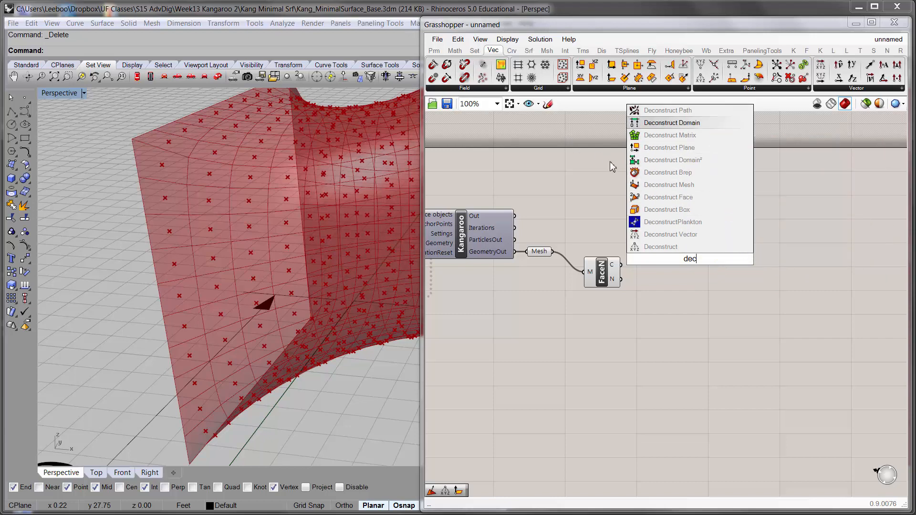
{"action": "type", "text": "on"}
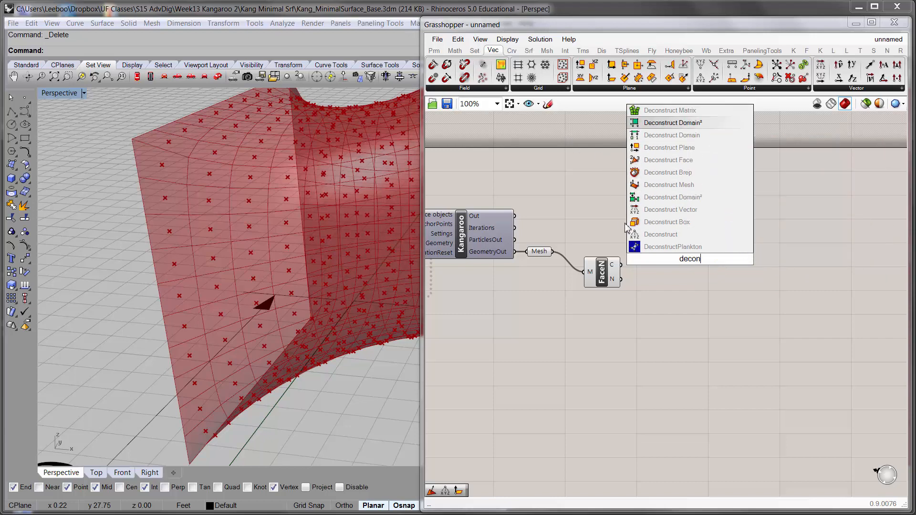
{"action": "left_click", "coordinate": [582, 193]}
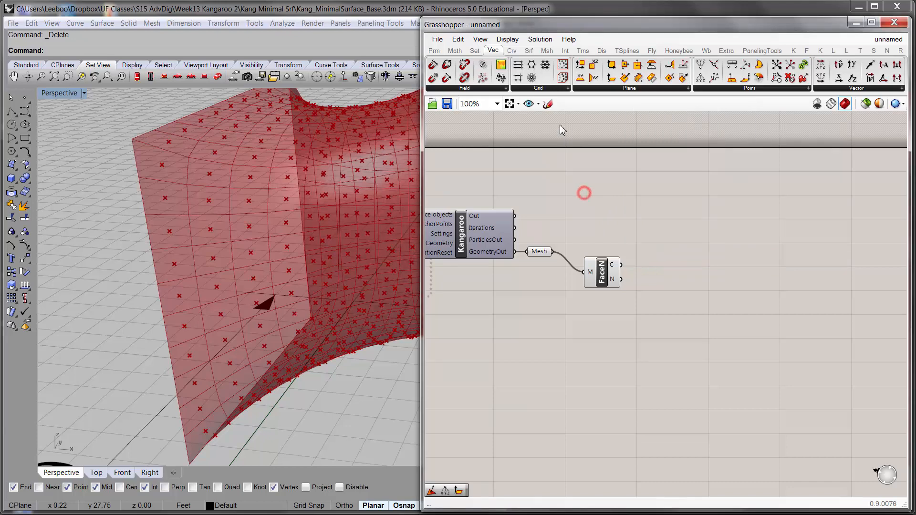
Add a Deconstruct point component beside Face Normals and feed it the face centers from output C.
{"action": "left_click", "coordinate": [495, 51]}
{"action": "left_click", "coordinate": [765, 88]}
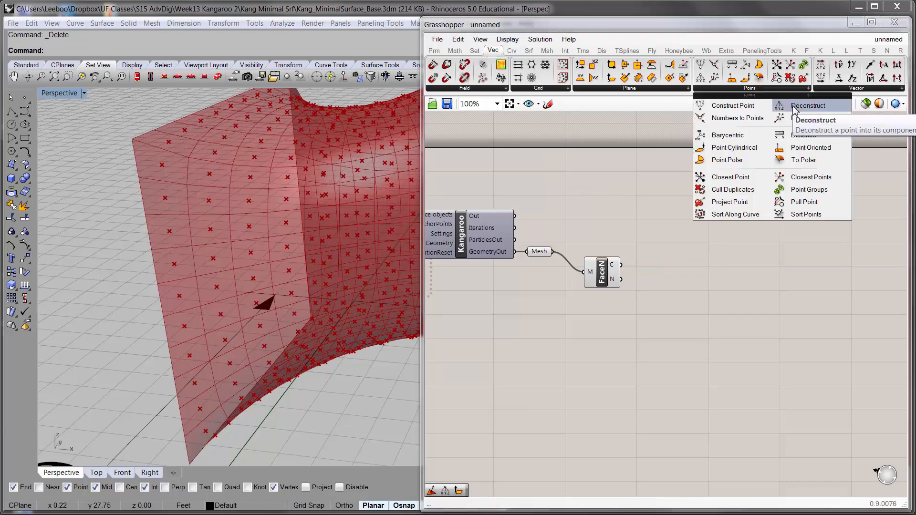
{"action": "left_click", "coordinate": [807, 105]}
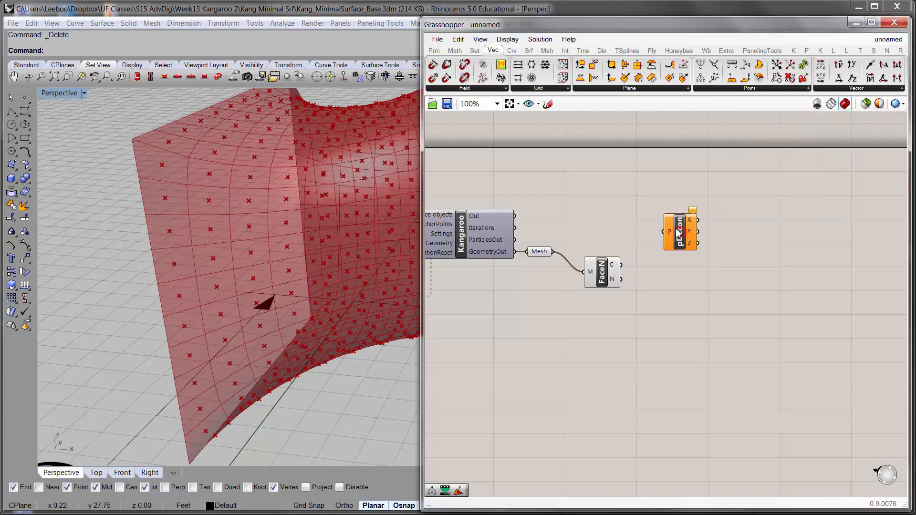
{"action": "left_click", "coordinate": [680, 241]}
{"action": "scroll", "coordinate": [687, 267], "scroll_direction": "up", "scroll_amount": 3}
{"action": "left_click_drag", "start_coordinate": [695, 284], "coordinate": [667, 249]}
{"action": "left_click", "coordinate": [720, 276]}
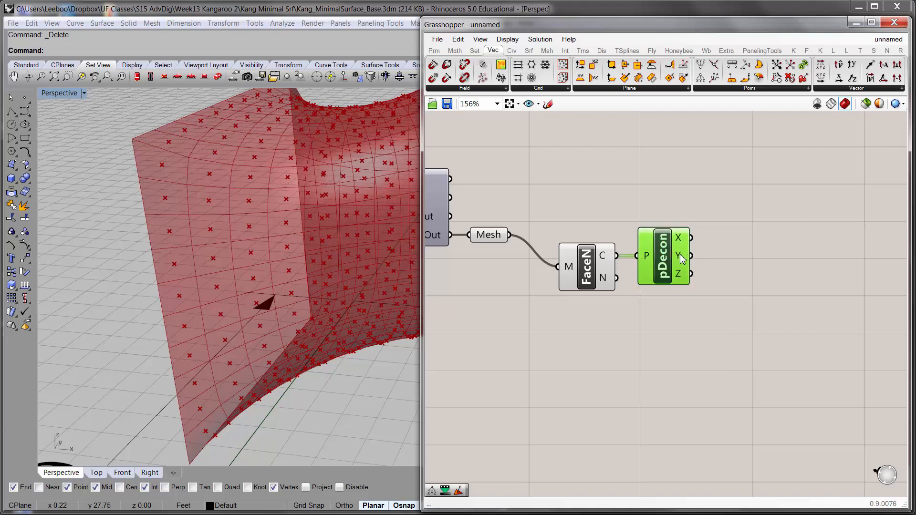
Examine the whole mesh with its face centers and read the X component values of the deconstructed points.
{"action": "mouse_move", "coordinate": [681, 259]}
{"action": "right_click_drag", "start_coordinate": [316, 253], "coordinate": [204, 260]}
{"action": "scroll", "coordinate": [254, 222], "scroll_direction": "down", "scroll_amount": 12}
{"action": "scroll", "coordinate": [232, 266], "scroll_direction": "down", "scroll_amount": 8}
{"action": "right_click_drag", "start_coordinate": [255, 277], "coordinate": [278, 237]}
{"action": "scroll", "coordinate": [270, 302], "scroll_direction": "up", "scroll_amount": 6}
{"action": "scroll", "coordinate": [271, 246], "scroll_direction": "up", "scroll_amount": 6}
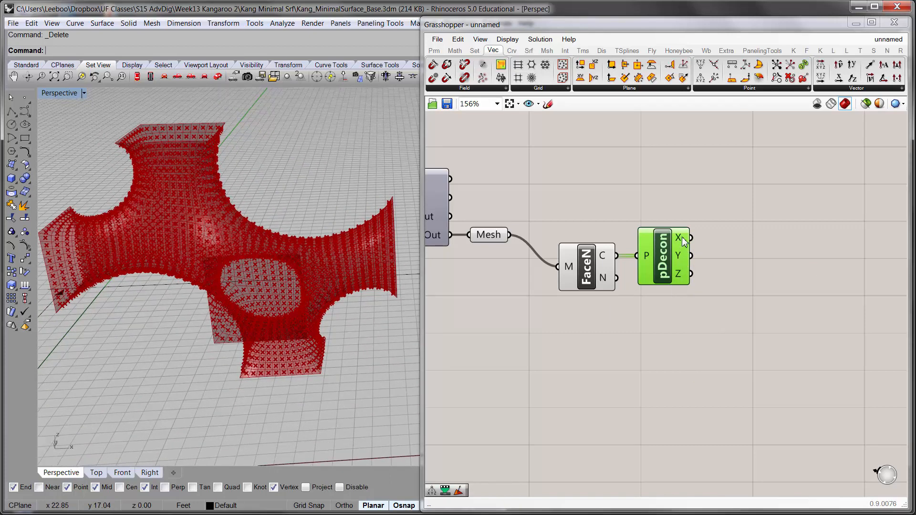
{"action": "mouse_move", "coordinate": [684, 241]}
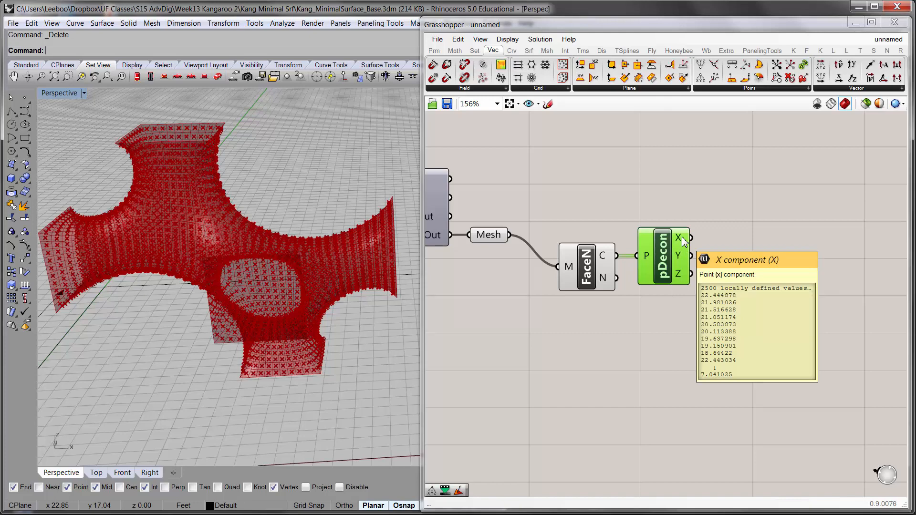
Widen the Grasshopper window over the Rhino viewport to gain canvas space beyond the Deconstruct component.
{"action": "right_click_drag", "start_coordinate": [762, 219], "coordinate": [642, 244]}
{"action": "left_click", "coordinate": [660, 252]}
{"action": "scroll", "coordinate": [641, 245], "scroll_direction": "down", "scroll_amount": 1}
{"action": "left_click_drag", "start_coordinate": [422, 161], "coordinate": [221, 162]}
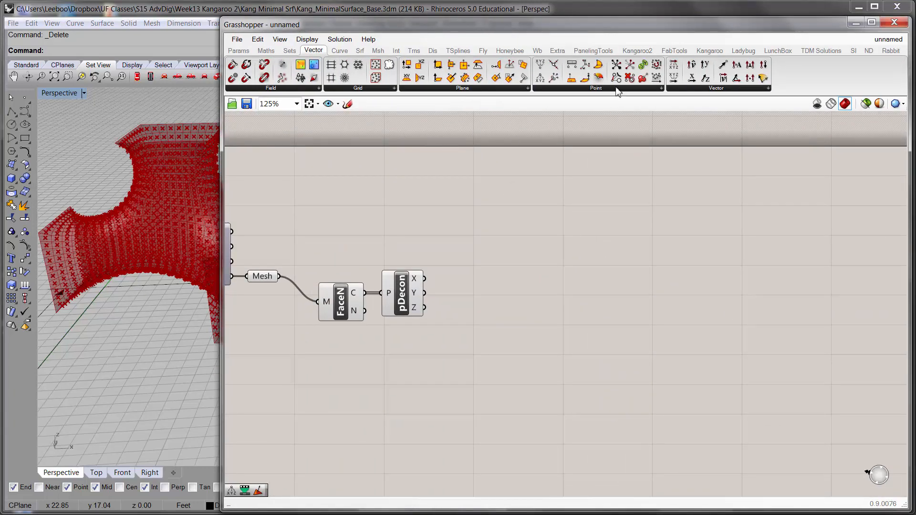
Place a Gradient component on the empty canvas beyond the Deconstruct component, leaving room between them.
{"action": "left_click", "coordinate": [414, 50]}
{"action": "left_click", "coordinate": [432, 50]}
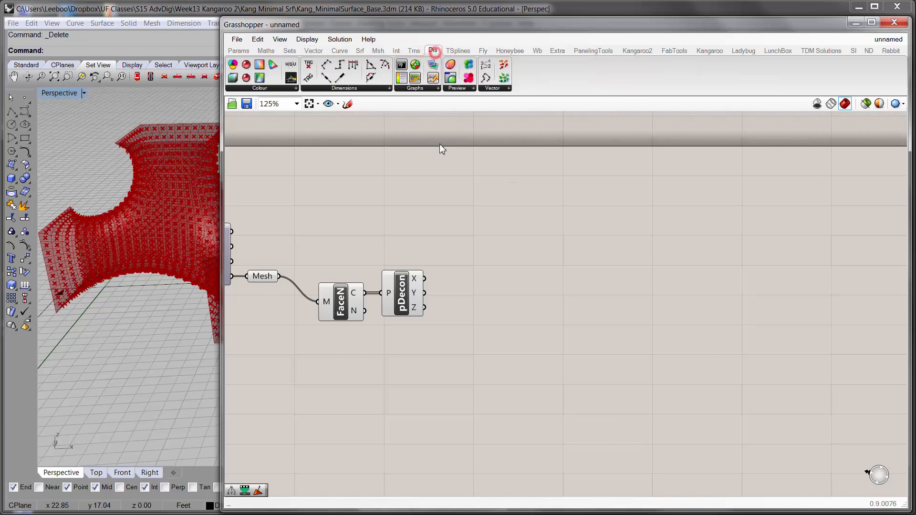
{"action": "left_click", "coordinate": [270, 89]}
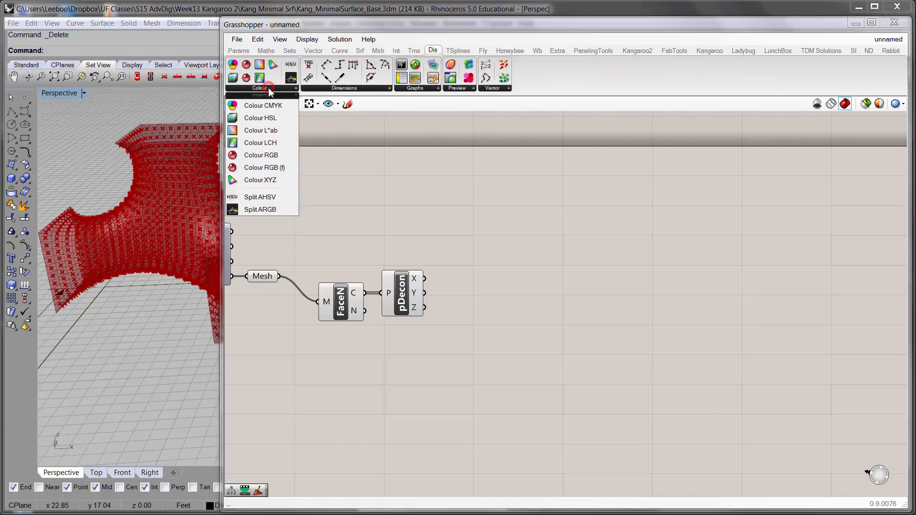
{"action": "left_click", "coordinate": [364, 146]}
{"action": "left_click", "coordinate": [242, 51]}
{"action": "left_click", "coordinate": [659, 89]}
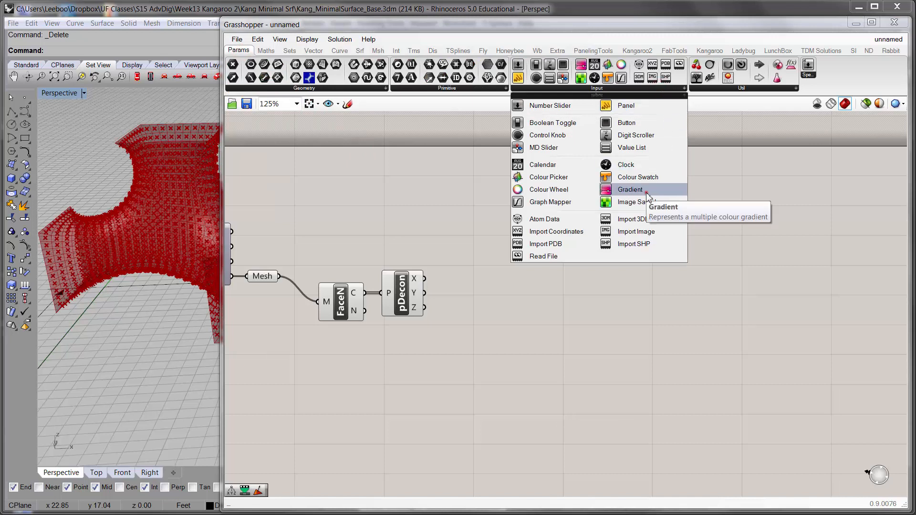
{"action": "left_click_drag", "start_coordinate": [646, 193], "coordinate": [674, 288]}
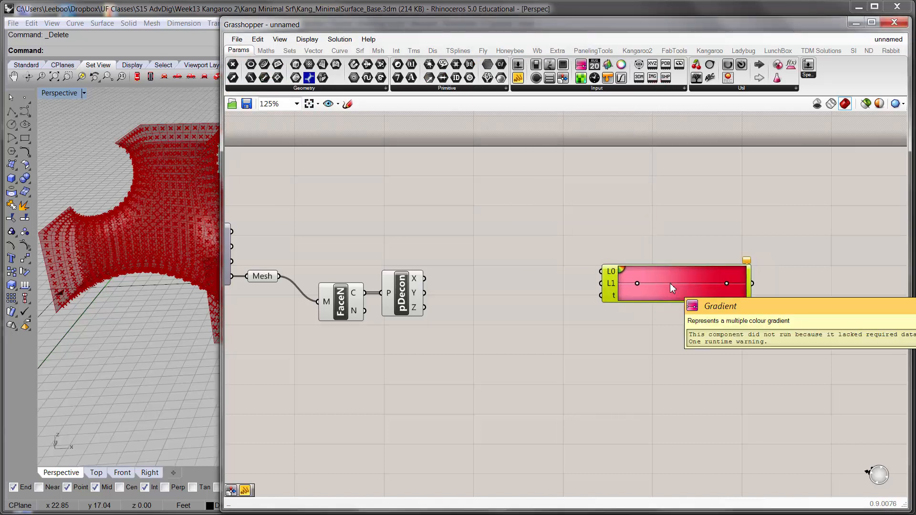
Apply the multicolour spectrum preset running from red through purple, blue, green and yellow to orange to the Gradient.
{"action": "right_click", "coordinate": [670, 283]}
{"action": "left_click", "coordinate": [654, 248]}
{"action": "left_click", "coordinate": [610, 88]}
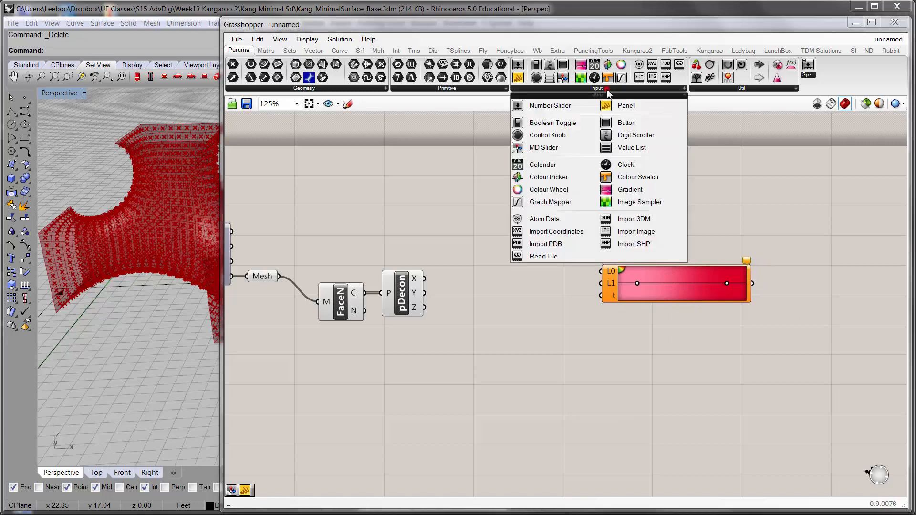
{"action": "left_click", "coordinate": [753, 186]}
{"action": "left_click", "coordinate": [657, 281]}
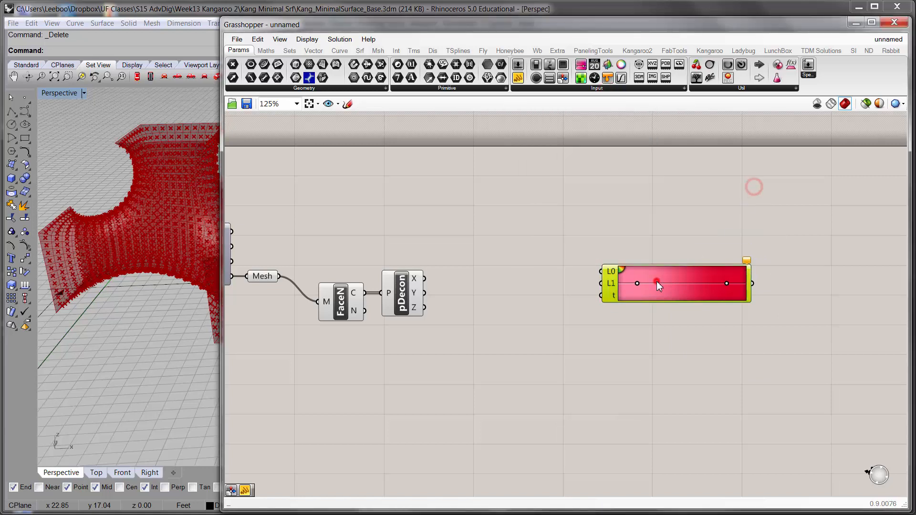
{"action": "right_click", "coordinate": [661, 275]}
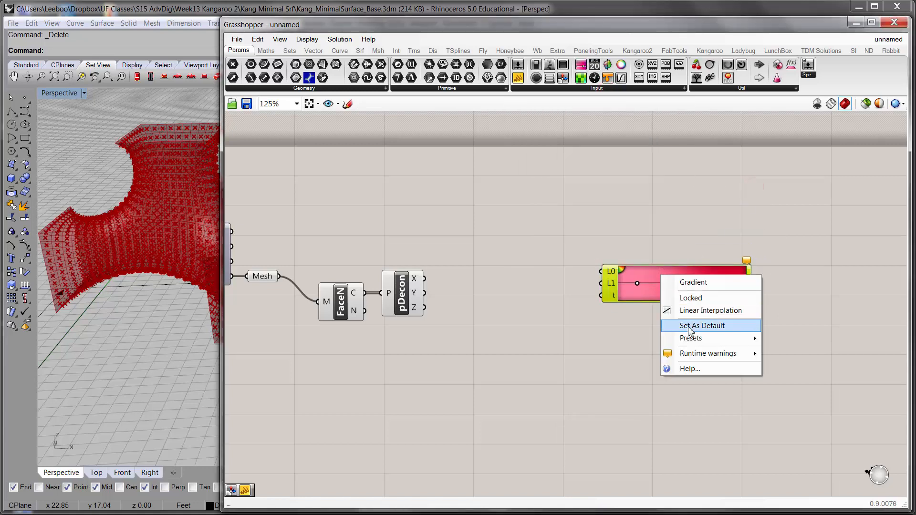
{"action": "mouse_move", "coordinate": [691, 340]}
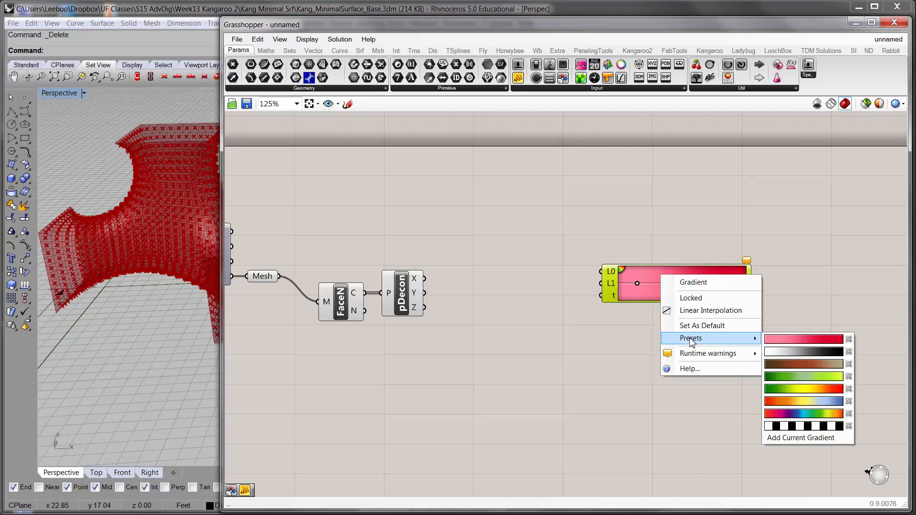
{"action": "left_click", "coordinate": [805, 414]}
{"action": "left_click", "coordinate": [635, 344]}
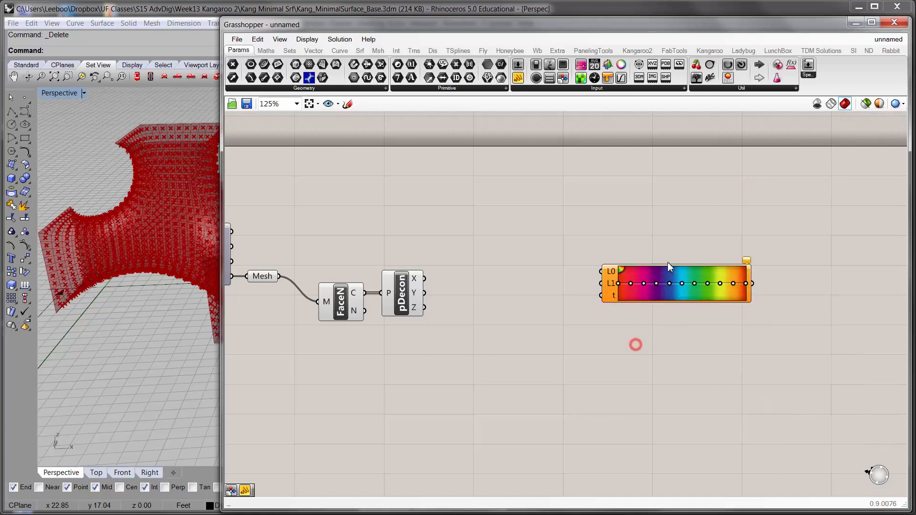
Reposition the Gradient roughly level with Deconstruct, keeping open canvas between the two components.
{"action": "left_click_drag", "start_coordinate": [669, 267], "coordinate": [683, 283]}
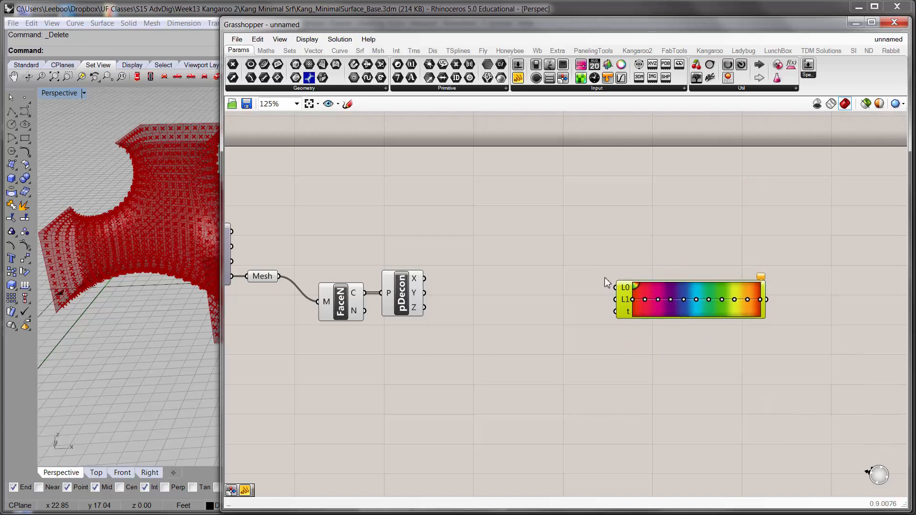
{"action": "right_click_drag", "start_coordinate": [573, 277], "coordinate": [526, 269]}
{"action": "left_click_drag", "start_coordinate": [594, 285], "coordinate": [567, 280]}
{"action": "right_click_drag", "start_coordinate": [507, 284], "coordinate": [572, 290]}
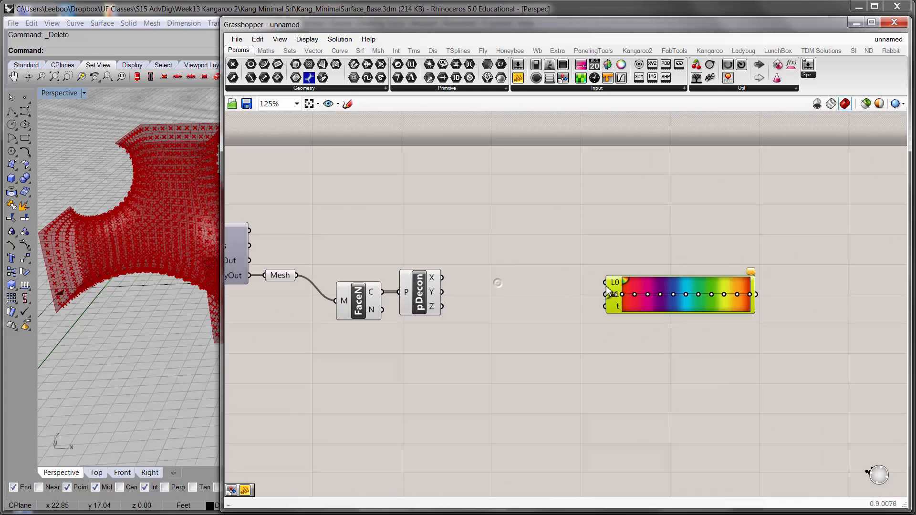
Add a Bounds component after Deconstruct and feed it the X components of the face centers.
{"action": "mouse_move", "coordinate": [610, 283]}
{"action": "mouse_move", "coordinate": [434, 285]}
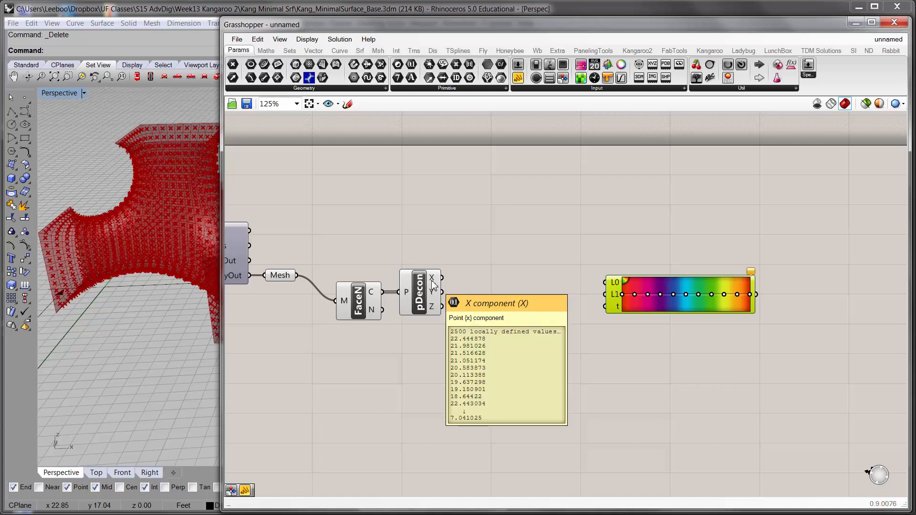
{"action": "double_click", "coordinate": [479, 245]}
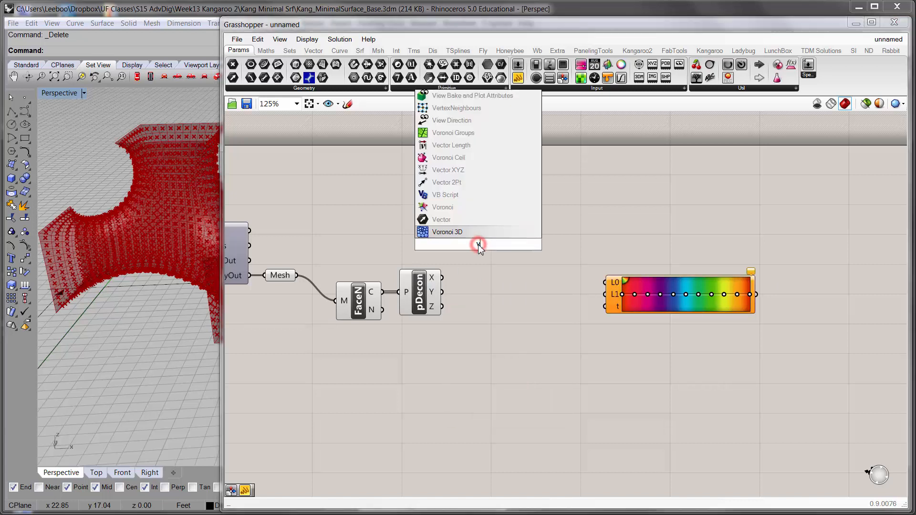
{"action": "type", "text": "boun"}
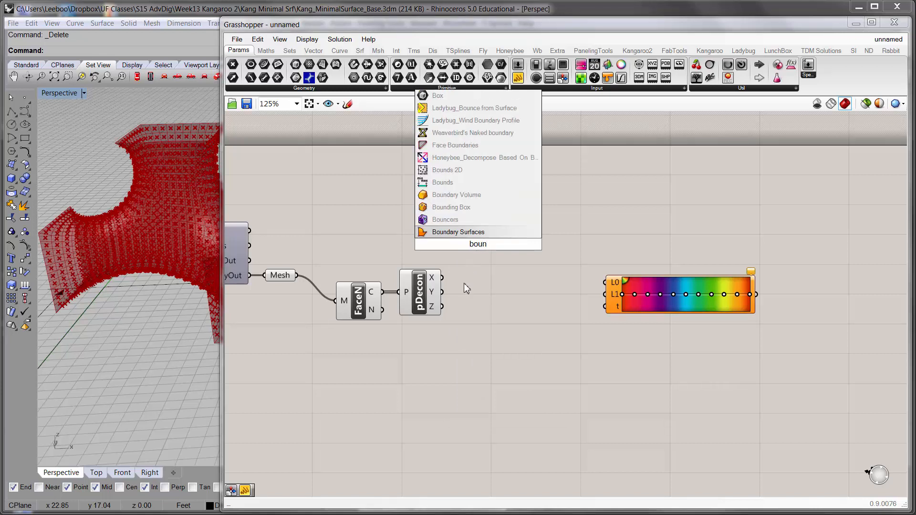
{"action": "left_click", "coordinate": [466, 183]}
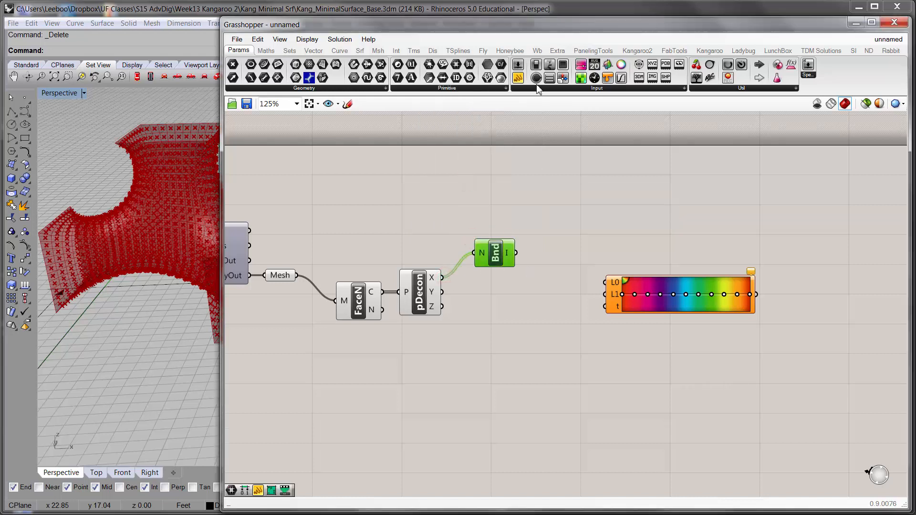
Read the Bounds domain in a temporary panel and line up Bounds with the X output of Deconstruct.
{"action": "left_click_drag", "start_coordinate": [517, 80], "coordinate": [536, 201]}
{"action": "left_click_drag", "start_coordinate": [515, 250], "coordinate": [534, 231]}
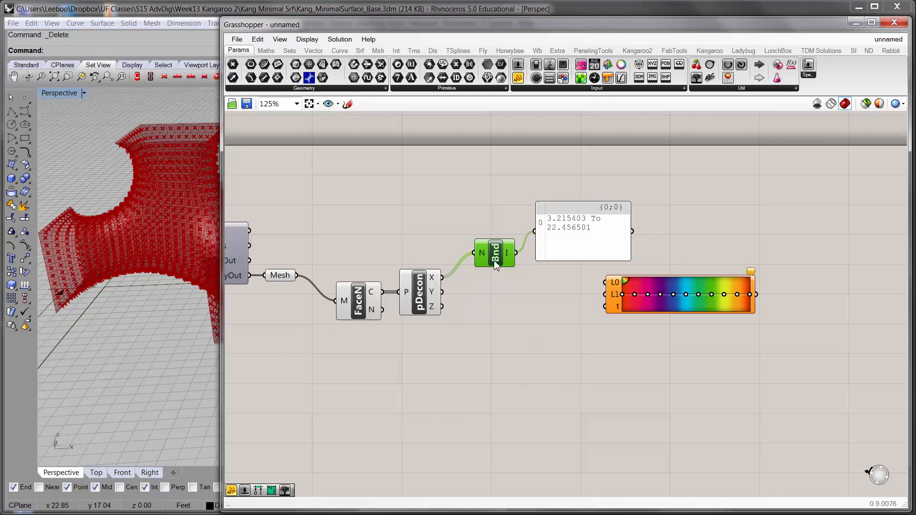
{"action": "left_click_drag", "start_coordinate": [492, 249], "coordinate": [475, 274]}
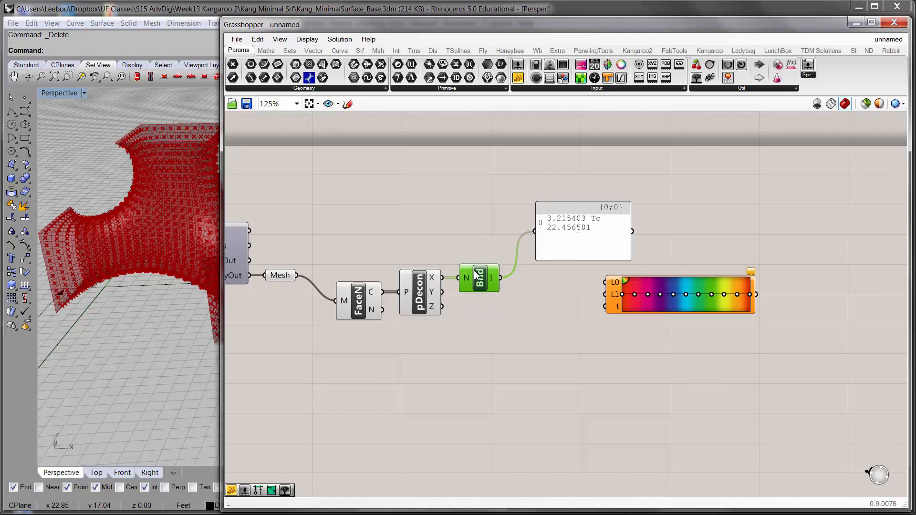
{"action": "left_click", "coordinate": [564, 233]}
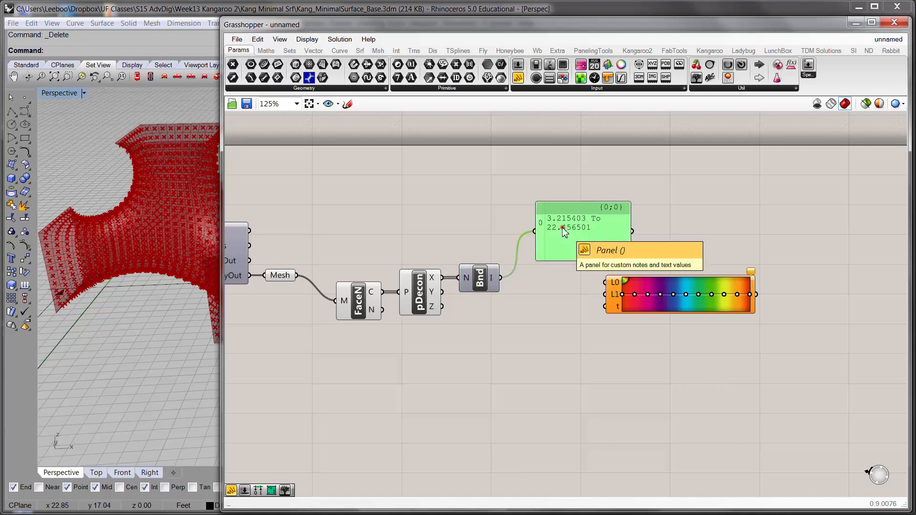
{"action": "key", "text": "Delete"}
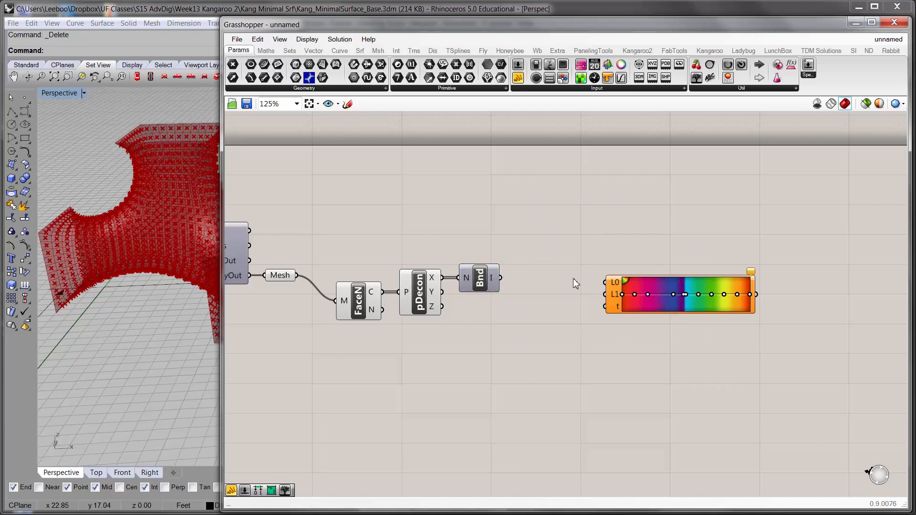
Undo the accidental changes to the Gradient's colour grips and move the Gradient farther away from Bounds.
{"action": "key", "text": "ctrl+z"}
{"action": "key", "text": "ctrl+z"}
{"action": "left_click", "coordinate": [655, 244]}
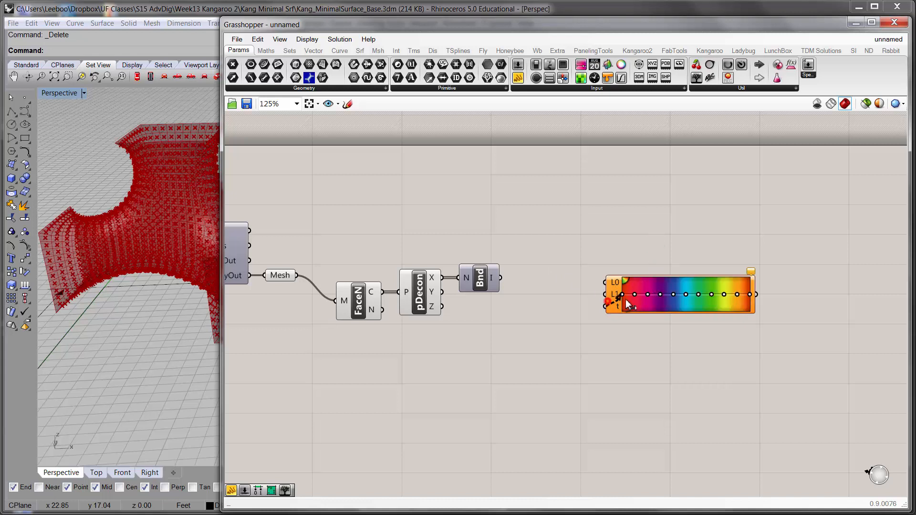
{"action": "left_click", "coordinate": [607, 301]}
{"action": "left_click_drag", "start_coordinate": [614, 280], "coordinate": [642, 275]}
Add a Deconstruct Domain component between Bounds and the Gradient.
{"action": "left_click", "coordinate": [553, 244]}
{"action": "double_click", "coordinate": [552, 245]}
{"action": "type", "text": "dec"}
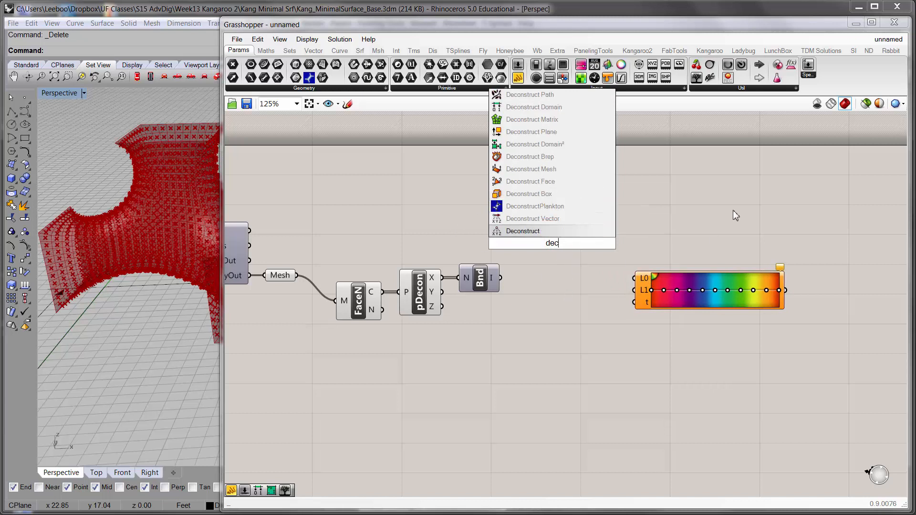
{"action": "left_click", "coordinate": [582, 111]}
{"action": "left_click", "coordinate": [554, 230]}
{"action": "left_click", "coordinate": [488, 224]}
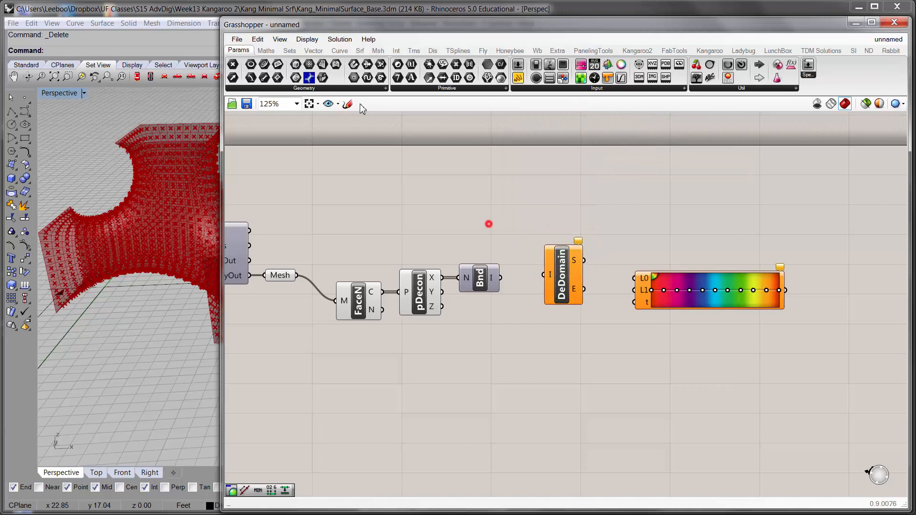
{"action": "left_click", "coordinate": [311, 52]}
{"action": "left_click", "coordinate": [287, 53]}
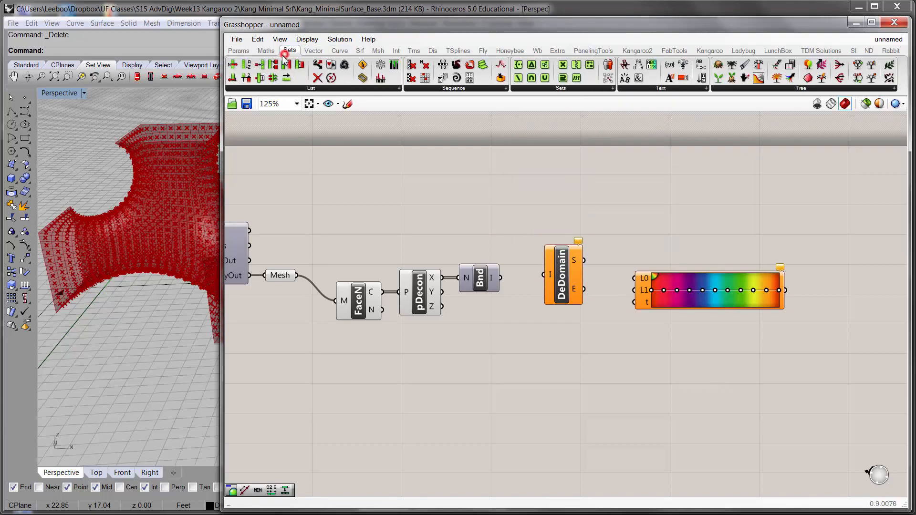
{"action": "left_click", "coordinate": [265, 50]}
{"action": "left_click", "coordinate": [283, 88]}
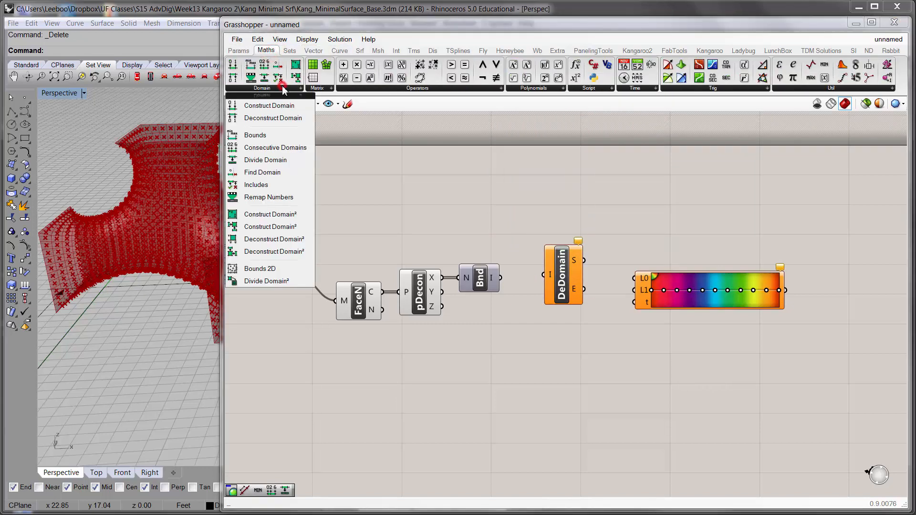
{"action": "left_click", "coordinate": [495, 167]}
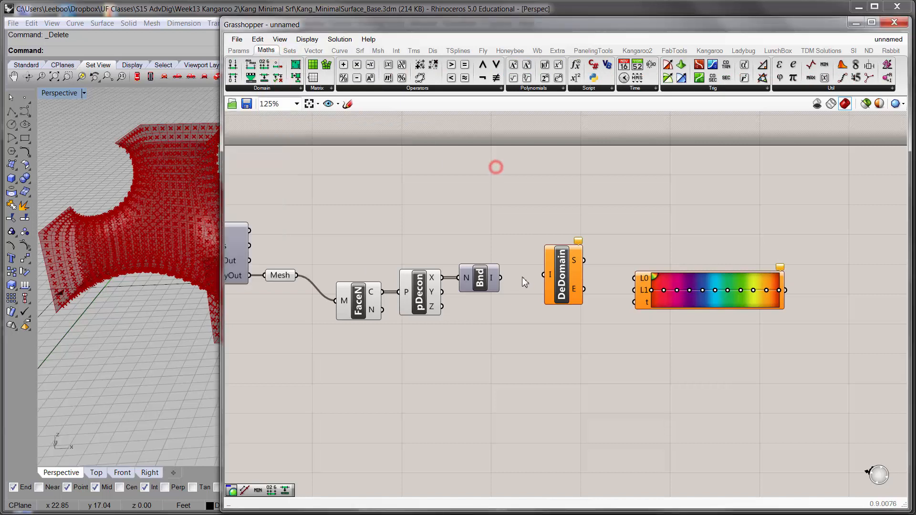
Place Deconstruct Domain next to Bounds, feed it the Bounds output and check its start and end values.
{"action": "left_click_drag", "start_coordinate": [551, 287], "coordinate": [532, 291]}
{"action": "mouse_move", "coordinate": [544, 269]}
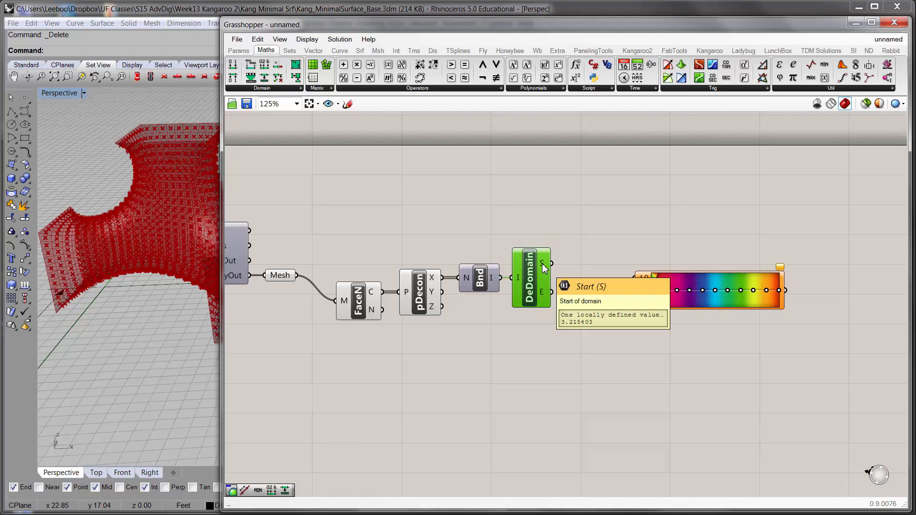
{"action": "mouse_move", "coordinate": [544, 300]}
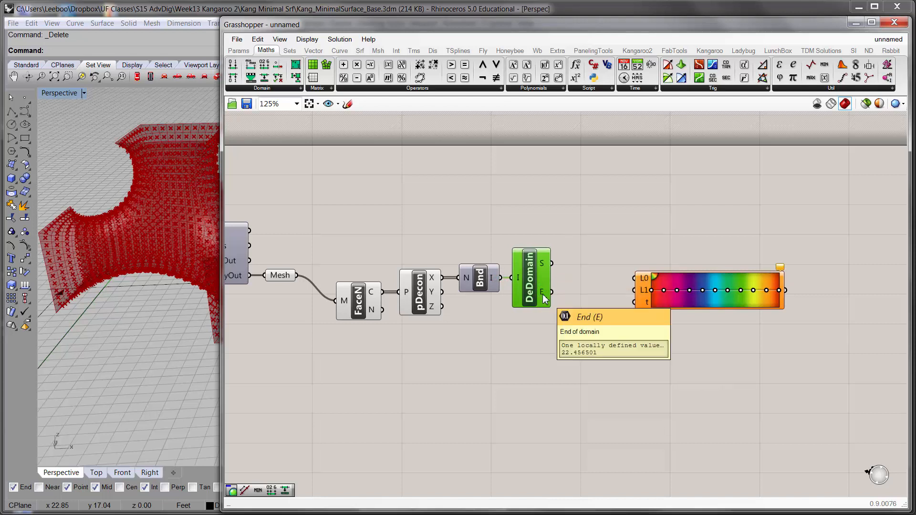
Connect the domain start S to the Gradient's lower limit L0 and the domain end E to its upper limit L1.
{"action": "left_click_drag", "start_coordinate": [552, 263], "coordinate": [635, 278]}
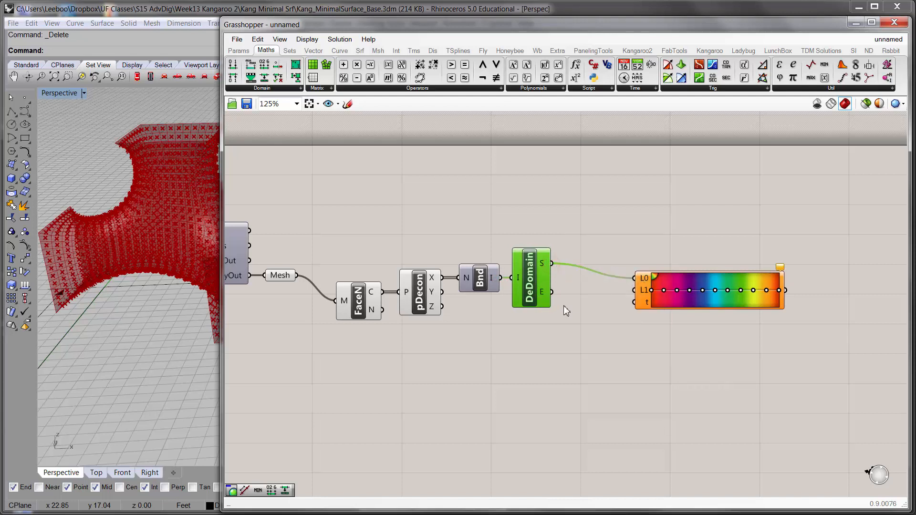
{"action": "left_click_drag", "start_coordinate": [551, 292], "coordinate": [634, 290]}
{"action": "left_click", "coordinate": [595, 327]}
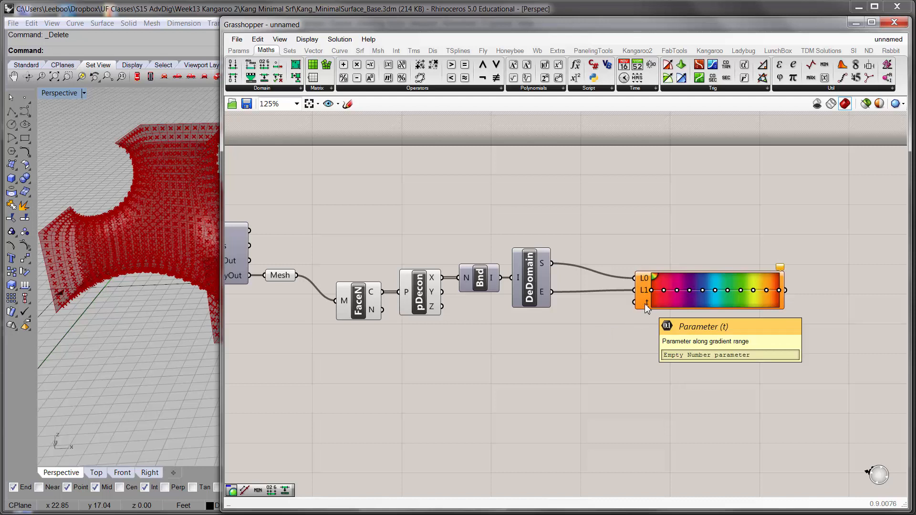
{"action": "left_click", "coordinate": [596, 308]}
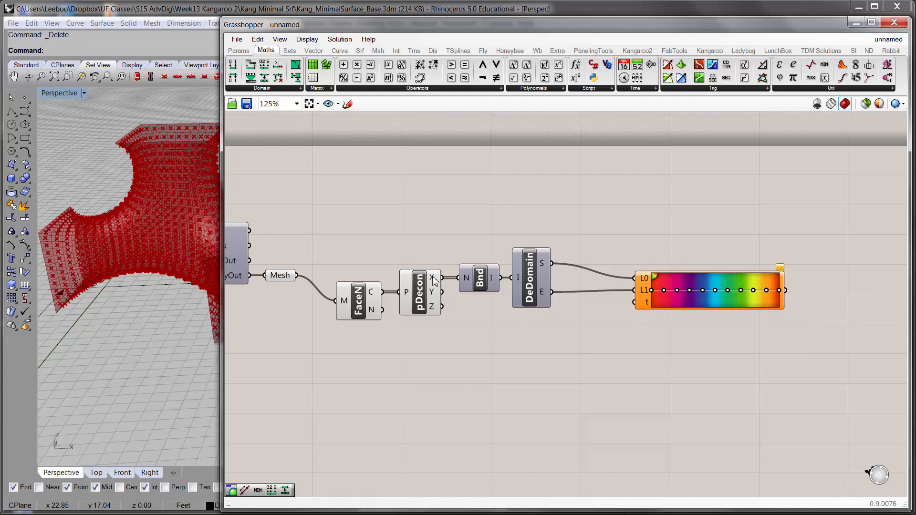
Shift Bounds and Deconstruct Domain upward and connect the X components of Deconstruct to the Gradient's t parameter.
{"action": "mouse_move", "coordinate": [434, 280]}
{"action": "left_click_drag", "start_coordinate": [534, 337], "coordinate": [533, 253]}
{"action": "left_click", "coordinate": [505, 301]}
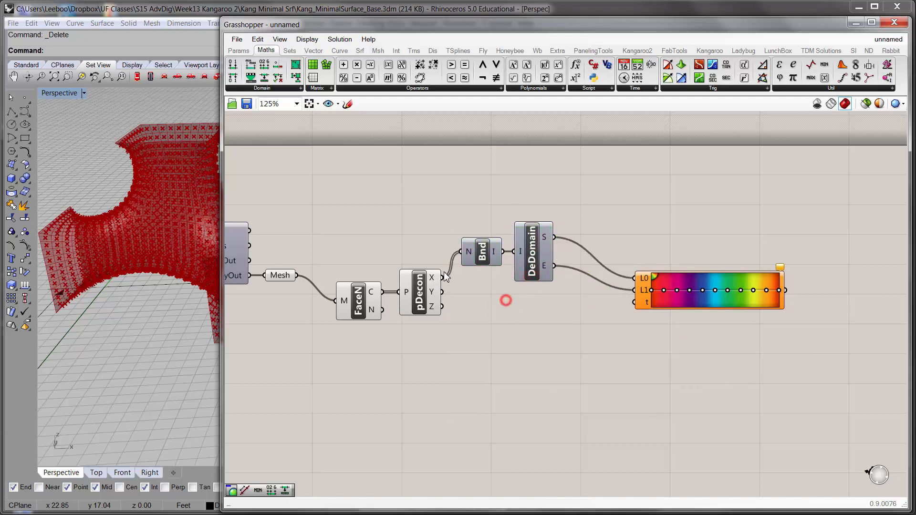
{"action": "left_click_drag", "start_coordinate": [443, 277], "coordinate": [654, 321]}
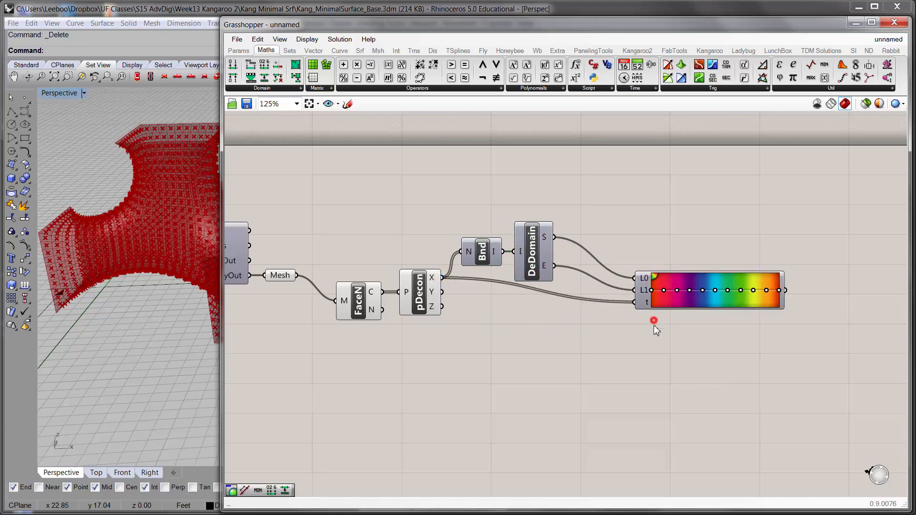
Turn off the previews of the face centers and the Mesh component, and uncover more of the Rhino viewport to check.
{"action": "left_click", "coordinate": [698, 288]}
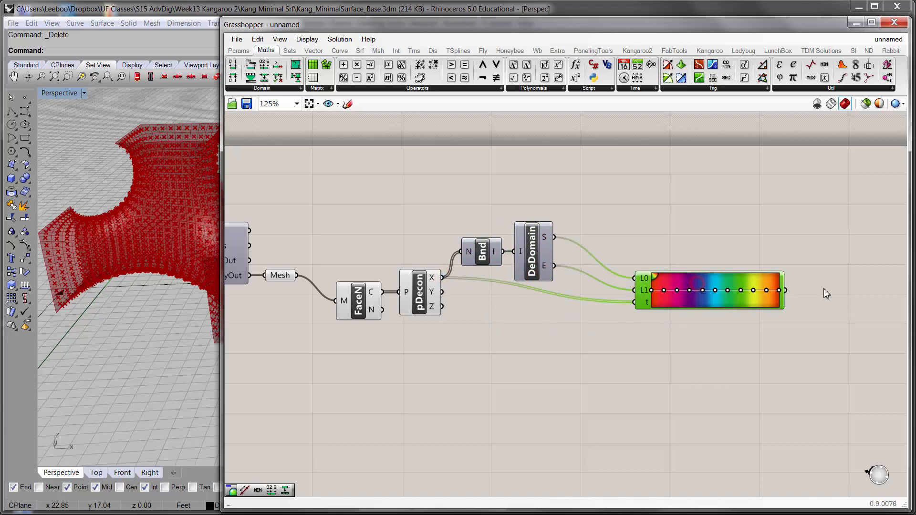
{"action": "left_click_drag", "start_coordinate": [425, 329], "coordinate": [350, 256]}
{"action": "left_click", "coordinate": [257, 236]}
{"action": "left_click", "coordinate": [273, 271]}
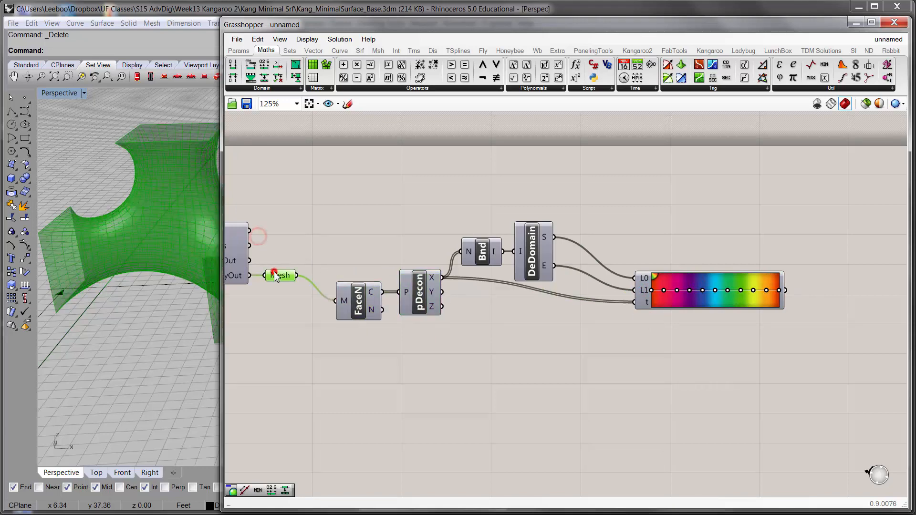
{"action": "key", "text": "ctrl+q"}
{"action": "left_click_drag", "start_coordinate": [220, 254], "coordinate": [379, 251]}
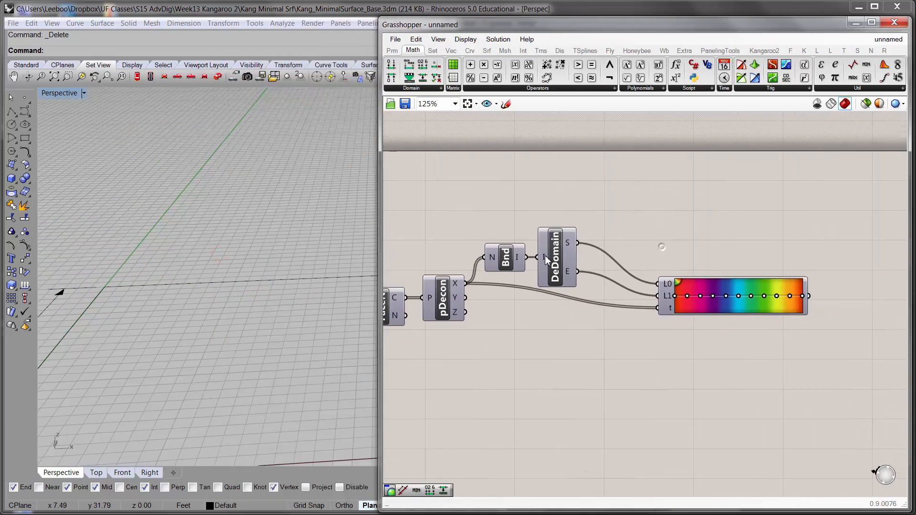
Widen the Grasshopper window over the Rhino viewport for more canvas space and look through the mesh utility components.
{"action": "left_click", "coordinate": [714, 177]}
{"action": "left_click_drag", "start_coordinate": [381, 184], "coordinate": [127, 185]}
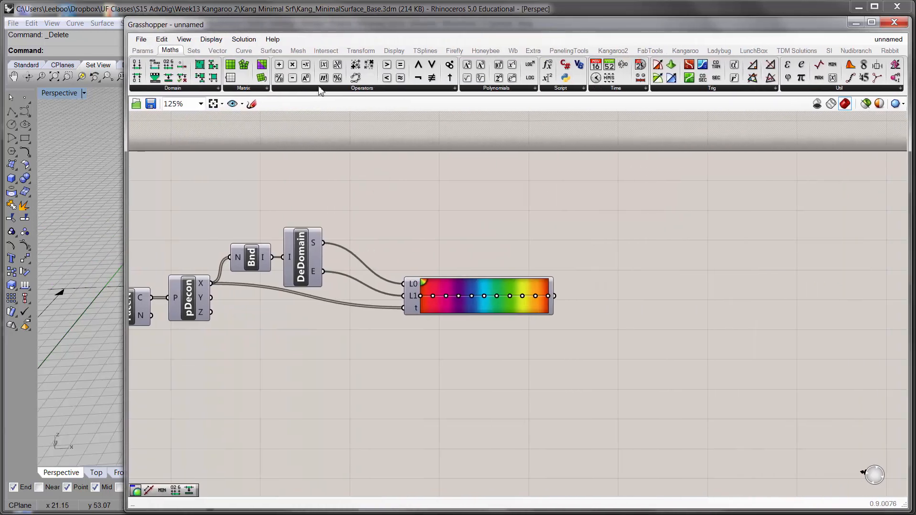
{"action": "left_click", "coordinate": [298, 51]}
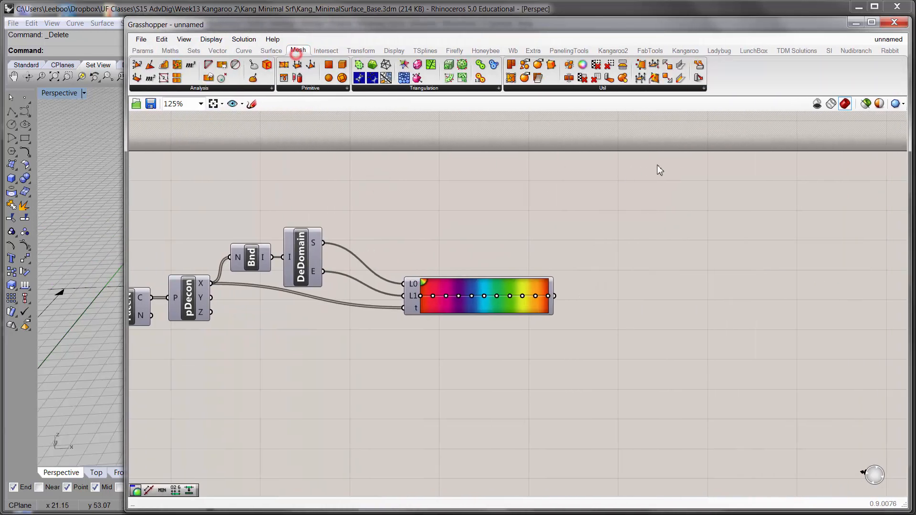
{"action": "left_click", "coordinate": [564, 89]}
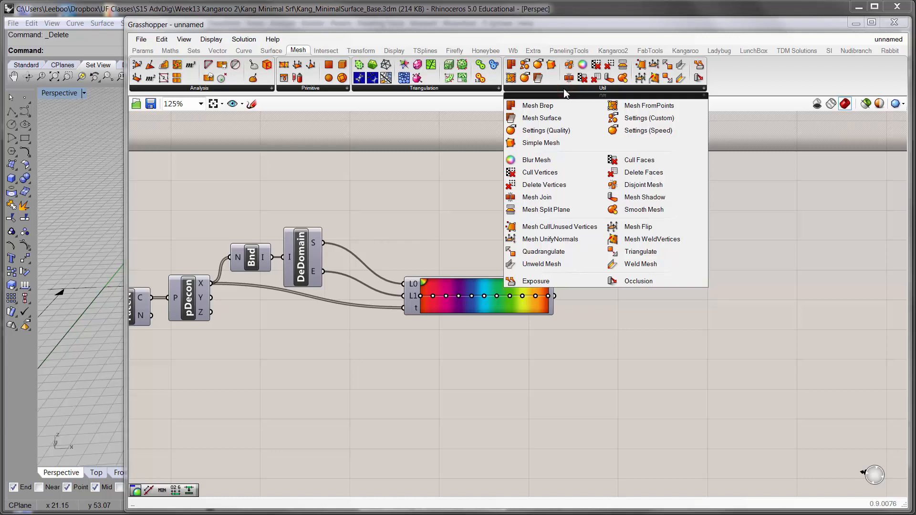
{"action": "left_click", "coordinate": [379, 254]}
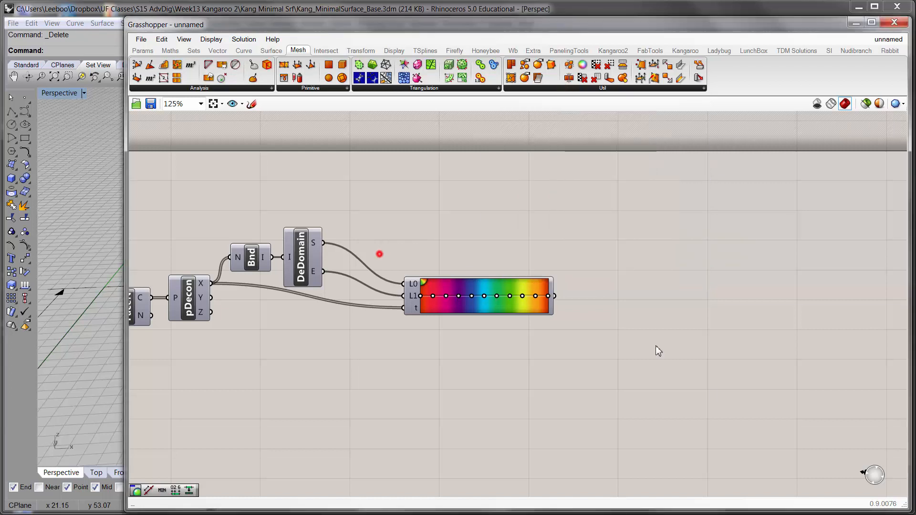
Add a Mesh Colours component beyond the Gradient and connect the Gradient's output to its colour input C.
{"action": "left_click", "coordinate": [681, 314]}
{"action": "left_click", "coordinate": [393, 134]}
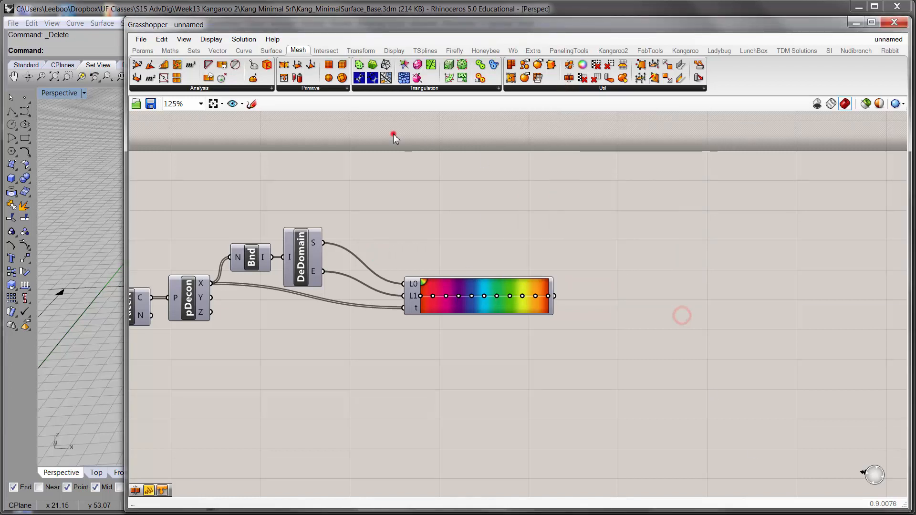
{"action": "left_click", "coordinate": [300, 89]}
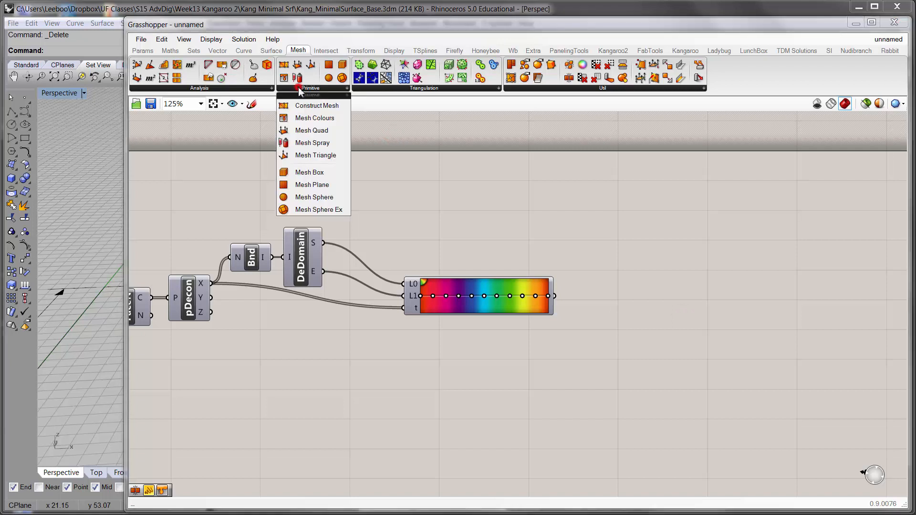
{"action": "left_click", "coordinate": [320, 118]}
{"action": "left_click", "coordinate": [634, 225]}
{"action": "left_click_drag", "start_coordinate": [627, 215], "coordinate": [612, 243]}
{"action": "left_click_drag", "start_coordinate": [554, 296], "coordinate": [597, 260]}
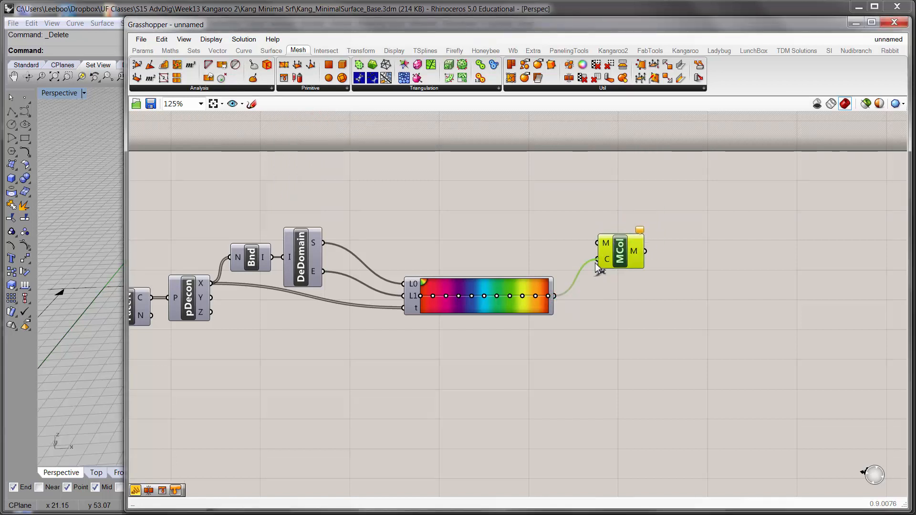
Connect the Mesh parameter to the M input of Mesh Colours and narrow the Grasshopper window to uncover the Rhino viewport.
{"action": "right_click_drag", "start_coordinate": [488, 221], "coordinate": [541, 236]}
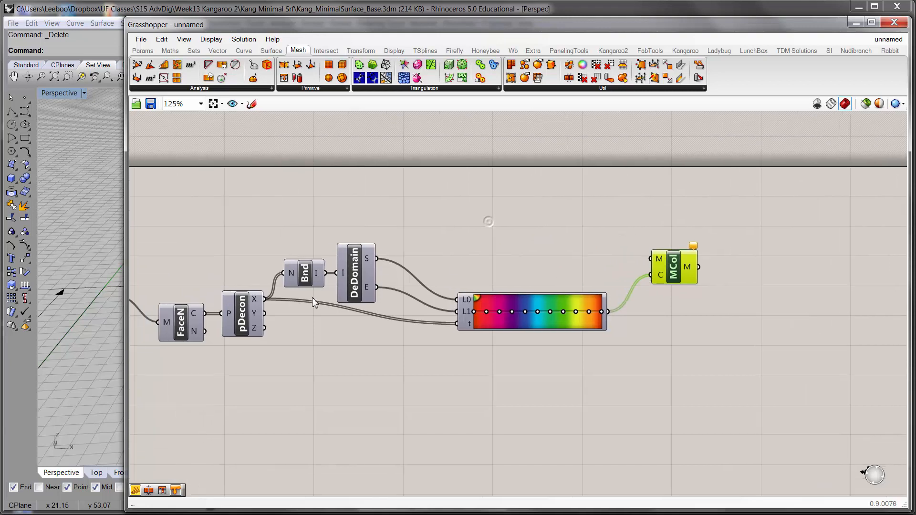
{"action": "right_click_drag", "start_coordinate": [305, 301], "coordinate": [418, 313]}
{"action": "left_click", "coordinate": [217, 309]}
{"action": "left_click_drag", "start_coordinate": [231, 307], "coordinate": [761, 270]}
{"action": "left_click", "coordinate": [720, 231]}
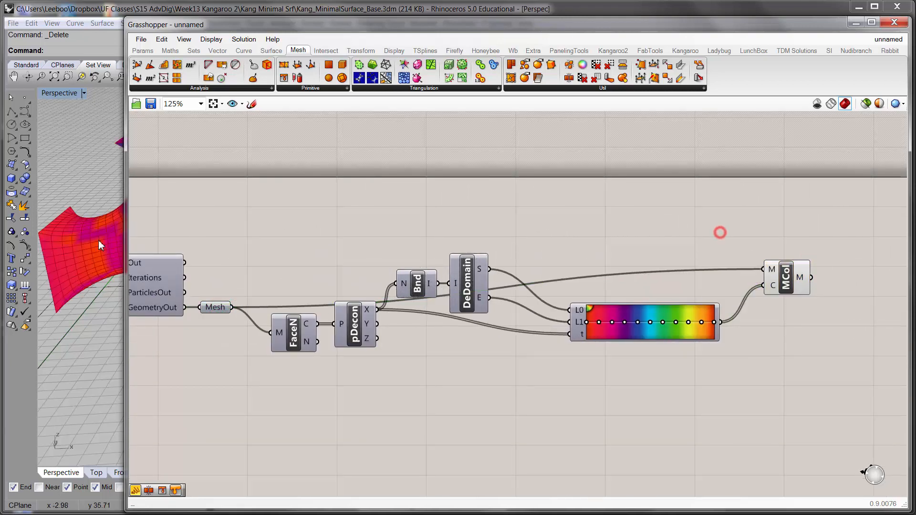
{"action": "left_click_drag", "start_coordinate": [128, 245], "coordinate": [439, 245]}
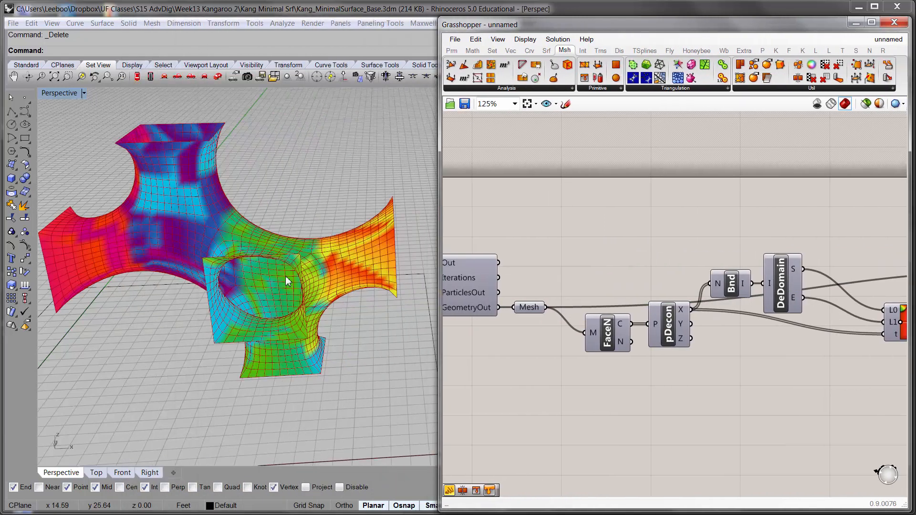
Compare the coloured mesh in the Rhino viewport with the colour range of the Gradient component.
{"action": "right_click_drag", "start_coordinate": [638, 271], "coordinate": [591, 264]}
{"action": "scroll", "coordinate": [591, 262], "scroll_direction": "down", "scroll_amount": 2}
{"action": "right_click_drag", "start_coordinate": [682, 276], "coordinate": [610, 254]}
{"action": "scroll", "coordinate": [684, 278], "scroll_direction": "up", "scroll_amount": 3}
{"action": "left_click_drag", "start_coordinate": [441, 294], "coordinate": [423, 296]}
{"action": "right_click_drag", "start_coordinate": [644, 291], "coordinate": [664, 300]}
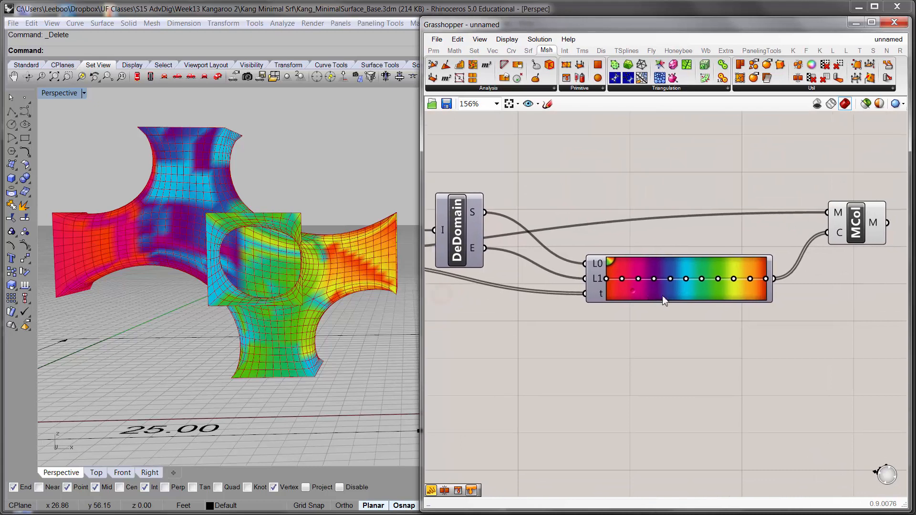
{"action": "right_click_drag", "start_coordinate": [335, 295], "coordinate": [381, 282], "text": "shift"}
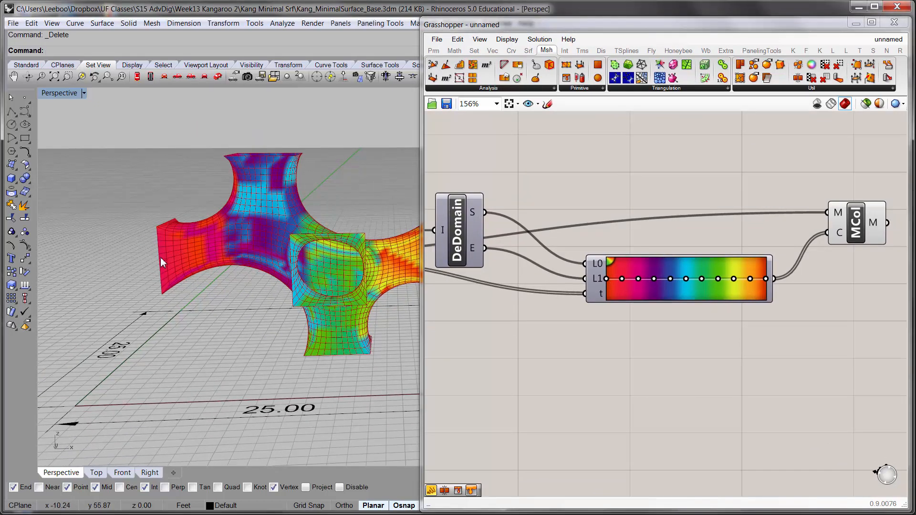
{"action": "right_click_drag", "start_coordinate": [264, 259], "coordinate": [206, 254], "text": "shift"}
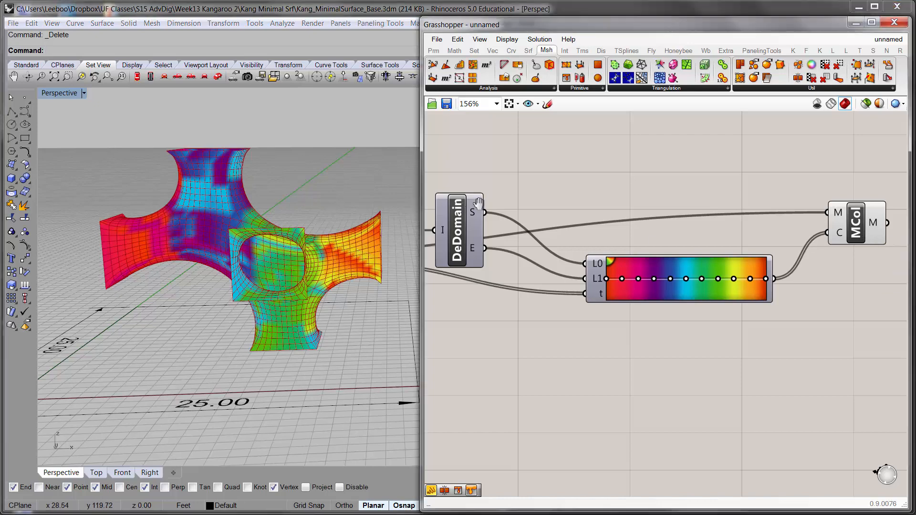
Try the Y components of Deconstruct as the input of Bounds and check the mesh colours from several angles.
{"action": "scroll", "coordinate": [485, 212], "scroll_direction": "down", "scroll_amount": 1}
{"action": "right_click_drag", "start_coordinate": [484, 213], "coordinate": [718, 218]}
{"action": "right_click_drag", "start_coordinate": [519, 261], "coordinate": [505, 258]}
{"action": "scroll", "coordinate": [568, 282], "scroll_direction": "up", "scroll_amount": 1}
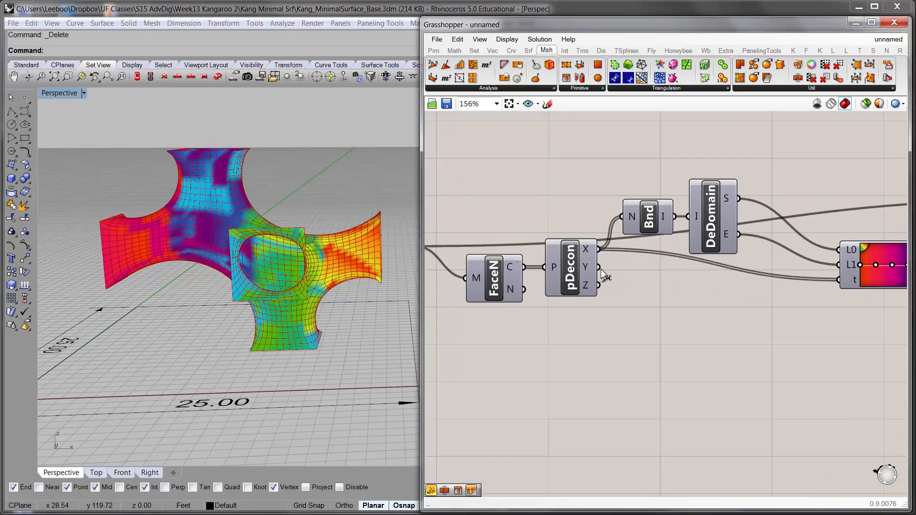
{"action": "left_click_drag", "start_coordinate": [602, 267], "coordinate": [622, 218]}
{"action": "right_click_drag", "start_coordinate": [280, 315], "coordinate": [287, 273]}
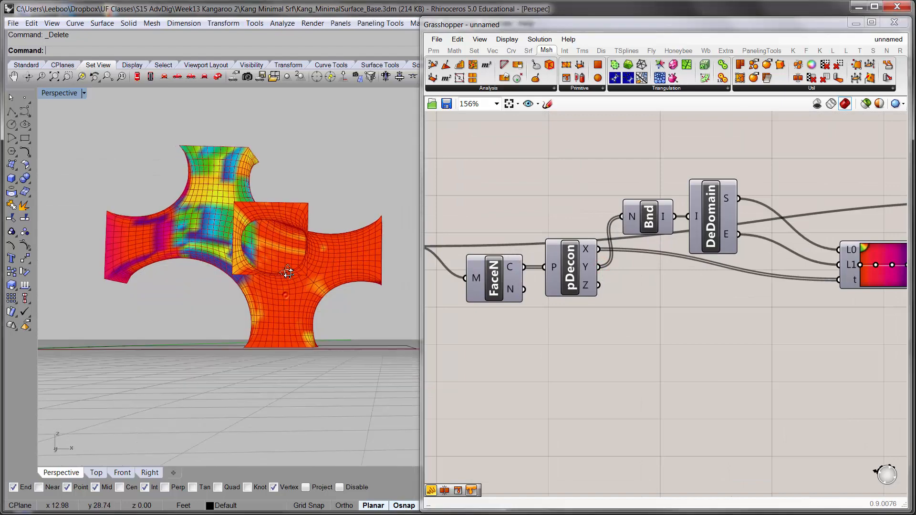
{"action": "right_click_drag", "start_coordinate": [272, 337], "coordinate": [271, 352]}
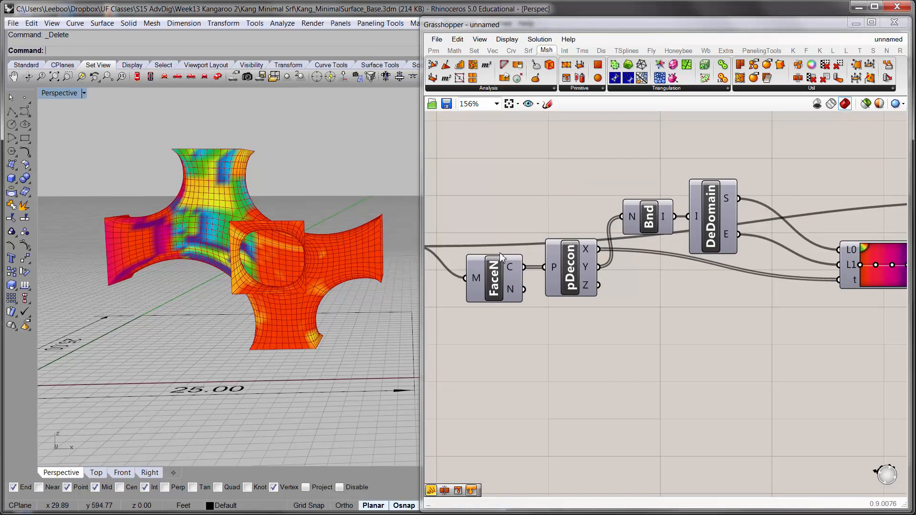
Try the Z components of Deconstruct as the input of Bounds, and reconnect the X components.
{"action": "left_click_drag", "start_coordinate": [599, 285], "coordinate": [613, 316]}
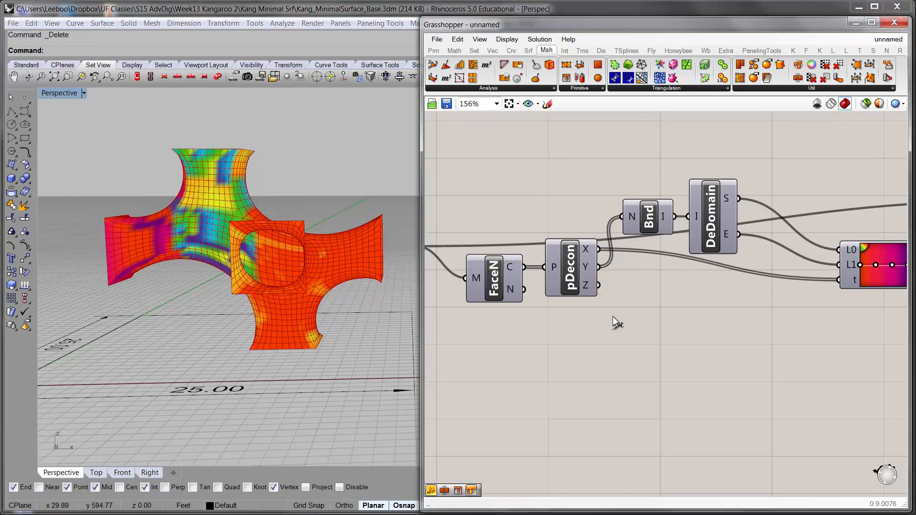
{"action": "right_click_drag", "start_coordinate": [216, 260], "coordinate": [246, 305]}
{"action": "left_click_drag", "start_coordinate": [600, 286], "coordinate": [621, 216]}
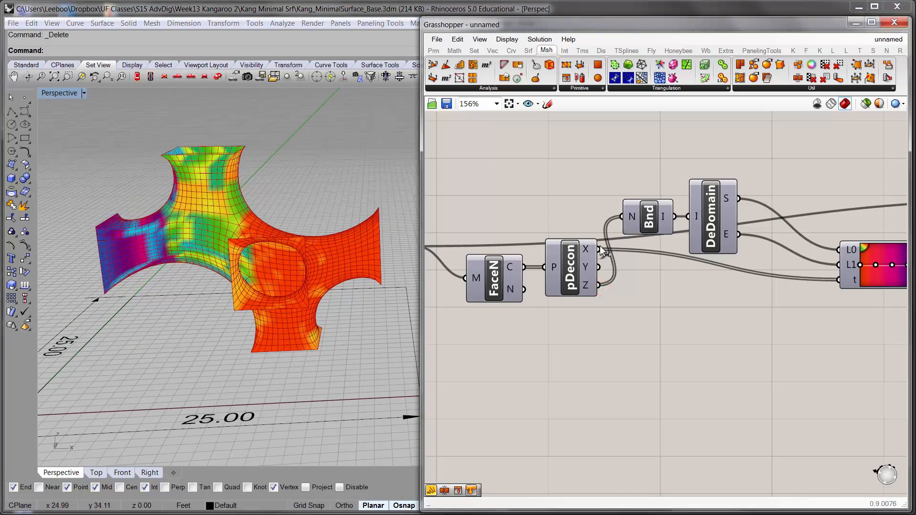
{"action": "left_click_drag", "start_coordinate": [600, 249], "coordinate": [621, 217]}
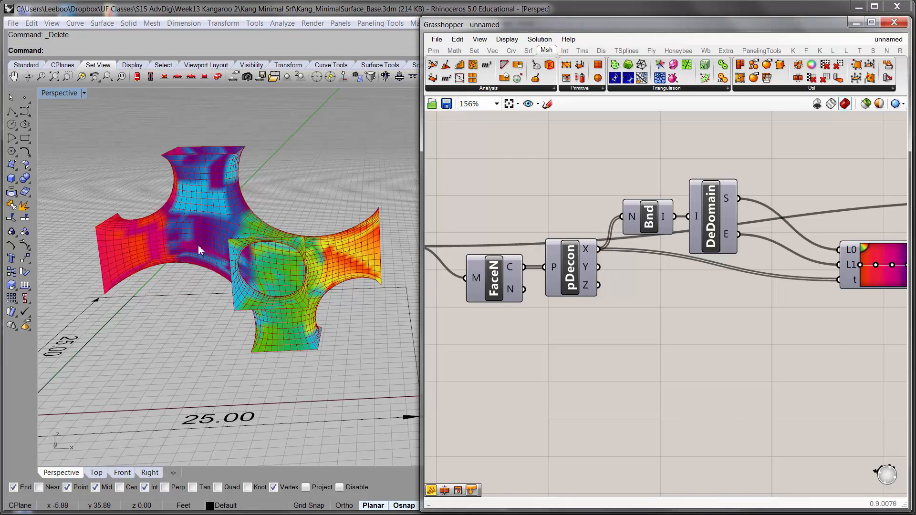
Check how the Gradient's colours run along the X direction of the mesh by viewing it from different sides.
{"action": "scroll", "coordinate": [763, 284], "scroll_direction": "down", "scroll_amount": 1}
{"action": "right_click_drag", "start_coordinate": [763, 284], "coordinate": [549, 273]}
{"action": "scroll", "coordinate": [626, 259], "scroll_direction": "up", "scroll_amount": 2}
{"action": "right_click_drag", "start_coordinate": [196, 272], "coordinate": [203, 226]}
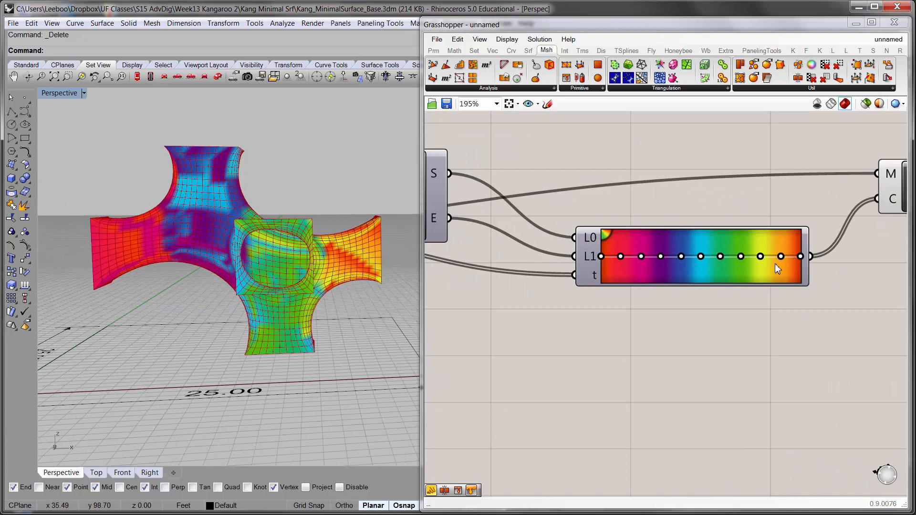
{"action": "right_click_drag", "start_coordinate": [114, 260], "coordinate": [142, 239]}
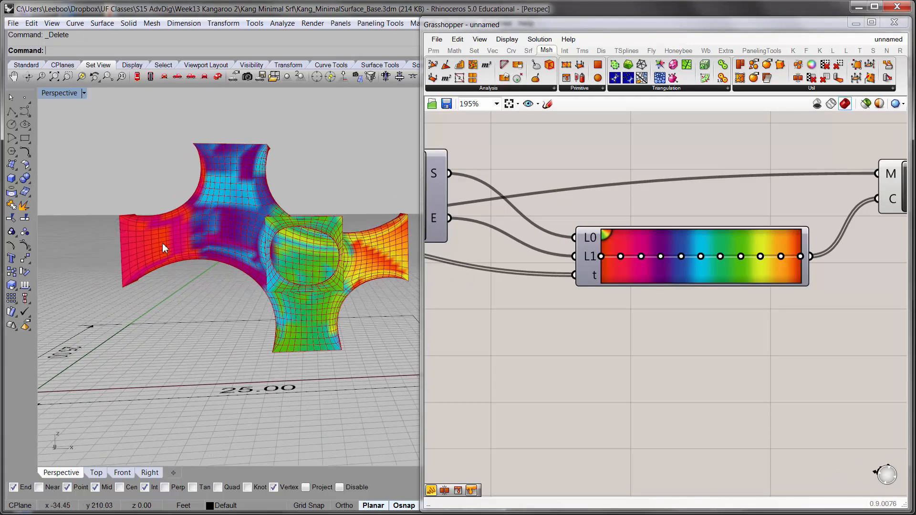
{"action": "mouse_move", "coordinate": [164, 258]}
{"action": "right_mouse_down"}
{"action": "mouse_move", "coordinate": [143, 333]}
{"action": "mouse_move", "coordinate": [172, 256]}
{"action": "mouse_move", "coordinate": [148, 310]}
{"action": "mouse_move", "coordinate": [164, 265]}
{"action": "right_mouse_up"}
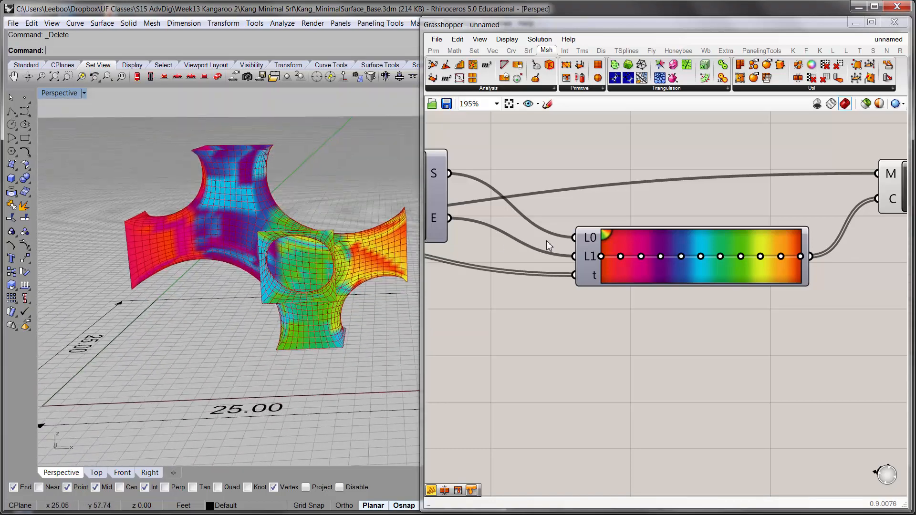
{"action": "scroll", "coordinate": [671, 232], "scroll_direction": "down", "scroll_amount": 4}
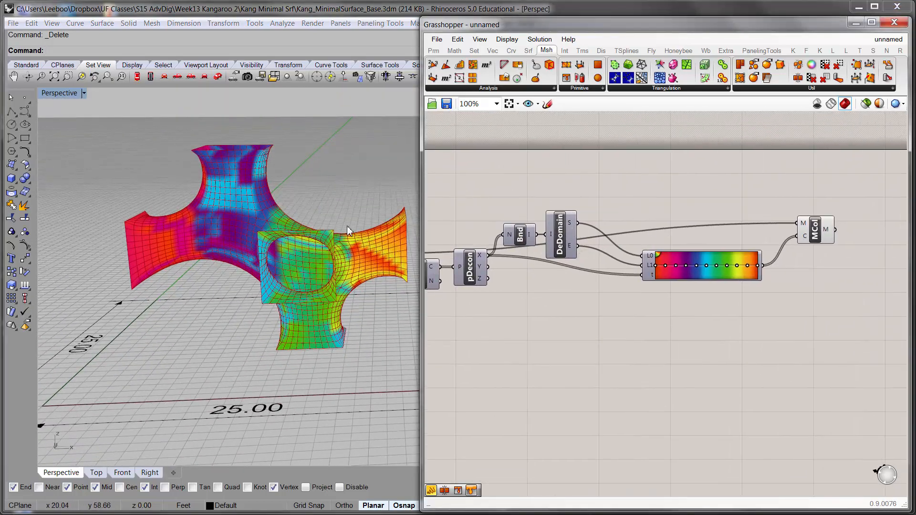
{"action": "right_click_drag", "start_coordinate": [356, 227], "coordinate": [274, 229]}
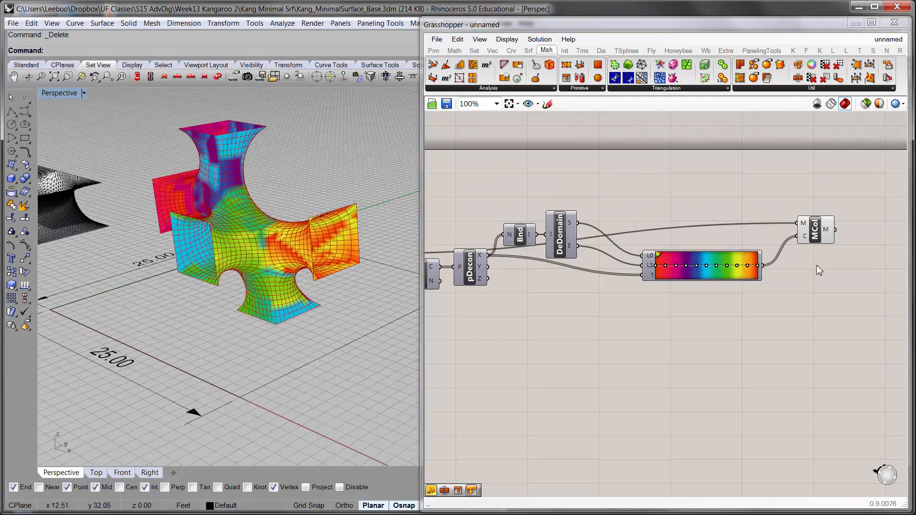
Move the Mesh Colours component closer to the Gradient and undo the last Grasshopper bake in Rhino.
{"action": "left_click_drag", "start_coordinate": [823, 240], "coordinate": [812, 247]}
{"action": "left_click", "coordinate": [635, 243]}
{"action": "left_click", "coordinate": [287, 210]}
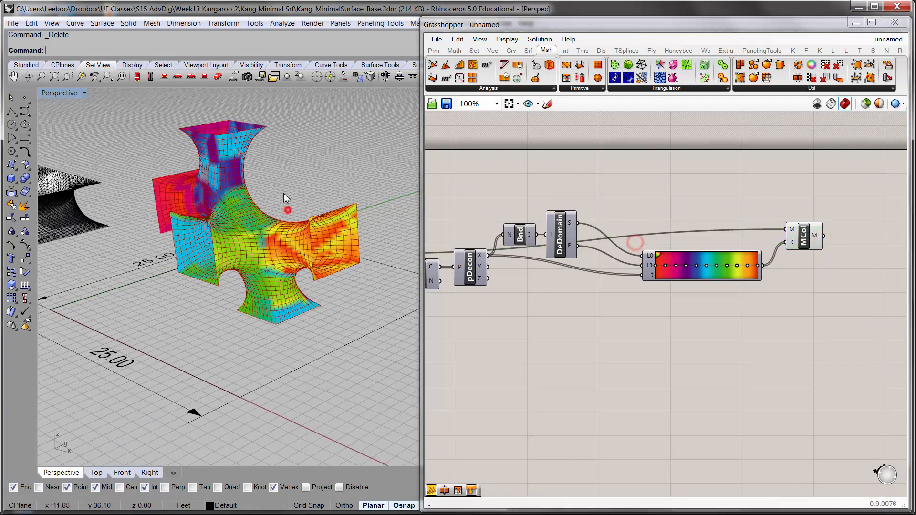
{"action": "right_click_drag", "start_coordinate": [284, 193], "coordinate": [426, 209]}
{"action": "left_click", "coordinate": [696, 351]}
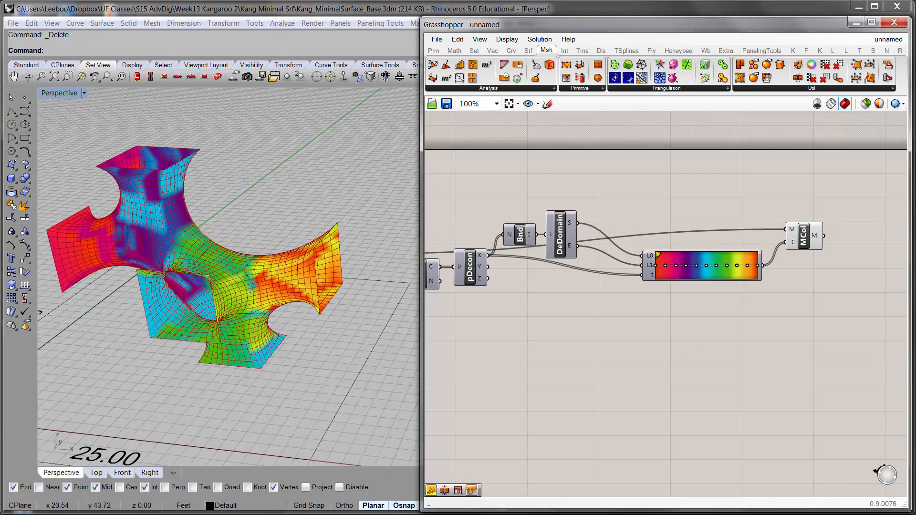
{"action": "key", "text": "ctrl+z"}
Bake the coloured mesh from Mesh Colours and move the baked mesh away from the Grasshopper preview.
{"action": "left_click", "coordinate": [803, 234]}
{"action": "right_click", "coordinate": [806, 237]}
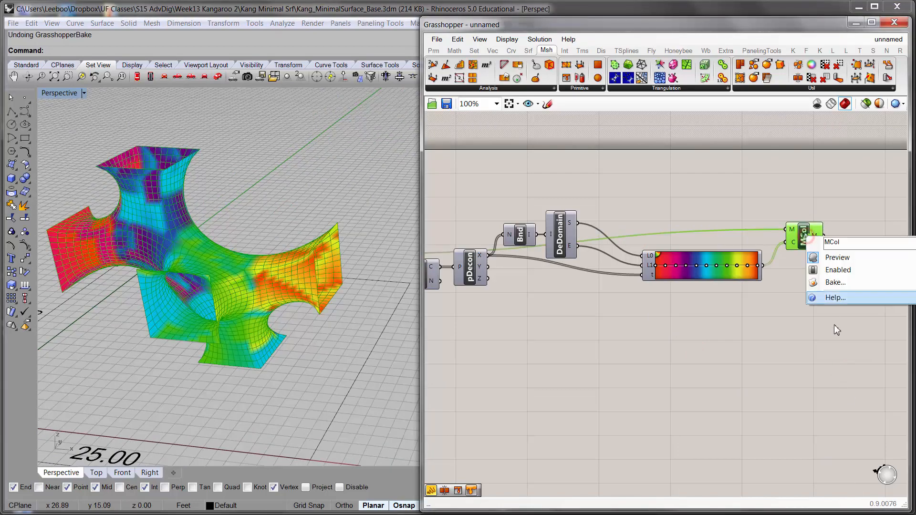
{"action": "left_click", "coordinate": [833, 282]}
{"action": "left_click", "coordinate": [841, 390]}
{"action": "left_click", "coordinate": [301, 230]}
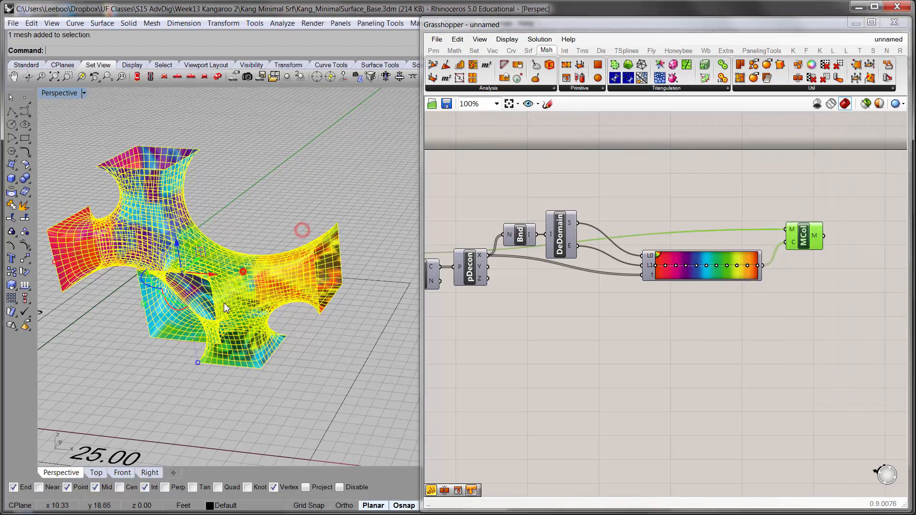
{"action": "left_click_drag", "start_coordinate": [196, 262], "coordinate": [377, 109]}
{"action": "left_click", "coordinate": [320, 150]}
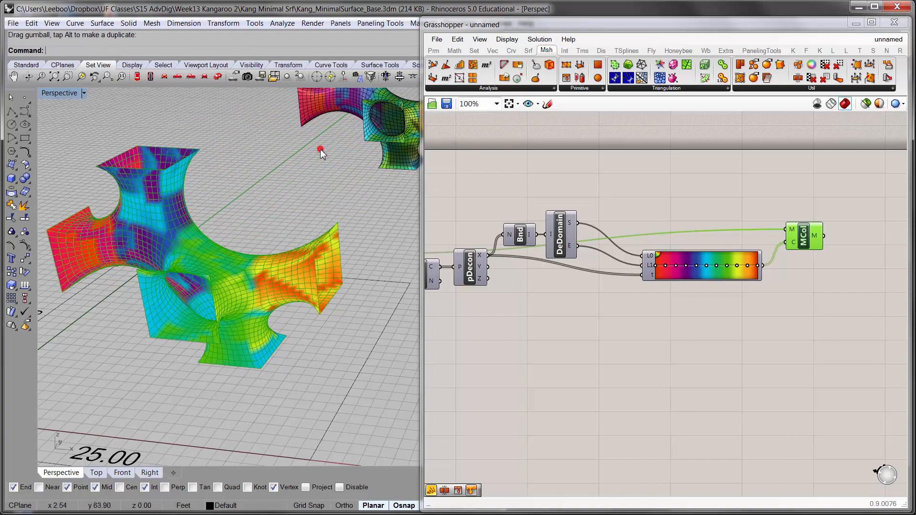
Select the baked mesh and zoom the Perspective view to it to inspect its colours.
{"action": "right_click_drag", "start_coordinate": [321, 151], "coordinate": [367, 298], "text": "shift"}
{"action": "left_click", "coordinate": [316, 267]}
{"action": "type", "text": "zs"}
{"action": "key", "text": "Return"}
{"action": "left_click", "coordinate": [219, 296]}
Add Weaverbird's Mesh Thicken after Mesh Colours and connect the coloured mesh to its M input.
{"action": "right_click_drag", "start_coordinate": [500, 260], "coordinate": [745, 296]}
{"action": "right_click_drag", "start_coordinate": [544, 259], "coordinate": [475, 255]}
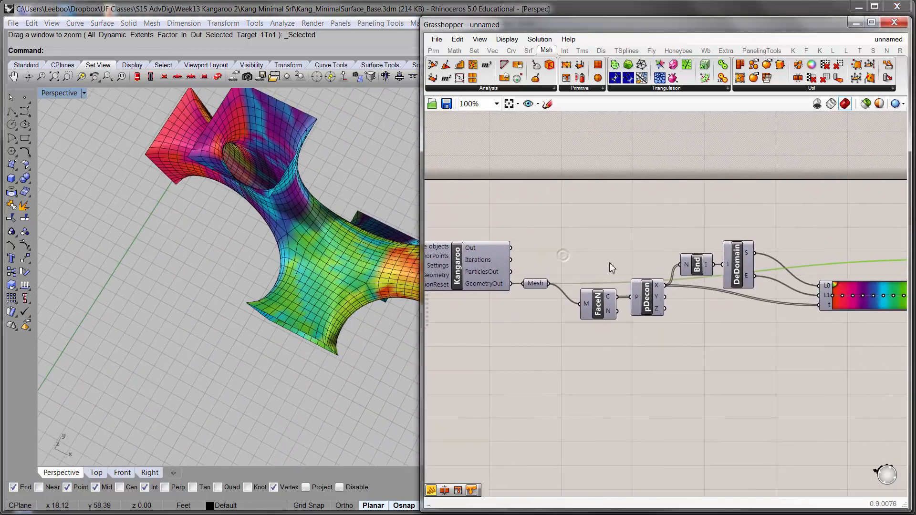
{"action": "right_click_drag", "start_coordinate": [779, 283], "coordinate": [588, 260]}
{"action": "right_click_drag", "start_coordinate": [747, 238], "coordinate": [776, 282]}
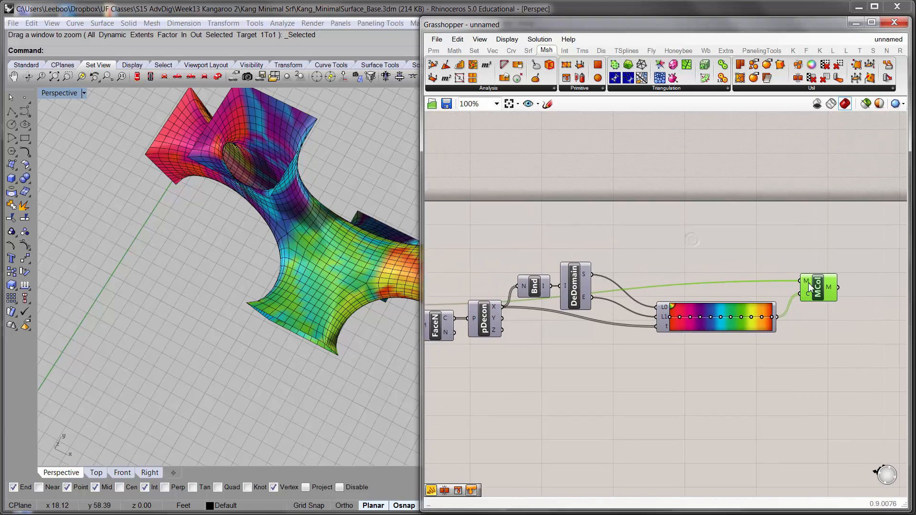
{"action": "right_click_drag", "start_coordinate": [829, 228], "coordinate": [654, 227]}
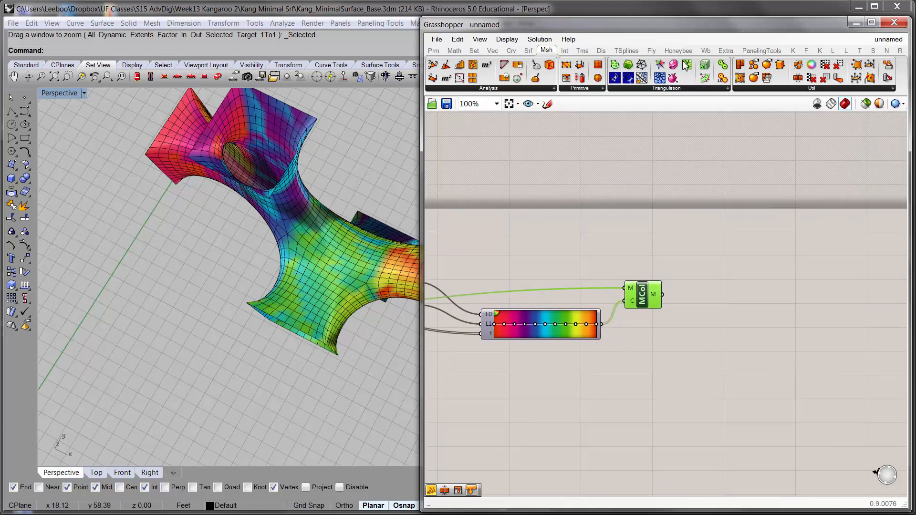
{"action": "left_click", "coordinate": [706, 50]}
{"action": "left_click", "coordinate": [685, 87]}
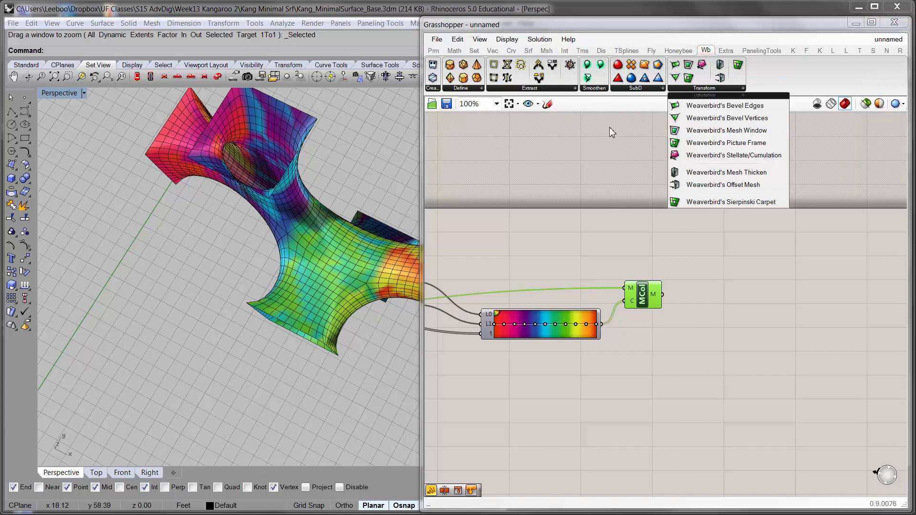
{"action": "left_click", "coordinate": [542, 90]}
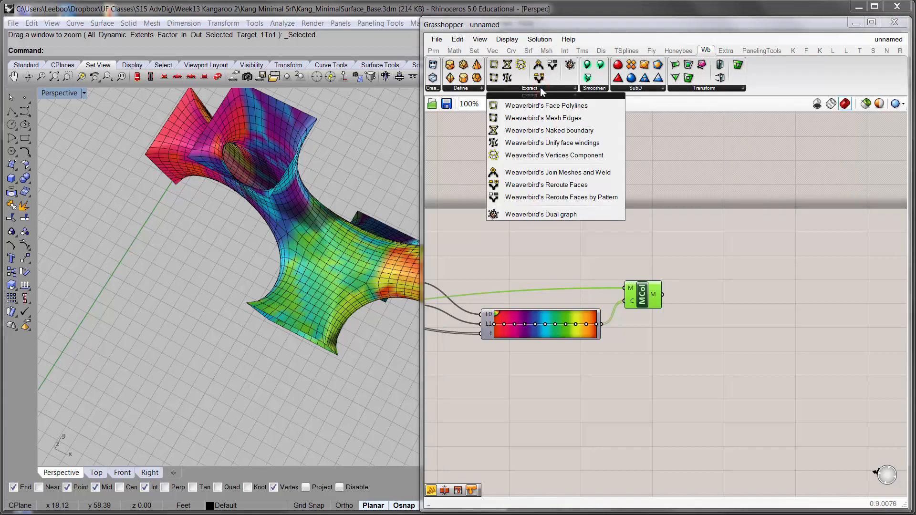
{"action": "left_click", "coordinate": [630, 94]}
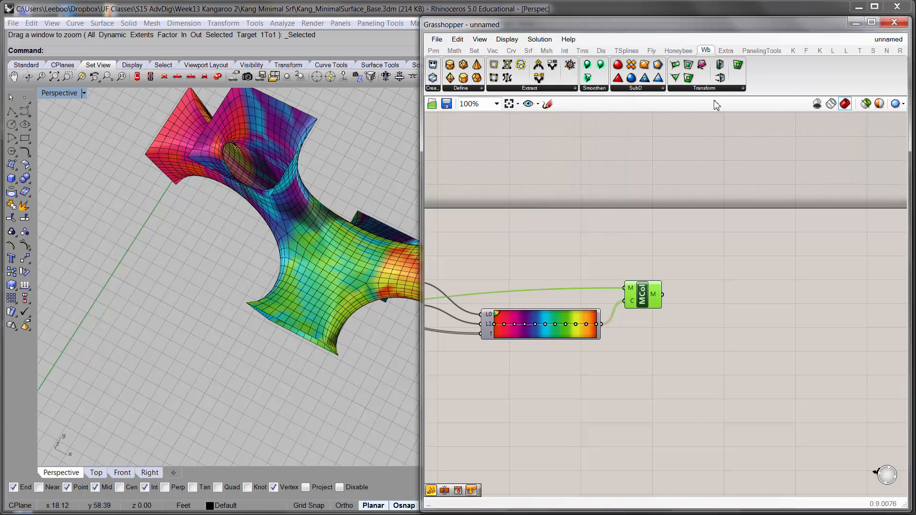
{"action": "left_click", "coordinate": [700, 90]}
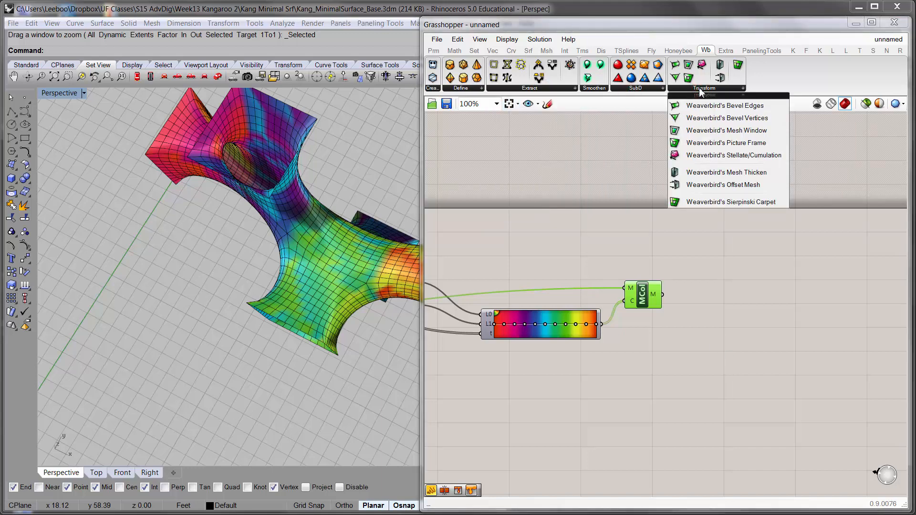
{"action": "left_click_drag", "start_coordinate": [726, 172], "coordinate": [698, 290]}
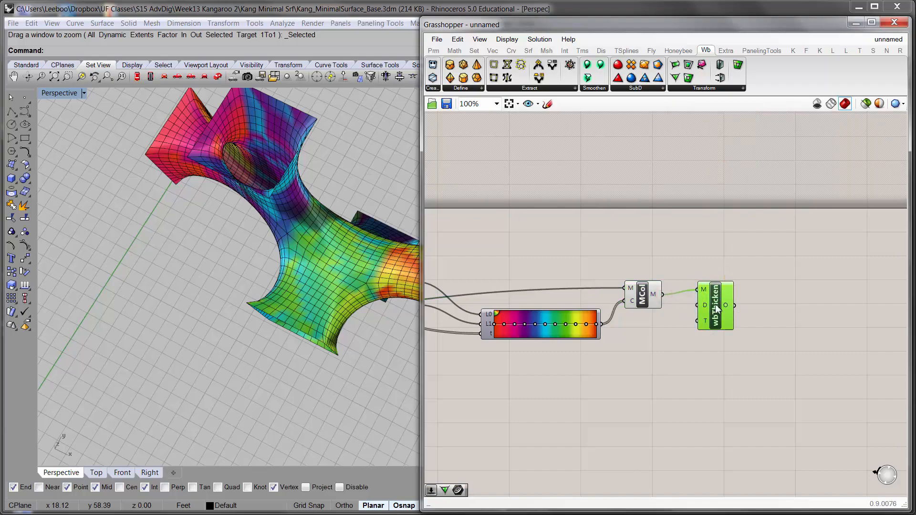
Examine the thickened mesh in the Rhino viewport and check the Distance input D of Mesh Thicken.
{"action": "right_click_drag", "start_coordinate": [308, 267], "coordinate": [294, 155], "text": "shift"}
{"action": "scroll", "coordinate": [292, 158], "scroll_direction": "down", "scroll_amount": 9}
{"action": "right_click_drag", "start_coordinate": [205, 375], "coordinate": [239, 293], "text": "shift"}
{"action": "right_click_drag", "start_coordinate": [217, 329], "coordinate": [171, 255]}
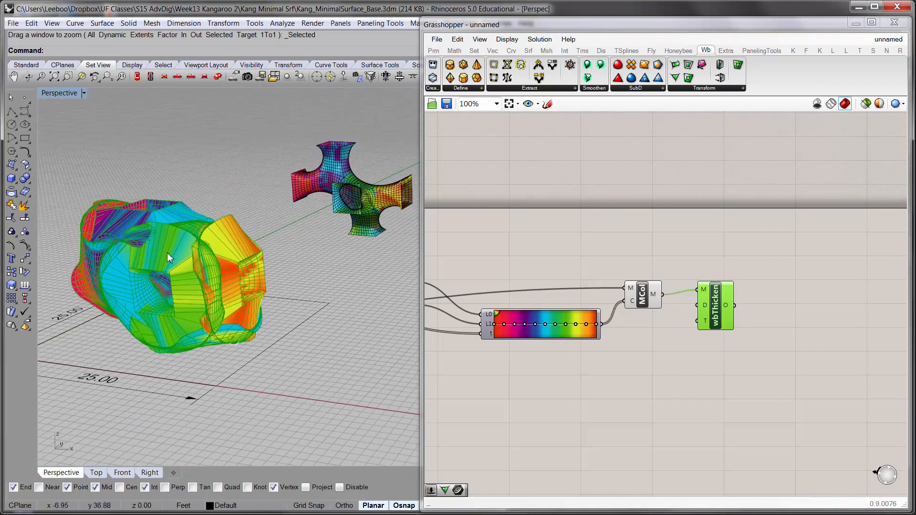
{"action": "scroll", "coordinate": [172, 254], "scroll_direction": "up", "scroll_amount": 8}
{"action": "scroll", "coordinate": [716, 308], "scroll_direction": "up", "scroll_amount": 4}
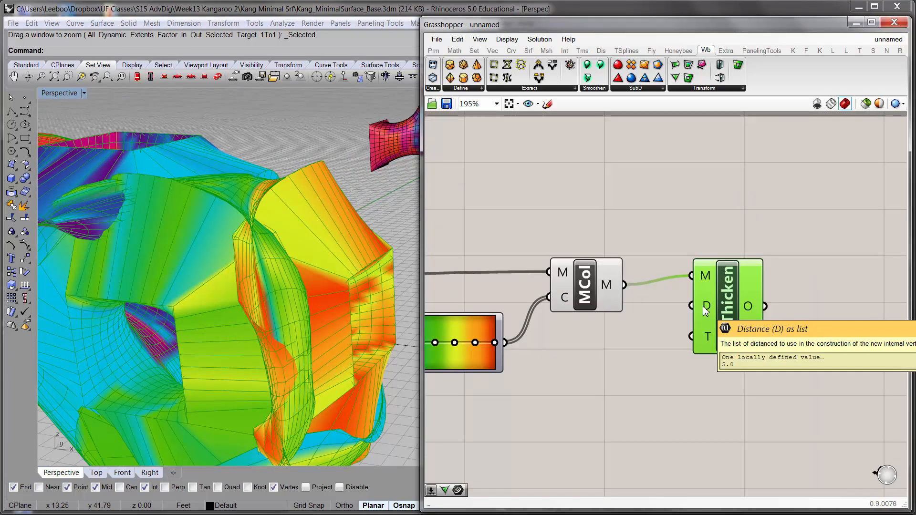
Set the Distance input D of Mesh Thicken to 0.3.
{"action": "right_click", "coordinate": [705, 306]}
{"action": "left_click", "coordinate": [703, 372]}
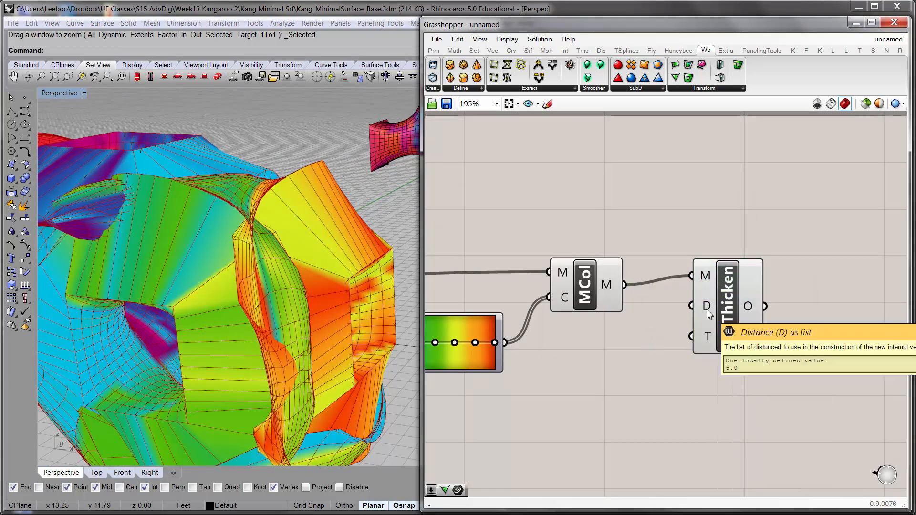
{"action": "right_click", "coordinate": [708, 311]}
{"action": "mouse_move", "coordinate": [744, 412]}
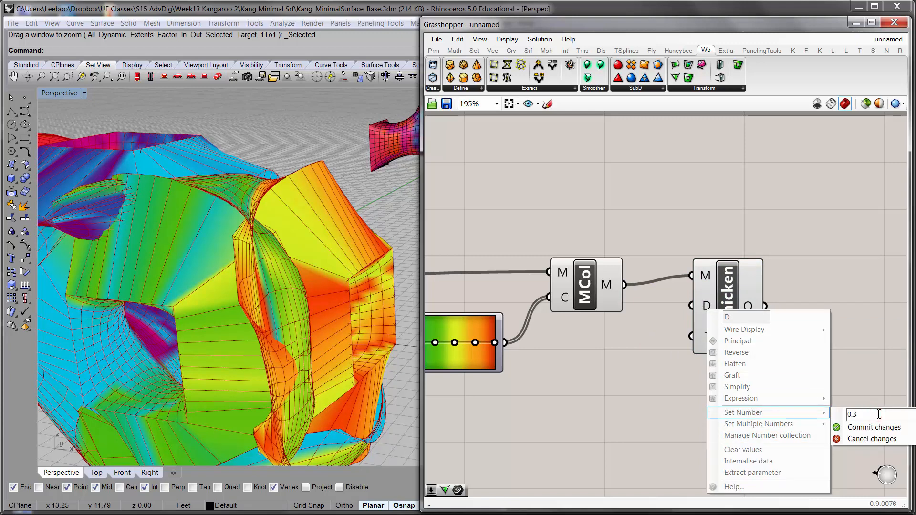
{"action": "left_click", "coordinate": [873, 427]}
Examine the thinner mesh from several angles, including its open ends, and check the T input of Mesh Thicken.
{"action": "scroll", "coordinate": [296, 258], "scroll_direction": "down", "scroll_amount": 3}
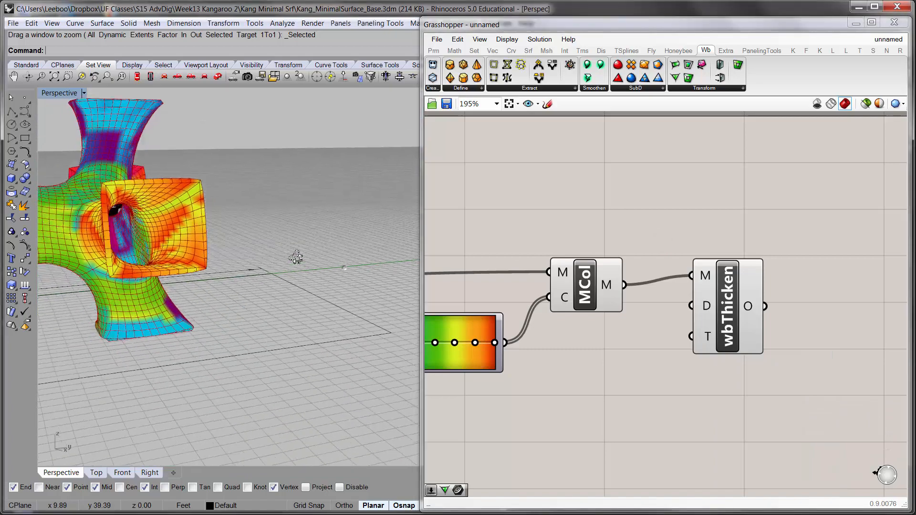
{"action": "mouse_move", "coordinate": [297, 258]}
{"action": "right_mouse_down", "text": "shift"}
{"action": "mouse_move", "coordinate": [273, 258]}
{"action": "mouse_move", "coordinate": [296, 266]}
{"action": "right_mouse_up", "text": "shift"}
{"action": "left_click", "coordinate": [143, 247]}
{"action": "left_click", "coordinate": [260, 209]}
{"action": "left_click", "coordinate": [258, 232]}
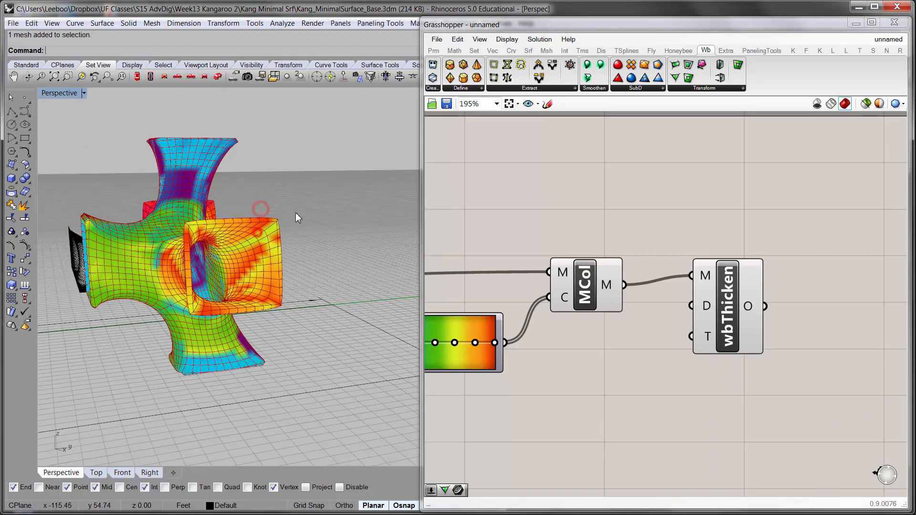
{"action": "scroll", "coordinate": [286, 224], "scroll_direction": "up", "scroll_amount": 5}
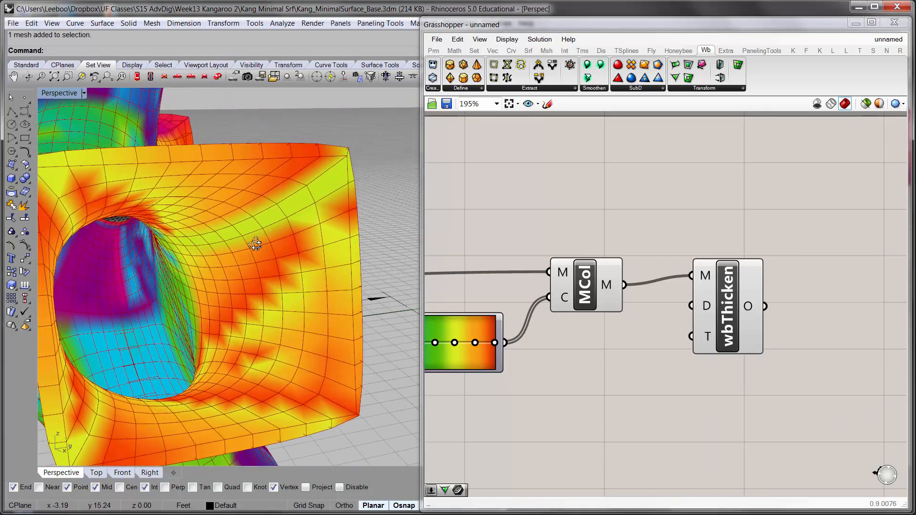
{"action": "scroll", "coordinate": [256, 245], "scroll_direction": "down", "scroll_amount": 8}
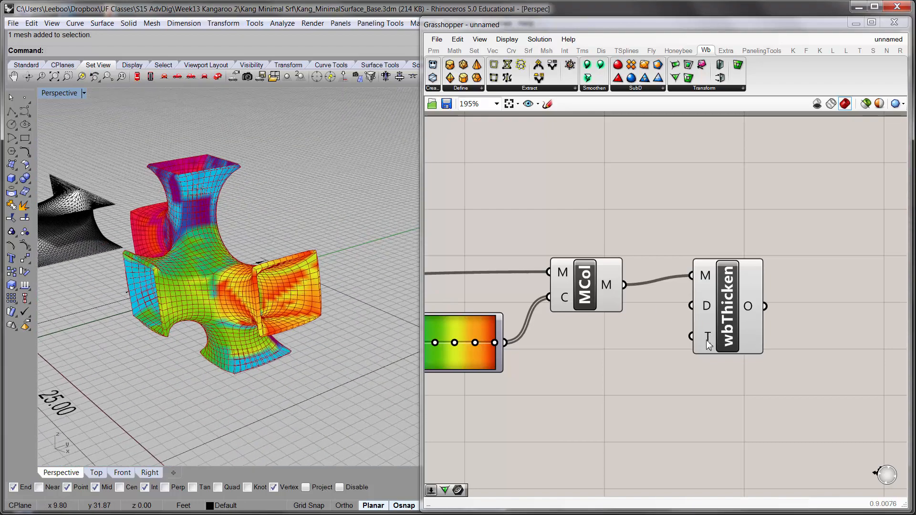
{"action": "mouse_move", "coordinate": [706, 339]}
{"action": "left_click", "coordinate": [682, 348]}
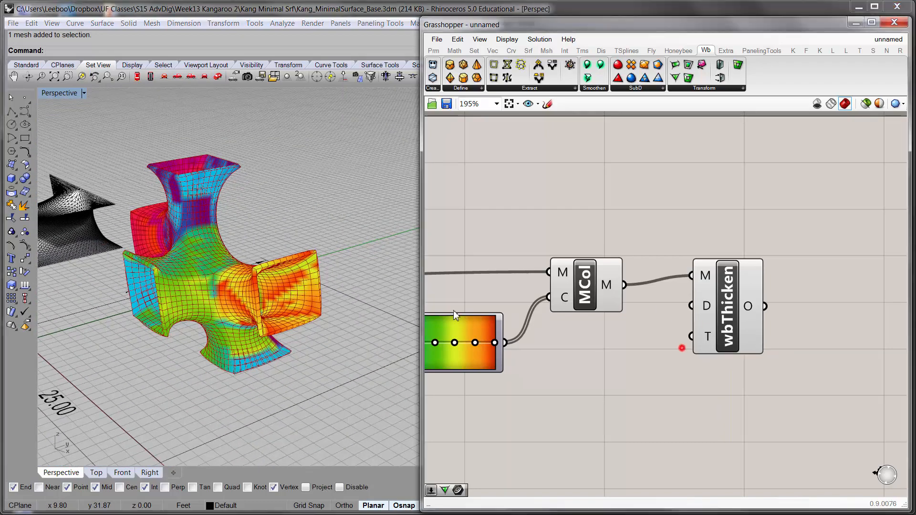
{"action": "mouse_move", "coordinate": [253, 291]}
{"action": "right_mouse_down"}
{"action": "mouse_move", "coordinate": [315, 248]}
{"action": "mouse_move", "coordinate": [261, 243]}
{"action": "right_mouse_up"}
{"action": "mouse_move", "coordinate": [710, 338]}
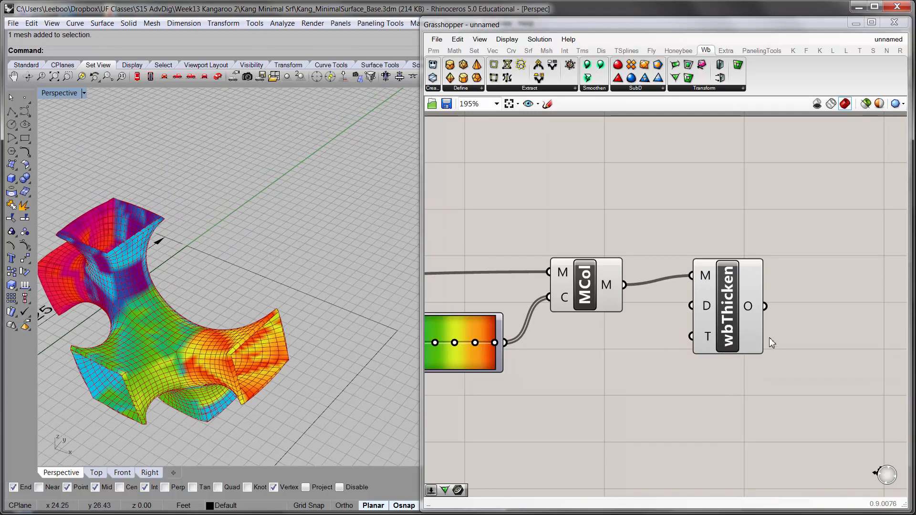
Bake the thickened mesh from Mesh Thicken and move the baked mesh away from the Grasshopper preview.
{"action": "left_click", "coordinate": [736, 298]}
{"action": "right_click", "coordinate": [736, 298]}
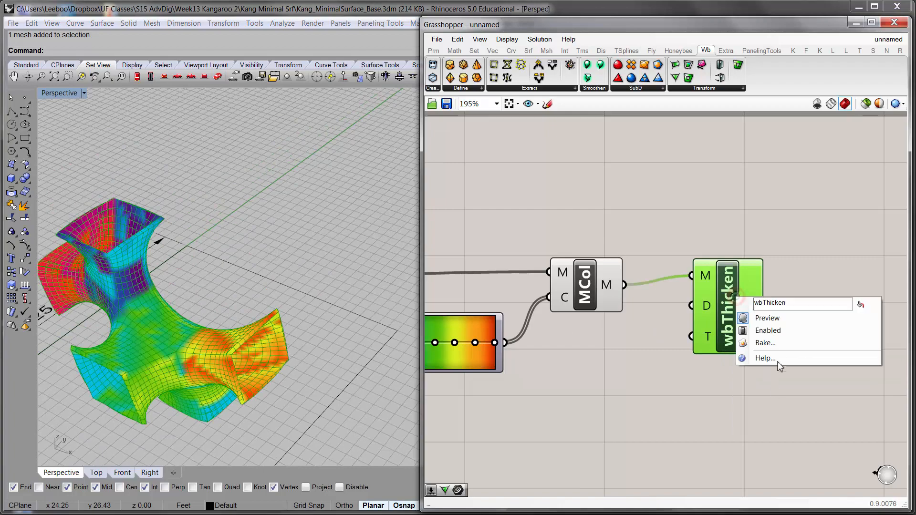
{"action": "left_click", "coordinate": [778, 342]}
{"action": "left_click", "coordinate": [785, 452]}
{"action": "right_click_drag", "start_coordinate": [286, 263], "coordinate": [300, 267], "text": "shift"}
{"action": "scroll", "coordinate": [300, 267], "scroll_direction": "down", "scroll_amount": 4}
{"action": "left_click", "coordinate": [250, 373]}
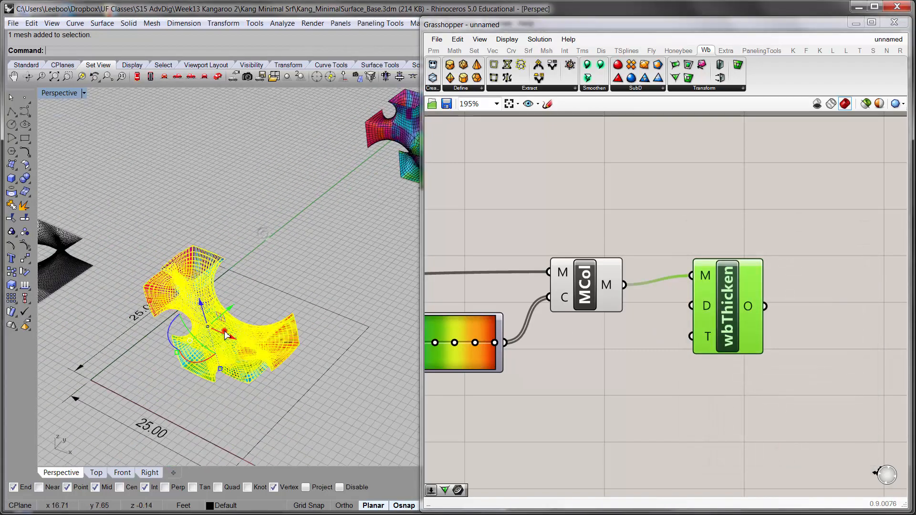
{"action": "left_click_drag", "start_coordinate": [223, 319], "coordinate": [352, 215]}
Zoom the Perspective view to the baked thickened mesh and examine its wall thickness and colours.
{"action": "type", "text": "zs"}
{"action": "key", "text": "Return"}
{"action": "left_click", "coordinate": [223, 173]}
{"action": "right_click_drag", "start_coordinate": [353, 248], "coordinate": [287, 298], "text": "shift"}
{"action": "scroll", "coordinate": [294, 253], "scroll_direction": "up", "scroll_amount": 3}
{"action": "right_click_drag", "start_coordinate": [230, 268], "coordinate": [280, 313]}
{"action": "scroll", "coordinate": [239, 339], "scroll_direction": "down", "scroll_amount": 4}
{"action": "right_click_drag", "start_coordinate": [238, 339], "coordinate": [301, 239]}
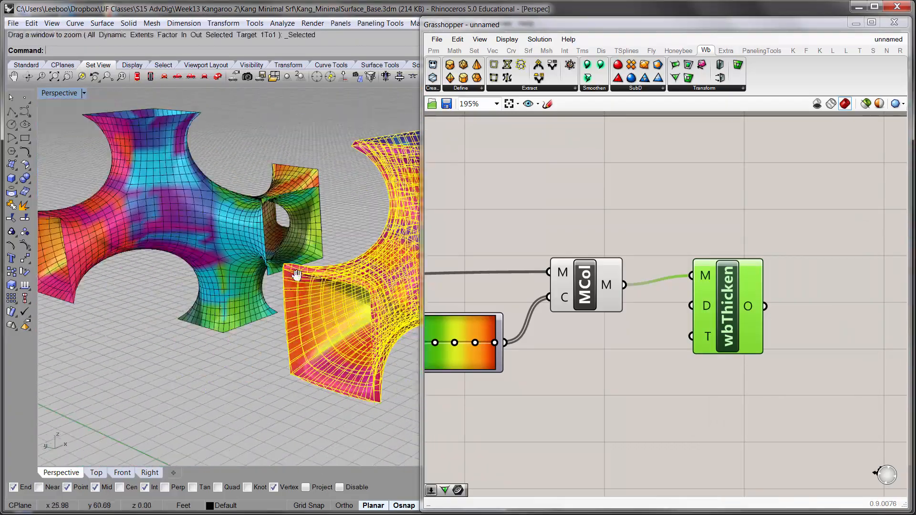
Measure the volume of the baked thickened mesh with the Volume command.
{"action": "type", "text": "Vol"}
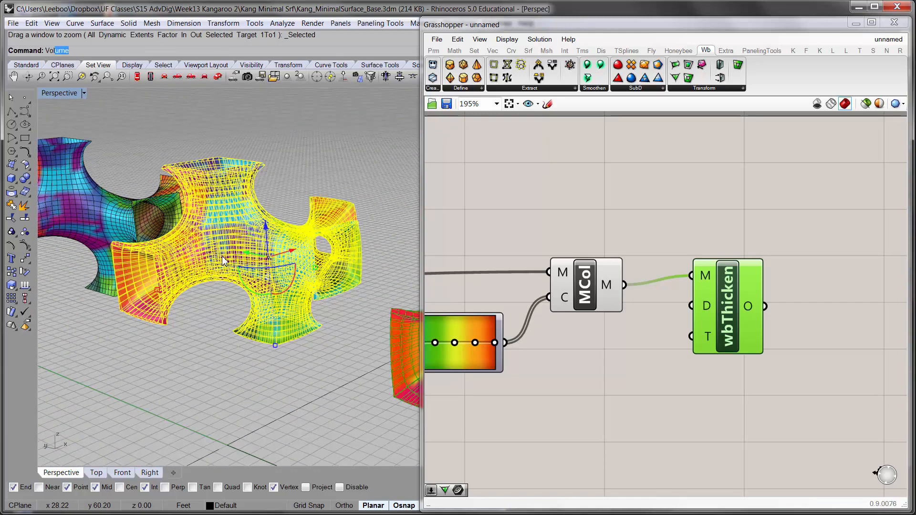
{"action": "type", "text": "u"}
{"action": "key", "text": "Return"}
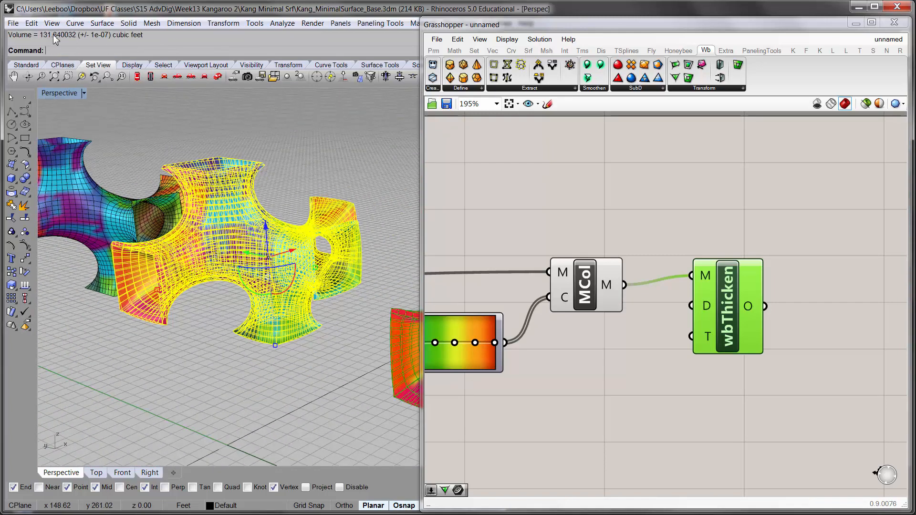
Delete the baked meshes from the Rhino model.
{"action": "right_click_drag", "start_coordinate": [309, 253], "coordinate": [243, 244]}
{"action": "left_click", "coordinate": [361, 180]}
{"action": "scroll", "coordinate": [350, 225], "scroll_direction": "down", "scroll_amount": 3}
{"action": "left_click_drag", "start_coordinate": [323, 273], "coordinate": [257, 139]}
{"action": "key", "text": "Delete"}
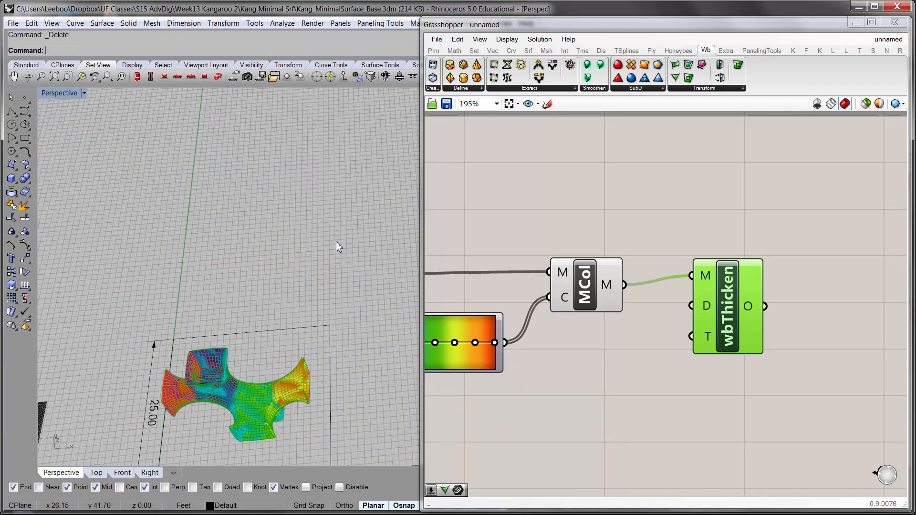
Delete the Mesh Thicken component from the Grasshopper definition.
{"action": "mouse_move", "coordinate": [281, 287]}
{"action": "right_mouse_down"}
{"action": "mouse_move", "coordinate": [285, 230]}
{"action": "mouse_move", "coordinate": [282, 286]}
{"action": "right_mouse_up"}
{"action": "right_click_drag", "start_coordinate": [612, 268], "coordinate": [650, 264]}
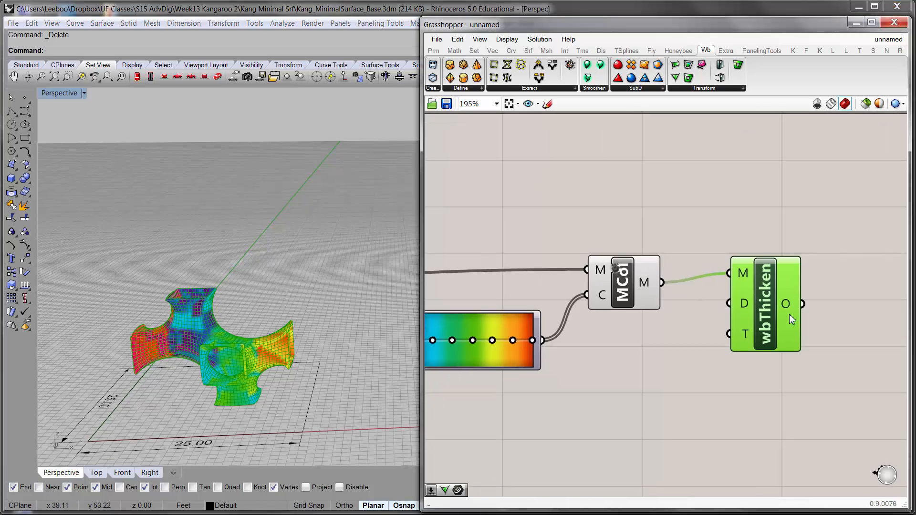
{"action": "key", "text": "Delete"}
Turn off the Rhino layer Input_4_Min-Srf_Mesh and turn on Input_5_Min-Srf_Mesh_BoundaryPull.
{"action": "scroll", "coordinate": [604, 305], "scroll_direction": "down", "scroll_amount": 1}
{"action": "right_click_drag", "start_coordinate": [597, 300], "coordinate": [812, 291]}
{"action": "scroll", "coordinate": [791, 294], "scroll_direction": "down", "scroll_amount": 1}
{"action": "right_click_drag", "start_coordinate": [508, 292], "coordinate": [687, 297]}
{"action": "right_click_drag", "start_coordinate": [486, 318], "coordinate": [685, 296]}
{"action": "right_click_drag", "start_coordinate": [358, 305], "coordinate": [354, 305]}
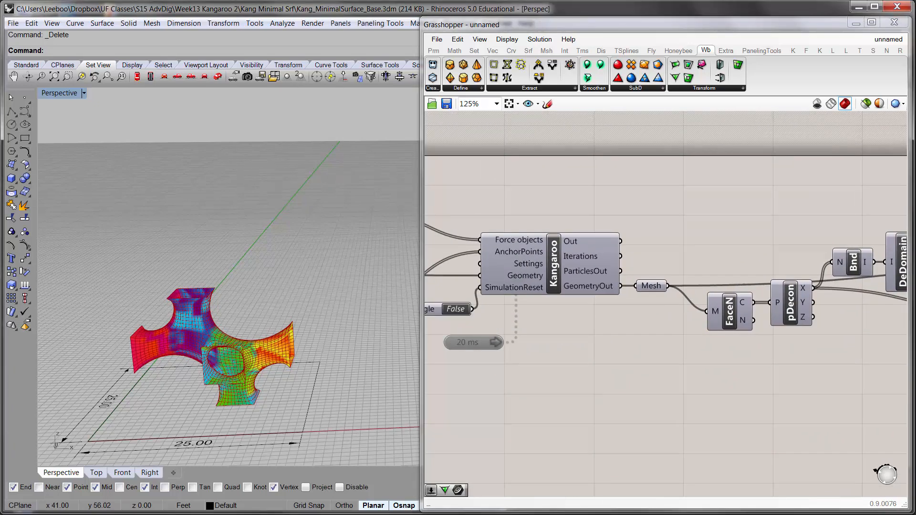
{"action": "left_click_drag", "start_coordinate": [915, 152], "coordinate": [598, 176]}
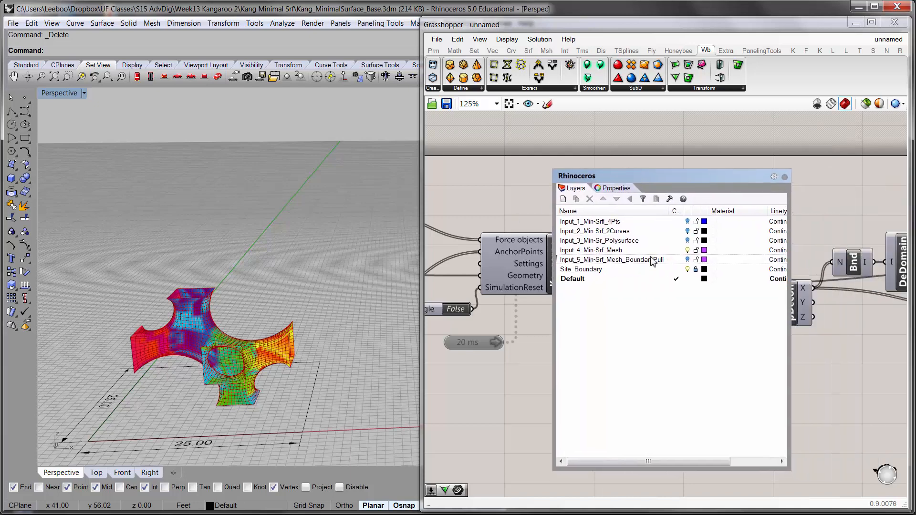
{"action": "left_click", "coordinate": [687, 250]}
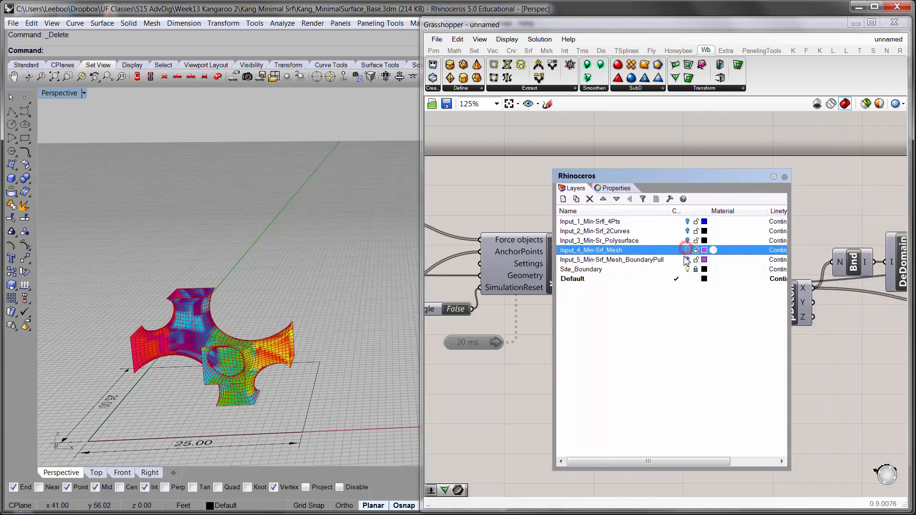
{"action": "left_click", "coordinate": [687, 260]}
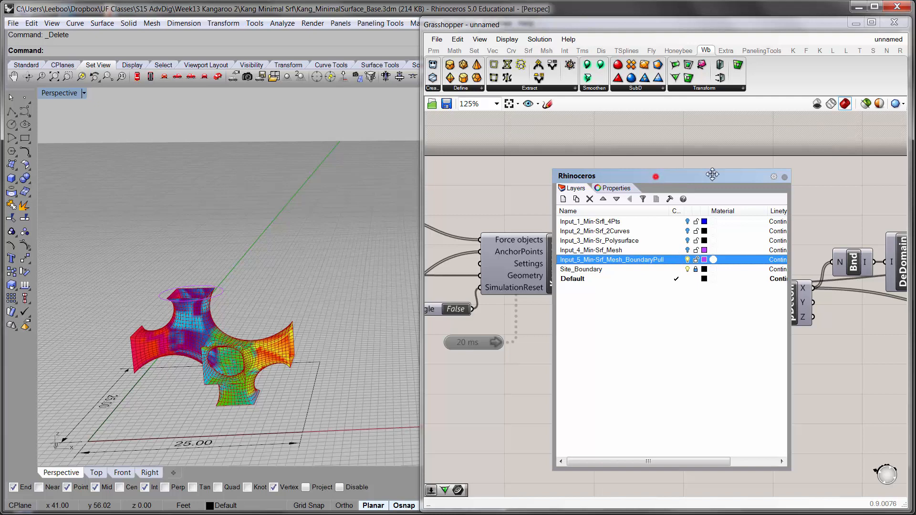
{"action": "left_click_drag", "start_coordinate": [655, 177], "coordinate": [915, 176]}
Turn off the preview of the Mesh Colours component.
{"action": "right_click_drag", "start_coordinate": [153, 339], "coordinate": [156, 350]}
{"action": "right_click_drag", "start_coordinate": [708, 307], "coordinate": [547, 298]}
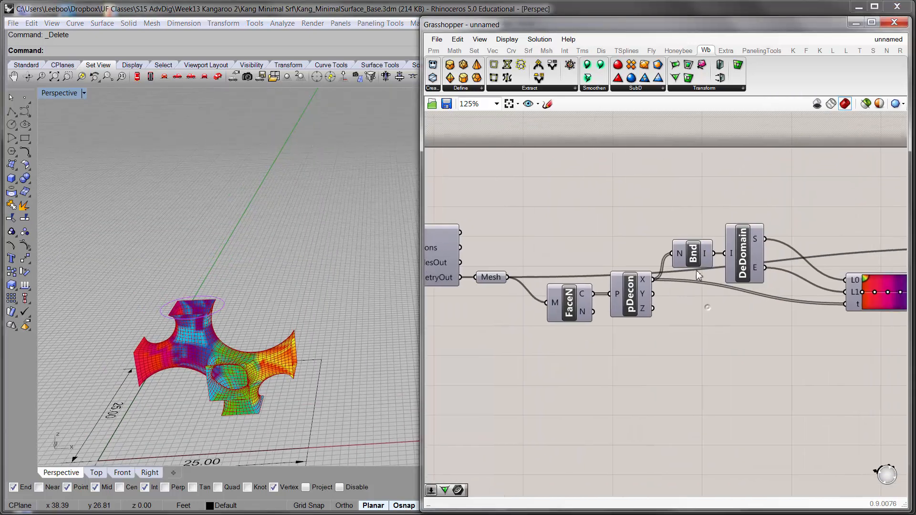
{"action": "right_click_drag", "start_coordinate": [906, 291], "coordinate": [687, 290]}
{"action": "left_click", "coordinate": [834, 260]}
{"action": "key", "text": "ctrl+q"}
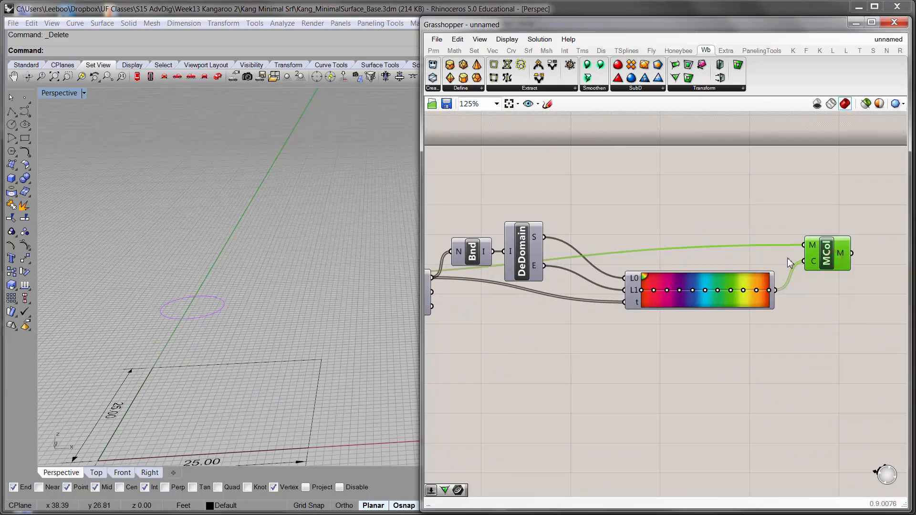
{"action": "left_click", "coordinate": [732, 207]}
Show the hidden box-shaped input mesh in Rhino with the ShowSelected command.
{"action": "right_click_drag", "start_coordinate": [119, 323], "coordinate": [269, 279]}
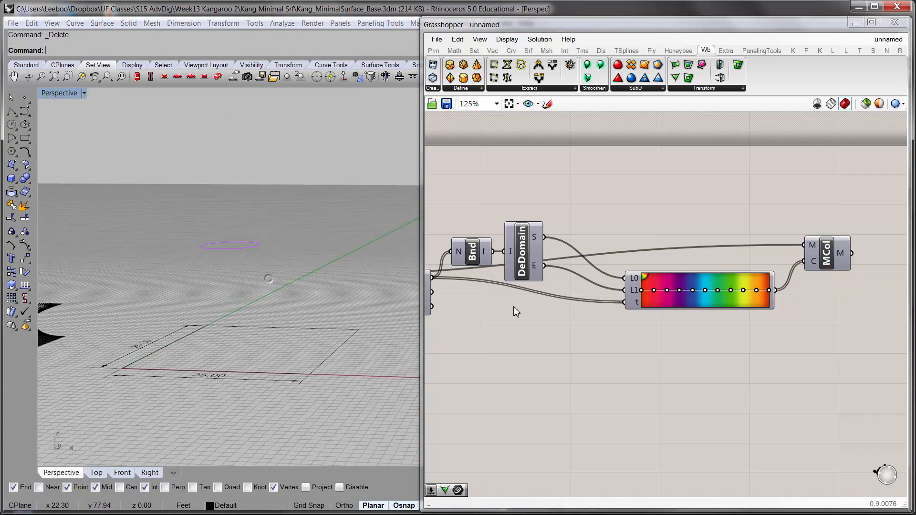
{"action": "scroll", "coordinate": [516, 312], "scroll_direction": "down", "scroll_amount": 2}
{"action": "right_click_drag", "start_coordinate": [431, 315], "coordinate": [830, 304]}
{"action": "right_click_drag", "start_coordinate": [429, 260], "coordinate": [532, 271]}
{"action": "scroll", "coordinate": [480, 292], "scroll_direction": "up", "scroll_amount": 2}
{"action": "right_click_drag", "start_coordinate": [191, 292], "coordinate": [215, 293]}
{"action": "type", "text": "Show"}
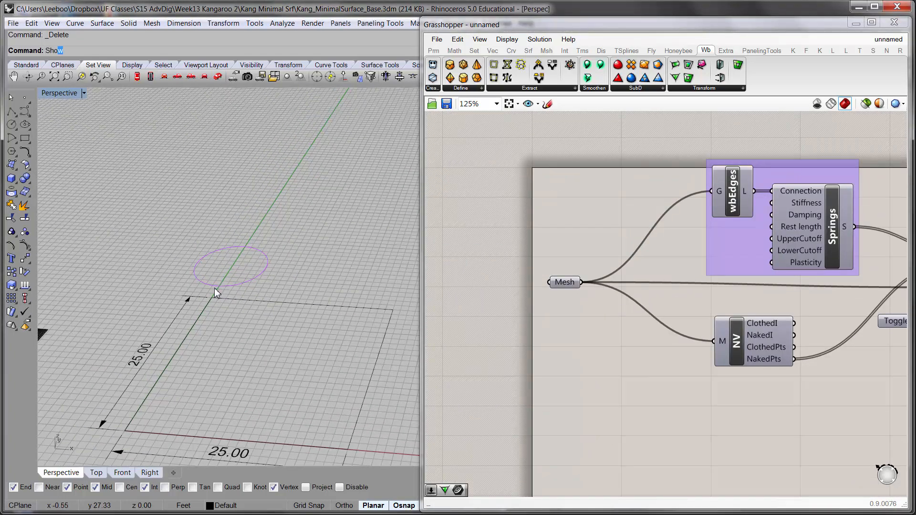
{"action": "type", "text": "Selected"}
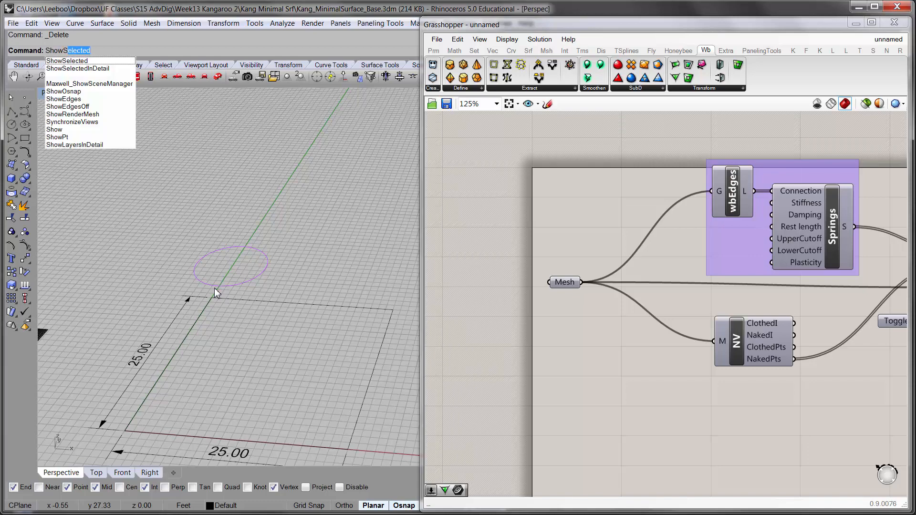
{"action": "key", "text": "Return"}
{"action": "left_click", "coordinate": [283, 321]}
{"action": "right_click", "coordinate": [310, 242]}
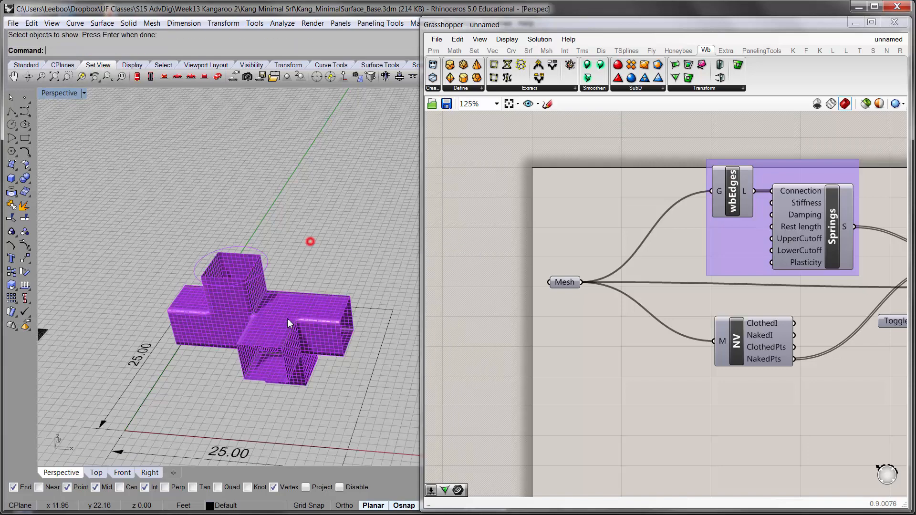
Hide the box-shaped input mesh in Rhino with the Hide command.
{"action": "right_click_drag", "start_coordinate": [288, 319], "coordinate": [267, 284]}
{"action": "right_click_drag", "start_coordinate": [599, 314], "coordinate": [601, 305]}
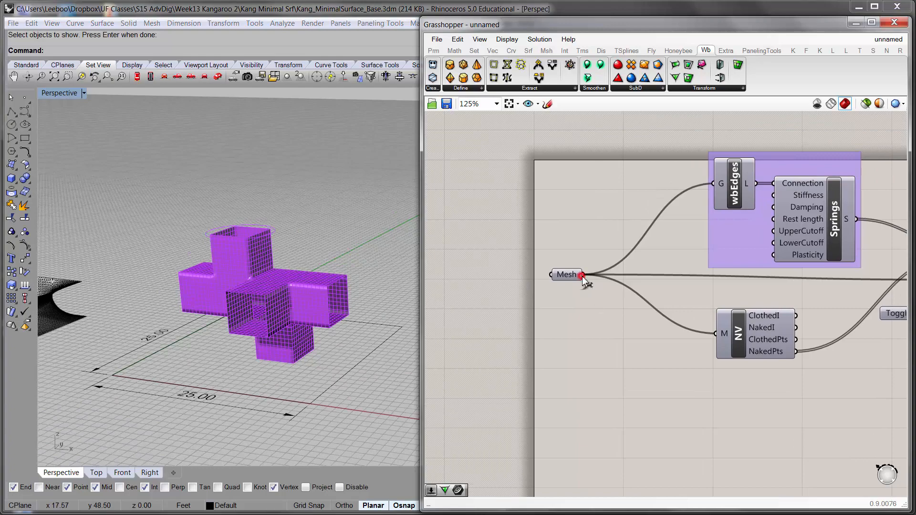
{"action": "left_click", "coordinate": [577, 275]}
{"action": "left_click", "coordinate": [565, 272]}
{"action": "left_click", "coordinate": [554, 317]}
{"action": "right_click_drag", "start_coordinate": [266, 268], "coordinate": [245, 268]}
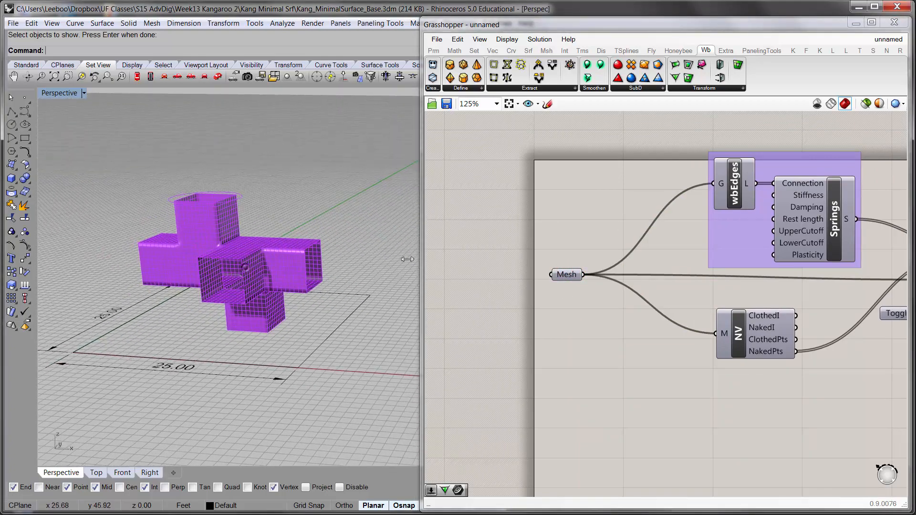
{"action": "left_click", "coordinate": [238, 268]}
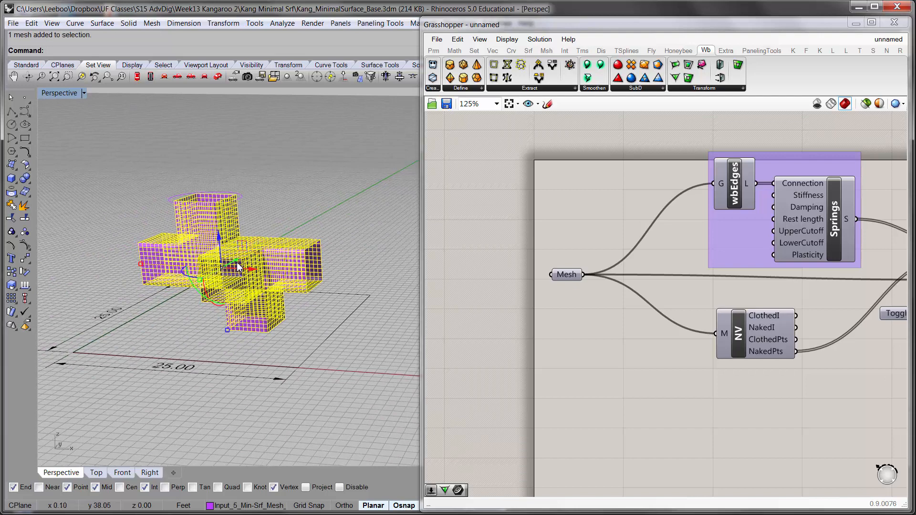
{"action": "type", "text": "Hide"}
{"action": "key", "text": "Return"}
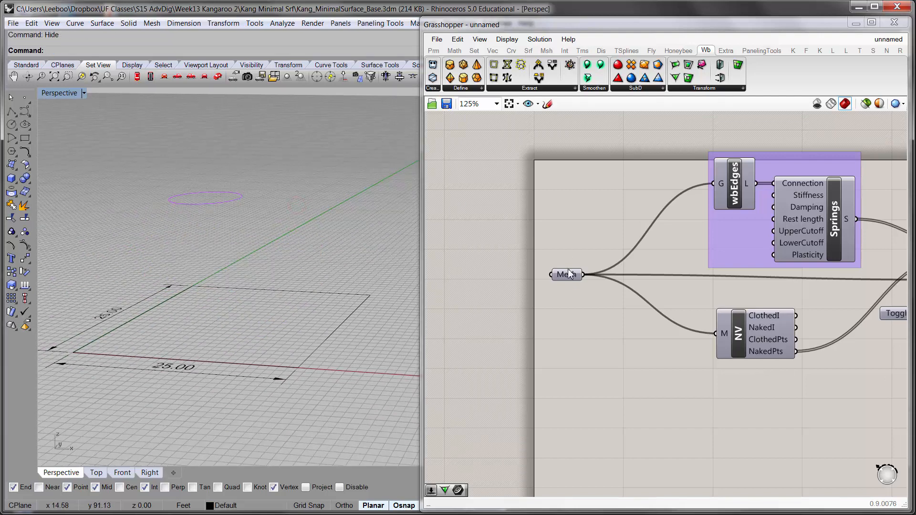
Select the referenced input Mesh parameter and examine its mesh and the circle above it in the viewport.
{"action": "right_click_drag", "start_coordinate": [569, 270], "coordinate": [565, 261]}
{"action": "left_click", "coordinate": [563, 265]}
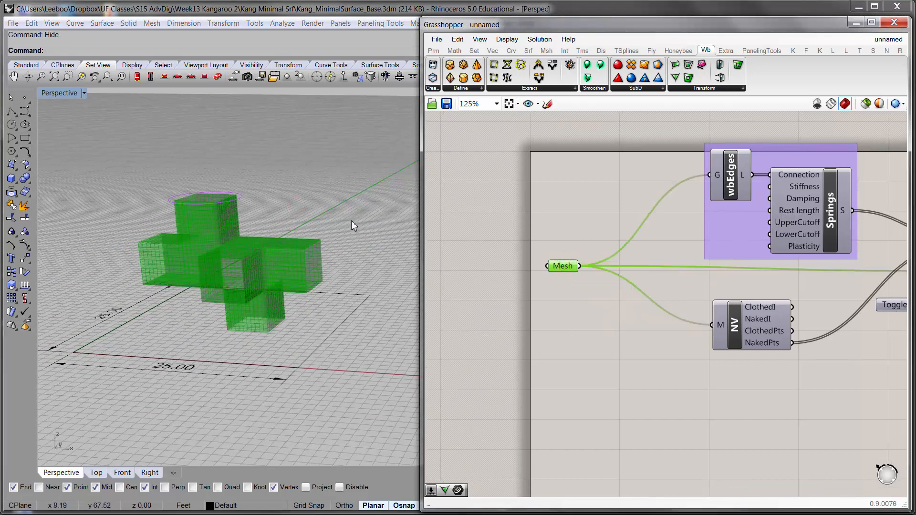
{"action": "left_click", "coordinate": [351, 220]}
{"action": "right_click_drag", "start_coordinate": [310, 256], "coordinate": [233, 256]}
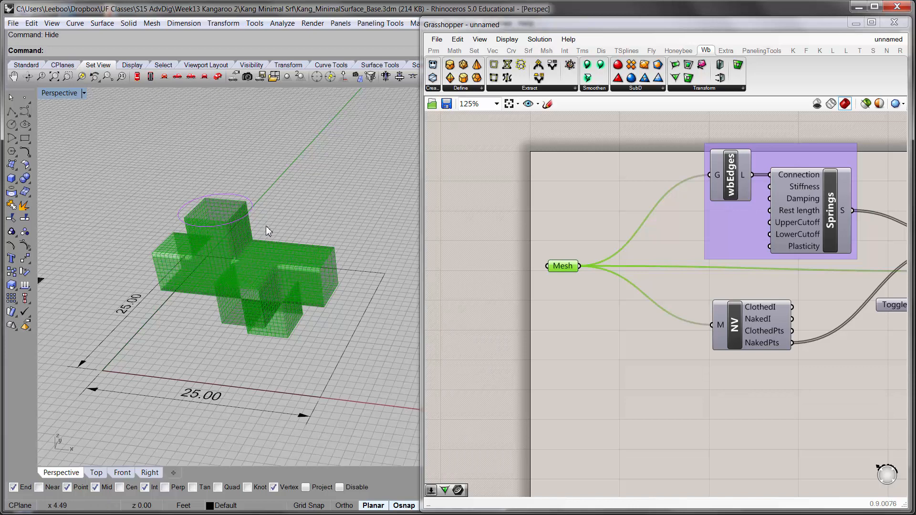
{"action": "right_click_drag", "start_coordinate": [293, 270], "coordinate": [288, 289]}
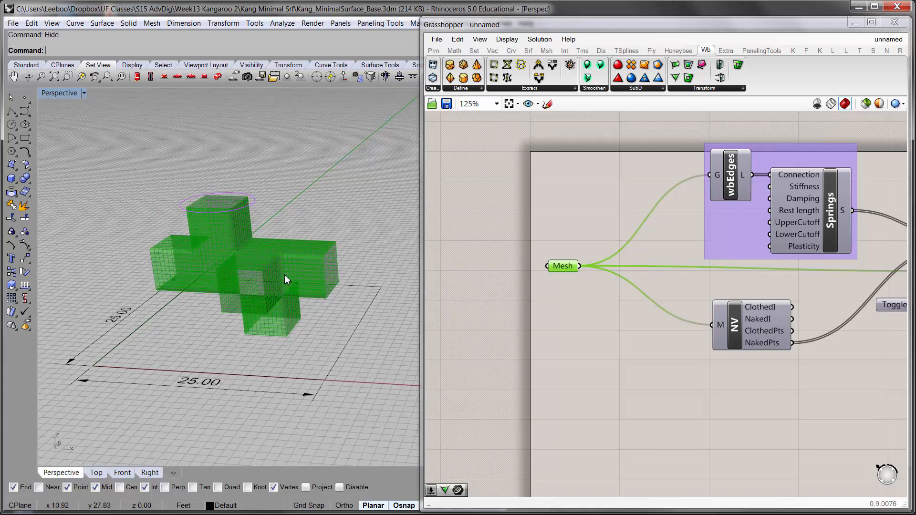
Turn on the preview of the Mesh parameter connected to Kangaroo's GeometryOut.
{"action": "scroll", "coordinate": [685, 311], "scroll_direction": "down", "scroll_amount": 1}
{"action": "right_click_drag", "start_coordinate": [831, 269], "coordinate": [461, 275]}
{"action": "right_click_drag", "start_coordinate": [876, 269], "coordinate": [904, 277]}
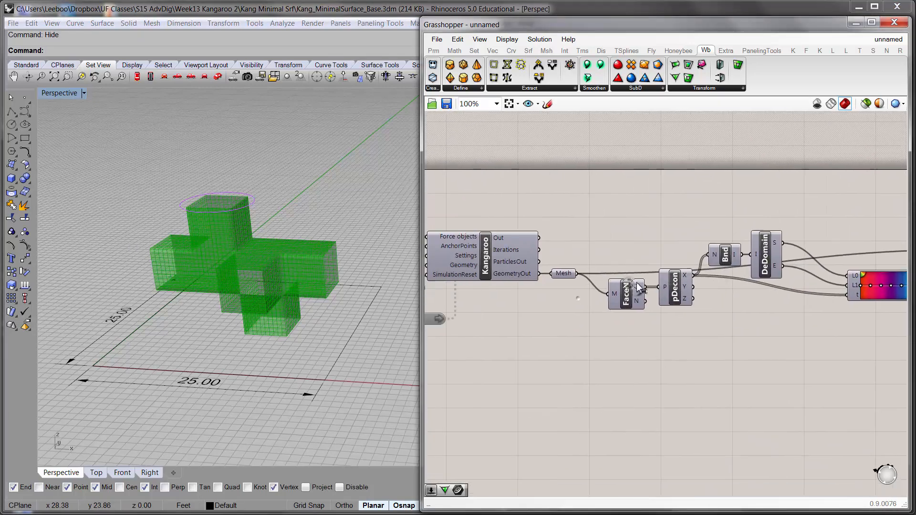
{"action": "left_click", "coordinate": [562, 275]}
{"action": "key", "text": "ctrl+q"}
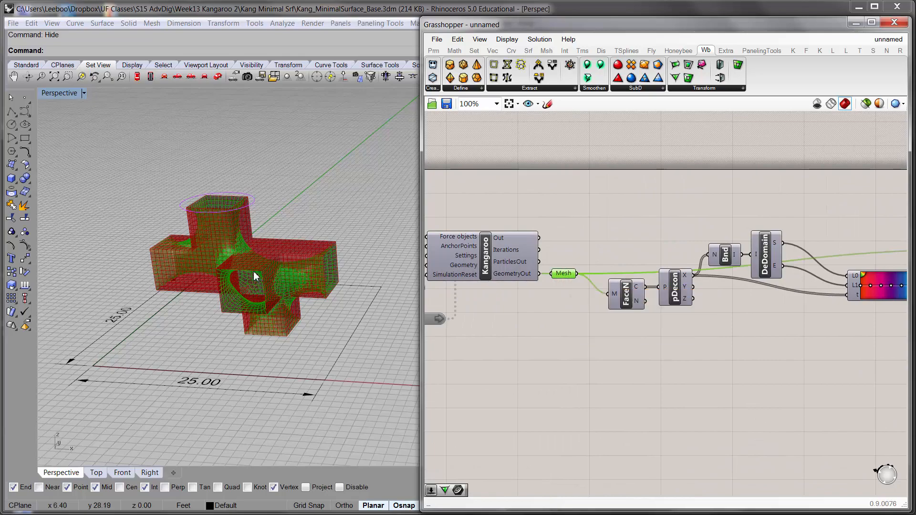
{"action": "mouse_move", "coordinate": [256, 274]}
{"action": "right_mouse_down"}
{"action": "mouse_move", "coordinate": [276, 223]}
{"action": "mouse_move", "coordinate": [255, 284]}
{"action": "right_mouse_up"}
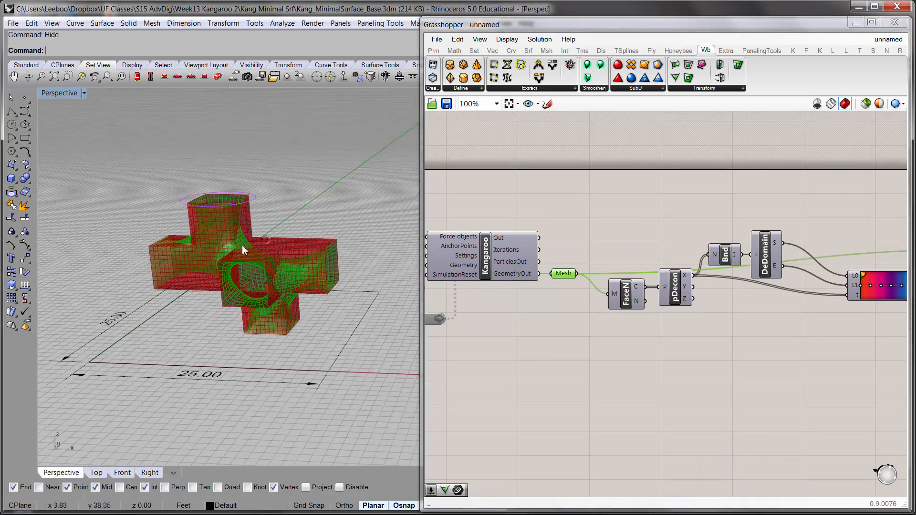
Turn off the preview of the referenced input Mesh parameter that feeds Springs, NV and Kangaroo.
{"action": "scroll", "coordinate": [193, 167], "scroll_direction": "up", "scroll_amount": 6}
{"action": "right_click_drag", "start_coordinate": [193, 170], "coordinate": [207, 258]}
{"action": "right_click_drag", "start_coordinate": [296, 229], "coordinate": [296, 206], "text": "shift"}
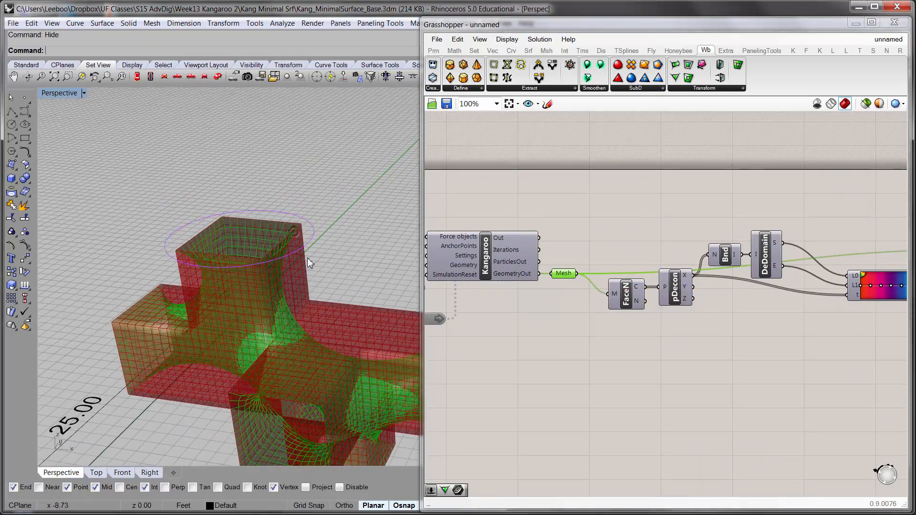
{"action": "right_click_drag", "start_coordinate": [332, 233], "coordinate": [307, 249]}
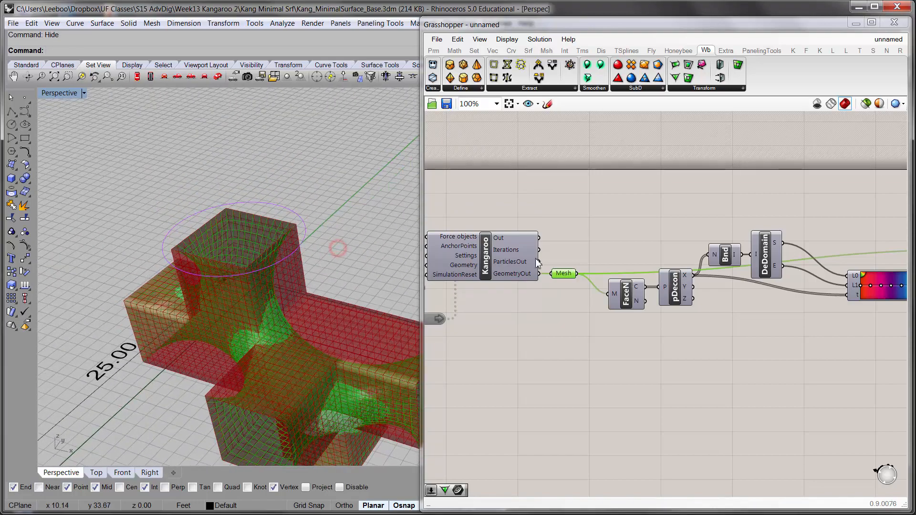
{"action": "left_click", "coordinate": [549, 303]}
{"action": "right_click_drag", "start_coordinate": [526, 293], "coordinate": [726, 278]}
{"action": "right_click_drag", "start_coordinate": [517, 268], "coordinate": [705, 274]}
{"action": "right_click_drag", "start_coordinate": [468, 271], "coordinate": [525, 277]}
{"action": "left_click", "coordinate": [553, 259]}
Select the circle around the relaxed mesh's top opening in Rhino and examine it against the square boundary.
{"action": "right_click_drag", "start_coordinate": [324, 267], "coordinate": [228, 204]}
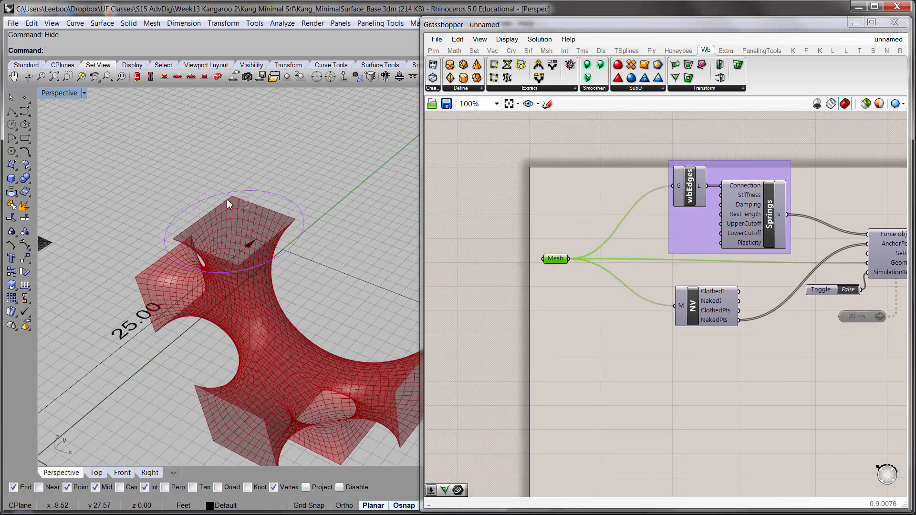
{"action": "right_click_drag", "start_coordinate": [228, 237], "coordinate": [309, 208]}
{"action": "left_click", "coordinate": [278, 234]}
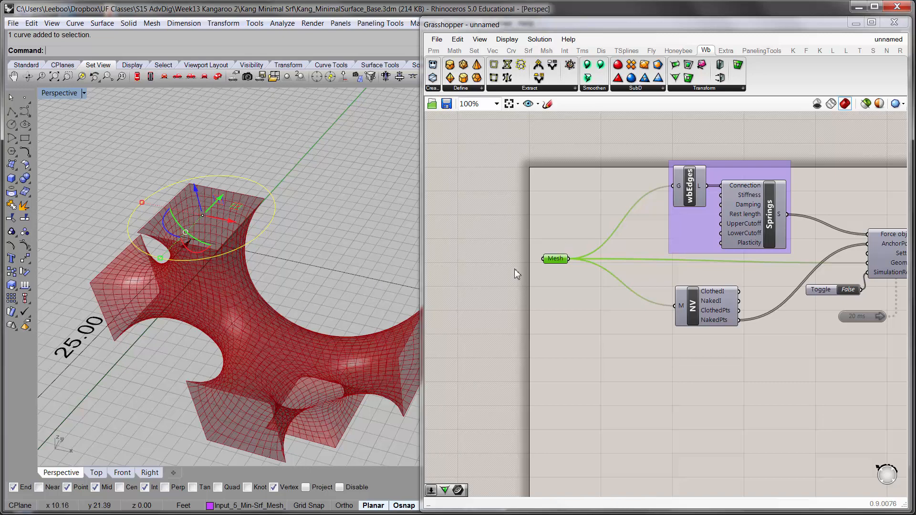
Turn the input Mesh parameter's preview on and compare the box-shaped mesh with the relaxed mesh.
{"action": "left_click", "coordinate": [556, 268]}
{"action": "left_click", "coordinate": [558, 261]}
{"action": "key", "text": "ctrl+q"}
{"action": "right_click_drag", "start_coordinate": [210, 319], "coordinate": [222, 299]}
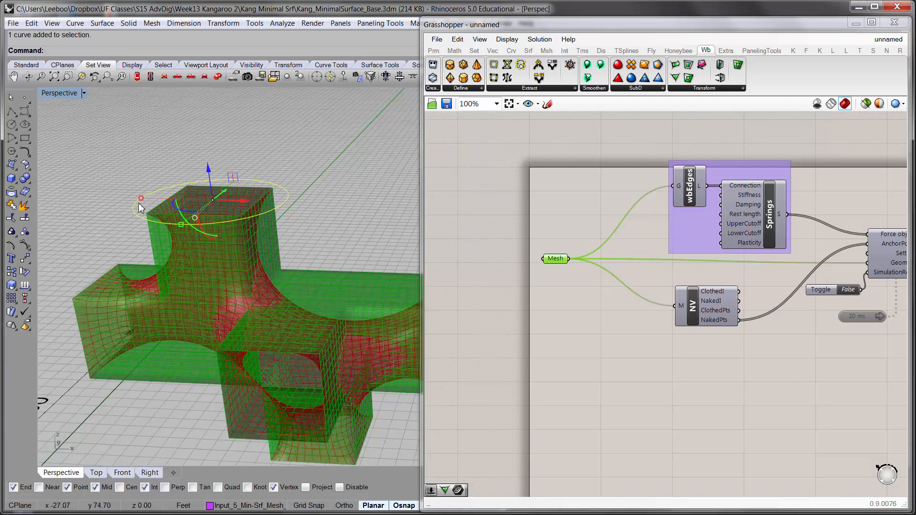
{"action": "left_click", "coordinate": [511, 258]}
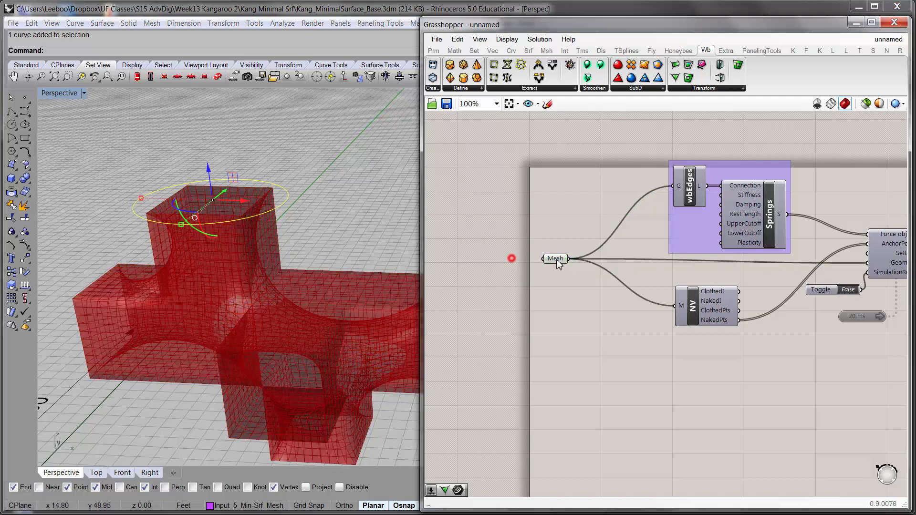
Hide the preview of the input Mesh parameter and deselect the circle in Rhino.
{"action": "left_click", "coordinate": [556, 260]}
{"action": "key", "text": "ctrl+q"}
{"action": "left_click", "coordinate": [348, 243]}
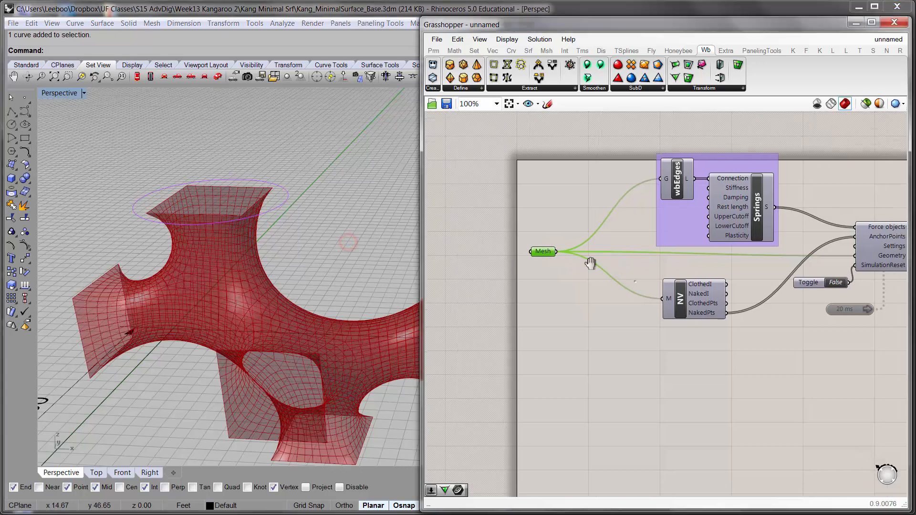
{"action": "right_click_drag", "start_coordinate": [636, 283], "coordinate": [565, 260]}
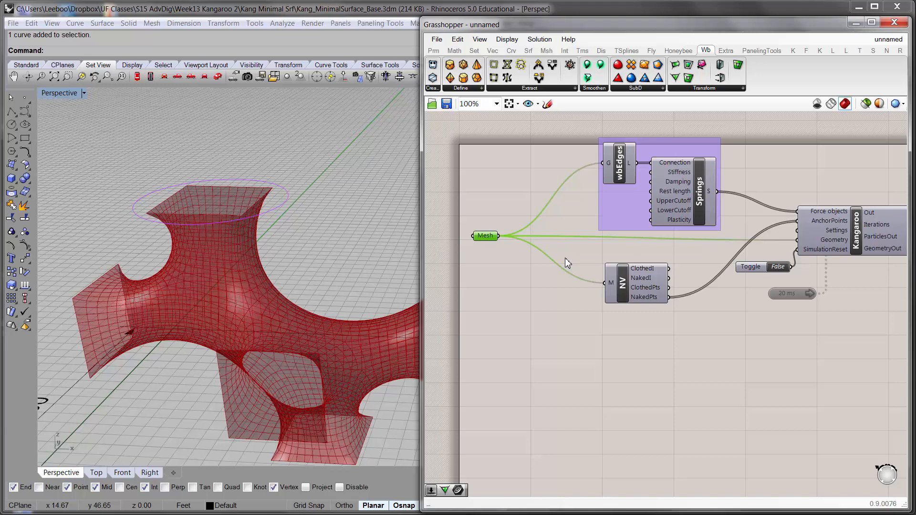
Add a Kangaroo CurvePull force component to the canvas below the NV component.
{"action": "left_click", "coordinate": [565, 260]}
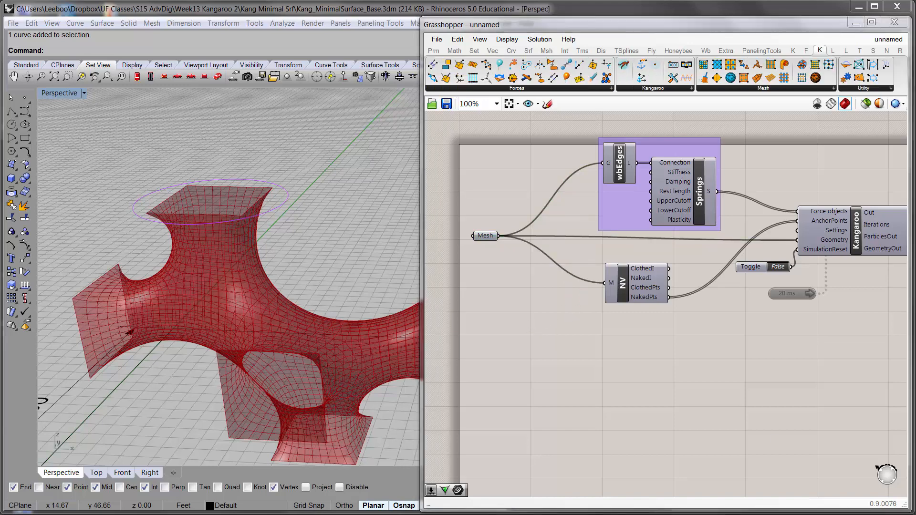
{"action": "left_click", "coordinate": [763, 452]}
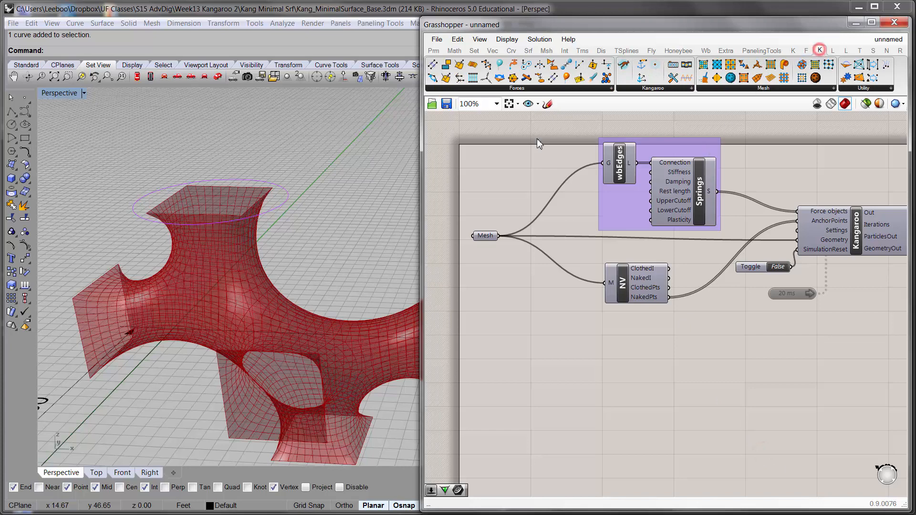
{"action": "left_click", "coordinate": [541, 88]}
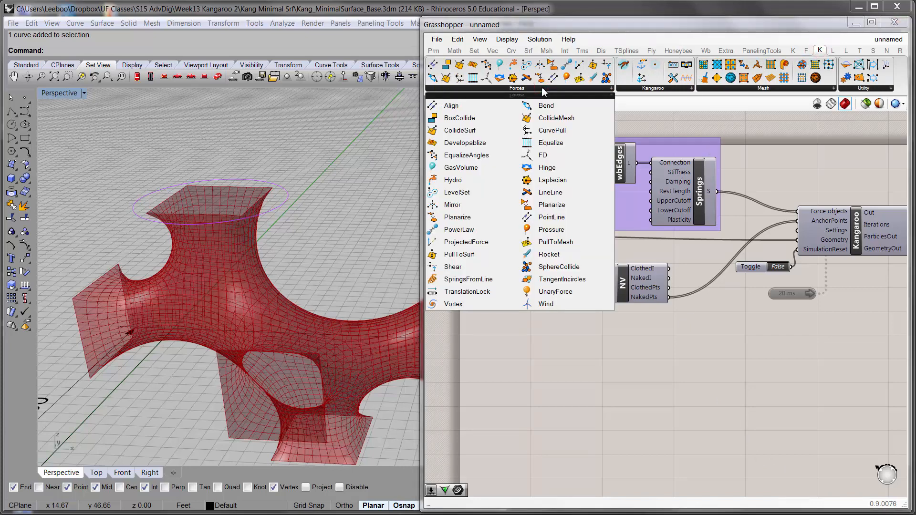
{"action": "left_click", "coordinate": [545, 134]}
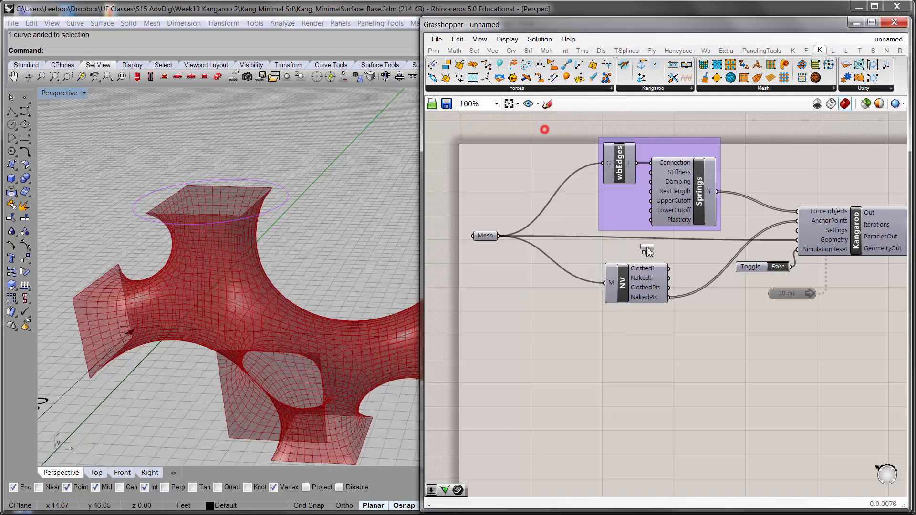
{"action": "left_click", "coordinate": [765, 368]}
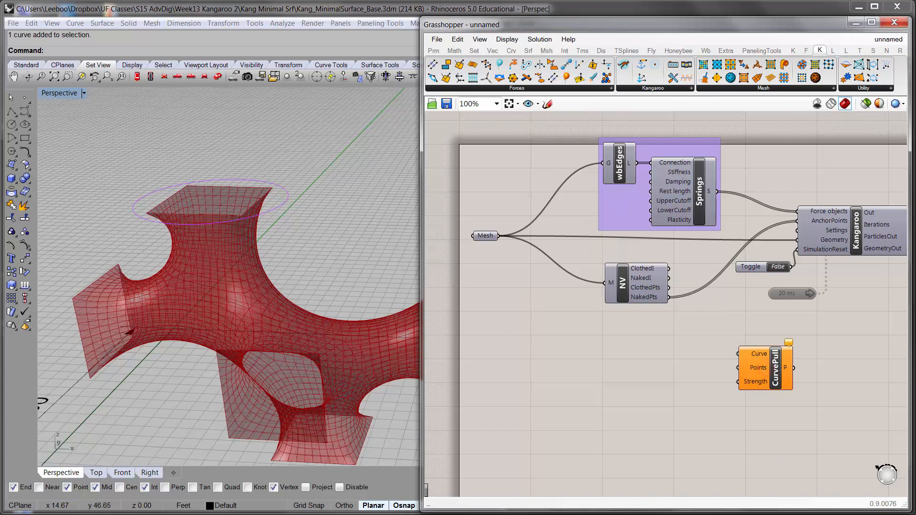
{"action": "left_click_drag", "start_coordinate": [737, 373], "coordinate": [683, 370]}
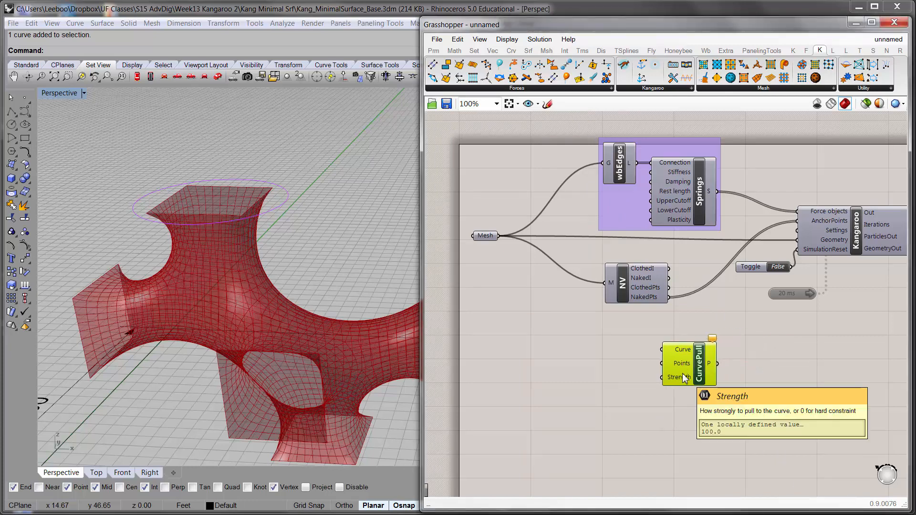
Select the circular curve around the mesh's upper opening in Rhino and add a Curve parameter to the Grasshopper canvas.
{"action": "mouse_move", "coordinate": [688, 353]}
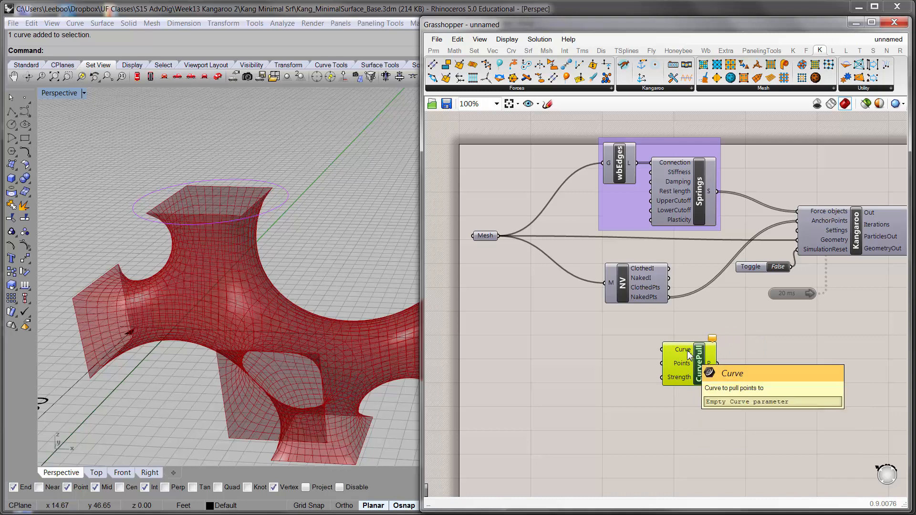
{"action": "left_click", "coordinate": [290, 200]}
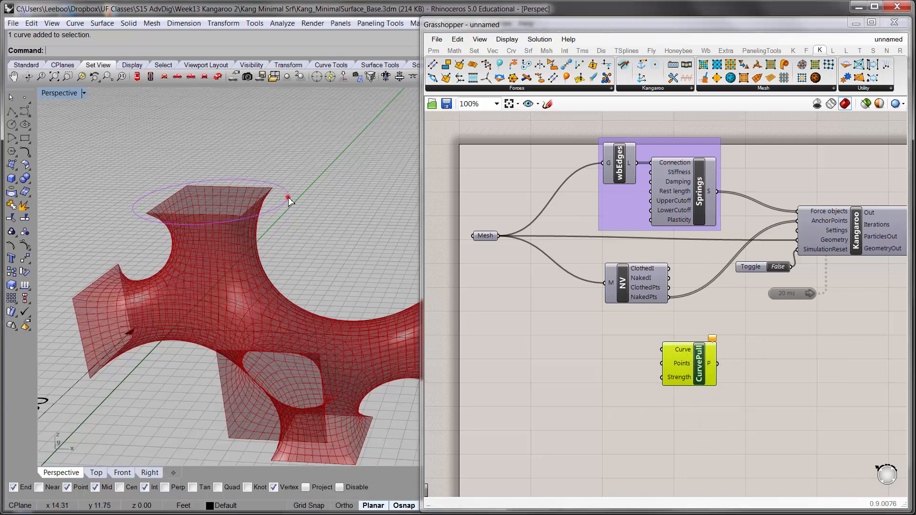
{"action": "left_click", "coordinate": [525, 315]}
{"action": "double_click", "coordinate": [516, 332]}
{"action": "type", "text": "crv"}
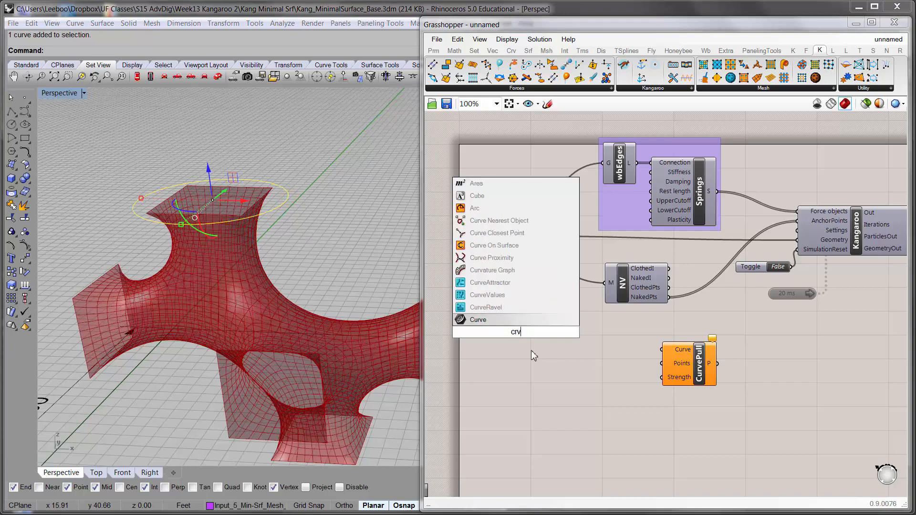
{"action": "left_click", "coordinate": [515, 319]}
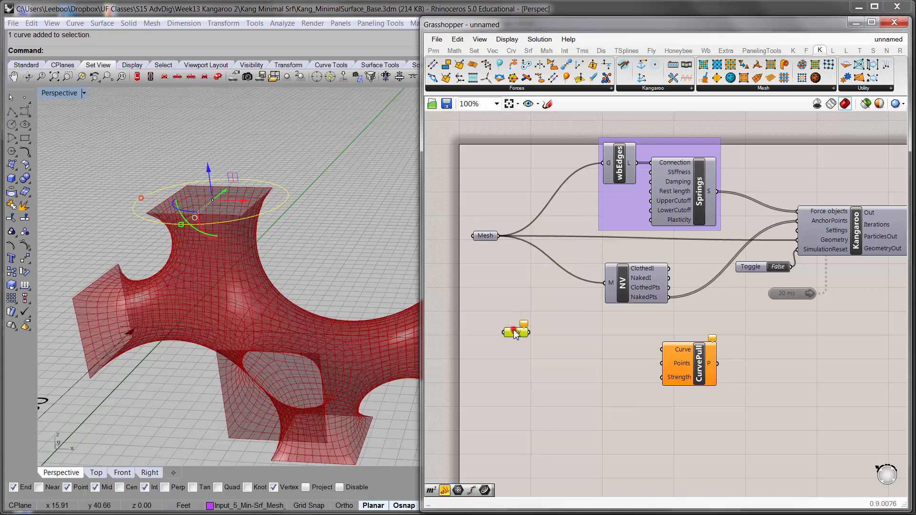
Reference the selected circular curve in the Curve parameter and wire it to CurvePull's Curve input, keeping both components close together.
{"action": "right_click", "coordinate": [512, 330]}
{"action": "left_click", "coordinate": [554, 483]}
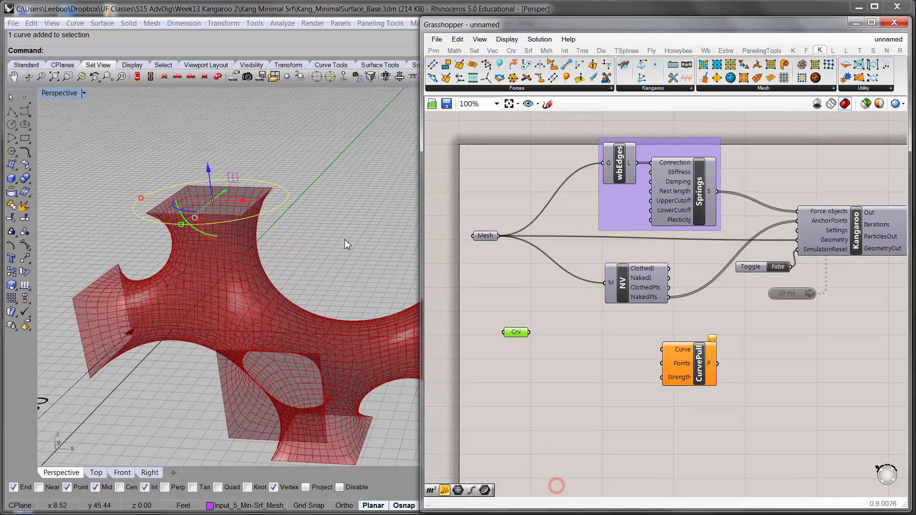
{"action": "left_click", "coordinate": [345, 239]}
{"action": "left_click_drag", "start_coordinate": [524, 333], "coordinate": [751, 363]}
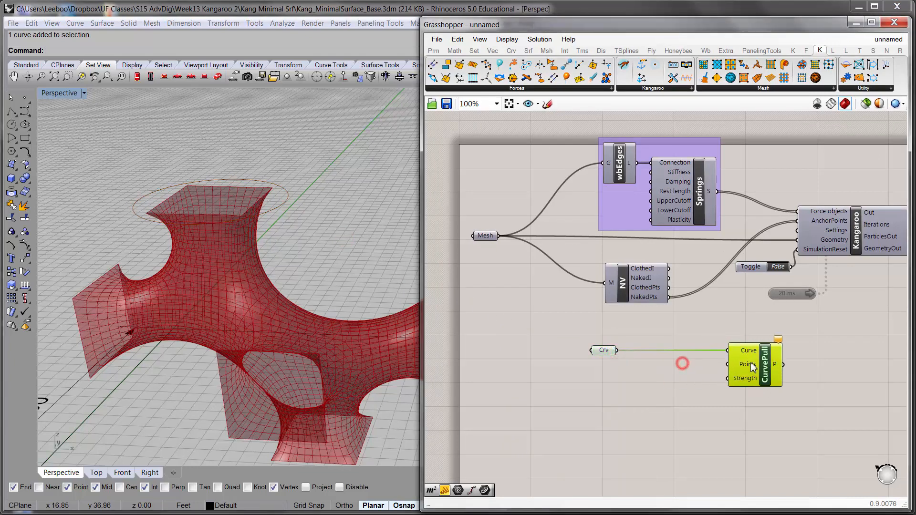
{"action": "left_click_drag", "start_coordinate": [604, 351], "coordinate": [685, 353]}
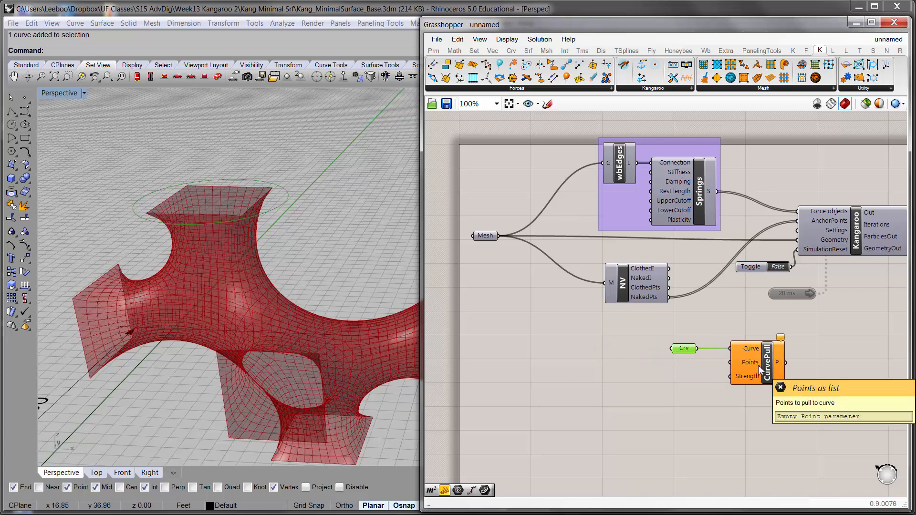
Add a Point parameter beside the NV component and wire it to the NakedPts output to preview the mesh's boundary points.
{"action": "right_click_drag", "start_coordinate": [306, 210], "coordinate": [260, 207]}
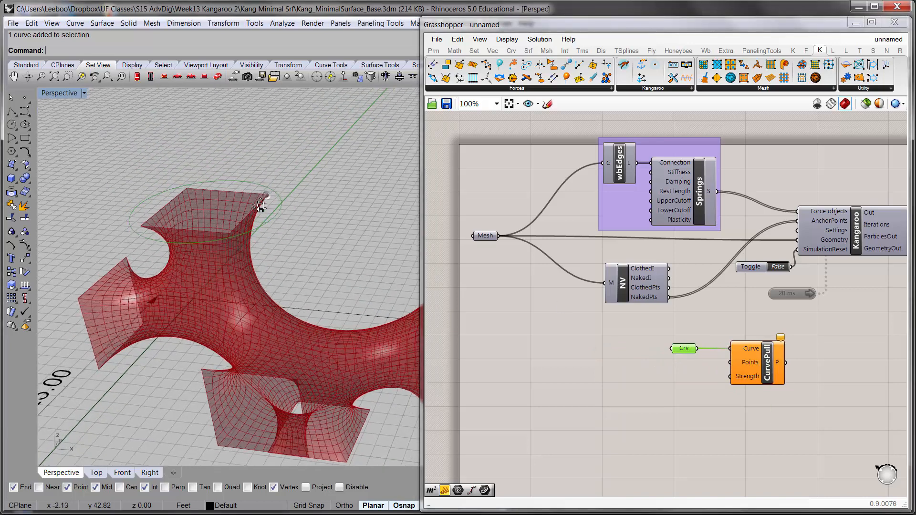
{"action": "left_click", "coordinate": [628, 274]}
{"action": "left_click", "coordinate": [307, 165]}
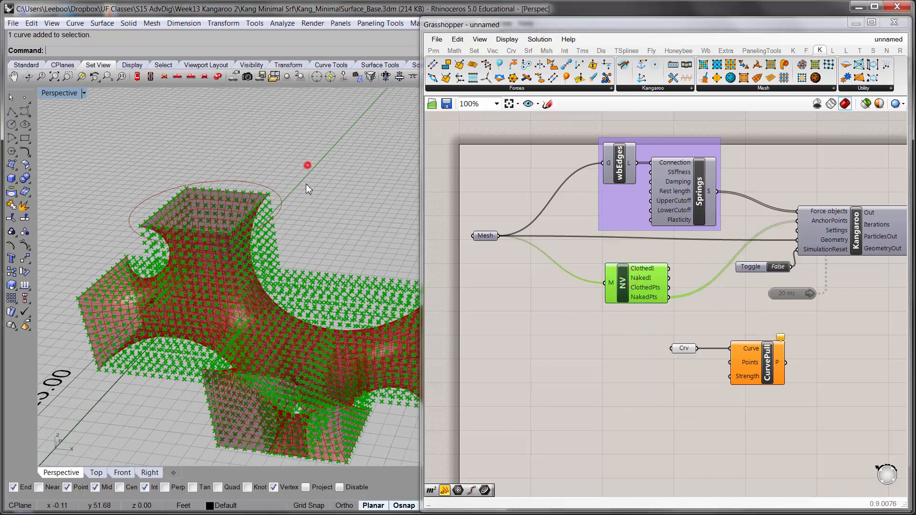
{"action": "scroll", "coordinate": [242, 197], "scroll_direction": "up", "scroll_amount": 7}
{"action": "scroll", "coordinate": [242, 203], "scroll_direction": "down", "scroll_amount": 5}
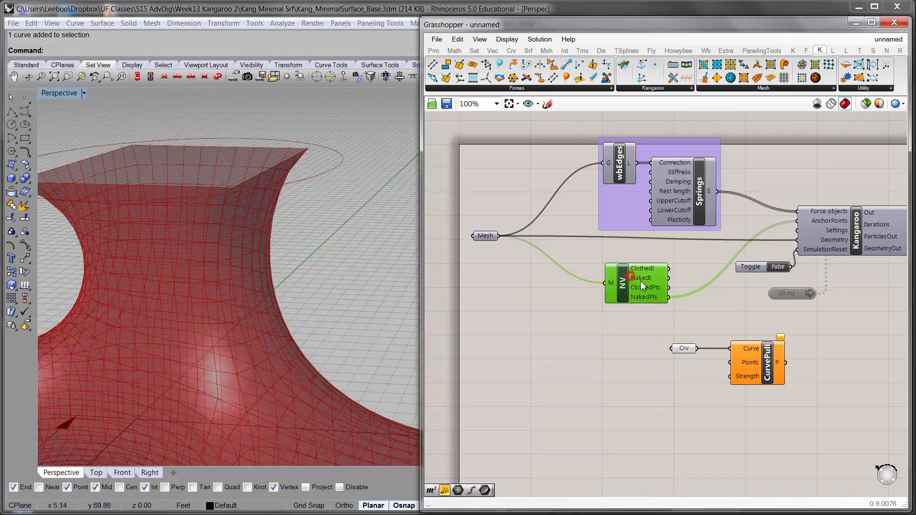
{"action": "left_click", "coordinate": [717, 304]}
{"action": "double_click", "coordinate": [717, 305]}
{"action": "left_click", "coordinate": [433, 50]}
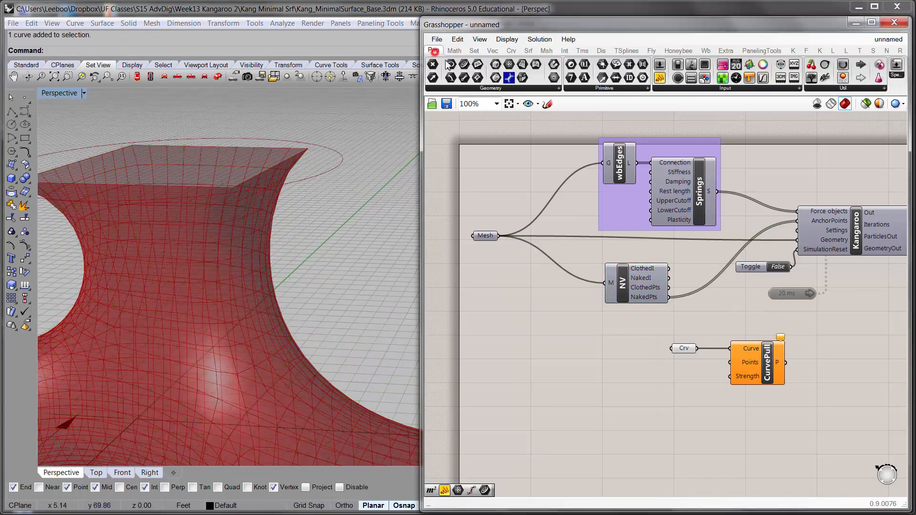
{"action": "left_click_drag", "start_coordinate": [432, 65], "coordinate": [707, 305]}
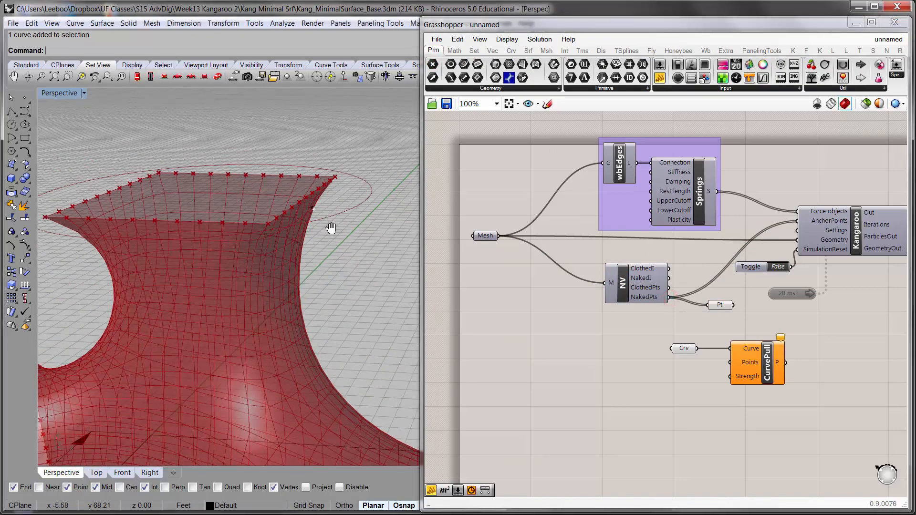
Examine the naked points around all the mesh openings and the list of values held by the Point parameter.
{"action": "left_click", "coordinate": [722, 307]}
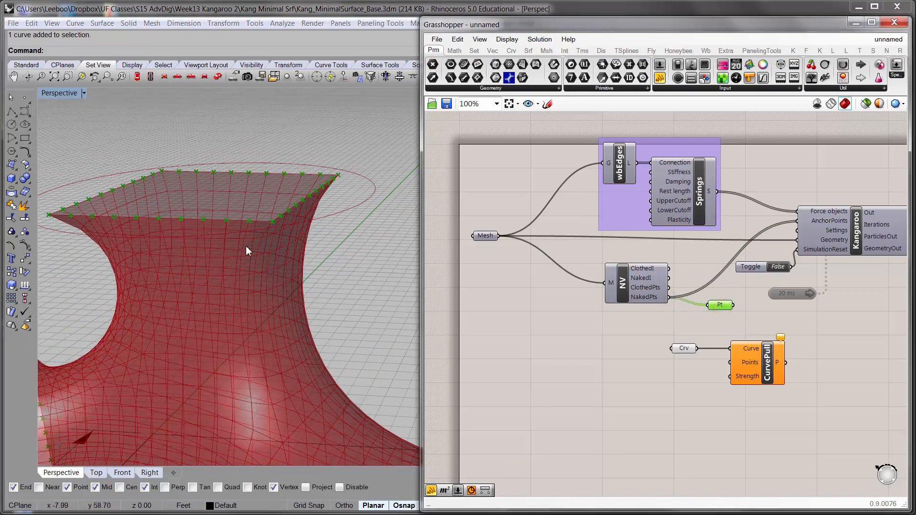
{"action": "mouse_move", "coordinate": [285, 209]}
{"action": "right_mouse_down"}
{"action": "mouse_move", "coordinate": [276, 205]}
{"action": "mouse_move", "coordinate": [278, 220]}
{"action": "right_mouse_up"}
{"action": "scroll", "coordinate": [262, 285], "scroll_direction": "down", "scroll_amount": 5}
{"action": "scroll", "coordinate": [267, 296], "scroll_direction": "down", "scroll_amount": 3}
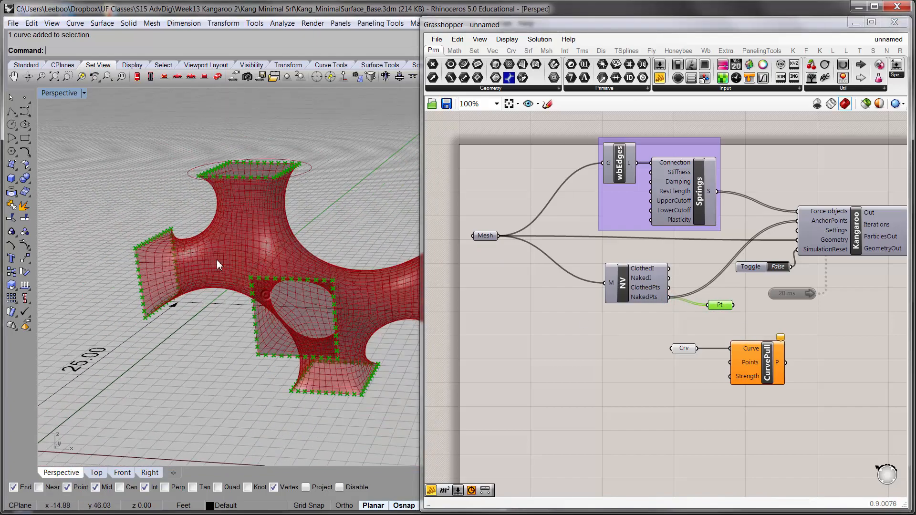
{"action": "right_click_drag", "start_coordinate": [351, 353], "coordinate": [347, 300]}
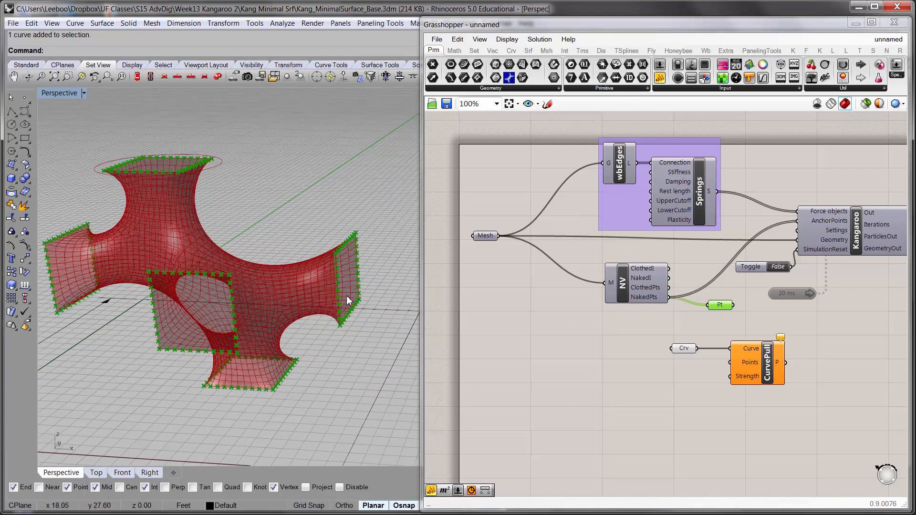
{"action": "left_click_drag", "start_coordinate": [722, 305], "coordinate": [715, 308]}
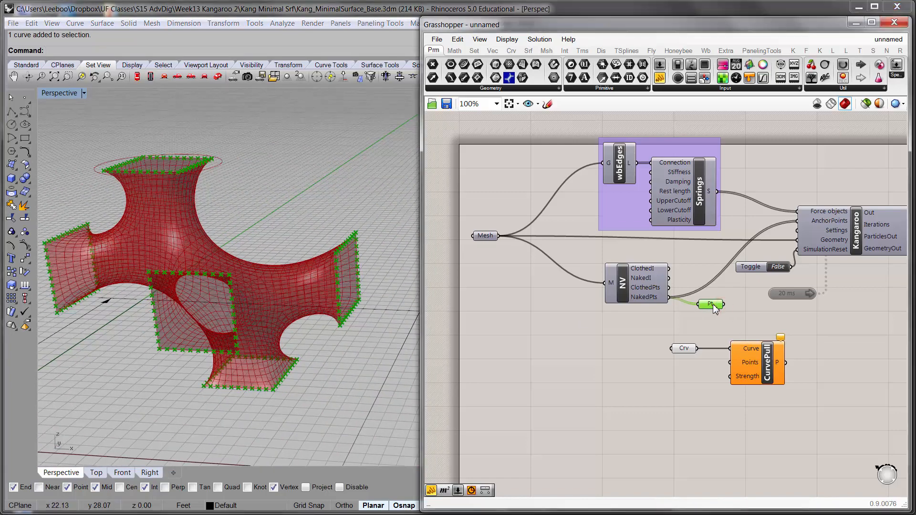
{"action": "left_click_drag", "start_coordinate": [622, 286], "coordinate": [600, 286]}
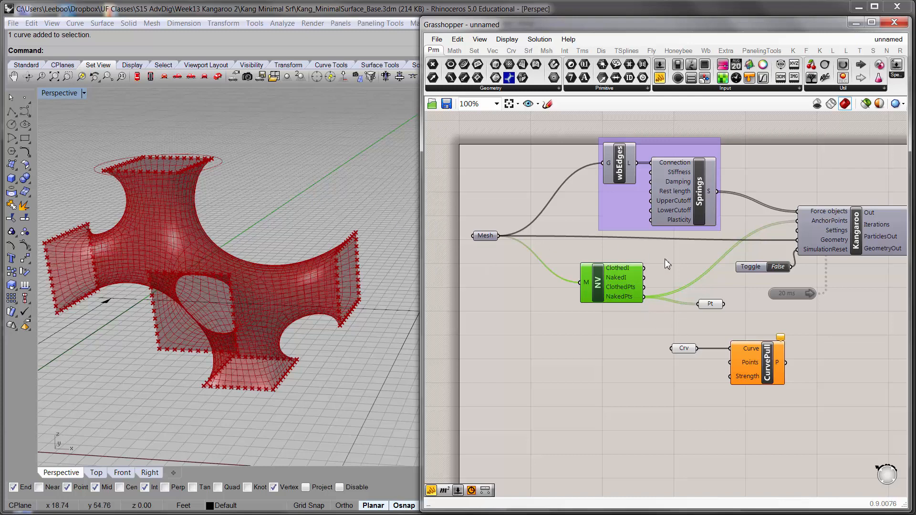
{"action": "left_click", "coordinate": [710, 306]}
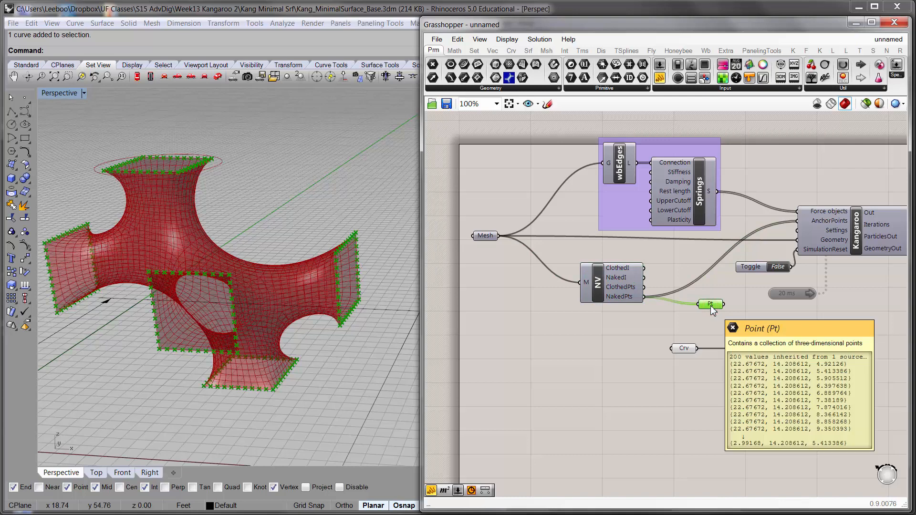
{"action": "right_click", "coordinate": [707, 306]}
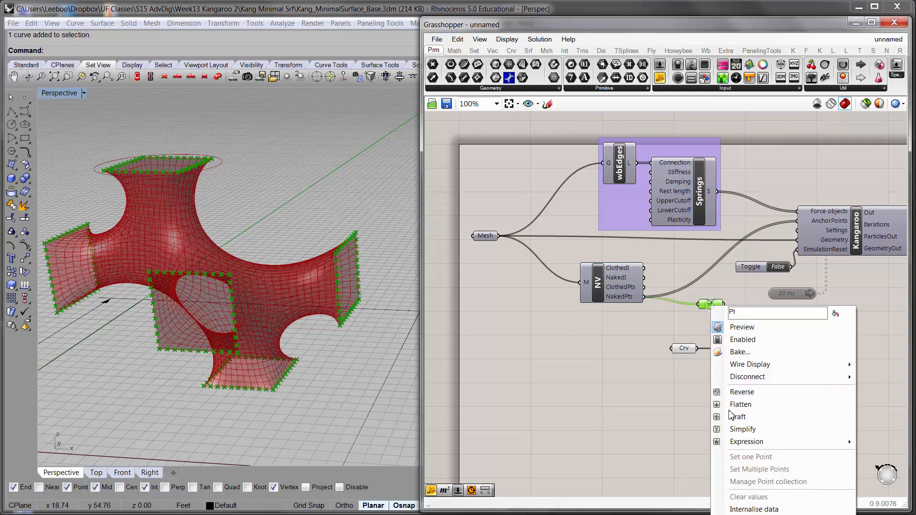
{"action": "left_click", "coordinate": [603, 404]}
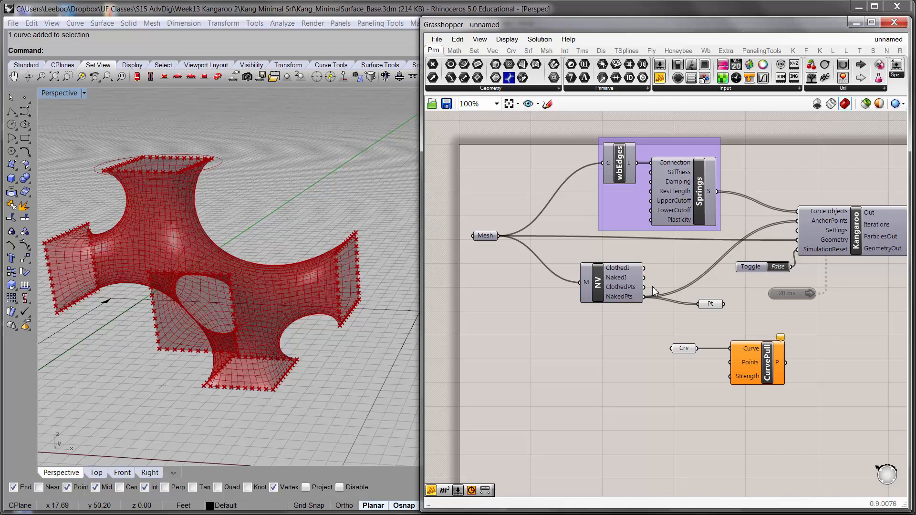
Reposition the NV component slightly and open the component search on the empty canvas below it.
{"action": "right_click_drag", "start_coordinate": [572, 275], "coordinate": [579, 294]}
{"action": "left_click_drag", "start_coordinate": [620, 303], "coordinate": [613, 298]}
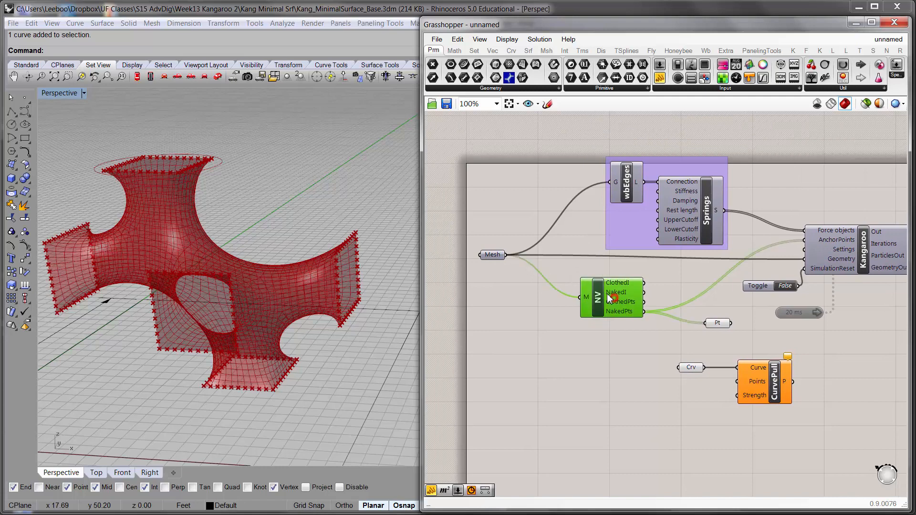
{"action": "double_click", "coordinate": [604, 352]}
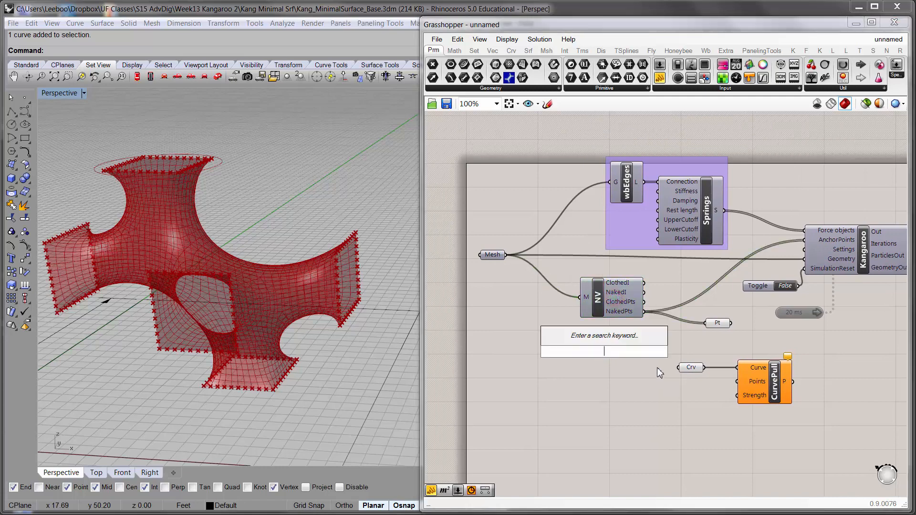
{"action": "type", "text": "list"}
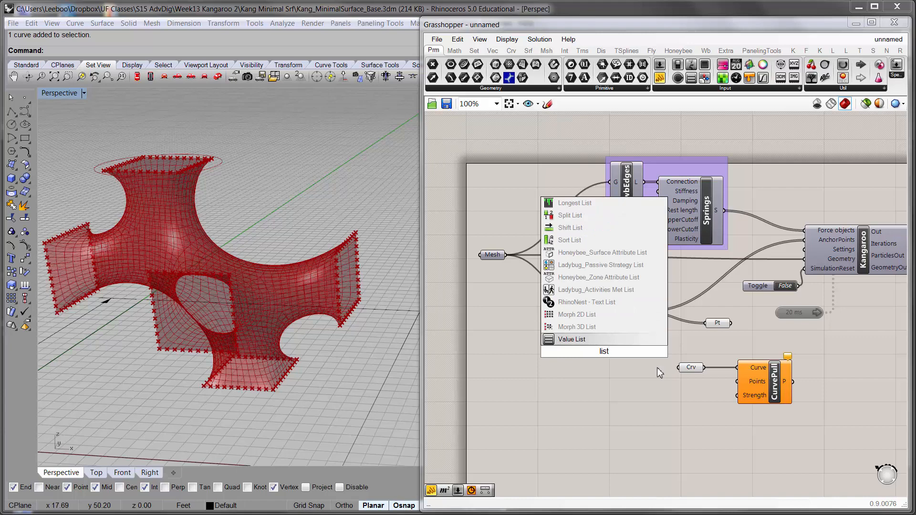
{"action": "key", "text": "BackSpace"}
{"action": "key", "text": "BackSpace"}
{"action": "key", "text": "BackSpace"}
{"action": "key", "text": "BackSpace"}
Find the Point List component by searching for "points" and place it just below the NV component's NakedPts output.
{"action": "type", "text": "poin"}
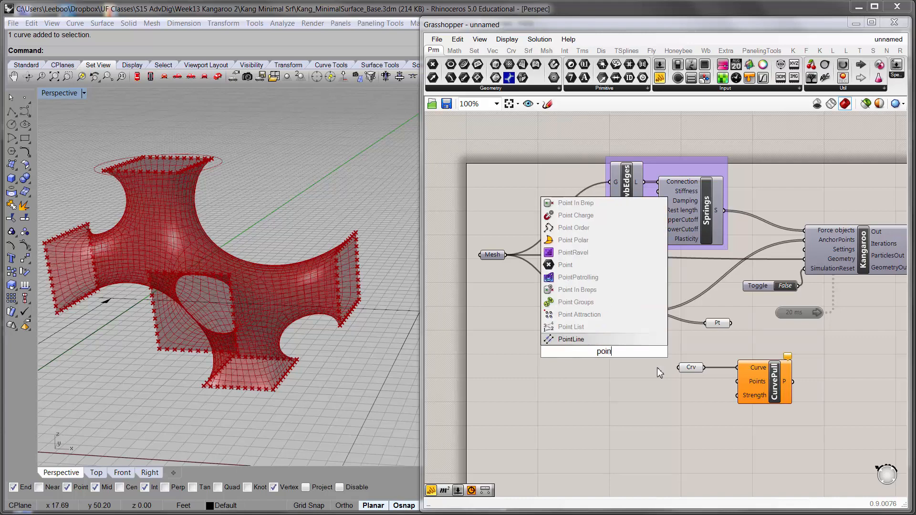
{"action": "type", "text": "ts"}
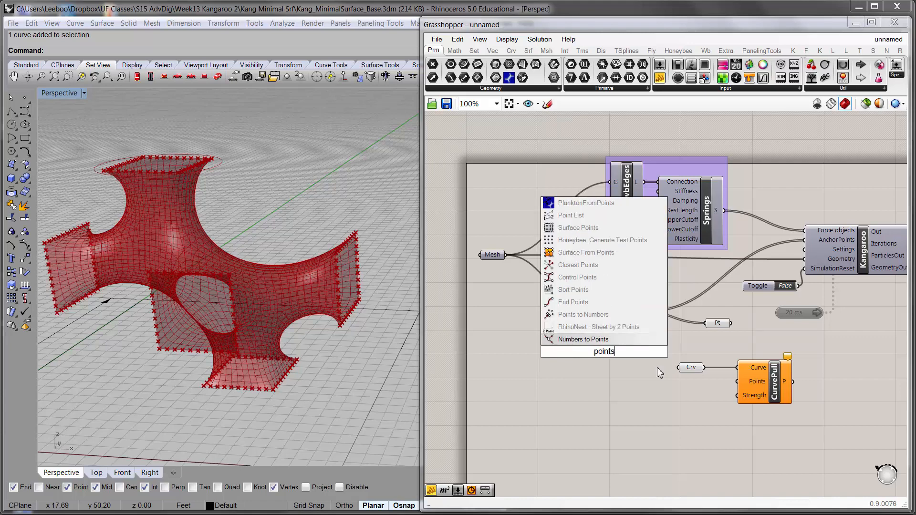
{"action": "left_click", "coordinate": [619, 215]}
{"action": "left_click_drag", "start_coordinate": [607, 362], "coordinate": [676, 342]}
{"action": "scroll", "coordinate": [653, 324], "scroll_direction": "up", "scroll_amount": 1}
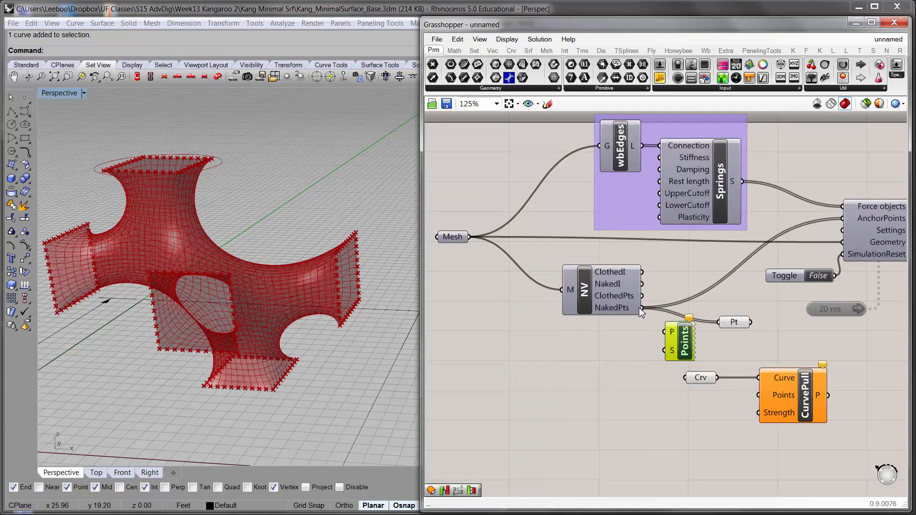
Wire the NV component's NakedPts output to the Point List component's P input and set a number for its S size input.
{"action": "left_click_drag", "start_coordinate": [642, 308], "coordinate": [664, 332]}
{"action": "right_click", "coordinate": [671, 351]}
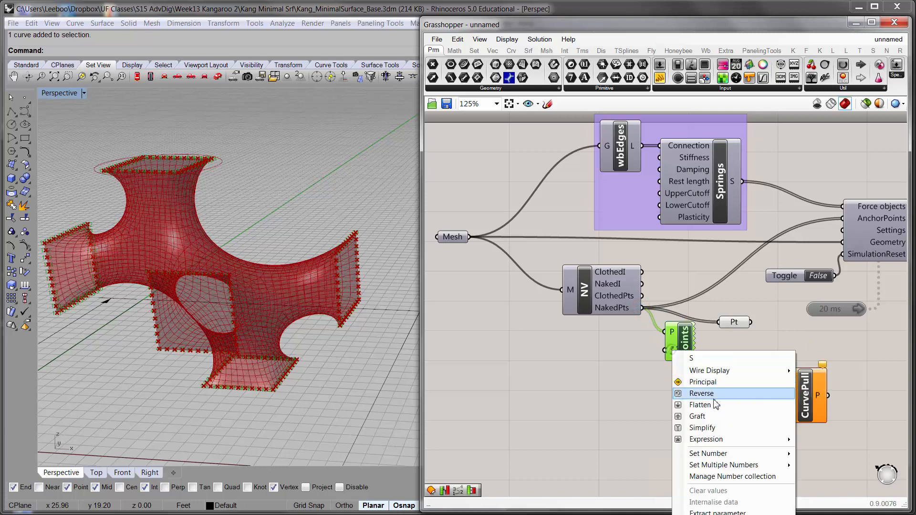
{"action": "left_click", "coordinate": [827, 447]}
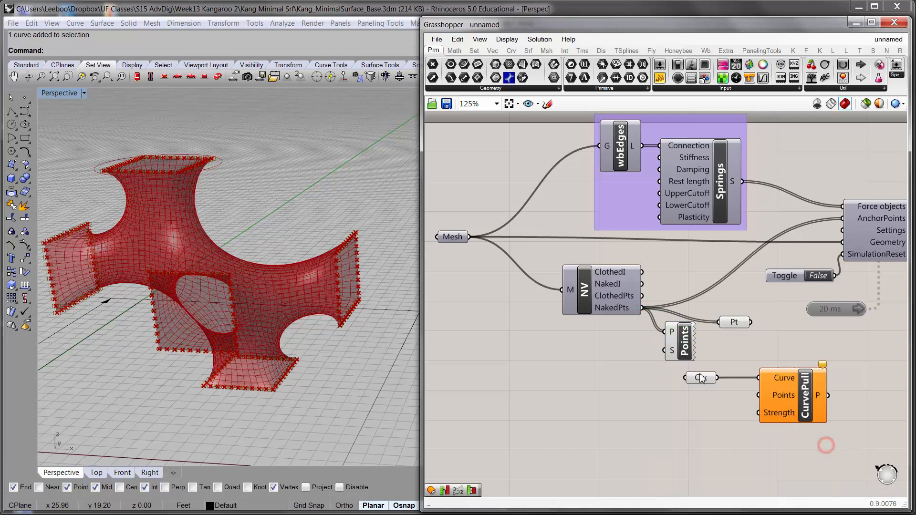
{"action": "right_click", "coordinate": [672, 353]}
{"action": "mouse_move", "coordinate": [756, 453]}
{"action": "left_click", "coordinate": [828, 454]}
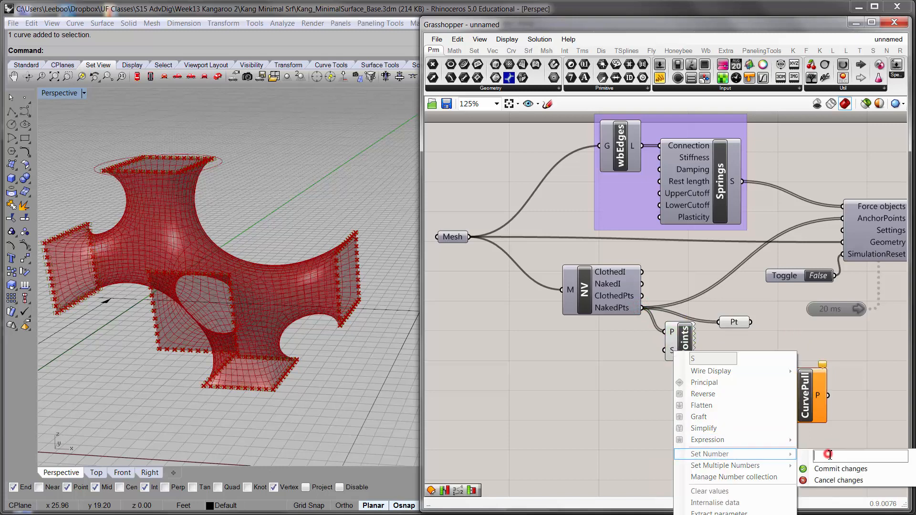
{"action": "left_click", "coordinate": [834, 469]}
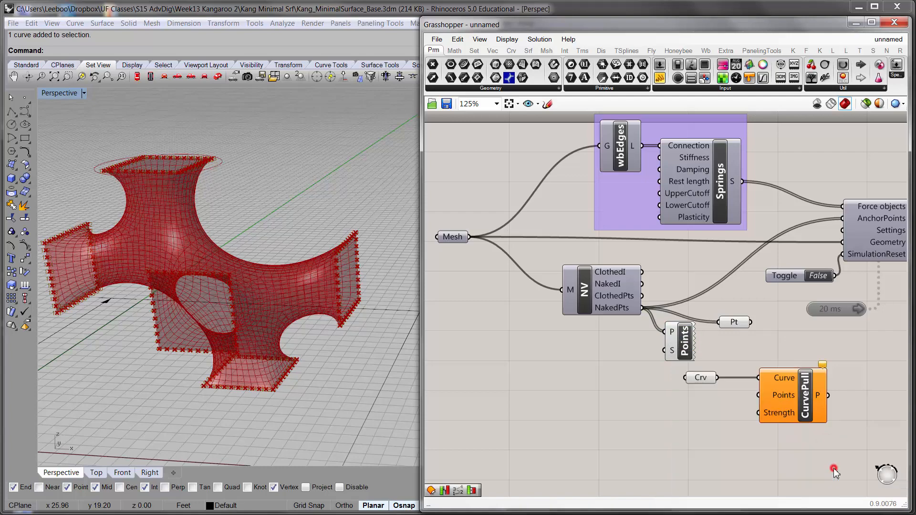
{"action": "left_click", "coordinate": [680, 433]}
{"action": "left_click", "coordinate": [682, 339]}
Examine the point index numbers around each of the mesh's openings.
{"action": "scroll", "coordinate": [257, 249], "scroll_direction": "up", "scroll_amount": 10}
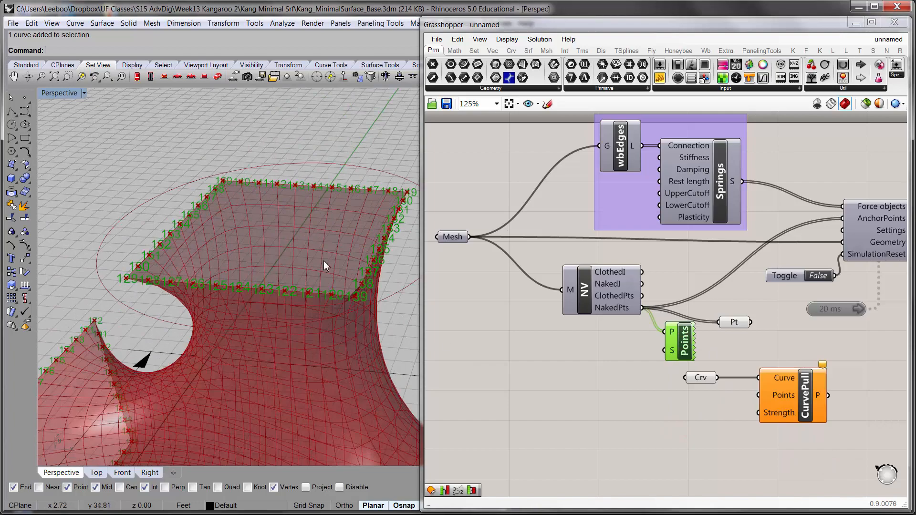
{"action": "mouse_move", "coordinate": [323, 261]}
{"action": "right_mouse_down"}
{"action": "mouse_move", "coordinate": [270, 296]}
{"action": "mouse_move", "coordinate": [306, 263]}
{"action": "right_mouse_up"}
{"action": "right_click_drag", "start_coordinate": [305, 262], "coordinate": [370, 167], "text": "shift"}
{"action": "right_click_drag", "start_coordinate": [229, 286], "coordinate": [405, 119]}
{"action": "right_click_drag", "start_coordinate": [260, 244], "coordinate": [157, 282], "text": "shift"}
{"action": "scroll", "coordinate": [156, 282], "scroll_direction": "down", "scroll_amount": 8}
{"action": "right_click_drag", "start_coordinate": [267, 286], "coordinate": [217, 319], "text": "shift"}
{"action": "scroll", "coordinate": [239, 364], "scroll_direction": "up", "scroll_amount": 8}
{"action": "right_click_drag", "start_coordinate": [239, 364], "coordinate": [204, 384]}
{"action": "scroll", "coordinate": [205, 385], "scroll_direction": "down", "scroll_amount": 4}
{"action": "right_click_drag", "start_coordinate": [298, 212], "coordinate": [272, 262], "text": "shift"}
{"action": "right_click_drag", "start_coordinate": [272, 262], "coordinate": [298, 201]}
{"action": "scroll", "coordinate": [302, 200], "scroll_direction": "up", "scroll_amount": 8}
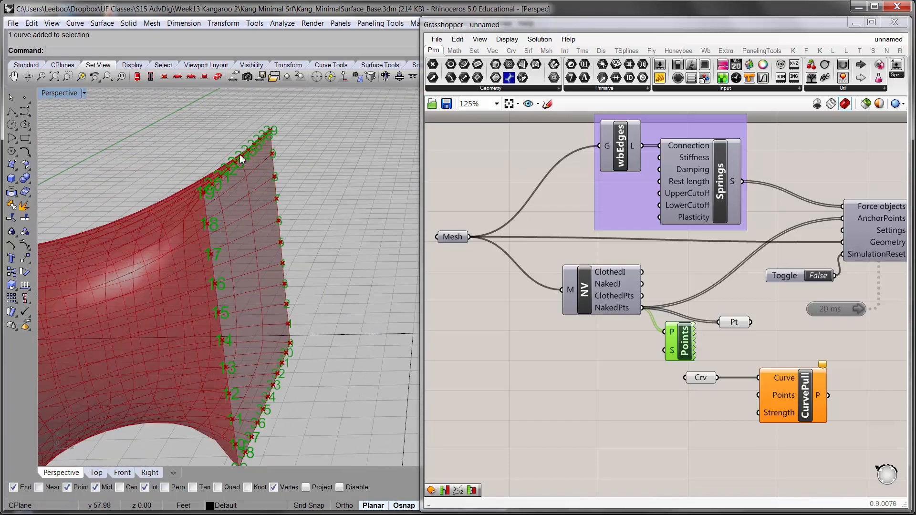
{"action": "scroll", "coordinate": [296, 348], "scroll_direction": "down", "scroll_amount": 7}
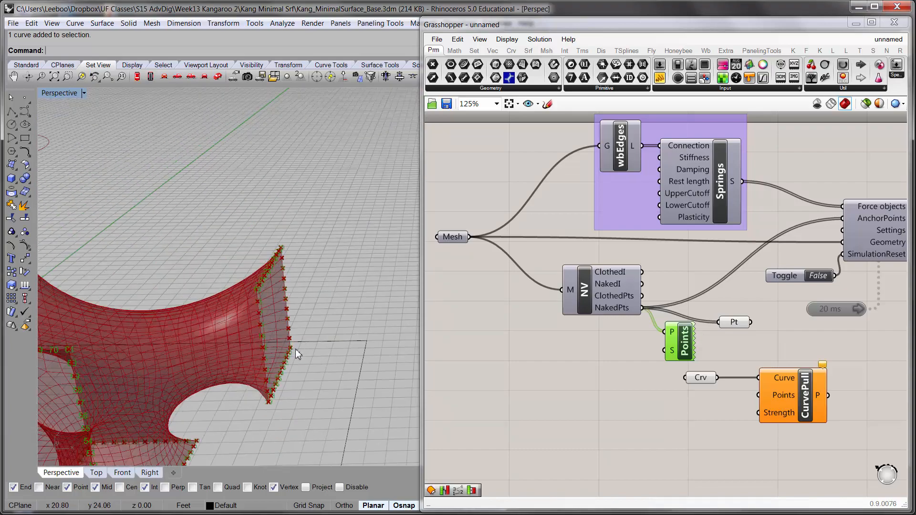
{"action": "right_click_drag", "start_coordinate": [296, 348], "coordinate": [267, 310]}
{"action": "scroll", "coordinate": [280, 308], "scroll_direction": "up", "scroll_amount": 8}
{"action": "scroll", "coordinate": [286, 310], "scroll_direction": "down", "scroll_amount": 6}
Enlarge the visible Rhino viewport area and inspect the index numbers along all four sides of the mesh's upper opening.
{"action": "left_click_drag", "start_coordinate": [423, 282], "coordinate": [501, 284]}
{"action": "right_click_drag", "start_coordinate": [250, 221], "coordinate": [348, 257], "text": "shift"}
{"action": "right_click_drag", "start_coordinate": [326, 317], "coordinate": [349, 242], "text": "shift"}
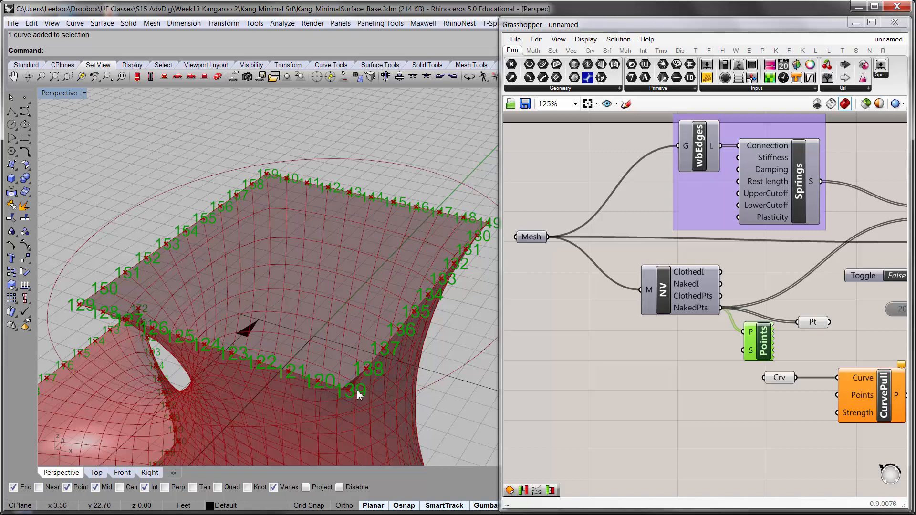
{"action": "right_click_drag", "start_coordinate": [446, 241], "coordinate": [448, 275]}
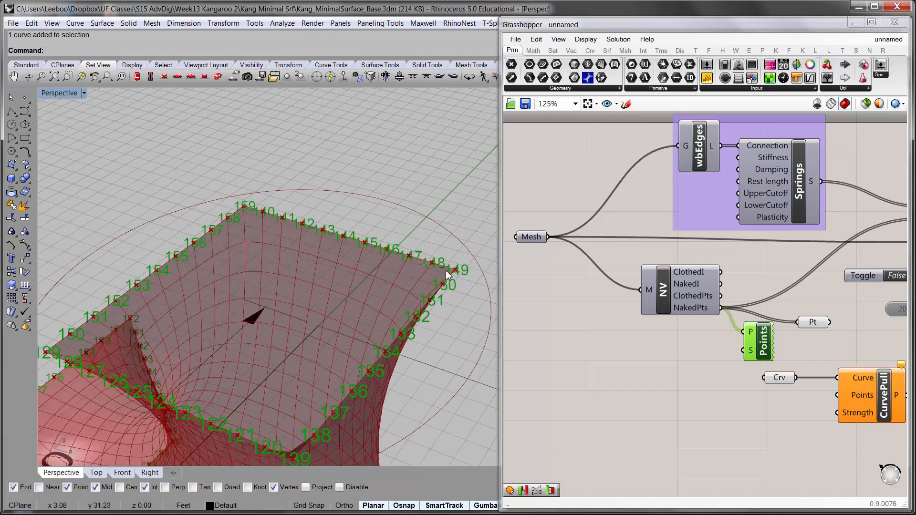
{"action": "right_click_drag", "start_coordinate": [247, 200], "coordinate": [274, 124]}
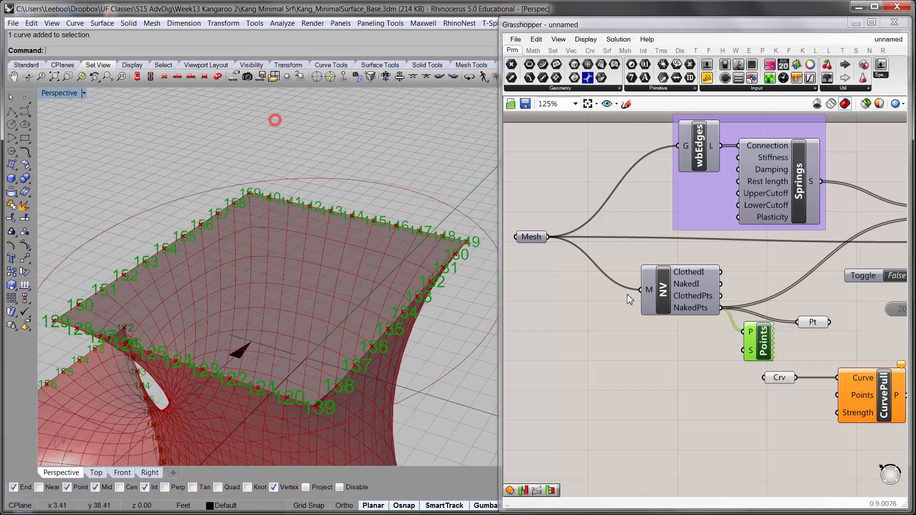
Delete the Point parameter wired to NakedPts and turn off the preview of the Mesh parameter after the Kangaroo component.
{"action": "left_click", "coordinate": [650, 292]}
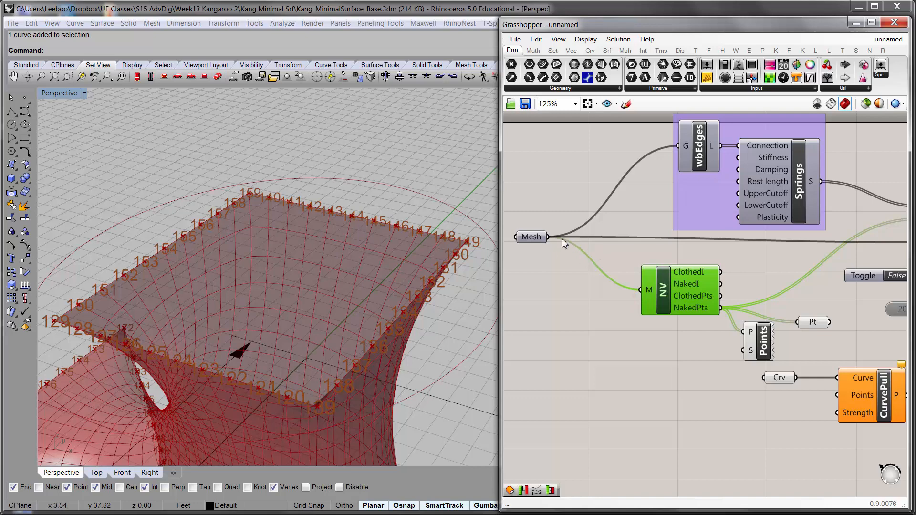
{"action": "right_click_drag", "start_coordinate": [562, 239], "coordinate": [445, 229]}
{"action": "left_click", "coordinate": [692, 314]}
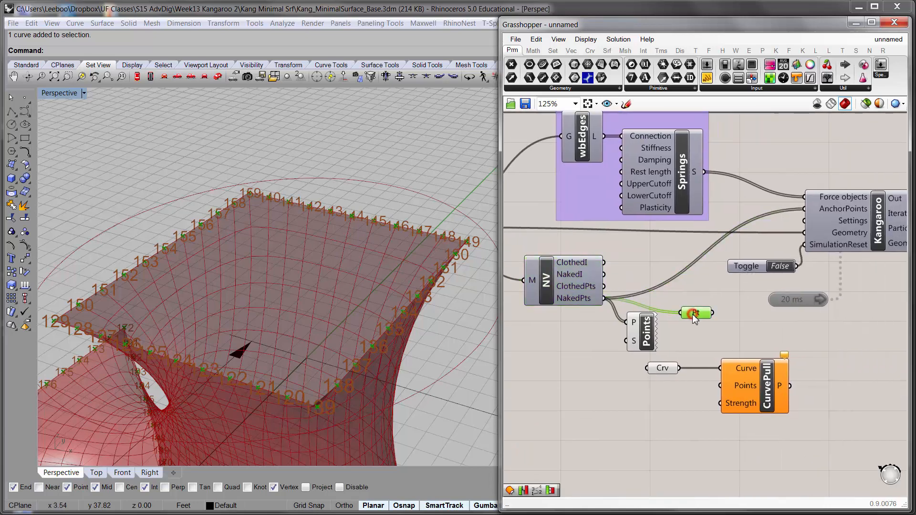
{"action": "key", "text": "Delete"}
{"action": "scroll", "coordinate": [734, 319], "scroll_direction": "down", "scroll_amount": 2}
{"action": "right_click_drag", "start_coordinate": [793, 316], "coordinate": [700, 289]}
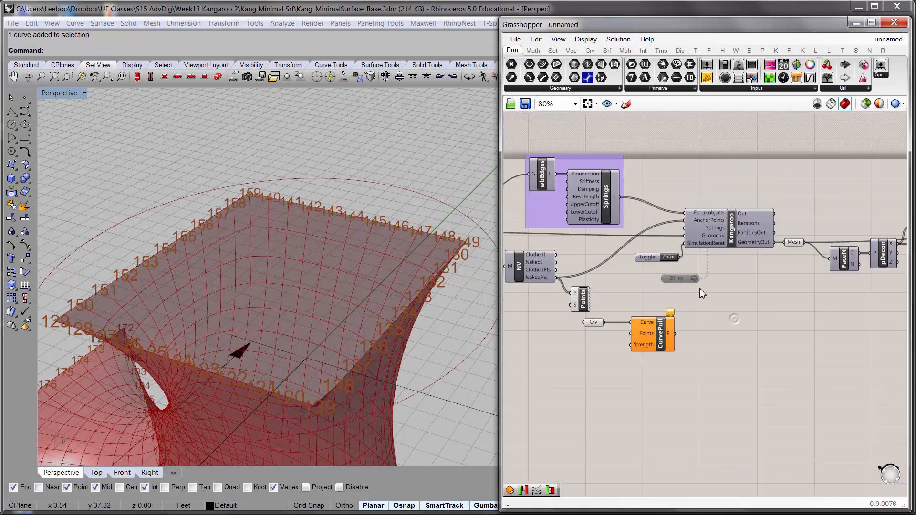
{"action": "left_click", "coordinate": [791, 241]}
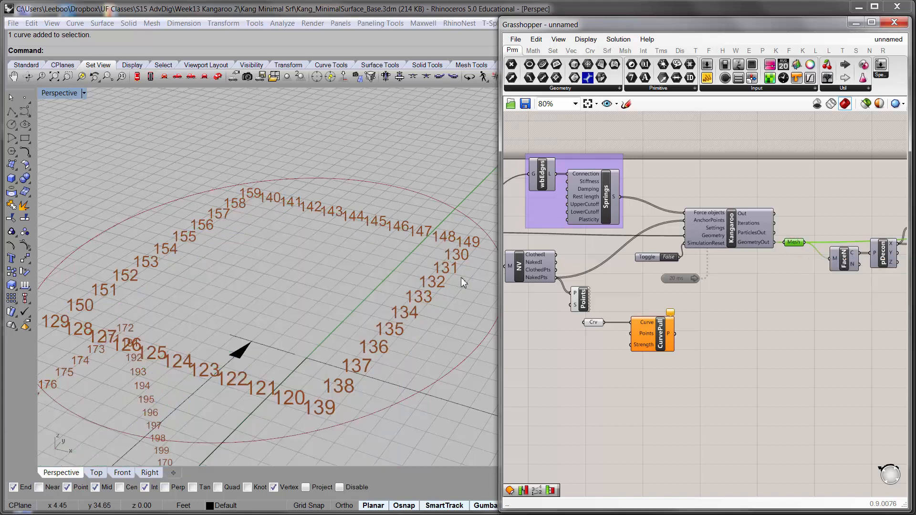
{"action": "right_click_drag", "start_coordinate": [221, 354], "coordinate": [219, 346]}
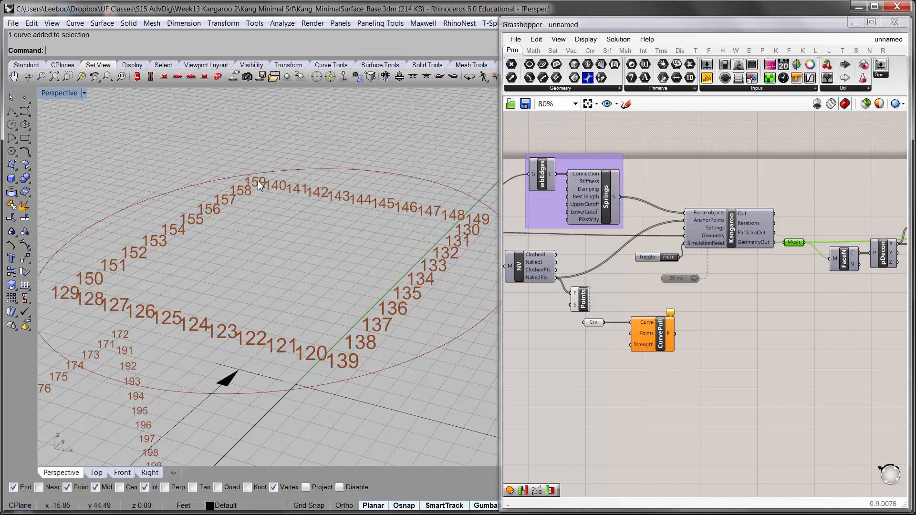
Widen the Grasshopper window and place a Sub List component just below the Crv parameter, beside CurvePull.
{"action": "left_click", "coordinate": [580, 302]}
{"action": "left_click", "coordinate": [562, 331]}
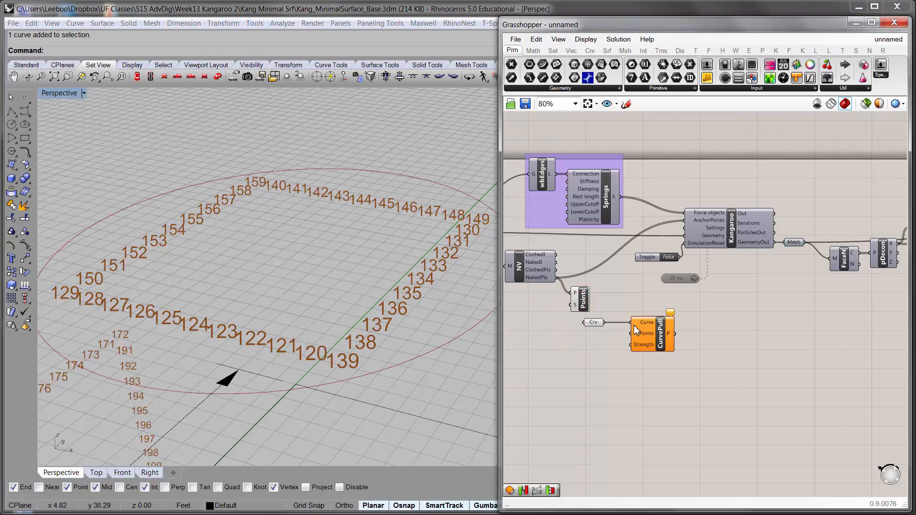
{"action": "mouse_move", "coordinate": [652, 339]}
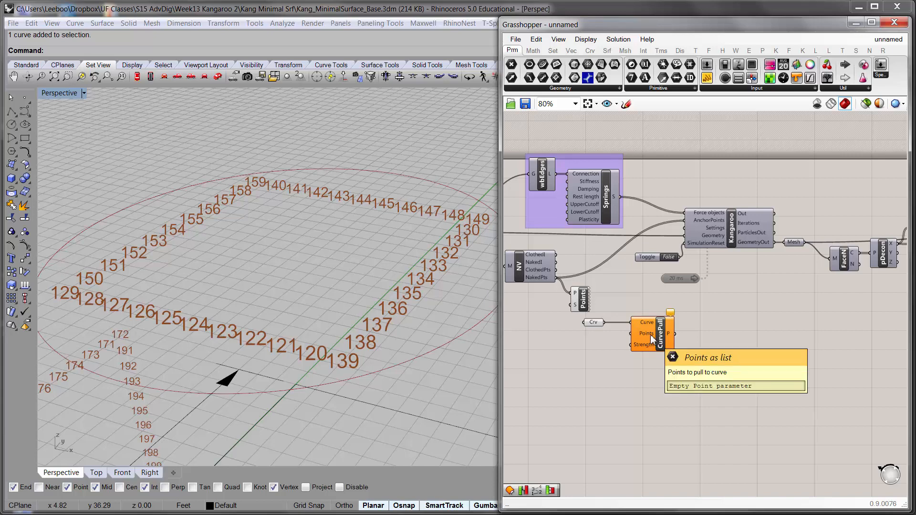
{"action": "left_click_drag", "start_coordinate": [500, 141], "coordinate": [194, 143]}
{"action": "right_click_drag", "start_coordinate": [334, 145], "coordinate": [451, 150]}
{"action": "left_click", "coordinate": [263, 50]}
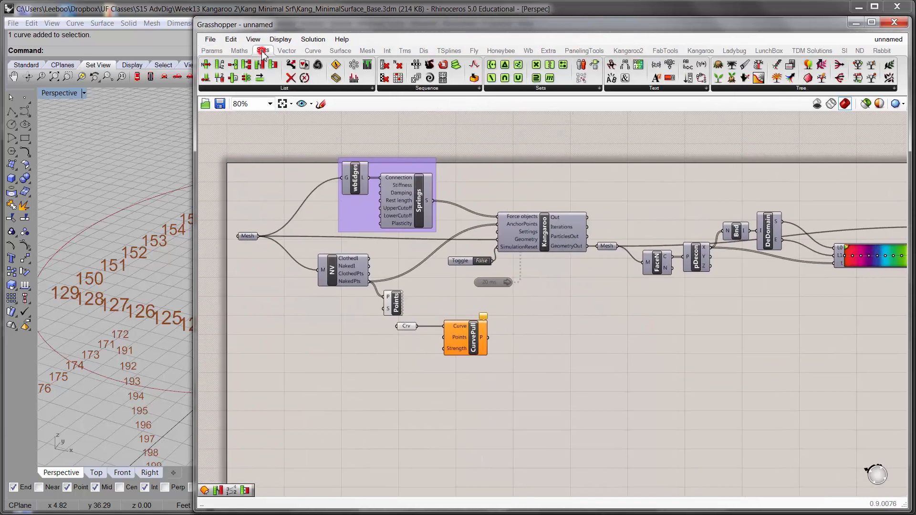
{"action": "left_click", "coordinate": [248, 88]}
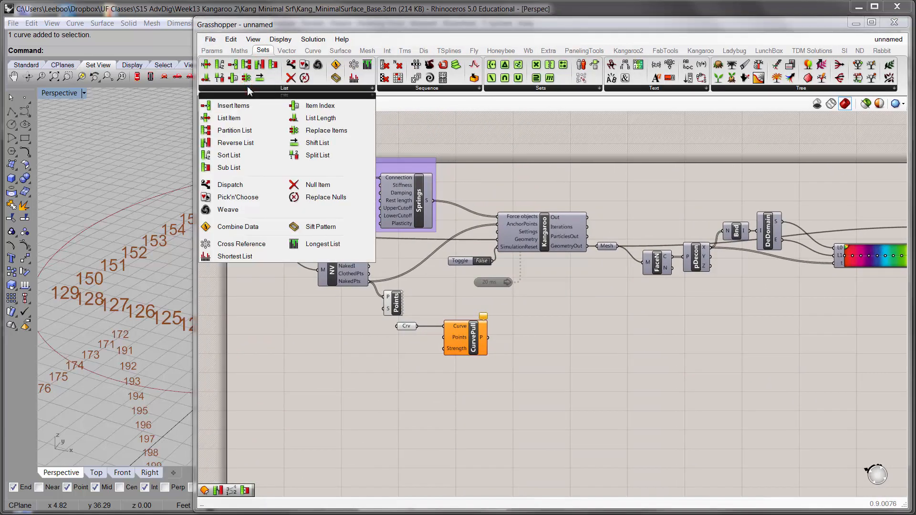
{"action": "left_click", "coordinate": [229, 168]}
{"action": "left_click", "coordinate": [407, 372]}
{"action": "scroll", "coordinate": [407, 373], "scroll_direction": "up", "scroll_amount": 2}
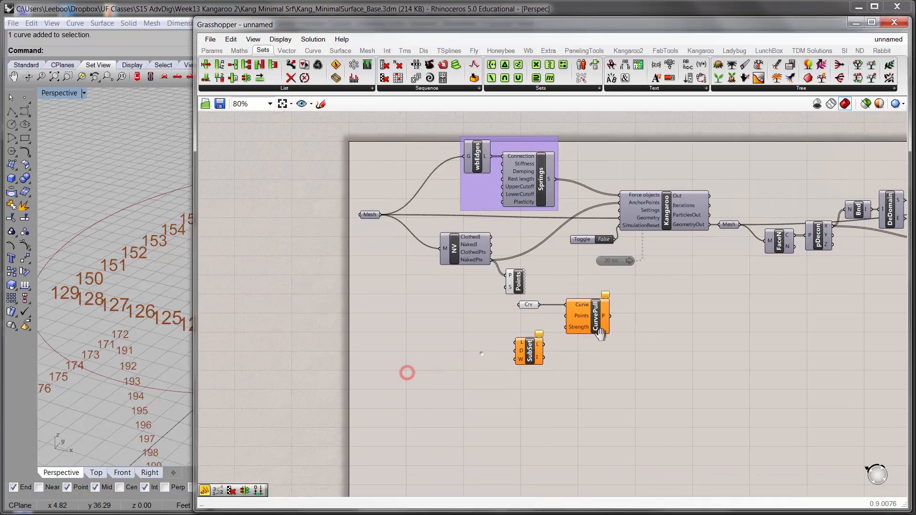
{"action": "left_click_drag", "start_coordinate": [526, 362], "coordinate": [541, 342]}
{"action": "scroll", "coordinate": [537, 329], "scroll_direction": "up", "scroll_amount": 1}
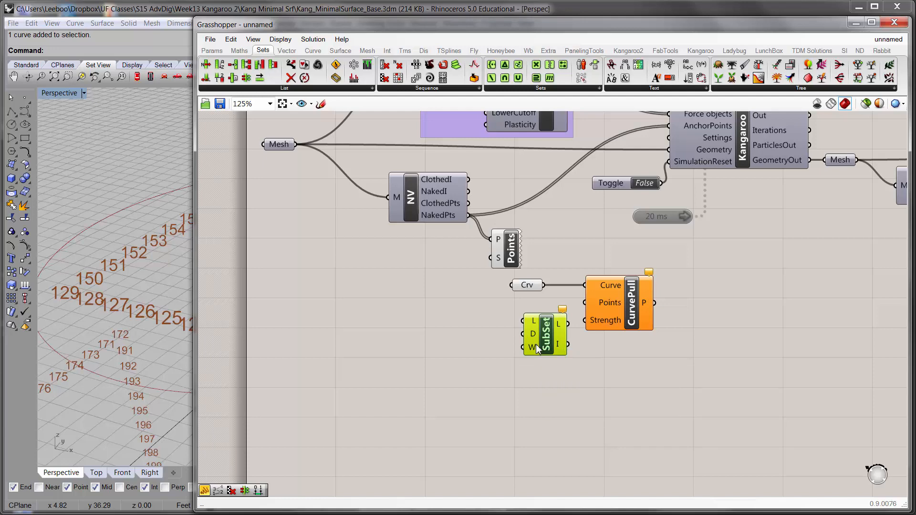
Bring the Rhino viewport back into view and wire the NakedPts output into the SubSet component's L input.
{"action": "left_click_drag", "start_coordinate": [196, 260], "coordinate": [398, 263]}
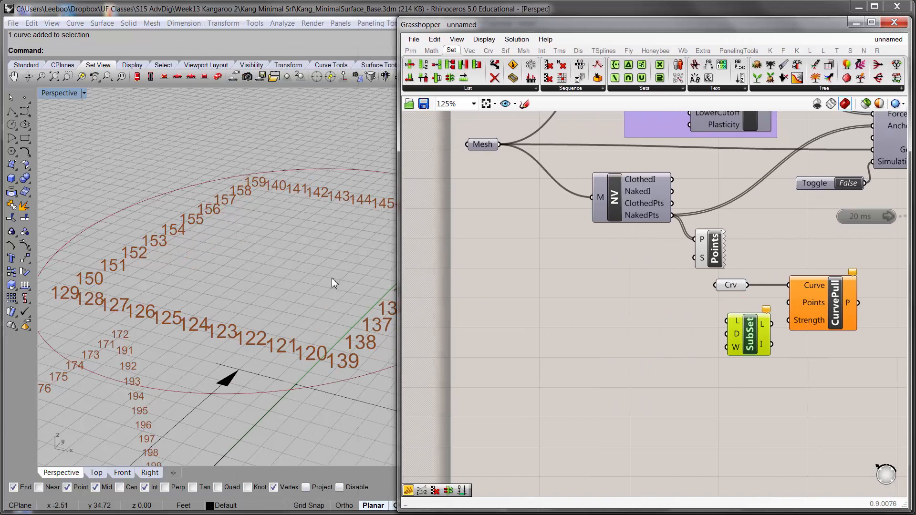
{"action": "left_click_drag", "start_coordinate": [726, 332], "coordinate": [725, 322]}
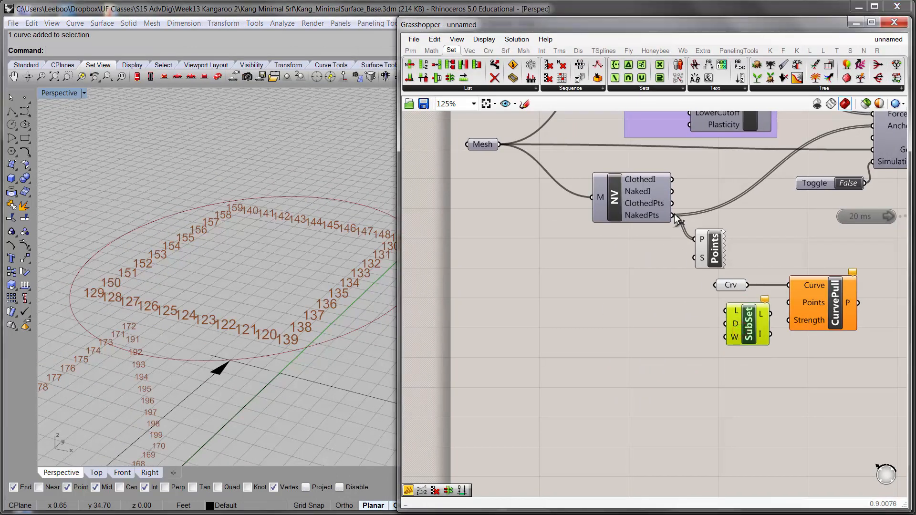
{"action": "left_click_drag", "start_coordinate": [674, 217], "coordinate": [726, 310]}
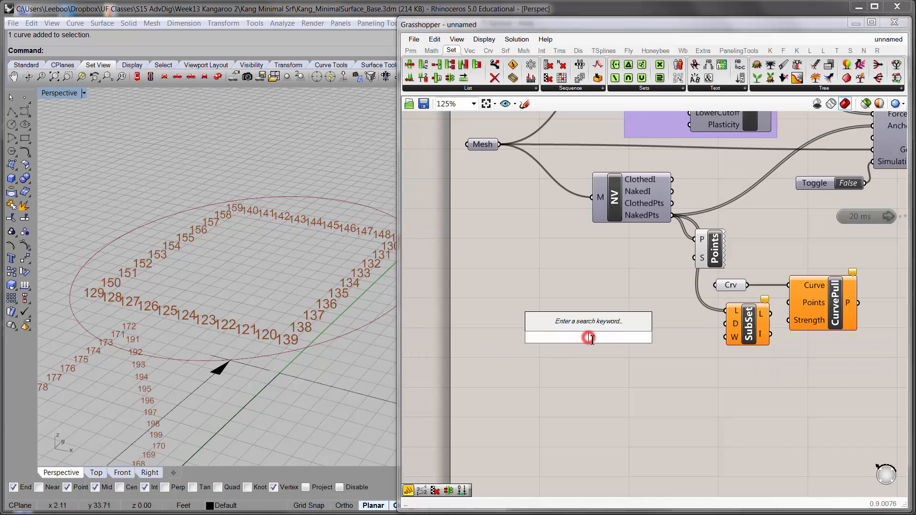
Find the Construct Domain component by searching for "doma" and place it ahead of the SubSet component.
{"action": "double_click", "coordinate": [590, 339]}
{"action": "type", "text": "doma"}
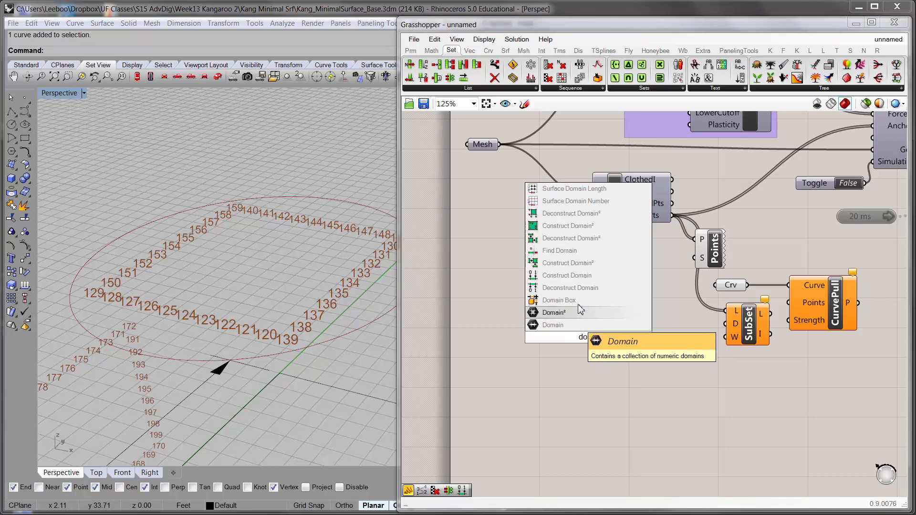
{"action": "left_click", "coordinate": [587, 287]}
{"action": "left_click_drag", "start_coordinate": [579, 337], "coordinate": [614, 314]}
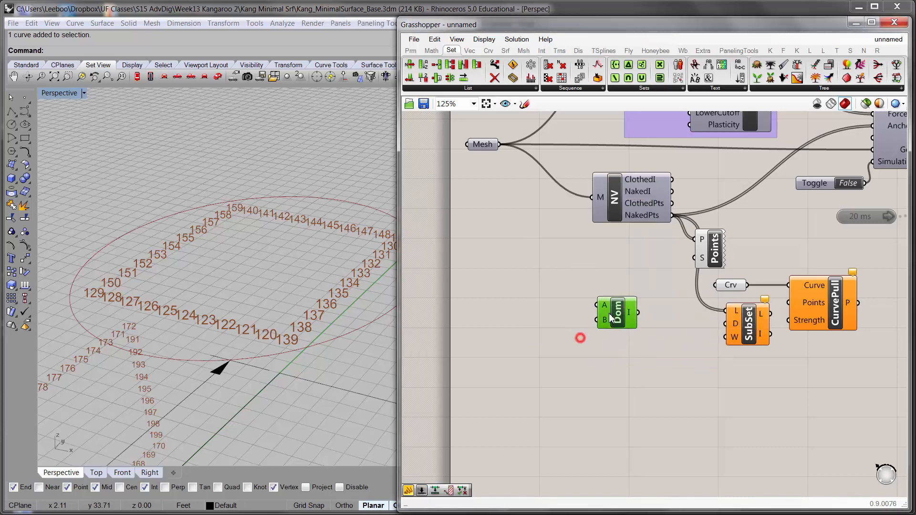
Add a panel containing 120 ahead of the Construct Domain component, shrink it and duplicate it.
{"action": "double_click", "coordinate": [553, 313]}
{"action": "type", "text": "//"}
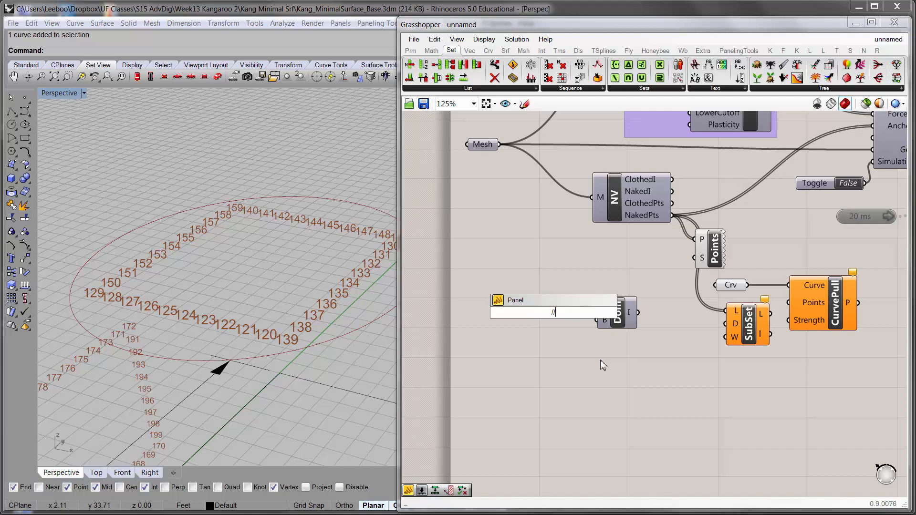
{"action": "type", "text": "120"}
{"action": "key", "text": "Return"}
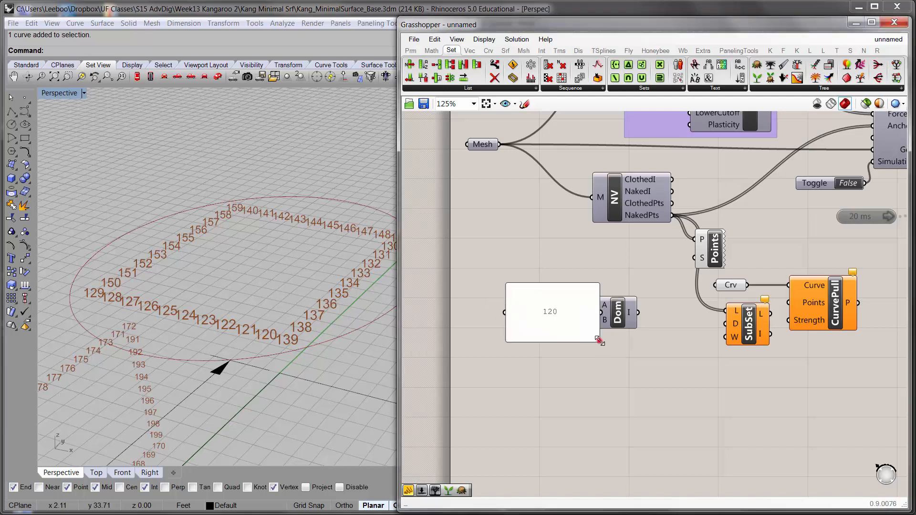
{"action": "left_click_drag", "start_coordinate": [599, 339], "coordinate": [552, 305]}
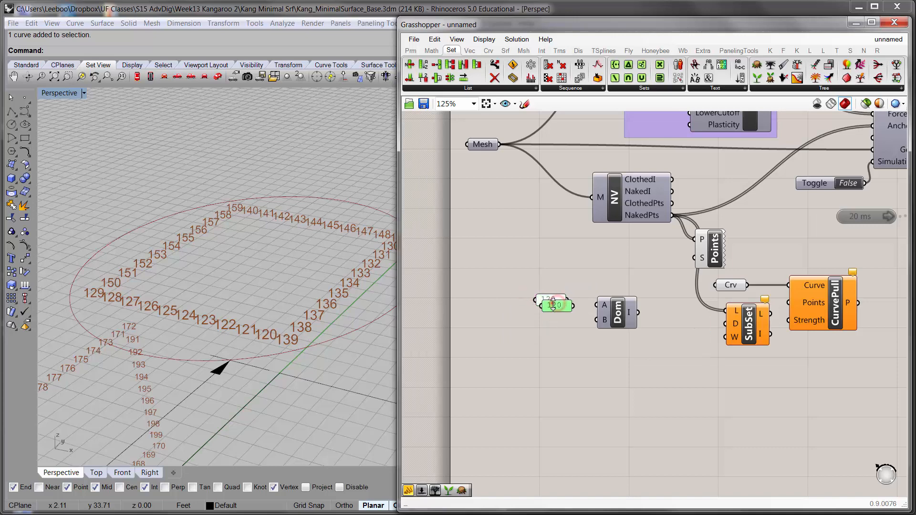
Set one of the two panels to 159 and place it directly beneath the 120 panel.
{"action": "double_click", "coordinate": [552, 302]}
{"action": "type", "text": "159"}
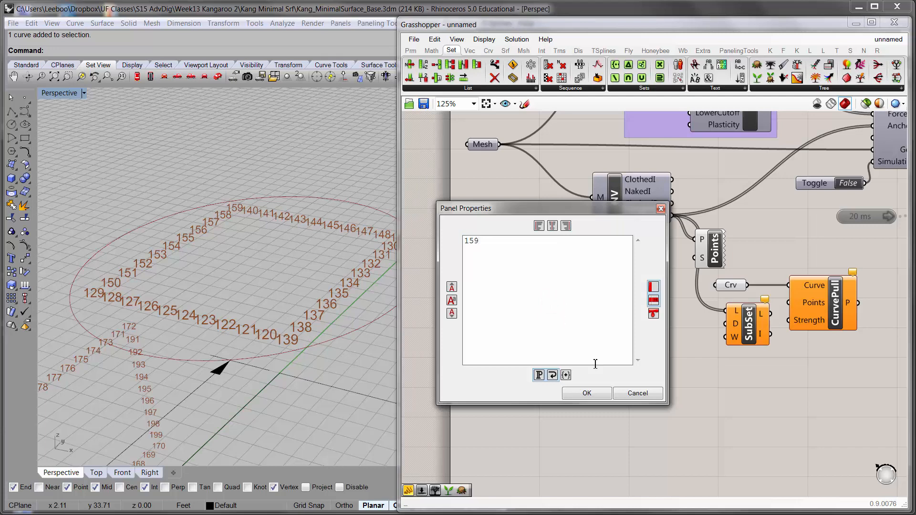
{"action": "left_click", "coordinate": [586, 393]}
{"action": "left_click_drag", "start_coordinate": [560, 304], "coordinate": [556, 329]}
Wire the 120 and 159 panels into the domain's A and B inputs and the domain into SubSet's D input.
{"action": "left_click_drag", "start_coordinate": [615, 317], "coordinate": [726, 323]}
{"action": "right_click_drag", "start_coordinate": [731, 342], "coordinate": [711, 341]}
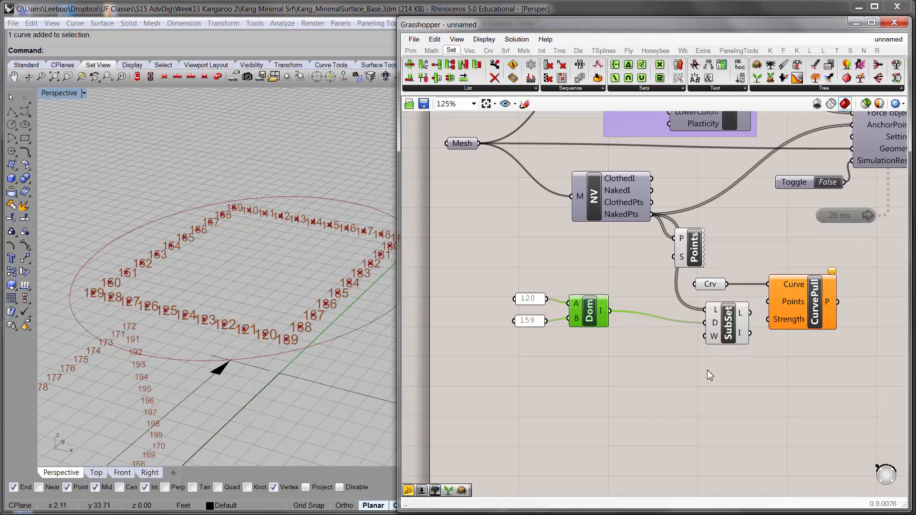
{"action": "left_click", "coordinate": [727, 329]}
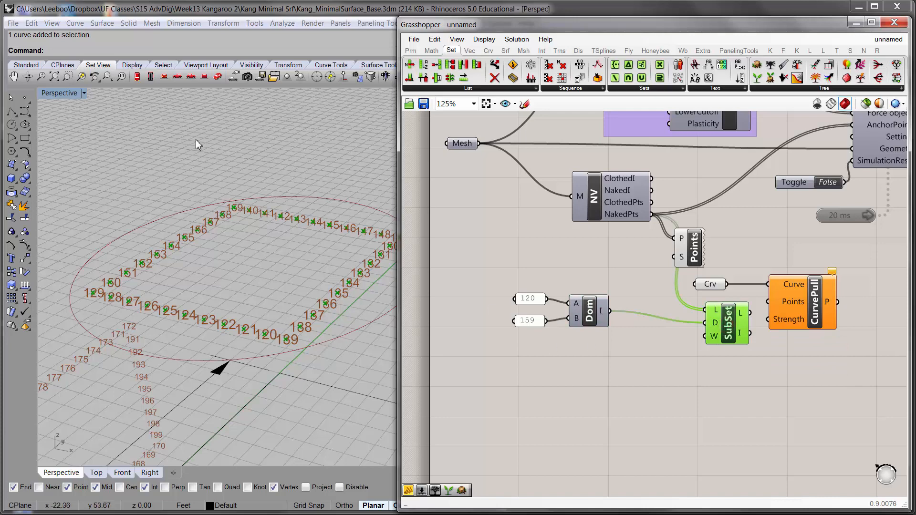
{"action": "right_click_drag", "start_coordinate": [239, 319], "coordinate": [273, 280]}
{"action": "right_click_drag", "start_coordinate": [248, 189], "coordinate": [253, 230]}
Move CurvePull farther from the SubSet component and wire SubSet's L output into its Points input.
{"action": "left_click_drag", "start_coordinate": [795, 302], "coordinate": [831, 302]}
{"action": "left_click", "coordinate": [795, 303]}
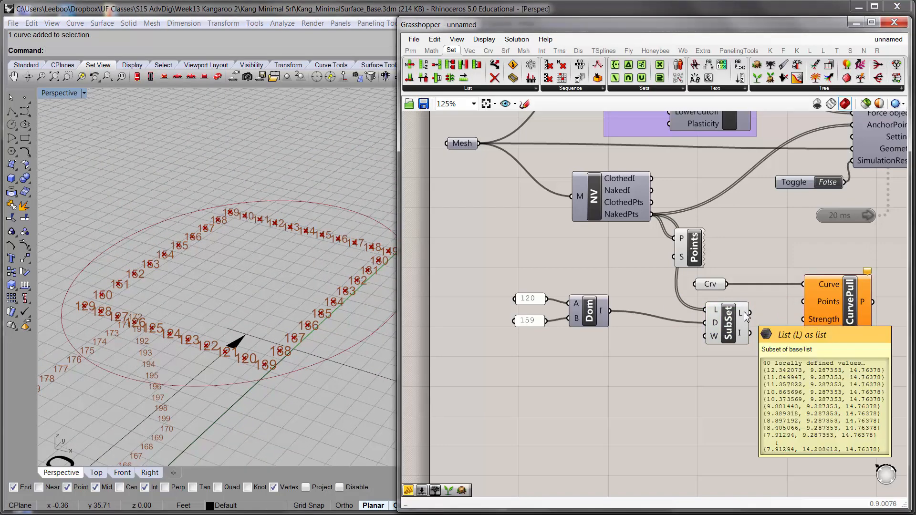
{"action": "mouse_move", "coordinate": [743, 333]}
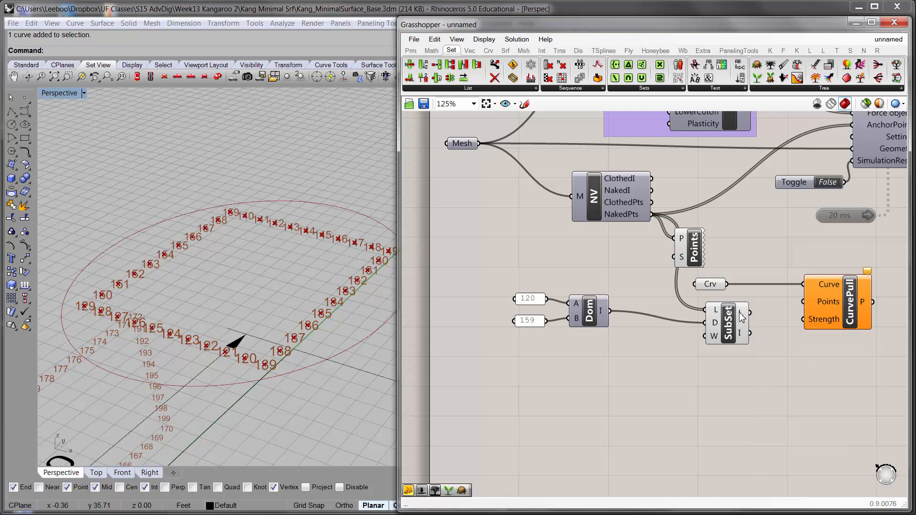
{"action": "left_click_drag", "start_coordinate": [750, 313], "coordinate": [803, 305]}
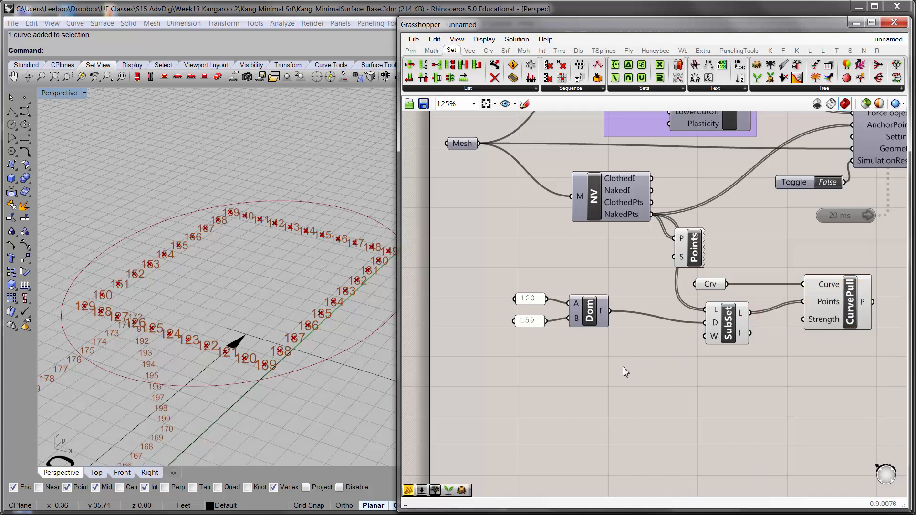
Add a panel containing "120 to 159" beneath the Construct Domain component and shrink it to a single line.
{"action": "double_click", "coordinate": [568, 338]}
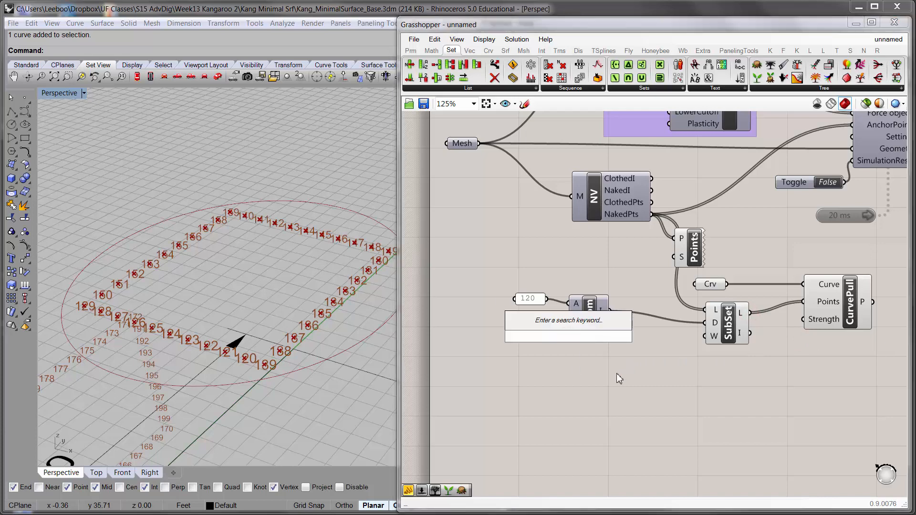
{"action": "type", "text": "120"}
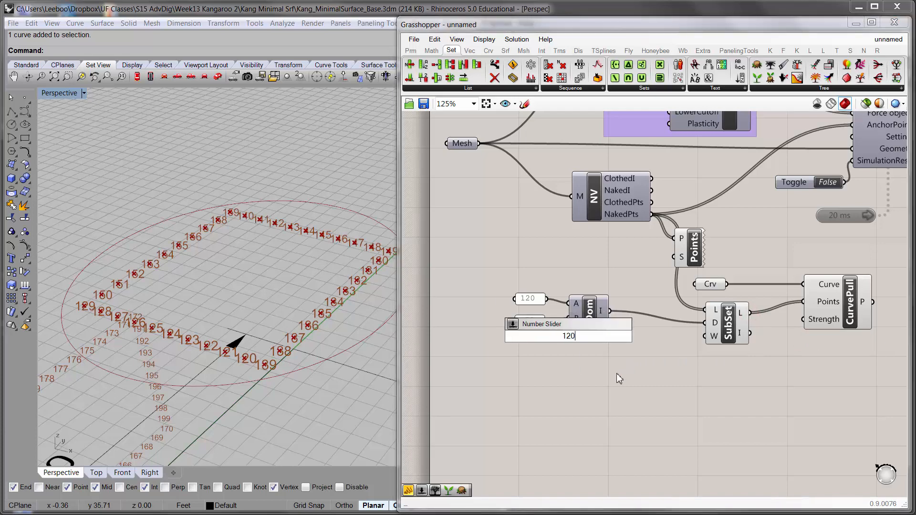
{"action": "key", "text": "BackSpace"}
{"action": "key", "text": "BackSpace"}
{"action": "key", "text": "BackSpace"}
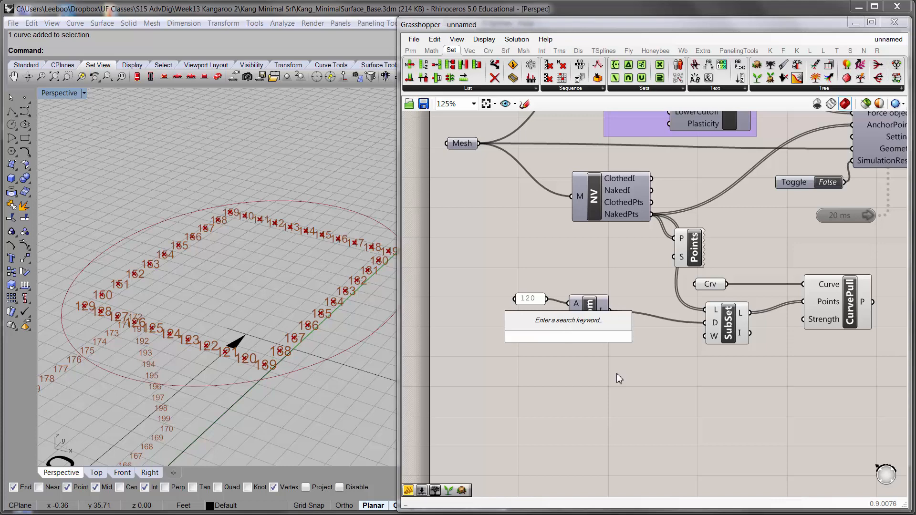
{"action": "type", "text": "//1"}
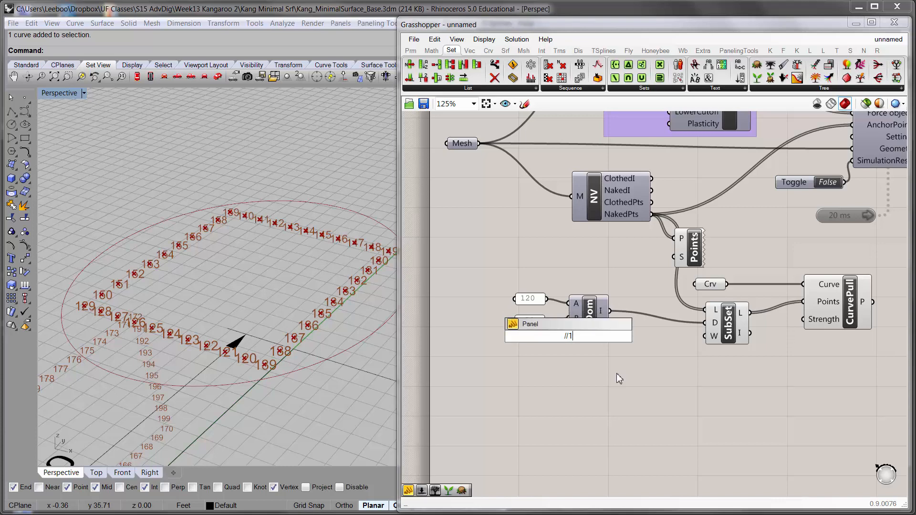
{"action": "type", "text": "20 to 159"}
{"action": "key", "text": "Return"}
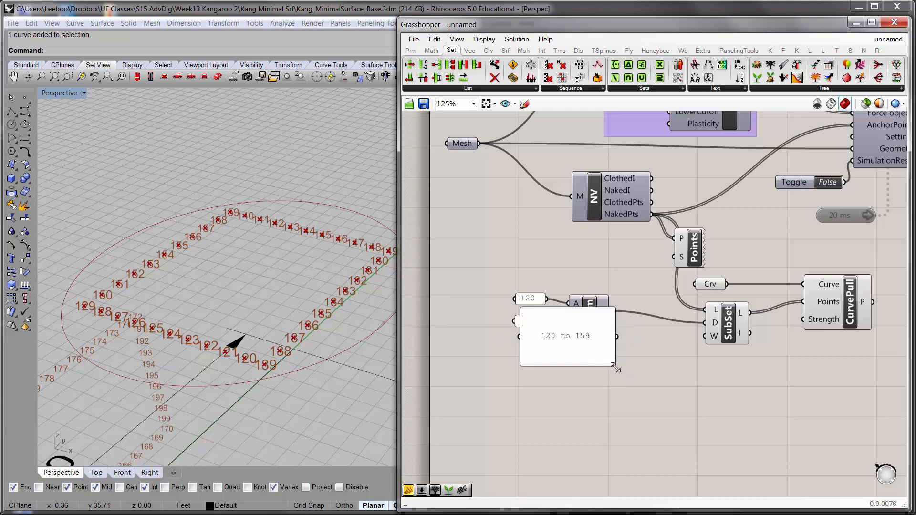
{"action": "left_click", "coordinate": [610, 364]}
{"action": "left_click", "coordinate": [555, 378]}
Wire the "120 to 159" panel into SubSet's D input in place of the Construct Domain output.
{"action": "left_click_drag", "start_coordinate": [565, 352], "coordinate": [705, 323]}
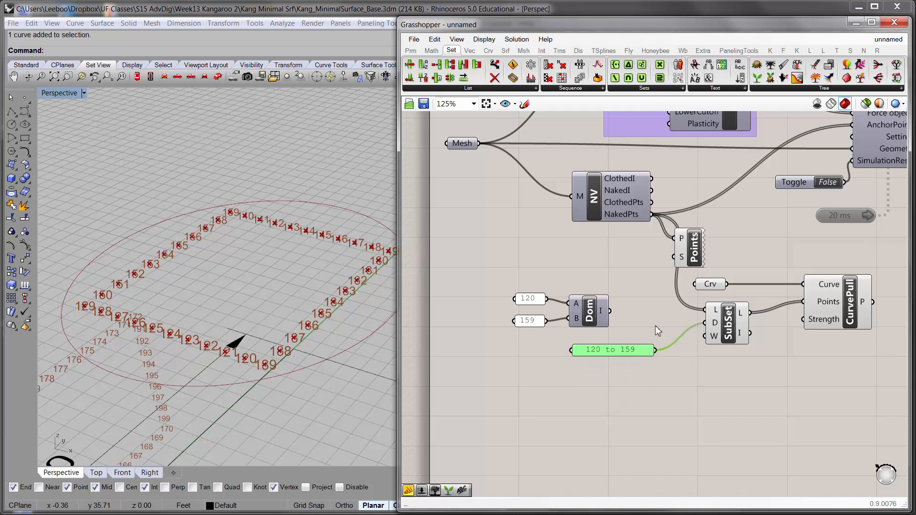
{"action": "left_click", "coordinate": [709, 373]}
{"action": "left_click", "coordinate": [718, 321]}
{"action": "left_click", "coordinate": [706, 379]}
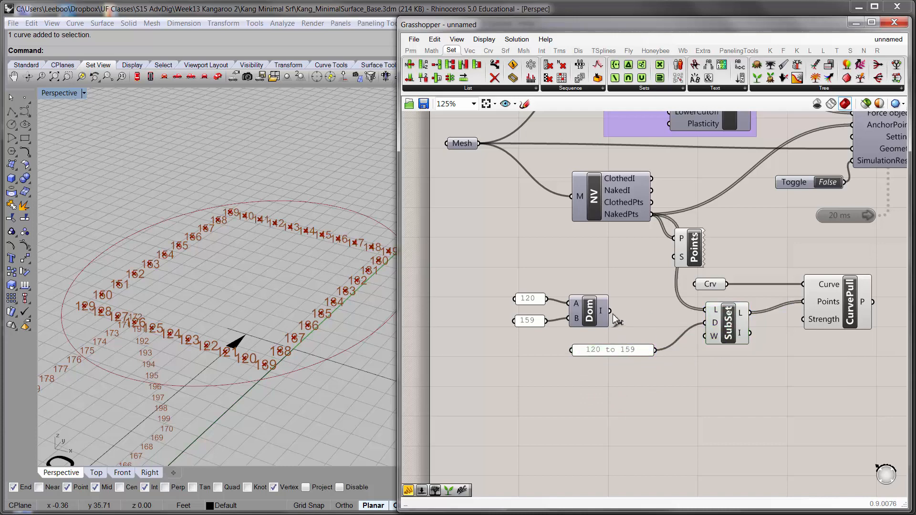
Reconnect the Construct Domain output to SubSet's D input and move the domain group and the "120 to 159" panel closer to SubSet.
{"action": "left_click_drag", "start_coordinate": [610, 311], "coordinate": [705, 323]}
{"action": "left_click_drag", "start_coordinate": [493, 293], "coordinate": [639, 317]}
{"action": "left_click", "coordinate": [608, 370]}
{"action": "left_click_drag", "start_coordinate": [622, 351], "coordinate": [631, 347]}
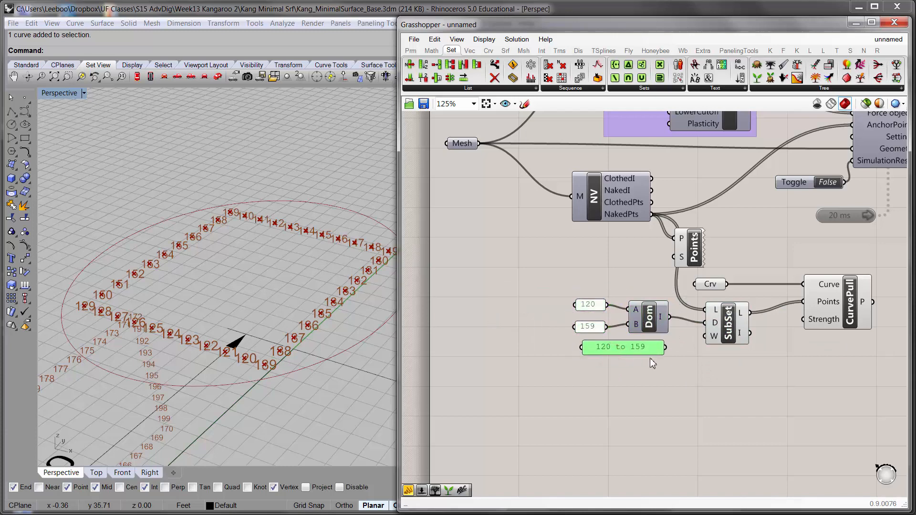
{"action": "left_click", "coordinate": [651, 370]}
Add a number slider from 0 to 5000, set it to 1400, wire it into CurvePull's Strength input and place it beneath SubSet.
{"action": "right_click_drag", "start_coordinate": [652, 370], "coordinate": [604, 356]}
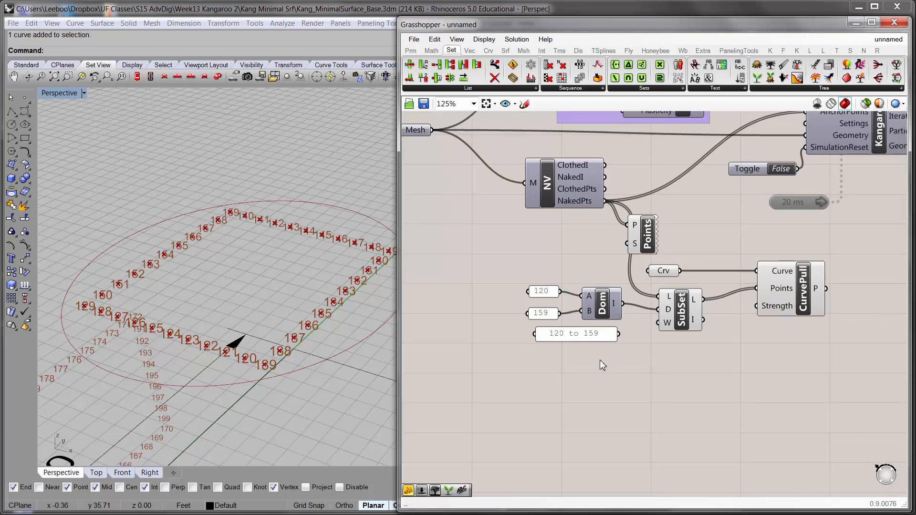
{"action": "mouse_move", "coordinate": [282, 318]}
{"action": "right_mouse_down"}
{"action": "mouse_move", "coordinate": [268, 291]}
{"action": "mouse_move", "coordinate": [276, 285]}
{"action": "mouse_move", "coordinate": [277, 302]}
{"action": "right_mouse_up"}
{"action": "scroll", "coordinate": [276, 283], "scroll_direction": "down", "scroll_amount": 3}
{"action": "right_click_drag", "start_coordinate": [734, 377], "coordinate": [733, 363]}
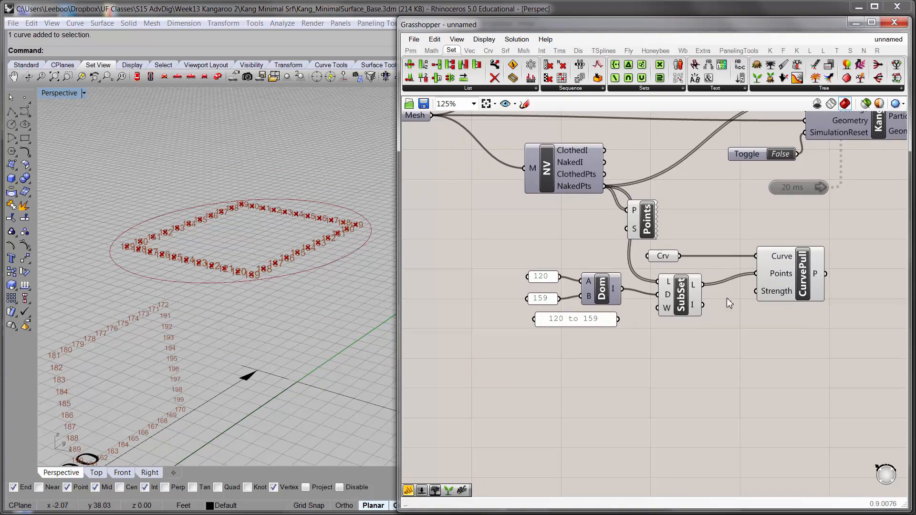
{"action": "mouse_move", "coordinate": [789, 294]}
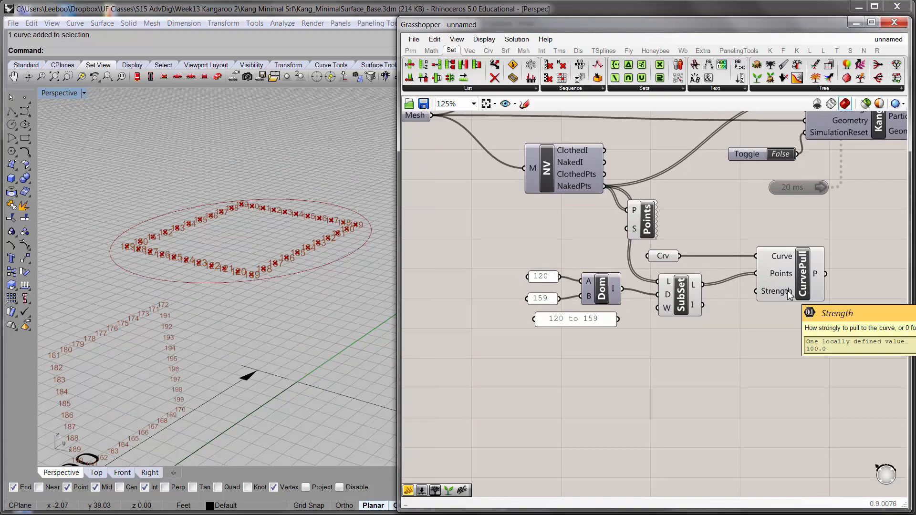
{"action": "double_click", "coordinate": [666, 387]}
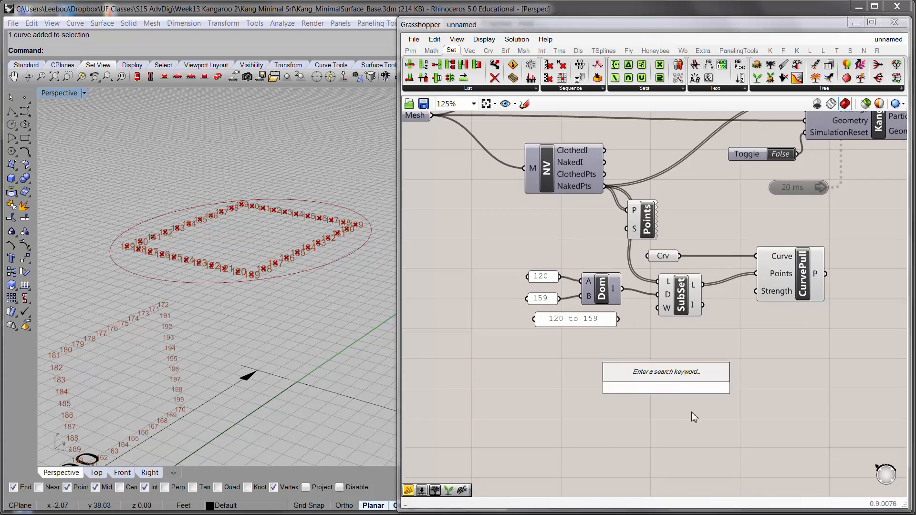
{"action": "type", "text": "0<5000"}
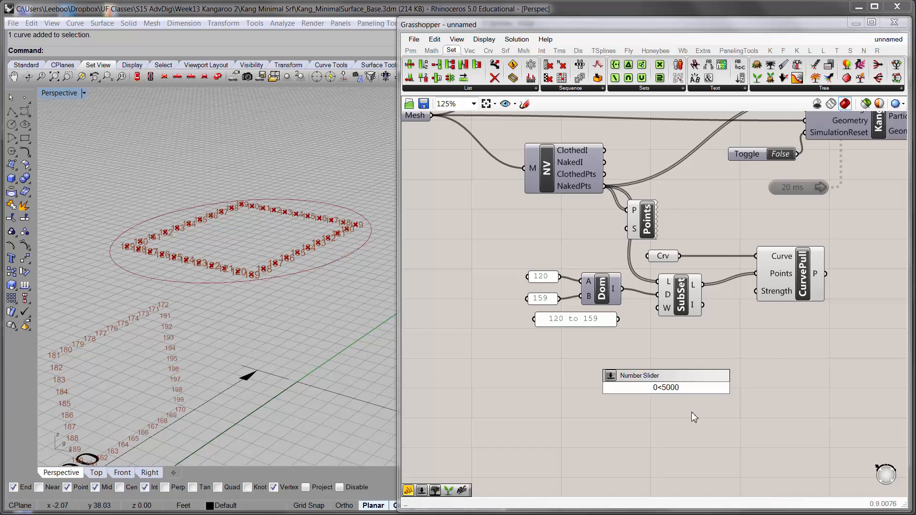
{"action": "key", "text": "Return"}
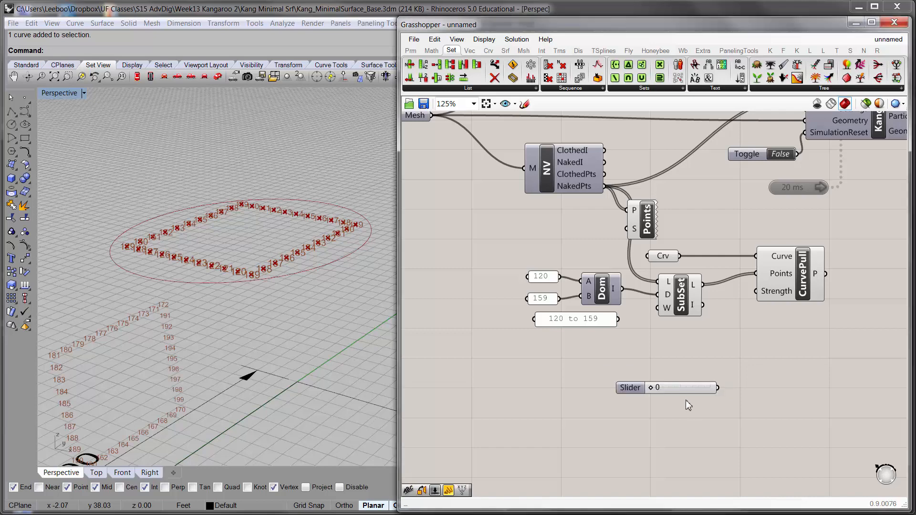
{"action": "left_click_drag", "start_coordinate": [651, 388], "coordinate": [756, 291]}
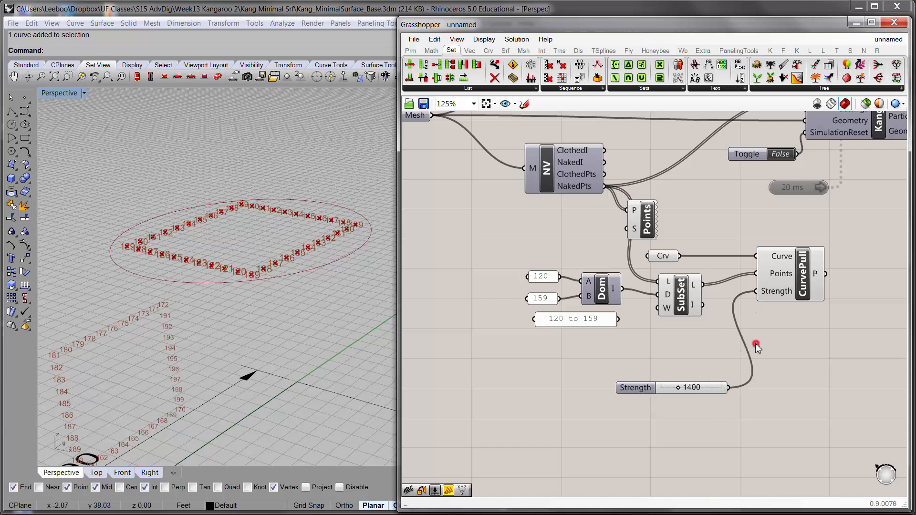
{"action": "left_click_drag", "start_coordinate": [662, 387], "coordinate": [638, 349]}
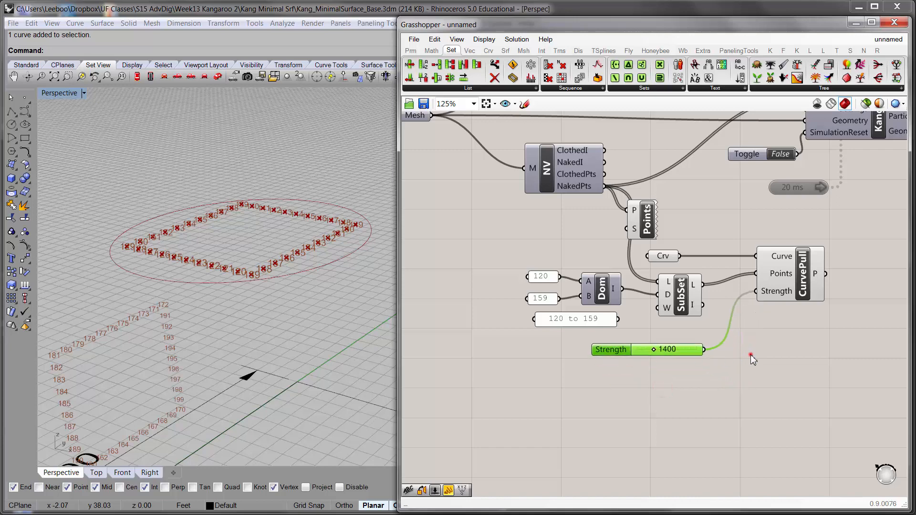
{"action": "left_click", "coordinate": [751, 355]}
Wire CurvePull's P output into Kangaroo's Force objects input alongside the Springs, and flatten that input.
{"action": "scroll", "coordinate": [752, 348], "scroll_direction": "down", "scroll_amount": 1}
{"action": "right_click_drag", "start_coordinate": [754, 342], "coordinate": [665, 378]}
{"action": "scroll", "coordinate": [665, 377], "scroll_direction": "down", "scroll_amount": 1}
{"action": "right_click_drag", "start_coordinate": [760, 315], "coordinate": [731, 362]}
{"action": "scroll", "coordinate": [715, 333], "scroll_direction": "up", "scroll_amount": 2}
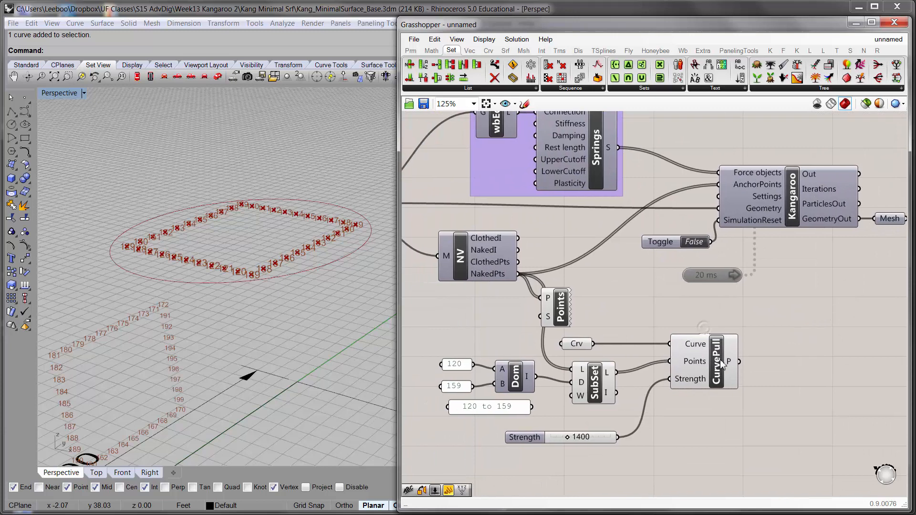
{"action": "left_click_drag", "start_coordinate": [733, 364], "coordinate": [752, 172]}
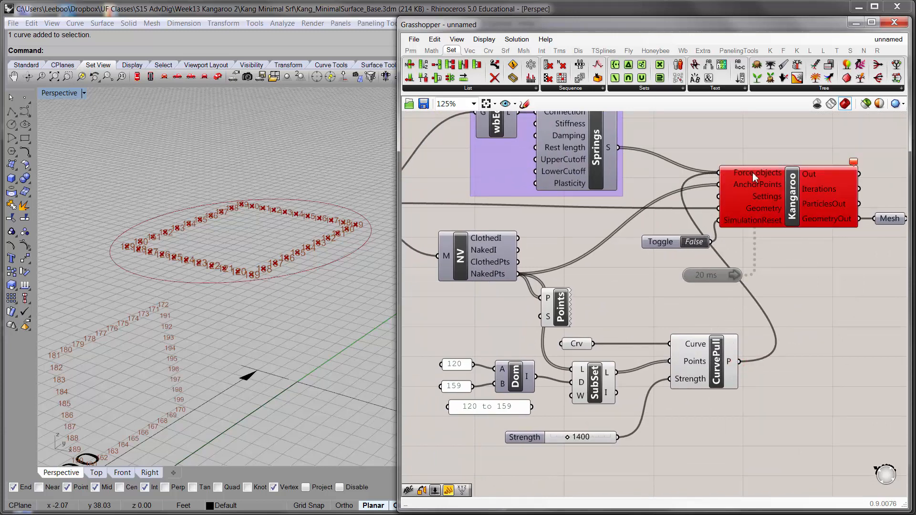
{"action": "left_click", "coordinate": [831, 147]}
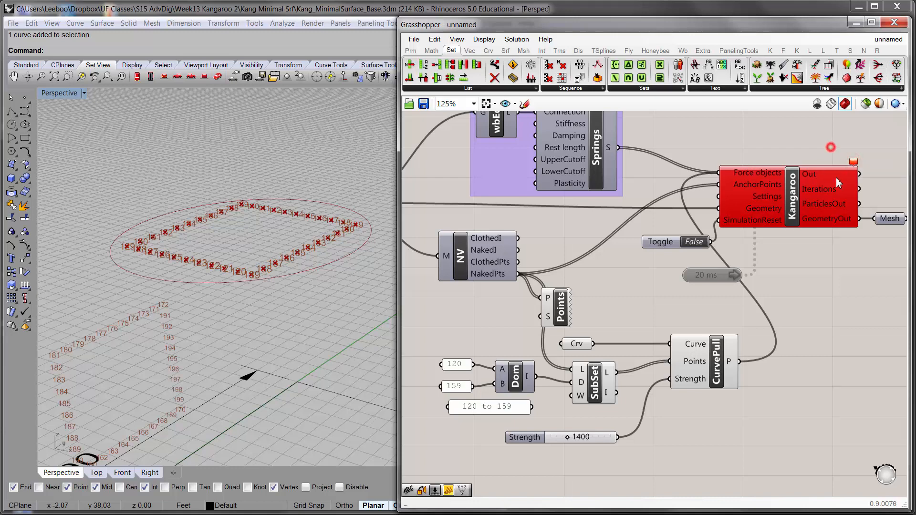
{"action": "right_click", "coordinate": [747, 173]}
{"action": "left_click", "coordinate": [788, 256]}
{"action": "left_click", "coordinate": [834, 301]}
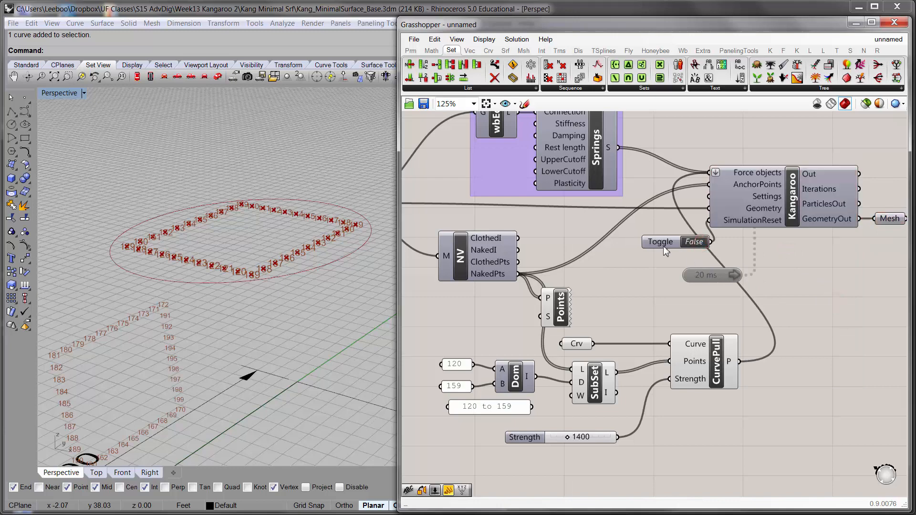
Shift the Toggle and the 20 ms timer slightly farther from the Kangaroo component.
{"action": "left_click_drag", "start_coordinate": [663, 245], "coordinate": [649, 242]}
{"action": "left_click_drag", "start_coordinate": [697, 276], "coordinate": [689, 277]}
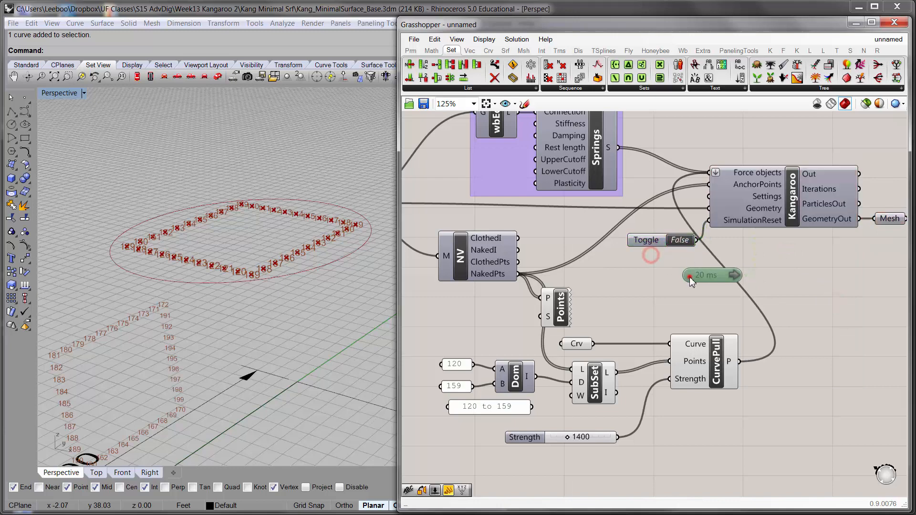
{"action": "left_click", "coordinate": [646, 280]}
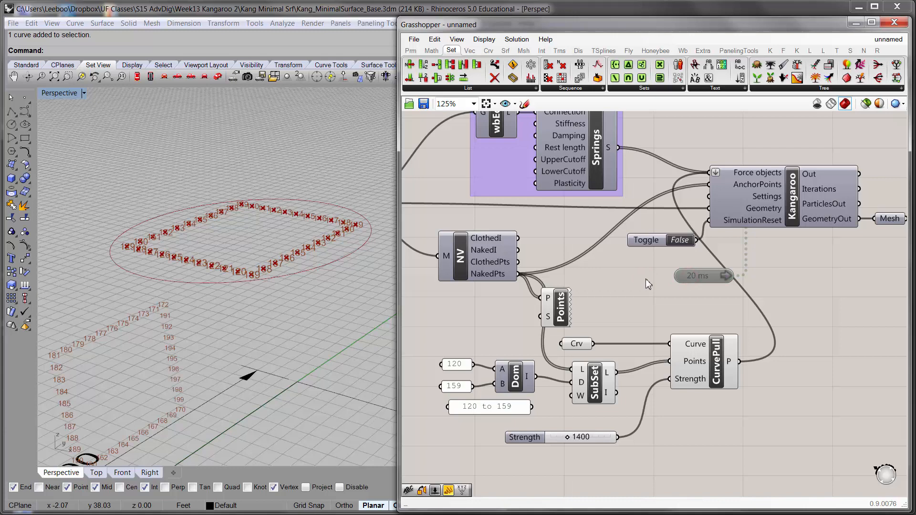
Move the NV component closer to the input Mesh and shift the Points list component along with it.
{"action": "right_click_drag", "start_coordinate": [717, 194], "coordinate": [814, 208]}
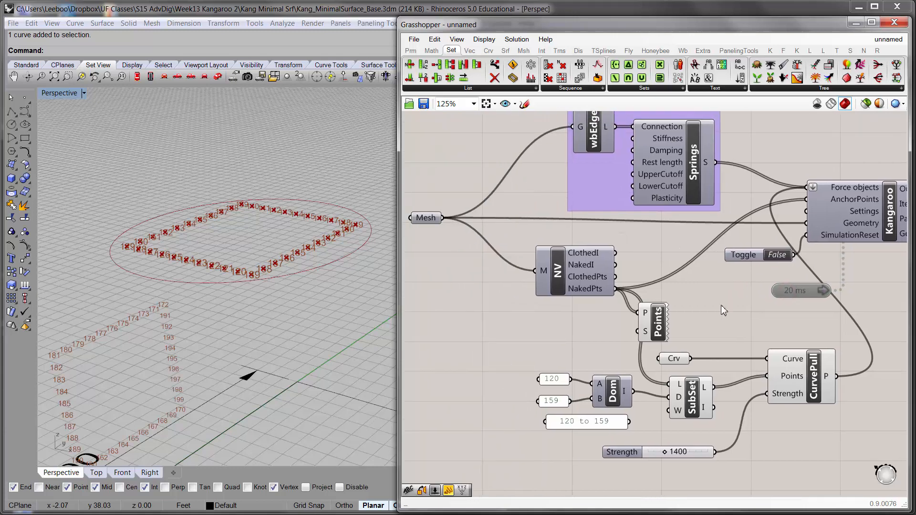
{"action": "right_click_drag", "start_coordinate": [716, 301], "coordinate": [772, 270]}
{"action": "left_click", "coordinate": [641, 237]}
{"action": "scroll", "coordinate": [626, 258], "scroll_direction": "down", "scroll_amount": 1}
{"action": "right_click_drag", "start_coordinate": [685, 282], "coordinate": [570, 281]}
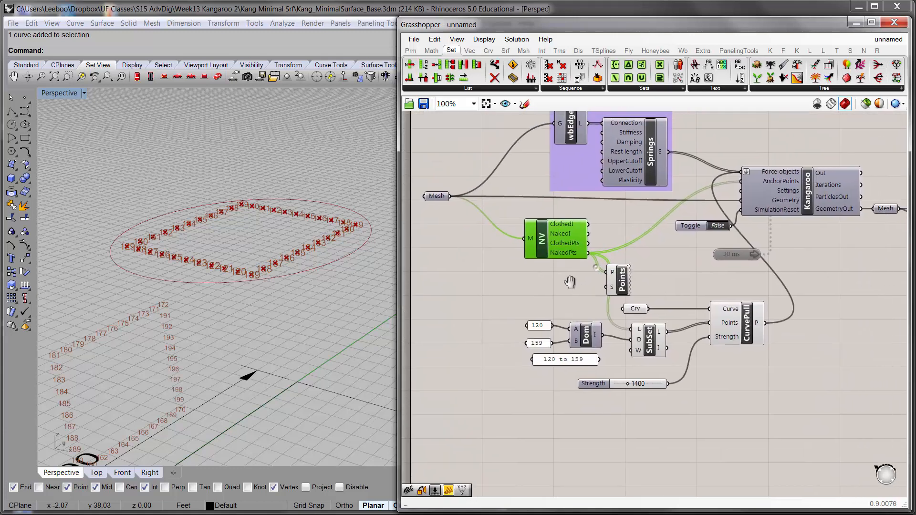
{"action": "left_click_drag", "start_coordinate": [558, 256], "coordinate": [505, 266]}
{"action": "left_click_drag", "start_coordinate": [612, 279], "coordinate": [588, 277]}
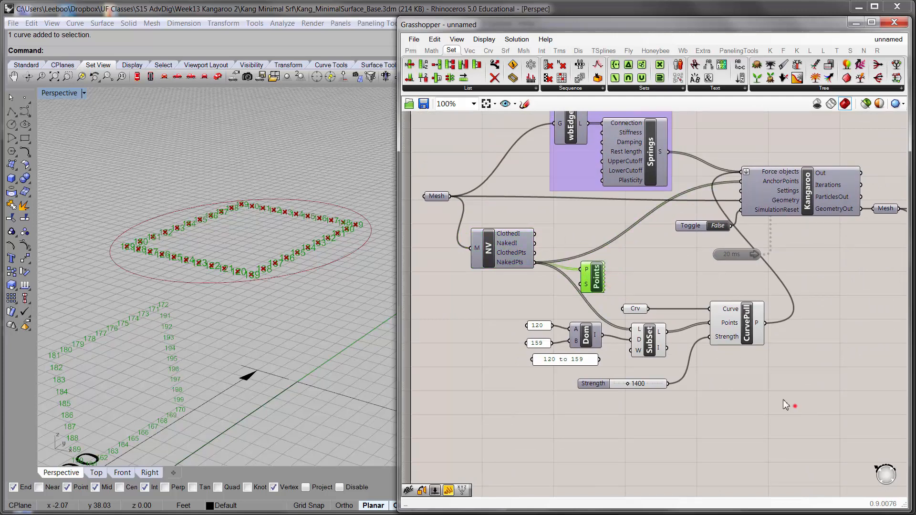
Move the whole CurvePull group, including its curve, domain, SubSet and Strength slider, beneath the NV component.
{"action": "left_click_drag", "start_coordinate": [475, 302], "coordinate": [794, 403]}
{"action": "left_click_drag", "start_coordinate": [728, 339], "coordinate": [597, 361]}
{"action": "right_click_drag", "start_coordinate": [630, 353], "coordinate": [701, 362]}
{"action": "left_click", "coordinate": [694, 292]}
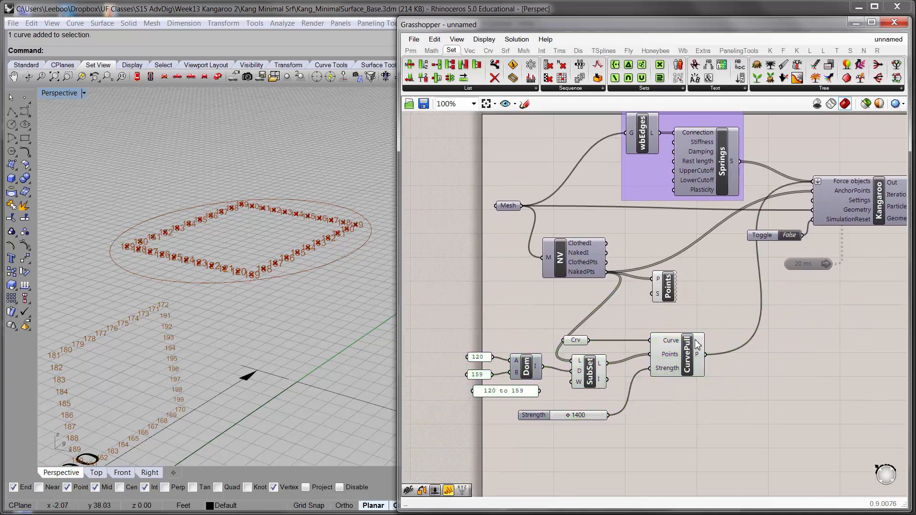
{"action": "right_click_drag", "start_coordinate": [625, 293], "coordinate": [594, 276]}
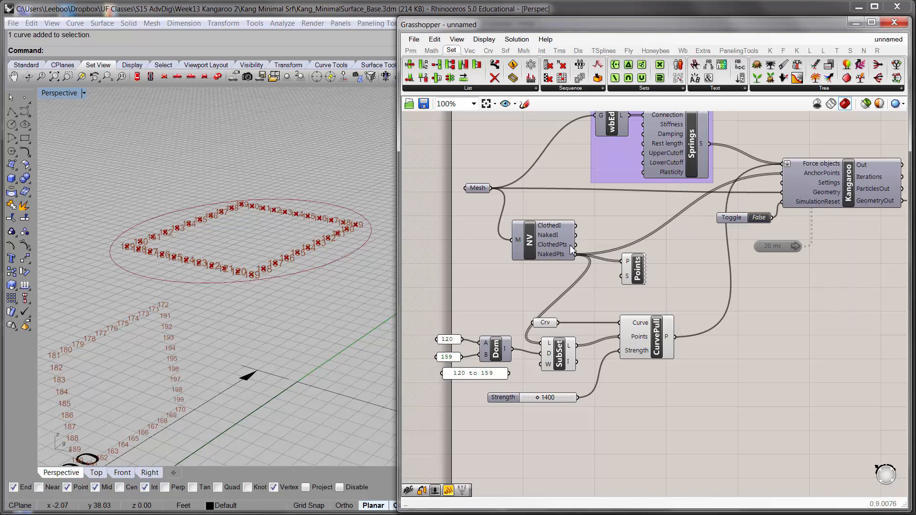
Turn on the preview of the Mesh component connected to Kangaroo's GeometryOut.
{"action": "scroll", "coordinate": [324, 221], "scroll_direction": "down", "scroll_amount": 3}
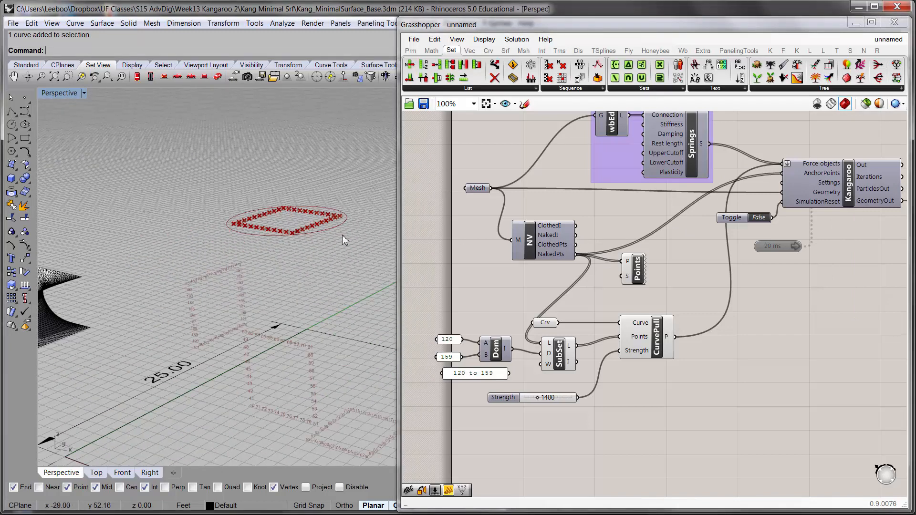
{"action": "right_click_drag", "start_coordinate": [377, 243], "coordinate": [352, 242]}
{"action": "mouse_move", "coordinate": [747, 264]}
{"action": "right_mouse_down"}
{"action": "mouse_move", "coordinate": [706, 270]}
{"action": "mouse_move", "coordinate": [610, 257]}
{"action": "right_mouse_up"}
{"action": "mouse_move", "coordinate": [706, 263]}
{"action": "right_mouse_down"}
{"action": "mouse_move", "coordinate": [596, 288]}
{"action": "mouse_move", "coordinate": [766, 284]}
{"action": "right_mouse_up"}
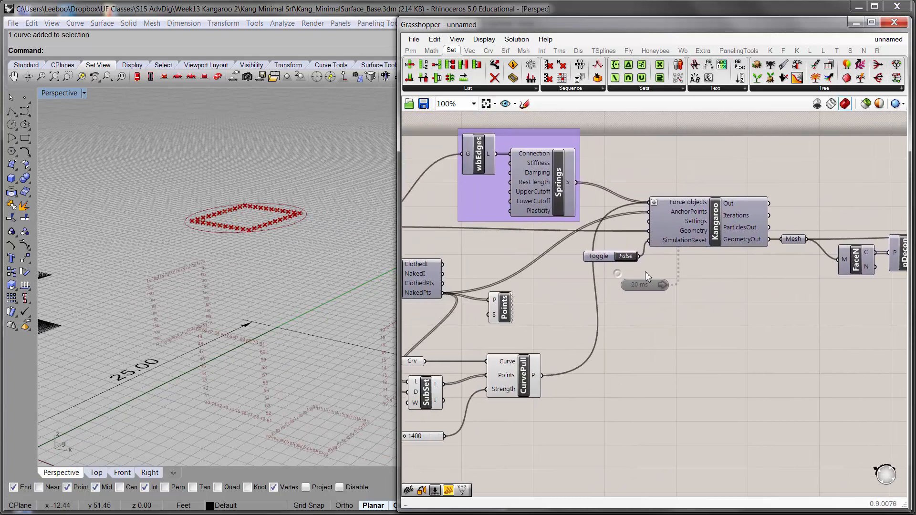
{"action": "right_click_drag", "start_coordinate": [644, 271], "coordinate": [754, 270]}
{"action": "right_click_drag", "start_coordinate": [754, 270], "coordinate": [660, 249]}
{"action": "left_click", "coordinate": [811, 217]}
{"action": "key", "text": "ctrl+a"}
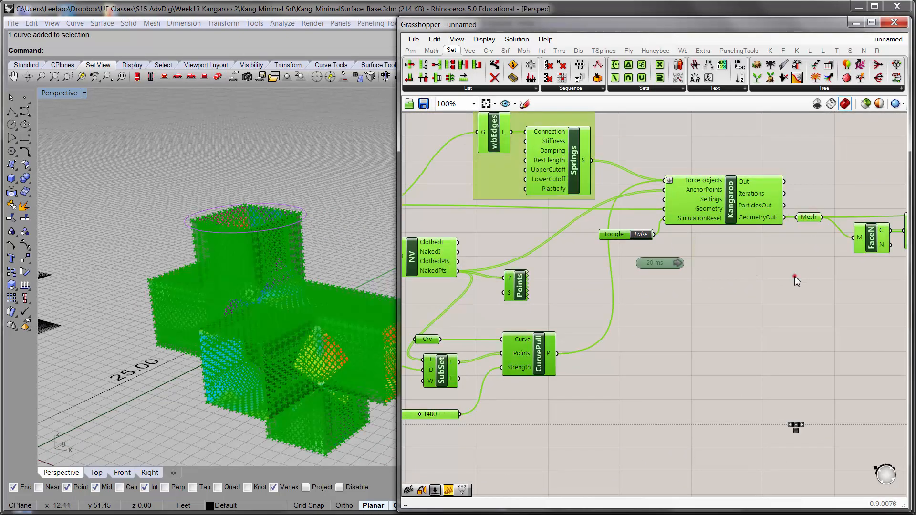
{"action": "left_click", "coordinate": [795, 276]}
{"action": "key", "text": "ctrl+a"}
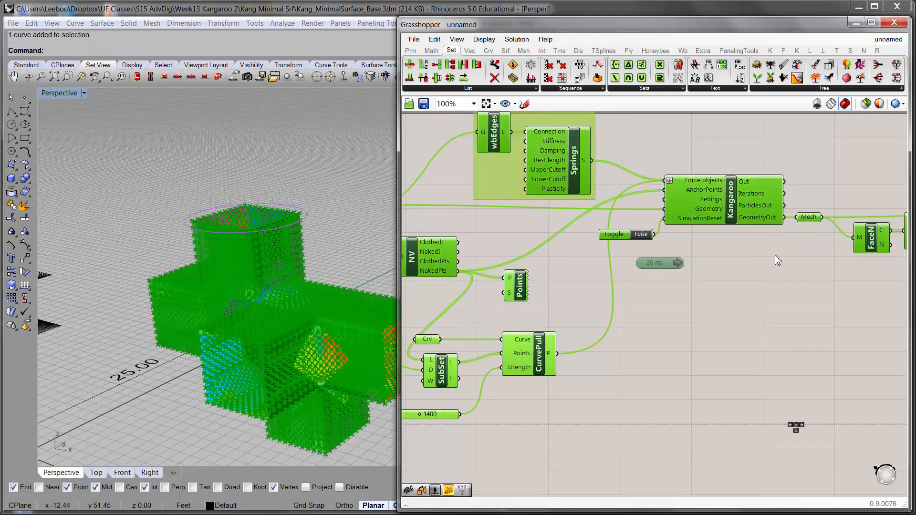
{"action": "left_click", "coordinate": [775, 255]}
{"action": "left_click", "coordinate": [806, 217]}
{"action": "left_click", "coordinate": [792, 282]}
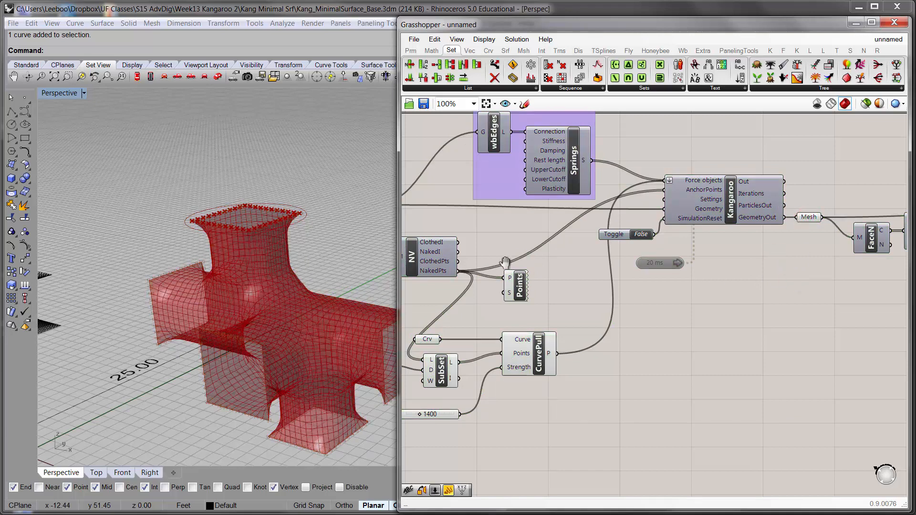
Reset the Kangaroo simulation by switching the Toggle to True and back to False, and start the 20 ms timer.
{"action": "right_click_drag", "start_coordinate": [582, 269], "coordinate": [610, 256]}
{"action": "left_click", "coordinate": [669, 222]}
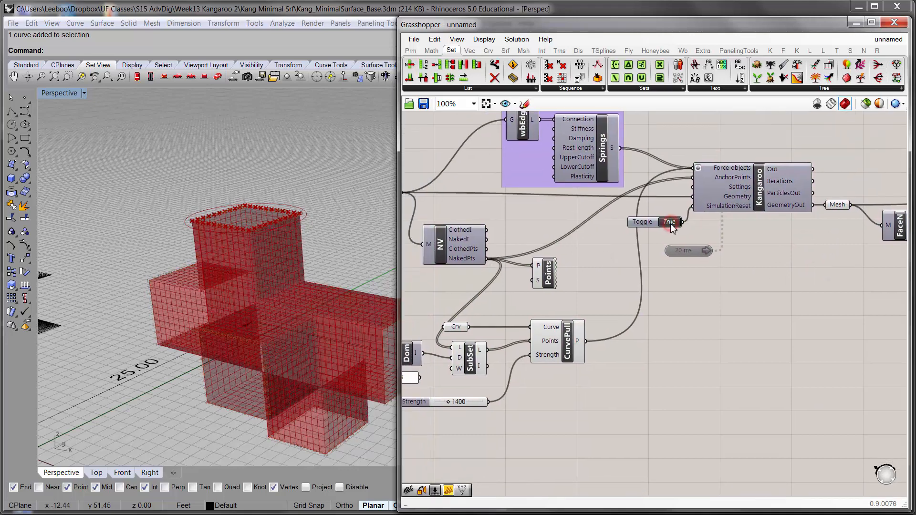
{"action": "left_click", "coordinate": [663, 219]}
{"action": "double_click", "coordinate": [678, 249]}
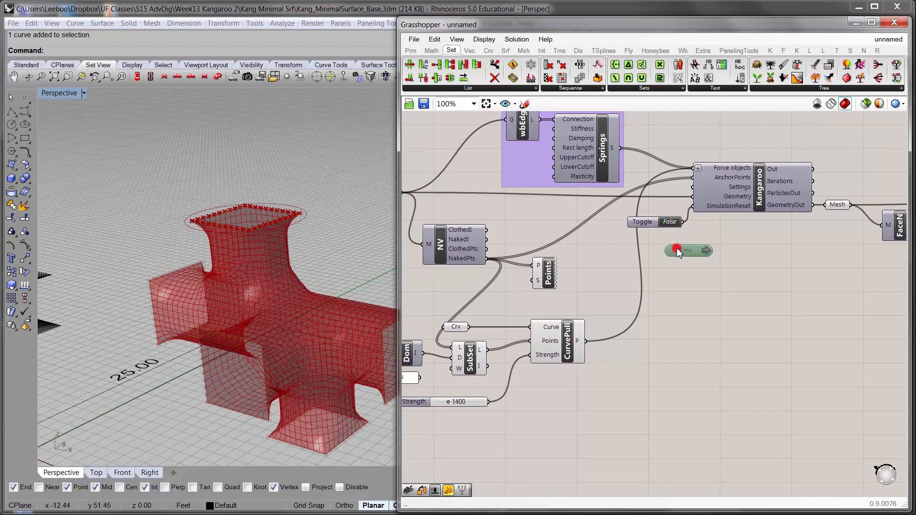
{"action": "right_click_drag", "start_coordinate": [218, 240], "coordinate": [225, 249]}
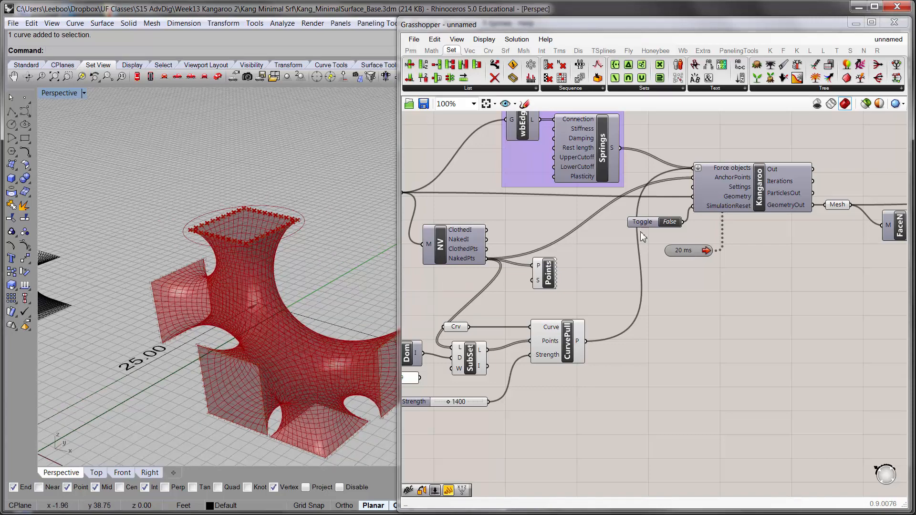
Reset the Kangaroo simulation by setting the Toggle to True and stop the 20 ms timer.
{"action": "left_click", "coordinate": [669, 222]}
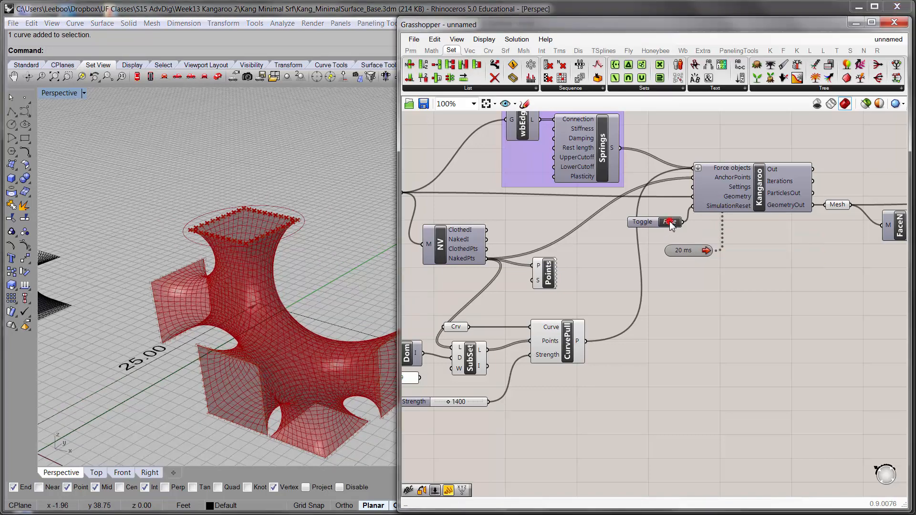
{"action": "left_click", "coordinate": [683, 251]}
{"action": "left_click", "coordinate": [674, 292]}
{"action": "scroll", "coordinate": [615, 285], "scroll_direction": "up", "scroll_amount": 4}
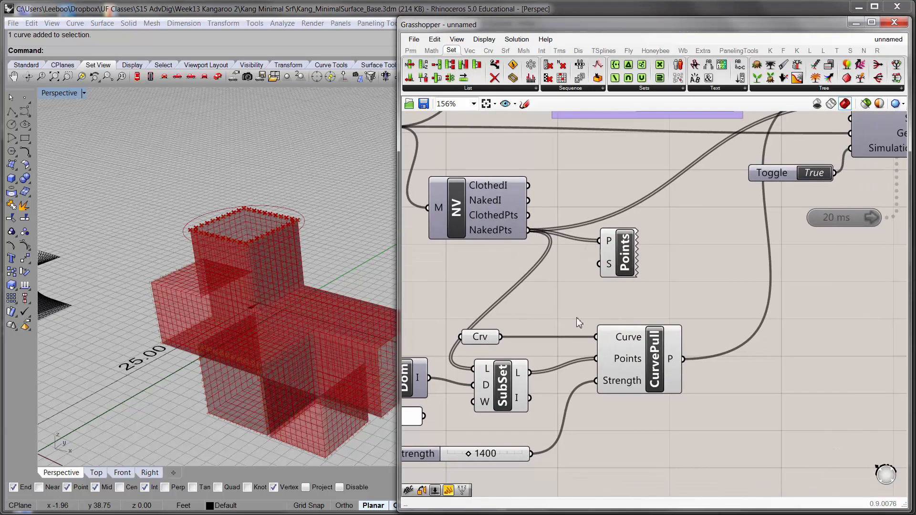
Highlight the Crv and SubSet components in turn to check the circle and selected points at the upper opening.
{"action": "scroll", "coordinate": [578, 322], "scroll_direction": "down", "scroll_amount": 2}
{"action": "left_click_drag", "start_coordinate": [557, 317], "coordinate": [596, 323]}
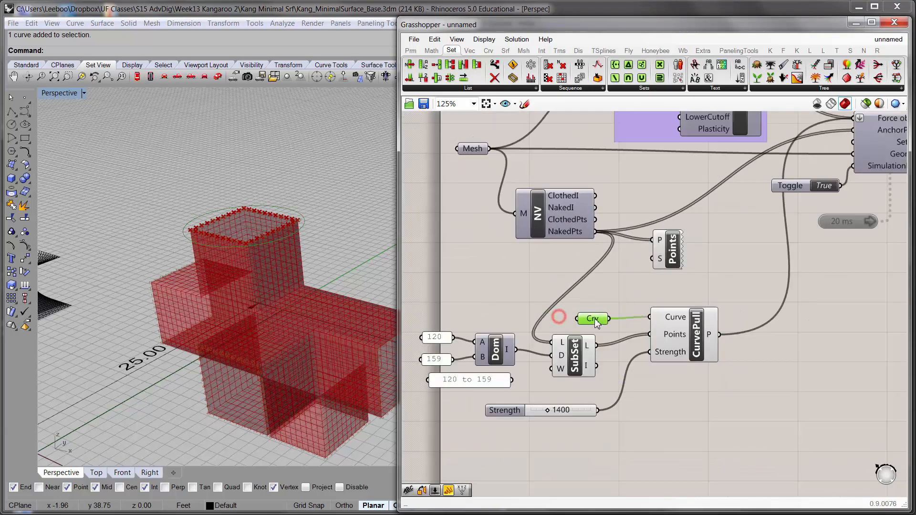
{"action": "left_click", "coordinate": [572, 356]}
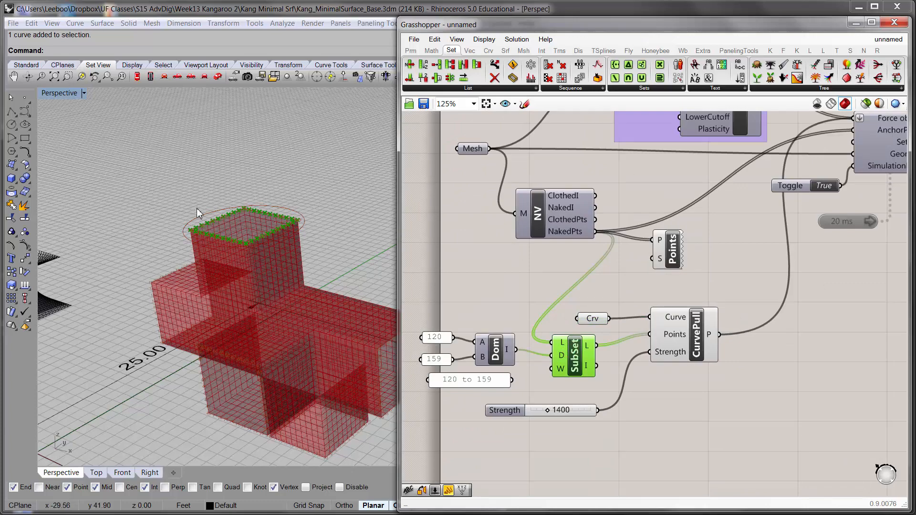
{"action": "right_click_drag", "start_coordinate": [249, 226], "coordinate": [283, 190]}
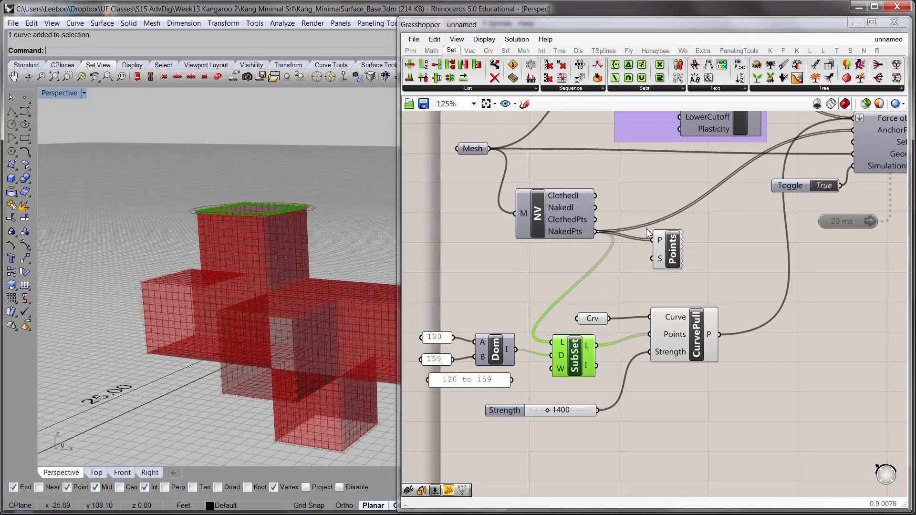
{"action": "mouse_move", "coordinate": [572, 233]}
Add a Cull Index component to the canvas between the NV component and Kangaroo, beside the Points list.
{"action": "left_click", "coordinate": [469, 51]}
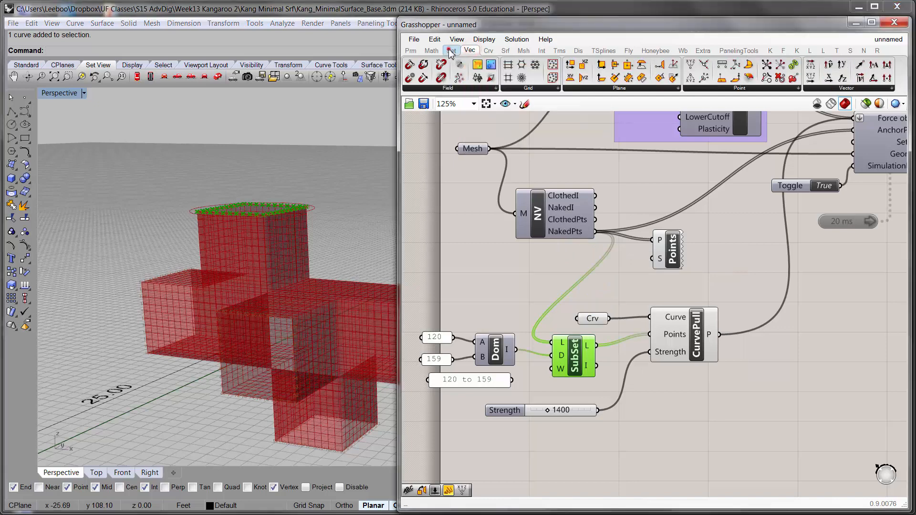
{"action": "left_click", "coordinate": [451, 51]}
{"action": "left_click_drag", "start_coordinate": [400, 132], "coordinate": [233, 131]}
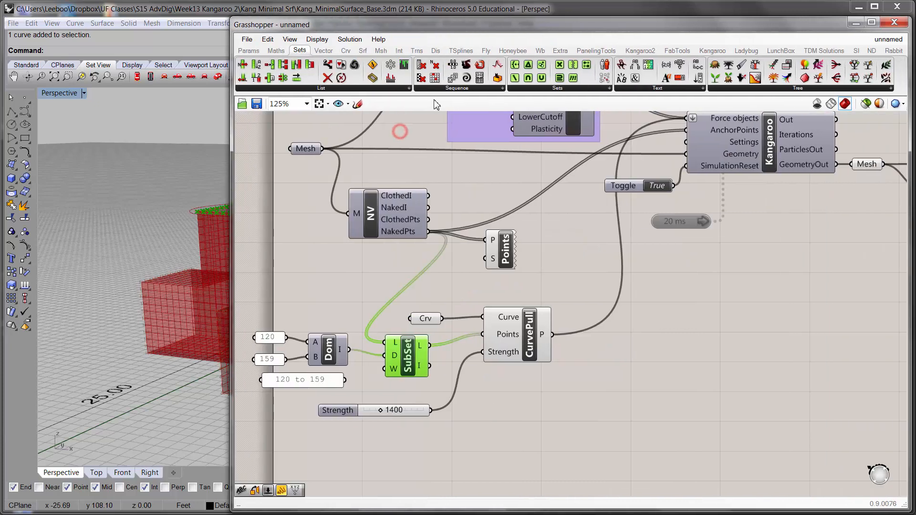
{"action": "left_click", "coordinate": [447, 88]}
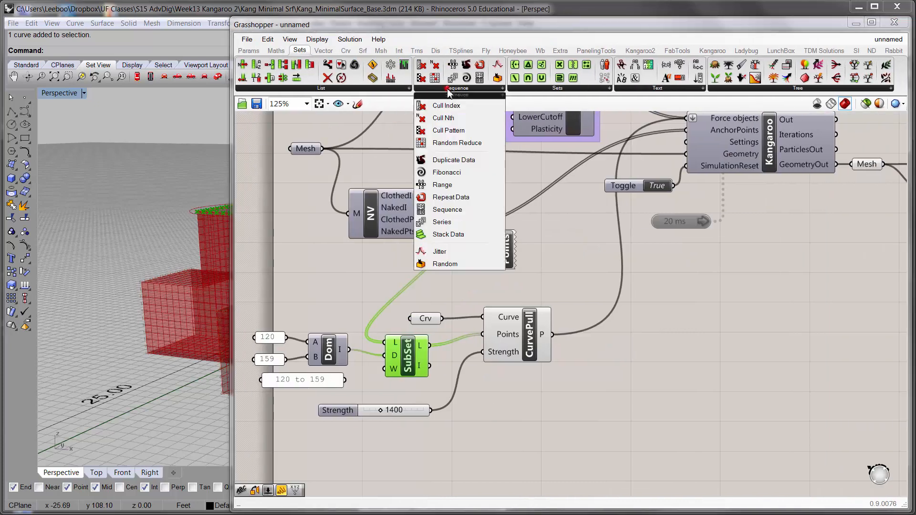
{"action": "left_click", "coordinate": [477, 106]}
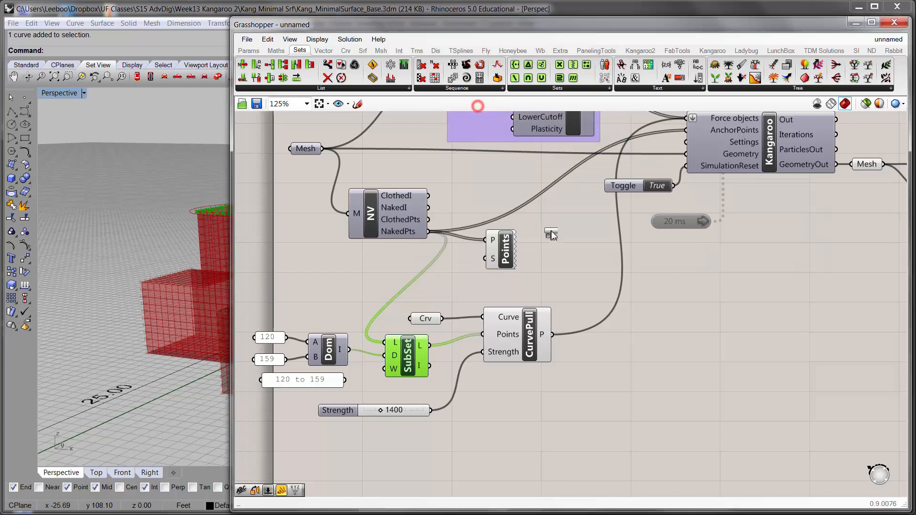
{"action": "left_click", "coordinate": [576, 237]}
{"action": "right_click_drag", "start_coordinate": [591, 261], "coordinate": [618, 329]}
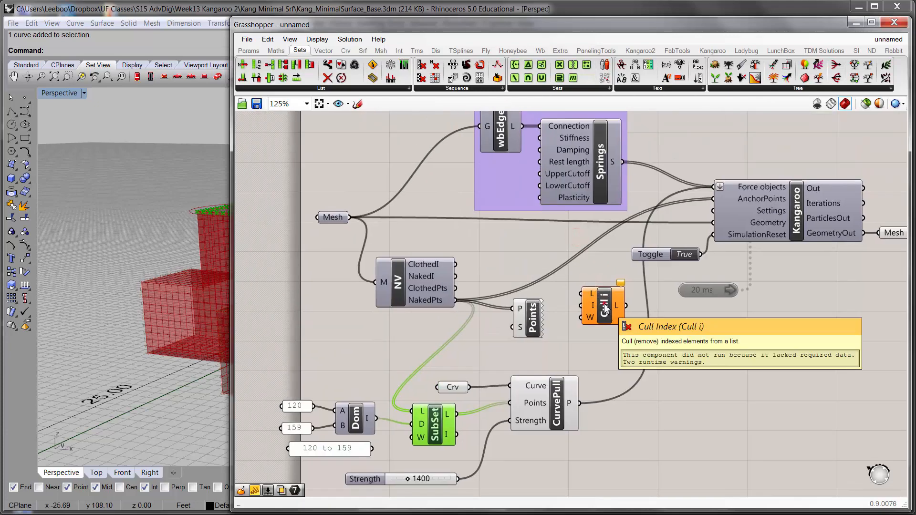
{"action": "left_click_drag", "start_coordinate": [605, 319], "coordinate": [603, 303]}
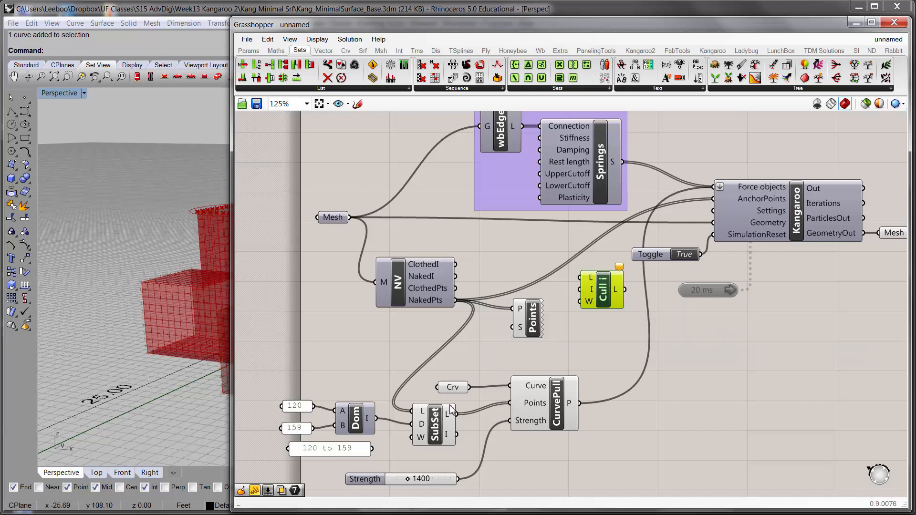
Feed the SubSet's Index output into Cull Index's indices and NV's NakedPts into its list, and check the remaining points in the viewport.
{"action": "mouse_move", "coordinate": [447, 438]}
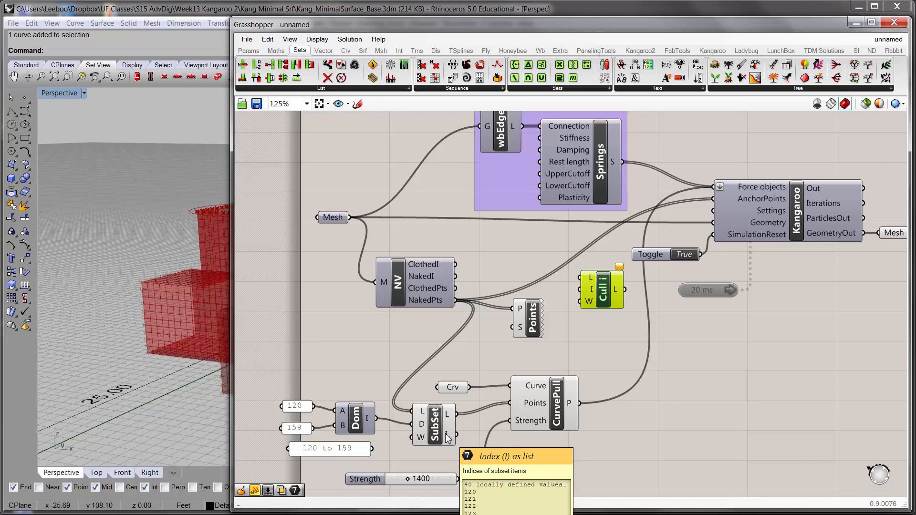
{"action": "left_click_drag", "start_coordinate": [447, 438], "coordinate": [583, 292]}
{"action": "left_click_drag", "start_coordinate": [456, 302], "coordinate": [583, 289]}
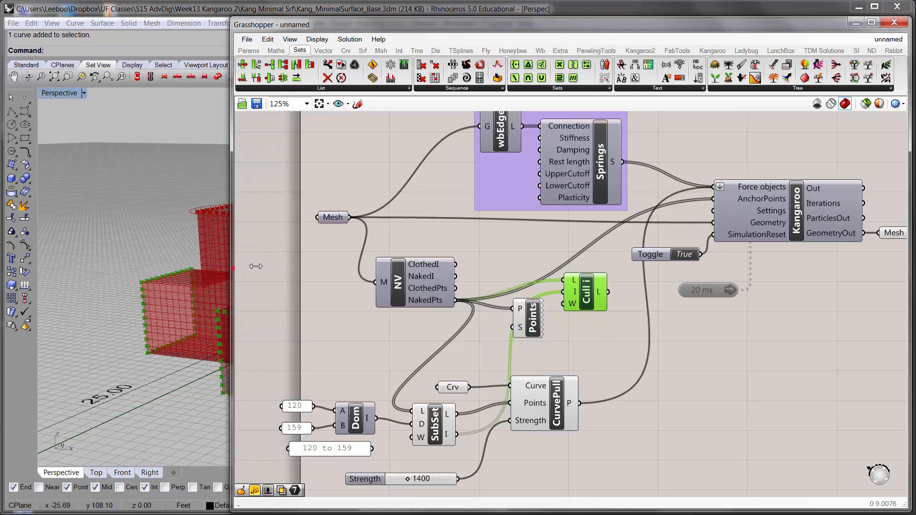
{"action": "left_click_drag", "start_coordinate": [233, 270], "coordinate": [439, 270]}
{"action": "right_click_drag", "start_coordinate": [373, 308], "coordinate": [339, 274], "text": "shift"}
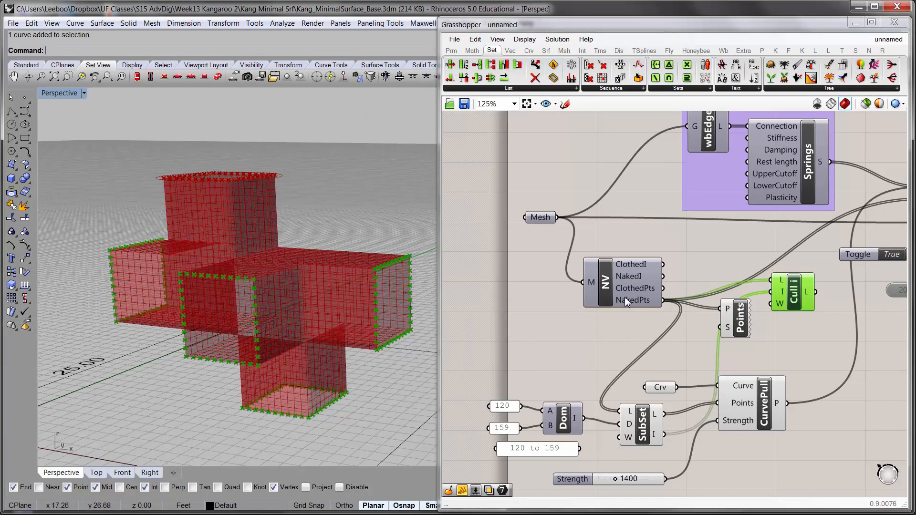
Replace Kangaroo's AnchorPoints input with the culled point list and space the Cull Index and Points list components apart.
{"action": "right_click_drag", "start_coordinate": [824, 297], "coordinate": [662, 314]}
{"action": "left_click_drag", "start_coordinate": [658, 296], "coordinate": [762, 217]}
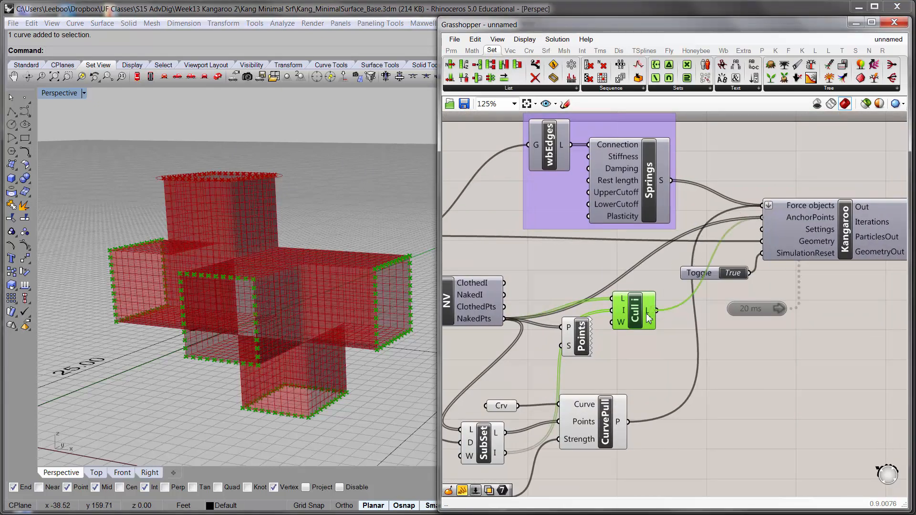
{"action": "mouse_move", "coordinate": [631, 313]}
{"action": "left_mouse_down"}
{"action": "mouse_move", "coordinate": [620, 285]}
{"action": "mouse_move", "coordinate": [624, 301]}
{"action": "left_mouse_up"}
{"action": "left_click_drag", "start_coordinate": [581, 331], "coordinate": [598, 347]}
{"action": "left_click", "coordinate": [640, 359]}
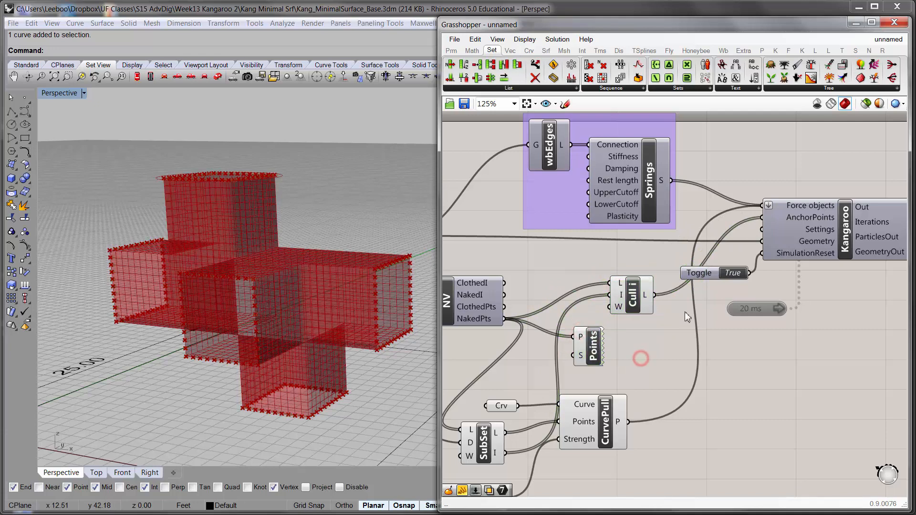
Start the 20 ms timer and set the Toggle to False to run the simulation.
{"action": "left_click", "coordinate": [753, 306]}
{"action": "double_click", "coordinate": [754, 307]}
{"action": "left_click", "coordinate": [742, 337]}
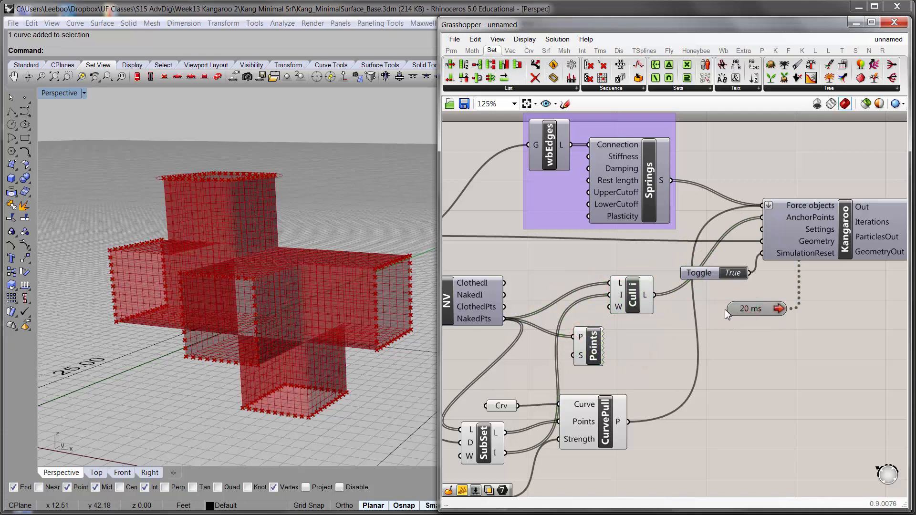
{"action": "left_click", "coordinate": [734, 273]}
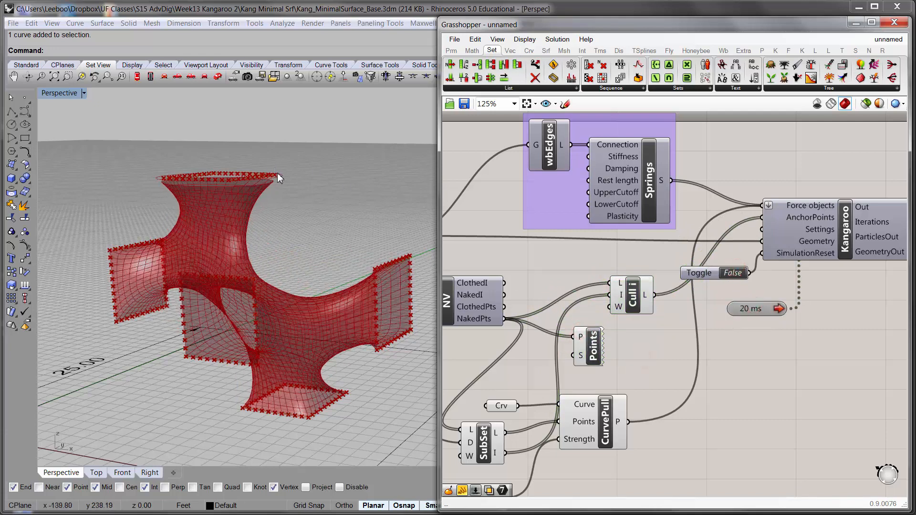
Examine from several angles how closely the mesh's upper opening follows the circle.
{"action": "right_click_drag", "start_coordinate": [253, 149], "coordinate": [232, 204]}
{"action": "scroll", "coordinate": [232, 203], "scroll_direction": "up", "scroll_amount": 8}
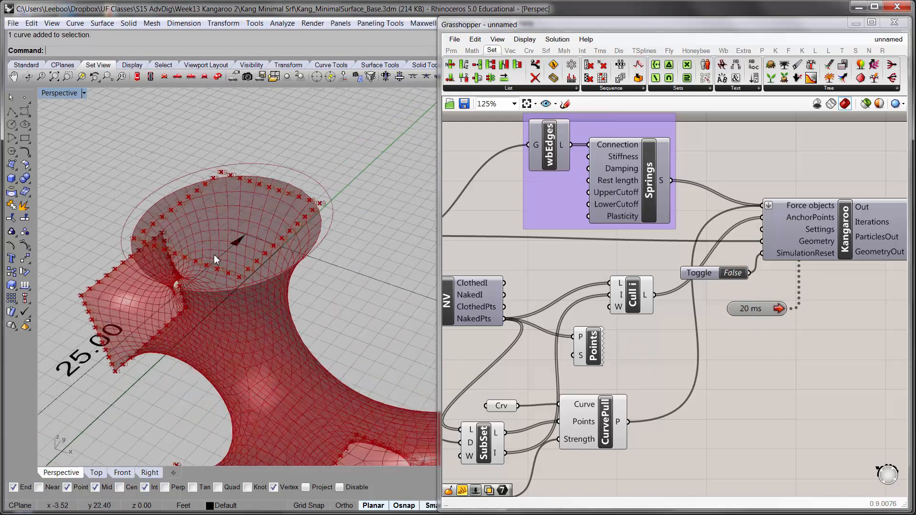
{"action": "scroll", "coordinate": [288, 239], "scroll_direction": "down", "scroll_amount": 2}
{"action": "right_click_drag", "start_coordinate": [272, 239], "coordinate": [270, 288]}
{"action": "right_click_drag", "start_coordinate": [270, 288], "coordinate": [135, 159]}
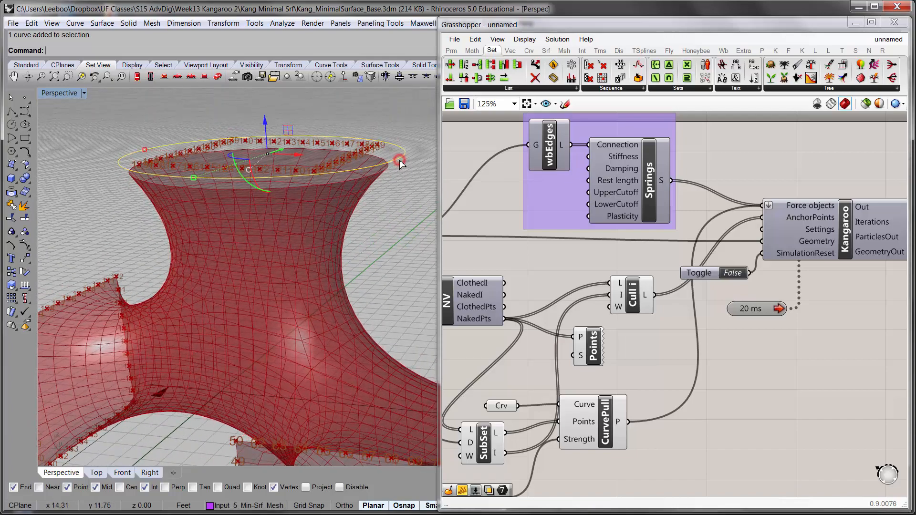
{"action": "right_click_drag", "start_coordinate": [266, 199], "coordinate": [266, 184]}
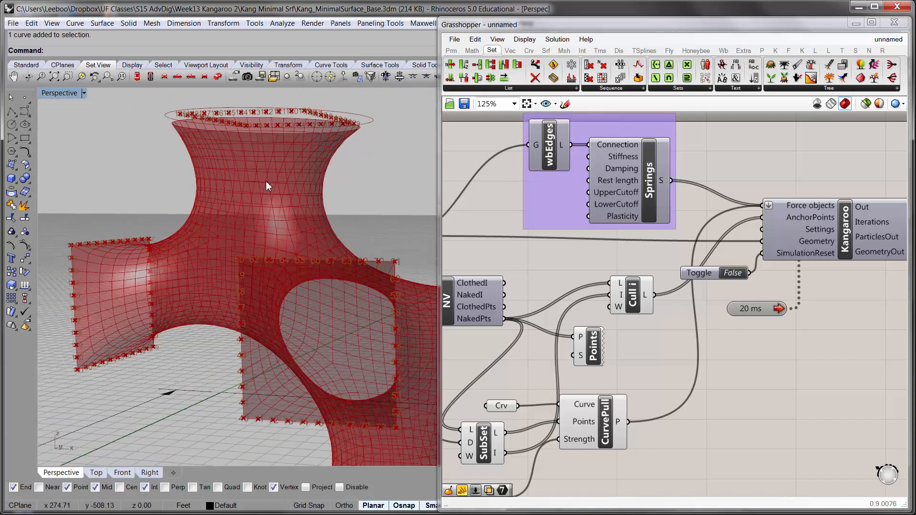
{"action": "right_click_drag", "start_coordinate": [502, 238], "coordinate": [557, 222]}
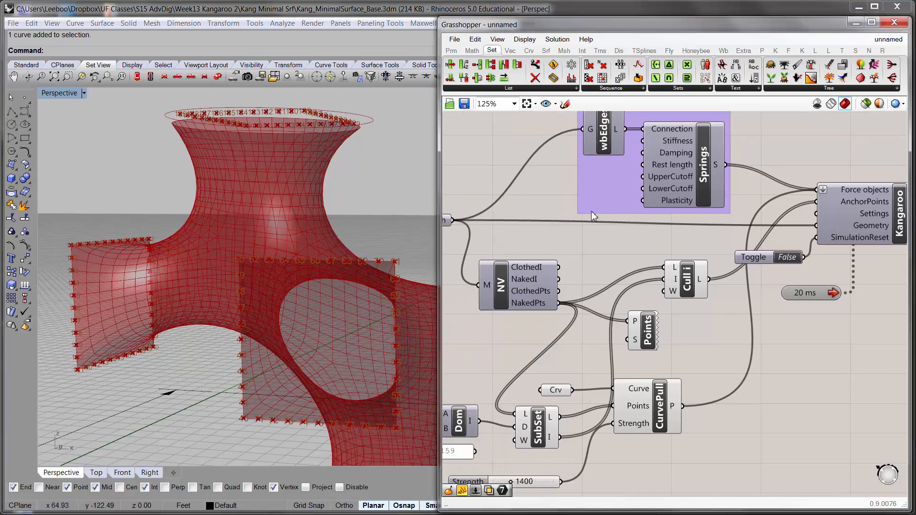
{"action": "mouse_move", "coordinate": [303, 183]}
{"action": "right_mouse_down"}
{"action": "mouse_move", "coordinate": [290, 207]}
{"action": "mouse_move", "coordinate": [306, 201]}
{"action": "right_mouse_up"}
{"action": "right_click_drag", "start_coordinate": [349, 155], "coordinate": [335, 237], "text": "shift"}
Raise the CurvePull Strength slider to 5000.
{"action": "right_click_drag", "start_coordinate": [713, 252], "coordinate": [872, 197]}
{"action": "right_click_drag", "start_coordinate": [570, 251], "coordinate": [595, 234]}
{"action": "scroll", "coordinate": [701, 486], "scroll_direction": "up", "scroll_amount": 2}
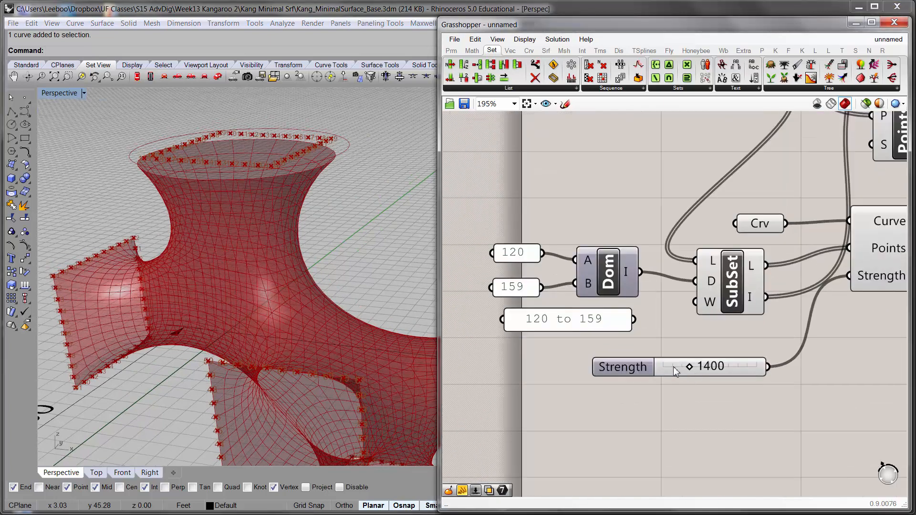
{"action": "right_click_drag", "start_coordinate": [334, 238], "coordinate": [309, 231]}
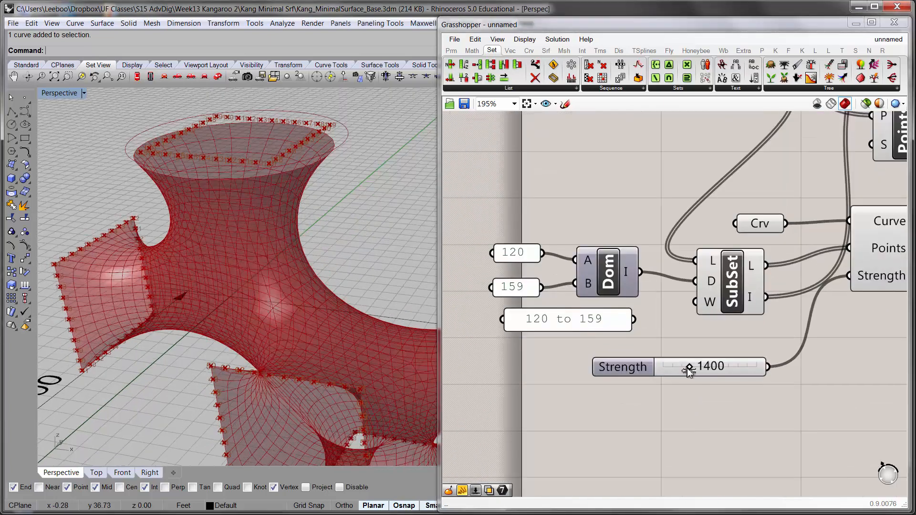
{"action": "left_click_drag", "start_coordinate": [689, 367], "coordinate": [715, 367]}
{"action": "left_click_drag", "start_coordinate": [728, 368], "coordinate": [818, 378]}
Inspect the upper opening against the circle with the stronger pull, from the side and from above, along with the whole mesh.
{"action": "right_click_drag", "start_coordinate": [387, 209], "coordinate": [409, 167]}
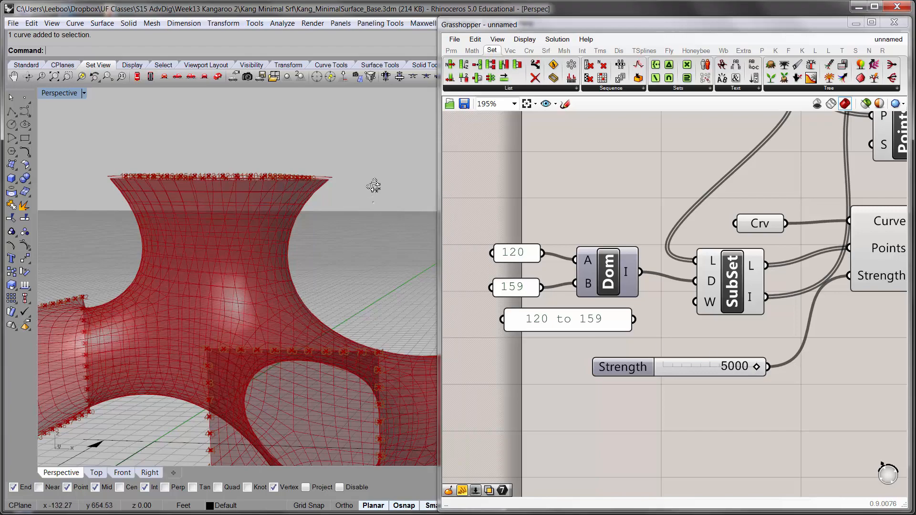
{"action": "right_click_drag", "start_coordinate": [372, 185], "coordinate": [170, 253]}
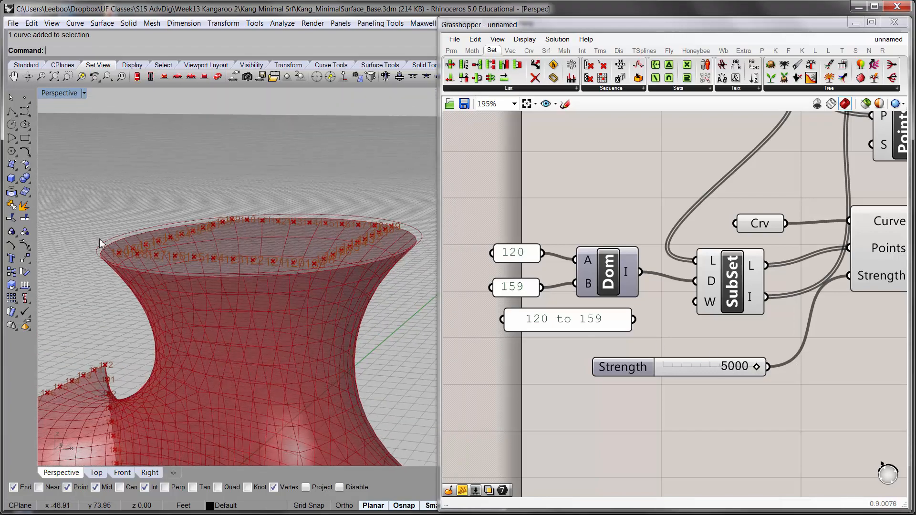
{"action": "right_click_drag", "start_coordinate": [769, 362], "coordinate": [633, 347]}
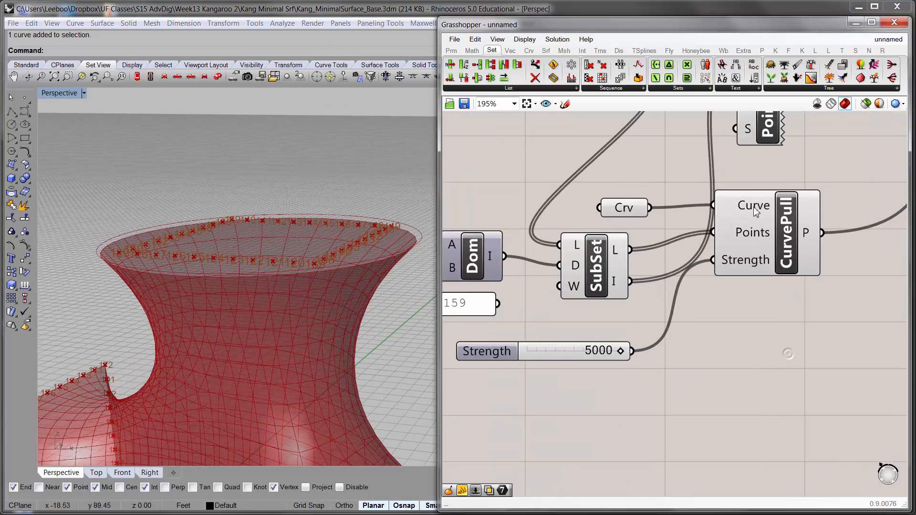
{"action": "left_click", "coordinate": [754, 207]}
{"action": "left_click", "coordinate": [750, 307]}
{"action": "scroll", "coordinate": [575, 281], "scroll_direction": "down", "scroll_amount": 5}
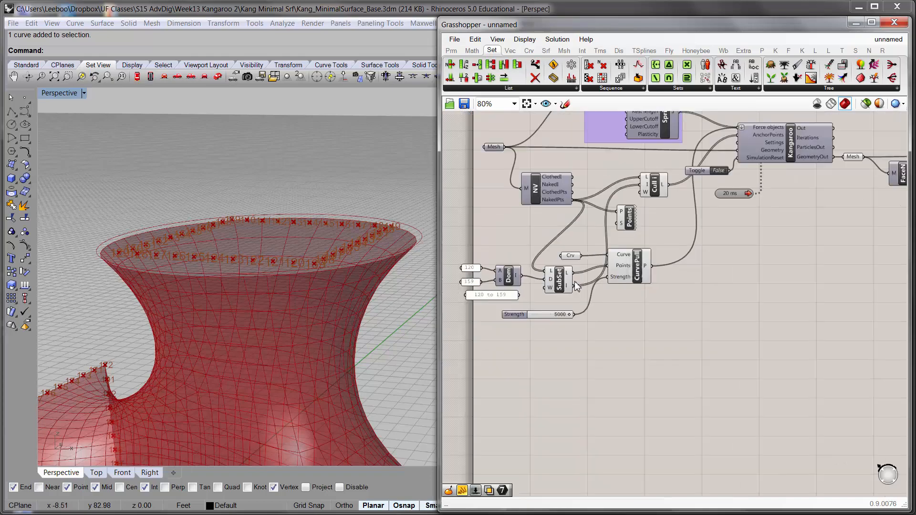
{"action": "right_click_drag", "start_coordinate": [311, 291], "coordinate": [310, 229]}
{"action": "scroll", "coordinate": [335, 233], "scroll_direction": "down", "scroll_amount": 6}
{"action": "scroll", "coordinate": [324, 203], "scroll_direction": "down", "scroll_amount": 2}
{"action": "right_click_drag", "start_coordinate": [310, 229], "coordinate": [287, 263], "text": "shift"}
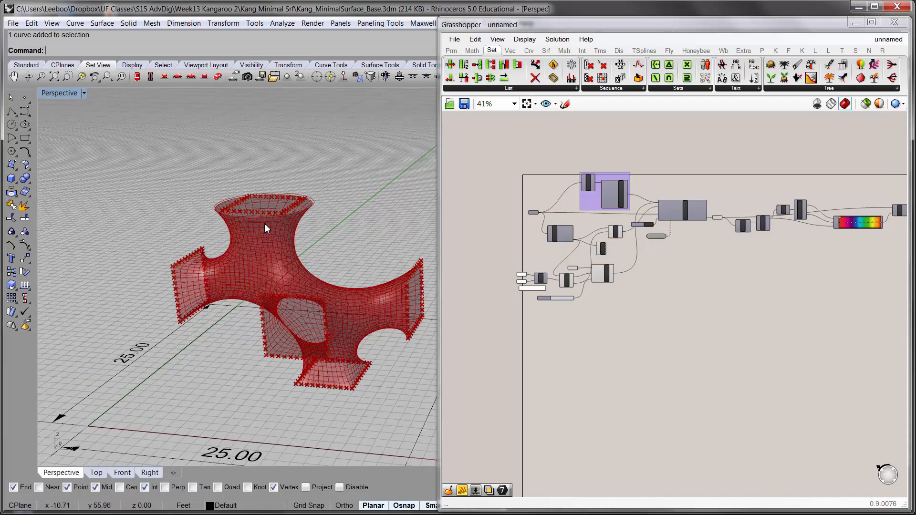
Review the definition's wiring from the naked points through the 120 to 159 domain, SubSet and Cull Index to Kangaroo.
{"action": "scroll", "coordinate": [547, 274], "scroll_direction": "up", "scroll_amount": 5}
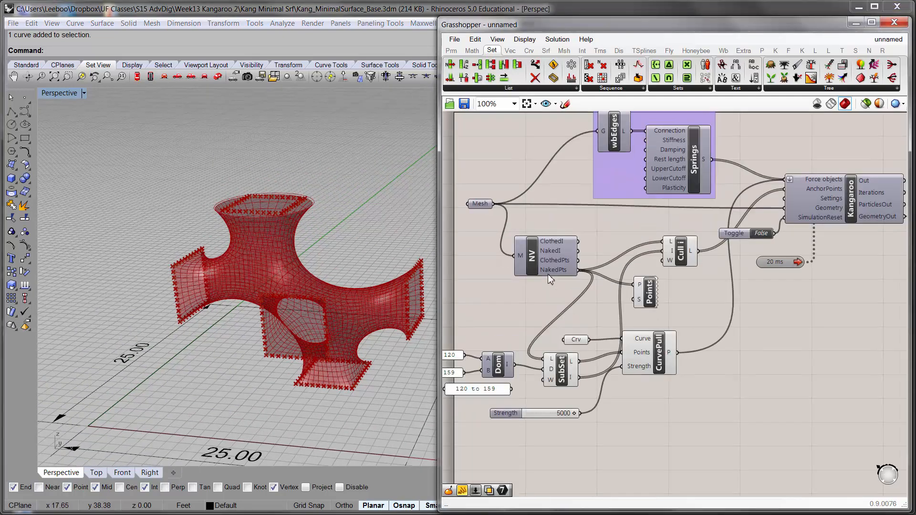
{"action": "scroll", "coordinate": [548, 273], "scroll_direction": "up", "scroll_amount": 1}
{"action": "right_click_drag", "start_coordinate": [547, 274], "coordinate": [582, 241]}
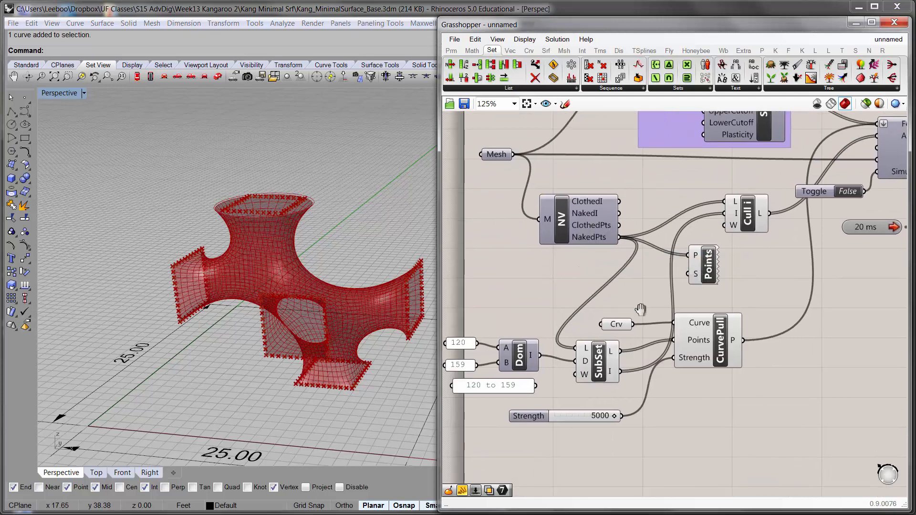
{"action": "right_click_drag", "start_coordinate": [641, 310], "coordinate": [708, 270]}
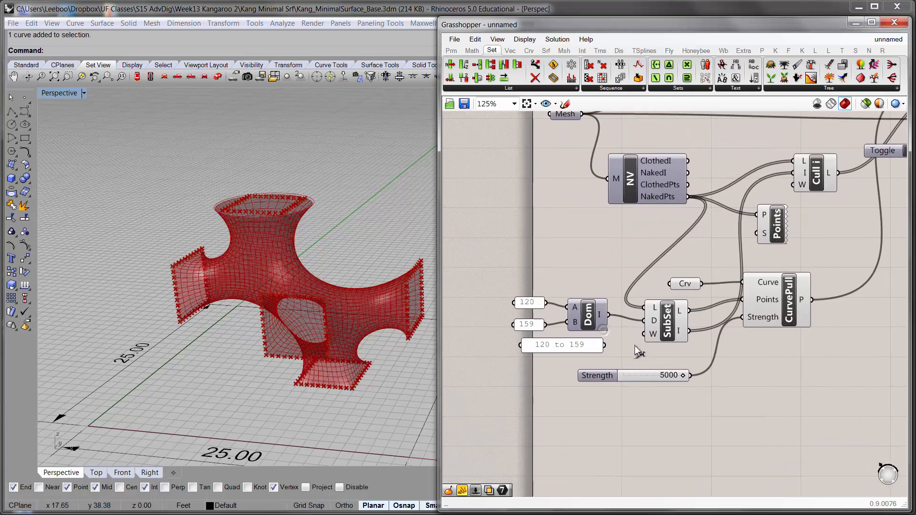
{"action": "left_click", "coordinate": [567, 349]}
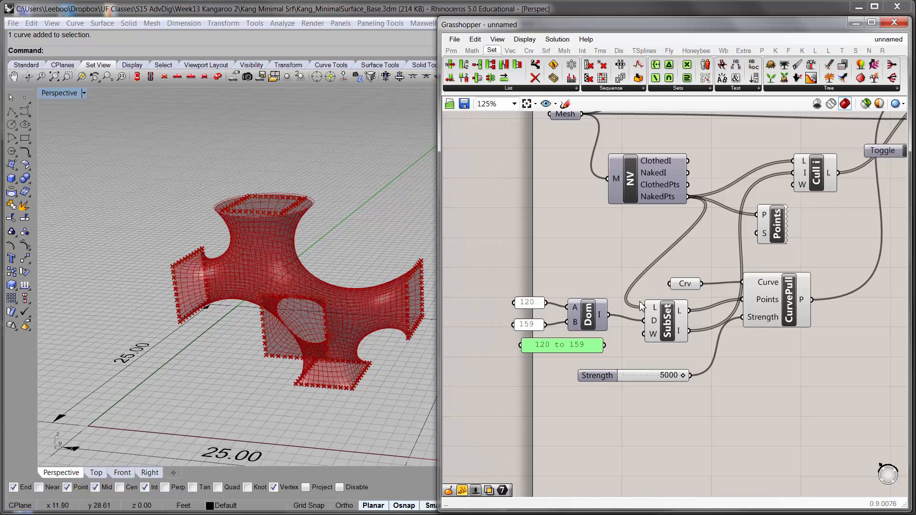
{"action": "left_click", "coordinate": [773, 356]}
{"action": "scroll", "coordinate": [866, 289], "scroll_direction": "down", "scroll_amount": 2}
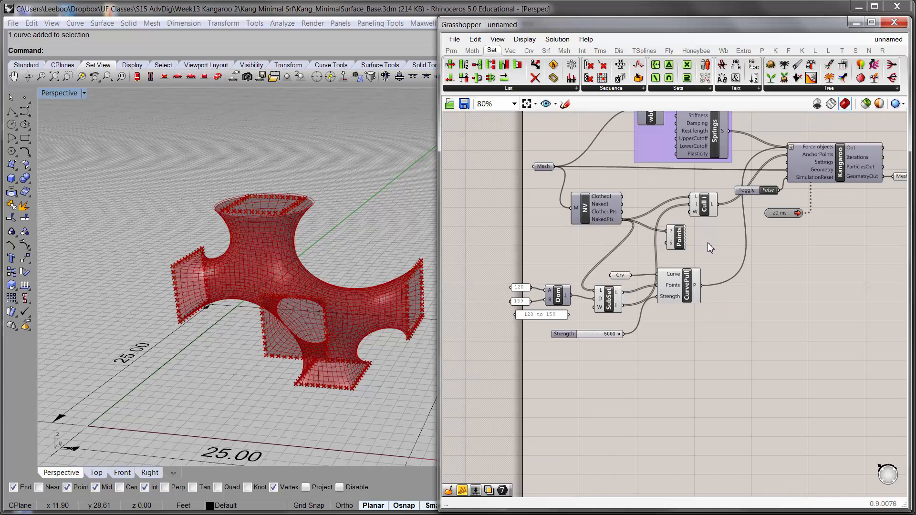
{"action": "right_click_drag", "start_coordinate": [689, 244], "coordinate": [658, 322]}
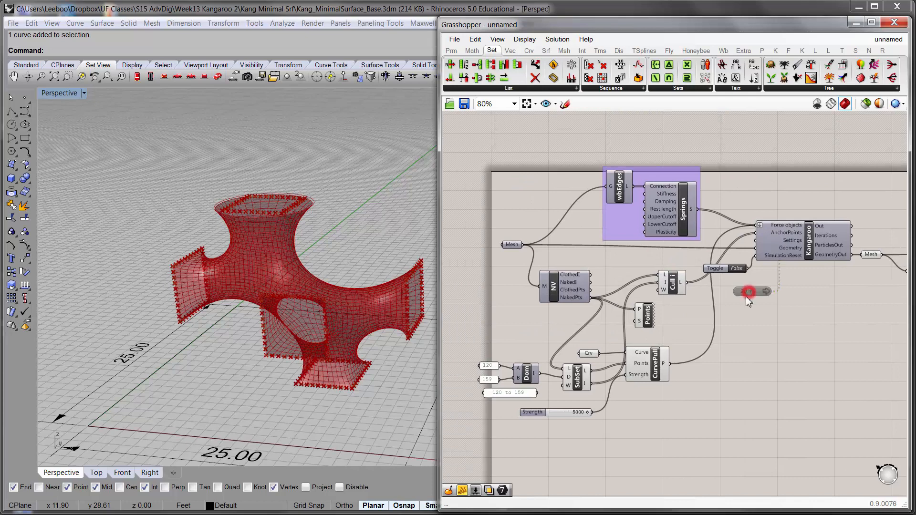
Add a Point parameter below the point list display and move the CurvePull group of components further down the canvas.
{"action": "right_click_drag", "start_coordinate": [716, 332], "coordinate": [732, 304]}
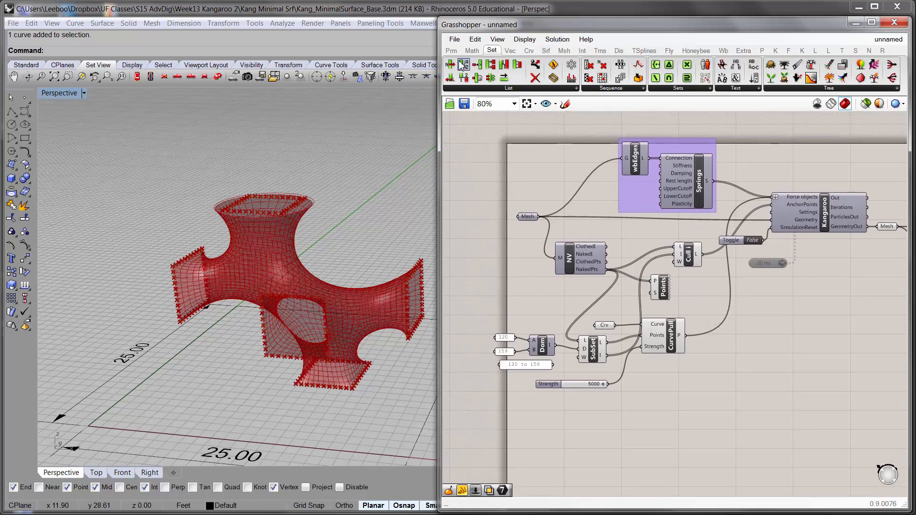
{"action": "left_click", "coordinate": [451, 50]}
{"action": "left_click_drag", "start_coordinate": [759, 302], "coordinate": [794, 293]}
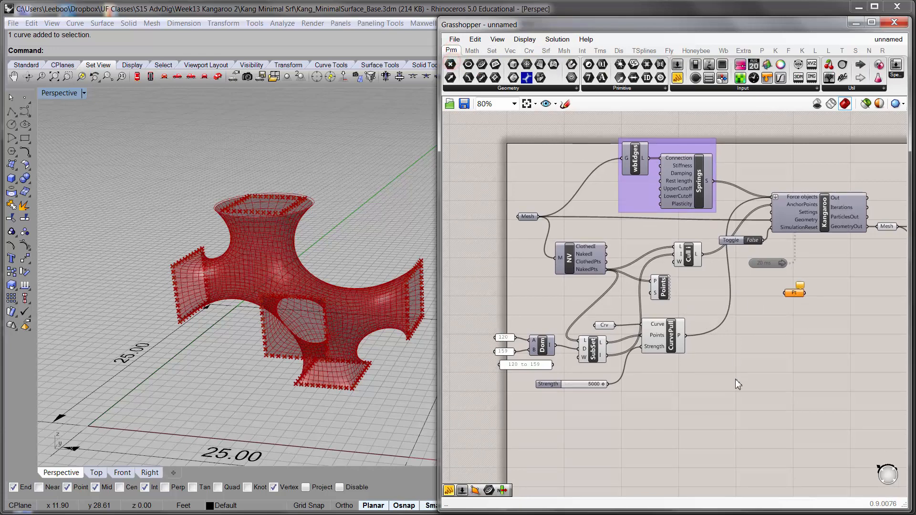
{"action": "left_click_drag", "start_coordinate": [715, 390], "coordinate": [451, 313]}
{"action": "left_click_drag", "start_coordinate": [669, 334], "coordinate": [695, 441]}
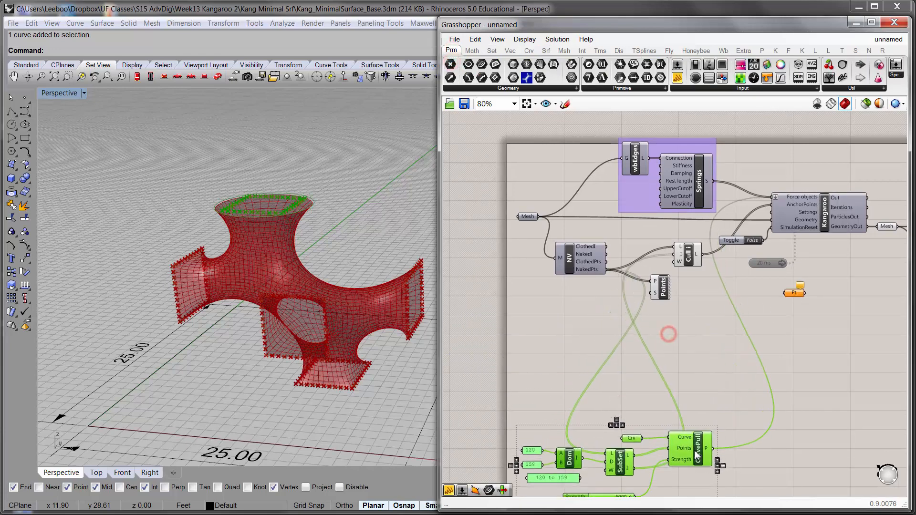
{"action": "left_click", "coordinate": [713, 353]}
{"action": "right_click_drag", "start_coordinate": [713, 352], "coordinate": [708, 371]}
{"action": "left_click_drag", "start_coordinate": [789, 315], "coordinate": [660, 336]}
Connect the naked vertices component's ClothedPts output to the new Point parameter.
{"action": "scroll", "coordinate": [585, 320], "scroll_direction": "up", "scroll_amount": 3}
{"action": "right_click_drag", "start_coordinate": [585, 321], "coordinate": [560, 295]}
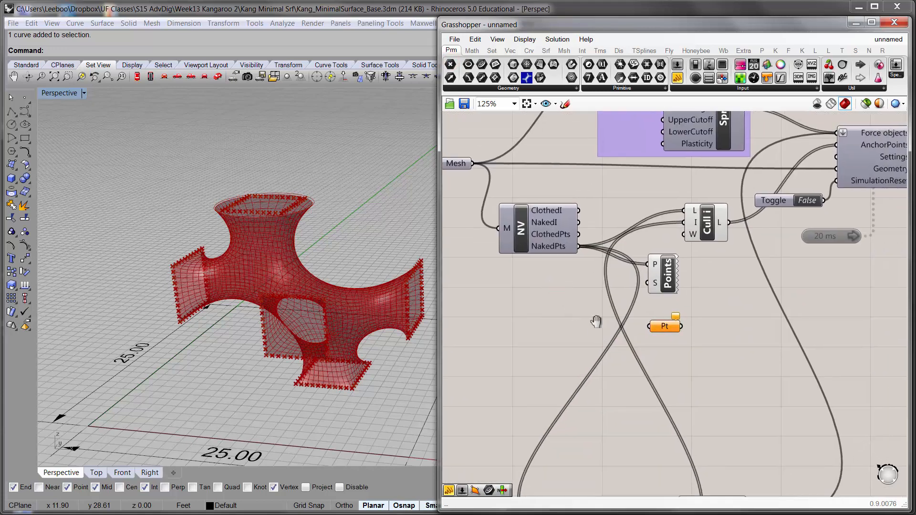
{"action": "right_click_drag", "start_coordinate": [595, 322], "coordinate": [588, 312]}
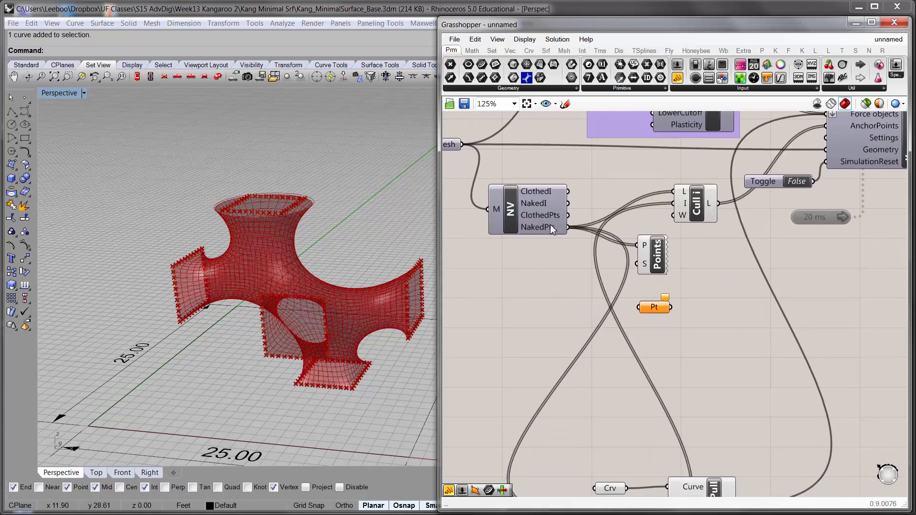
{"action": "mouse_move", "coordinate": [548, 228]}
{"action": "left_click", "coordinate": [568, 216]}
{"action": "left_click_drag", "start_coordinate": [571, 220], "coordinate": [652, 312]}
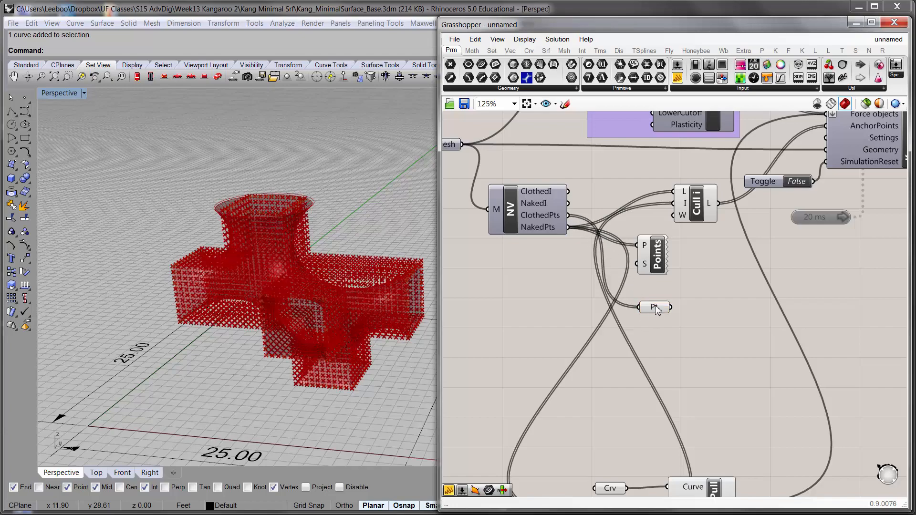
Bake the ClothedPts points into Rhino with the default attributes.
{"action": "left_click", "coordinate": [652, 309]}
{"action": "right_click_drag", "start_coordinate": [210, 329], "coordinate": [274, 301]}
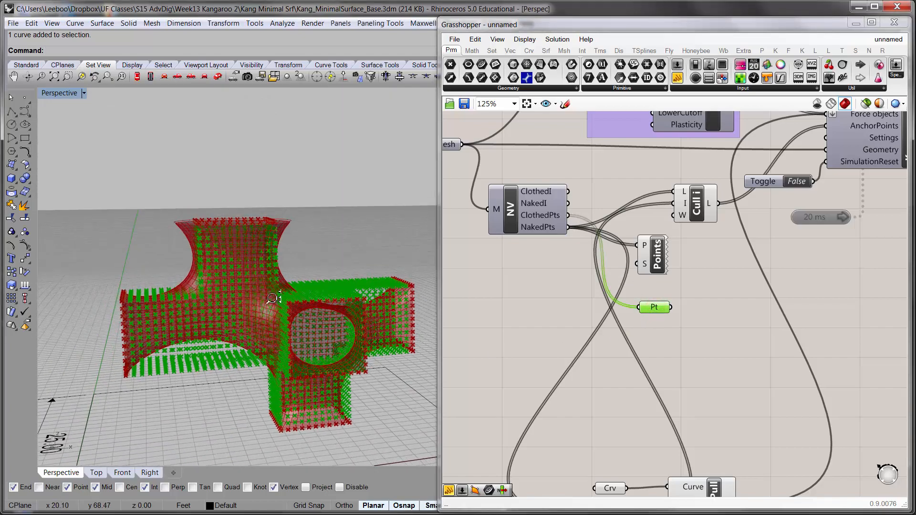
{"action": "scroll", "coordinate": [267, 303], "scroll_direction": "up", "scroll_amount": 9}
{"action": "right_click_drag", "start_coordinate": [212, 289], "coordinate": [380, 284], "text": "shift"}
{"action": "scroll", "coordinate": [261, 245], "scroll_direction": "down", "scroll_amount": 6}
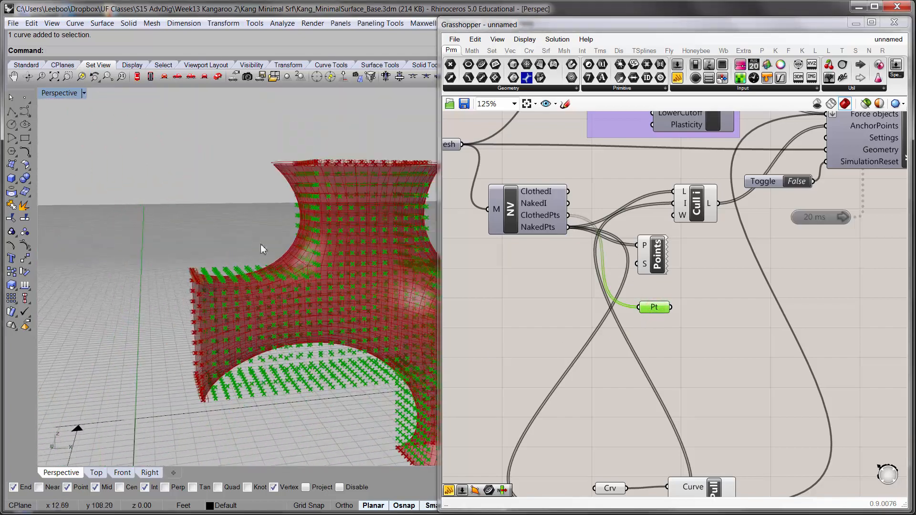
{"action": "right_click_drag", "start_coordinate": [261, 247], "coordinate": [348, 286]}
{"action": "right_click_drag", "start_coordinate": [720, 327], "coordinate": [646, 298]}
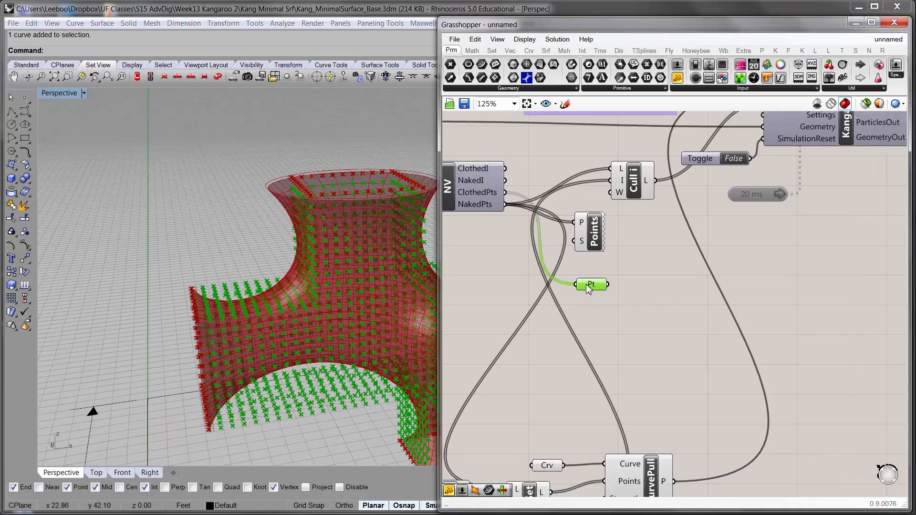
{"action": "right_click", "coordinate": [591, 287]}
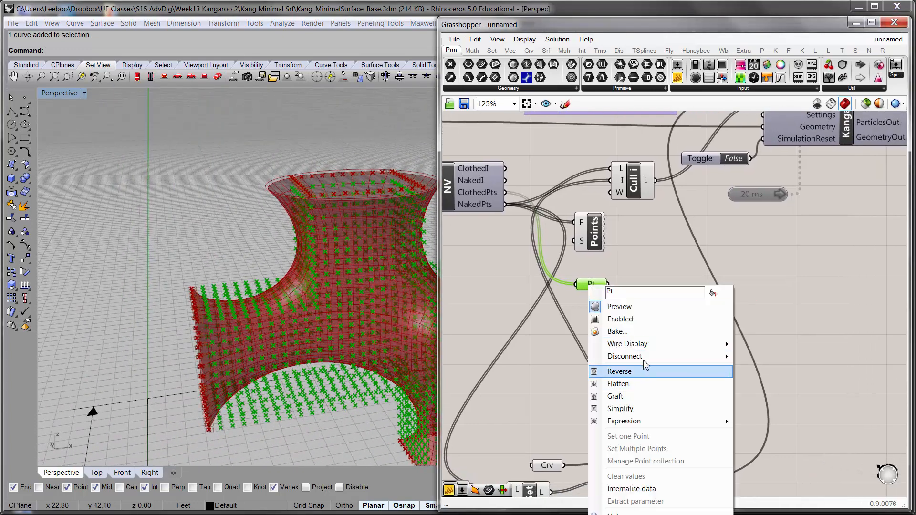
{"action": "left_click", "coordinate": [647, 334]}
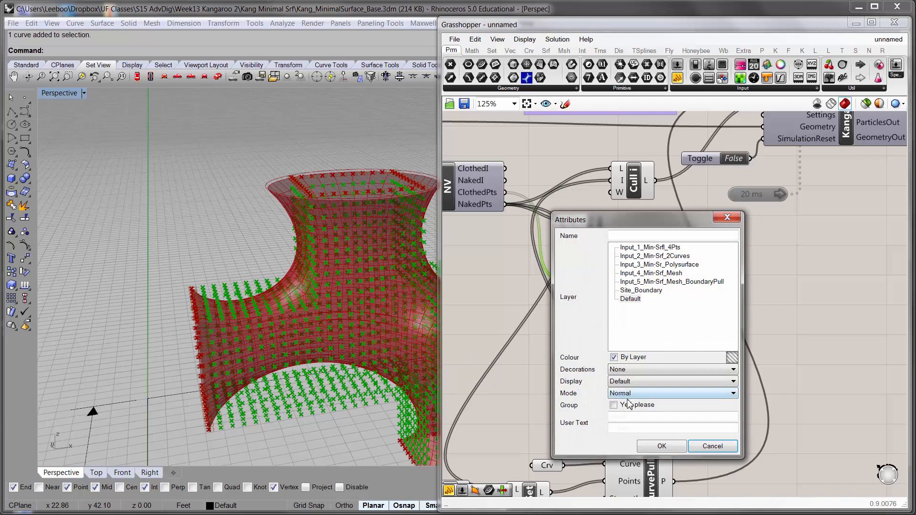
{"action": "left_click", "coordinate": [661, 446]}
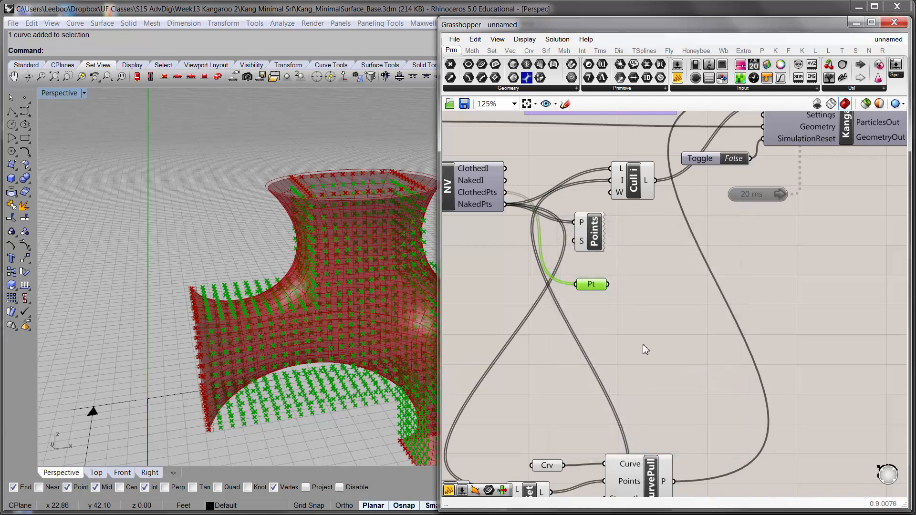
{"action": "left_click", "coordinate": [650, 329]}
Widen the Rhino viewport beside the Grasshopper window and test that a single baked point can be selected.
{"action": "left_click_drag", "start_coordinate": [440, 311], "coordinate": [592, 313]}
{"action": "right_click_drag", "start_coordinate": [466, 318], "coordinate": [426, 265], "text": "shift"}
{"action": "left_click", "coordinate": [276, 357]}
{"action": "left_click", "coordinate": [273, 358]}
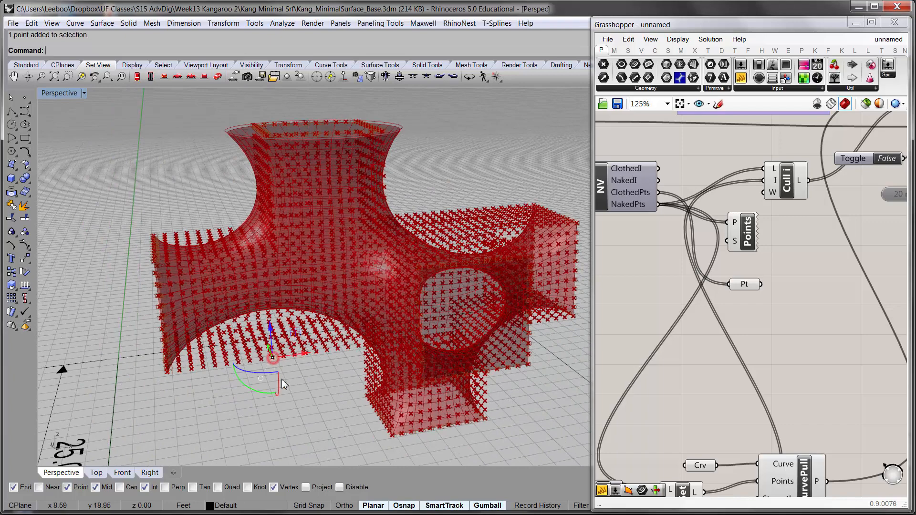
{"action": "left_click", "coordinate": [333, 388]}
{"action": "left_click", "coordinate": [887, 314]}
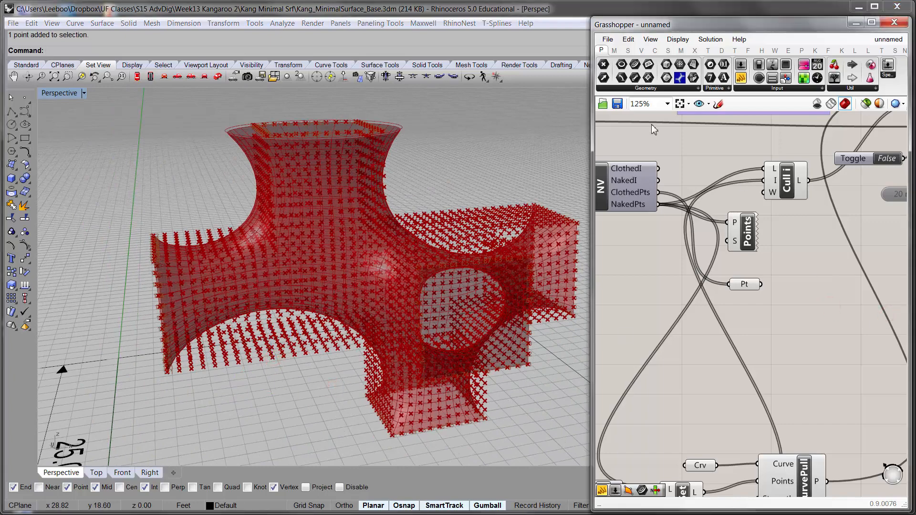
Add a second Point parameter beside the ClothedPts one.
{"action": "left_click", "coordinate": [604, 68]}
{"action": "left_click", "coordinate": [834, 296]}
{"action": "left_click_drag", "start_coordinate": [836, 299], "coordinate": [823, 283]}
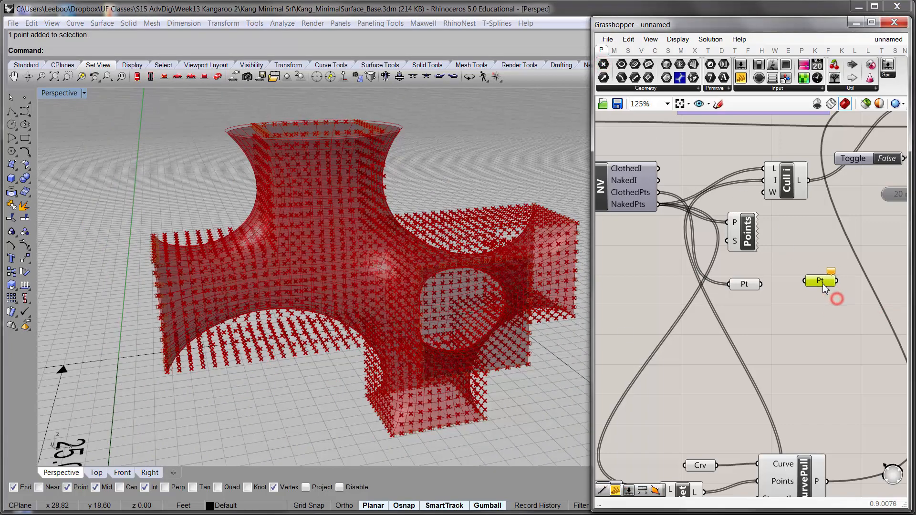
{"action": "right_click_drag", "start_coordinate": [822, 283], "coordinate": [748, 299]}
{"action": "left_click_drag", "start_coordinate": [747, 298], "coordinate": [751, 301]}
{"action": "right_click", "coordinate": [752, 302]}
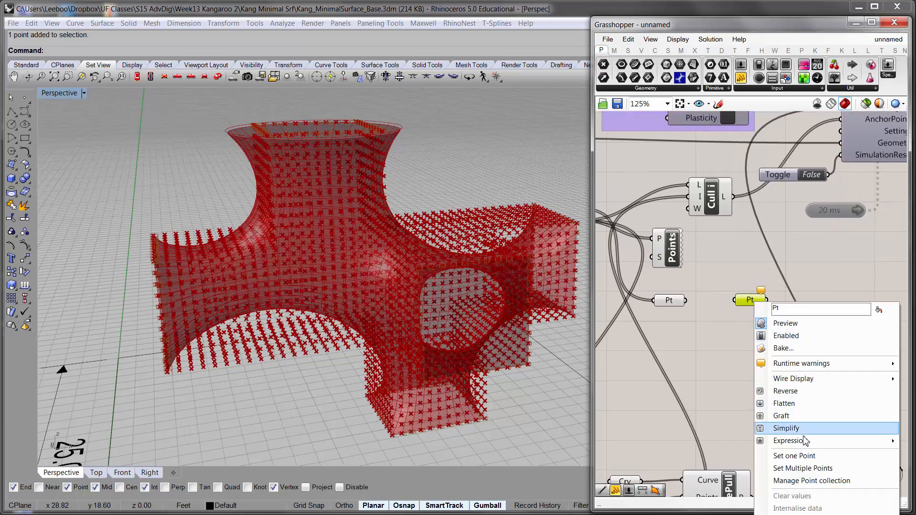
{"action": "left_click", "coordinate": [804, 456]}
Select a few baked interior points spread over different sides of the mesh.
{"action": "scroll", "coordinate": [236, 323], "scroll_direction": "up", "scroll_amount": 5}
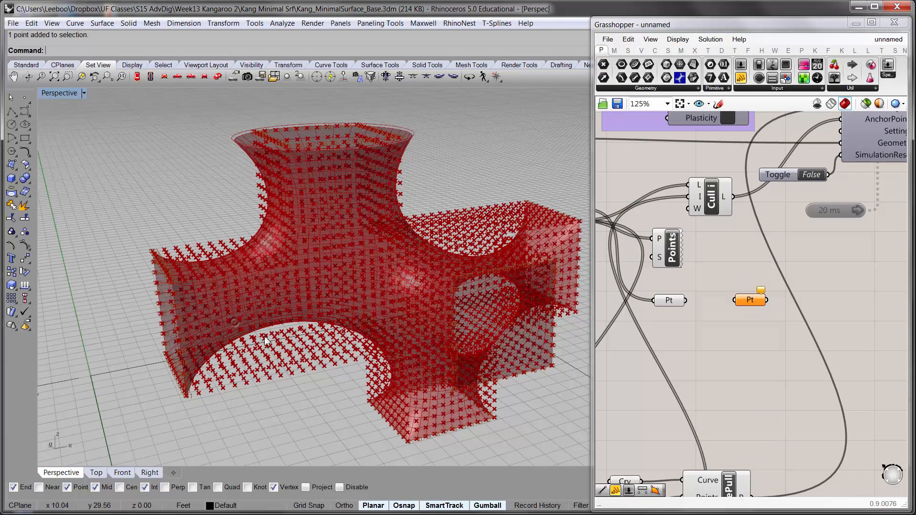
{"action": "scroll", "coordinate": [269, 386], "scroll_direction": "down", "scroll_amount": 5}
{"action": "scroll", "coordinate": [410, 247], "scroll_direction": "up", "scroll_amount": 2}
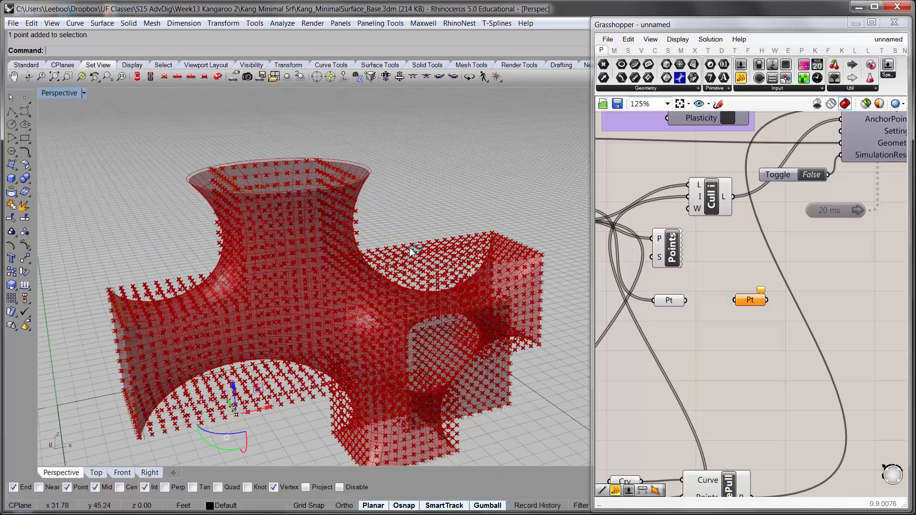
{"action": "scroll", "coordinate": [477, 334], "scroll_direction": "up", "scroll_amount": 2}
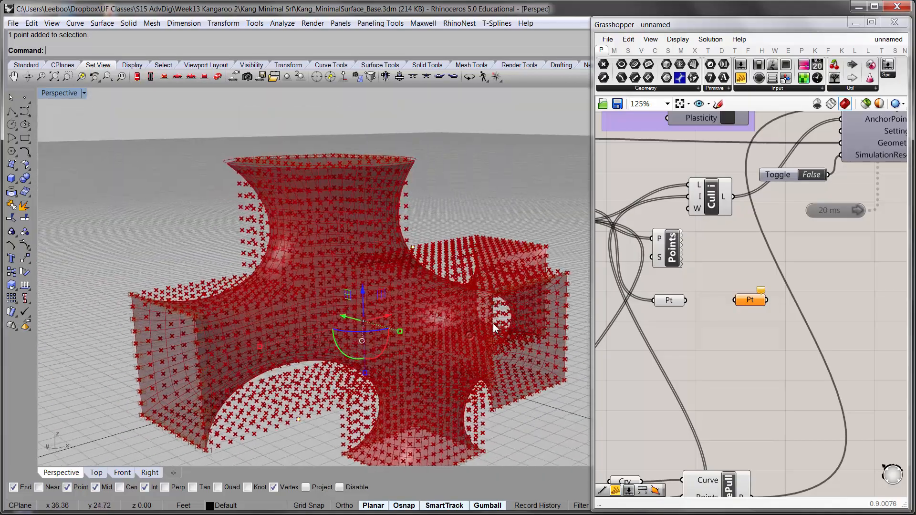
{"action": "scroll", "coordinate": [493, 322], "scroll_direction": "down", "scroll_amount": 5}
{"action": "scroll", "coordinate": [535, 319], "scroll_direction": "up", "scroll_amount": 6}
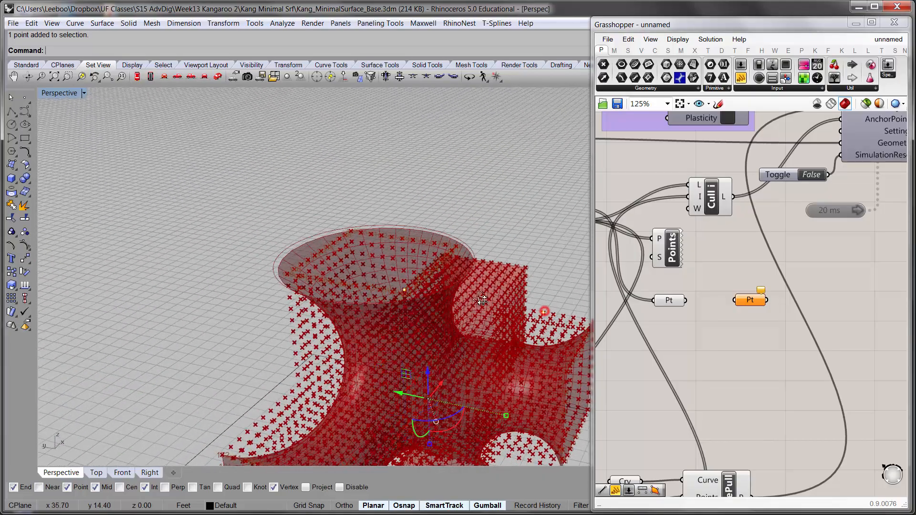
{"action": "right_click_drag", "start_coordinate": [547, 317], "coordinate": [461, 300]}
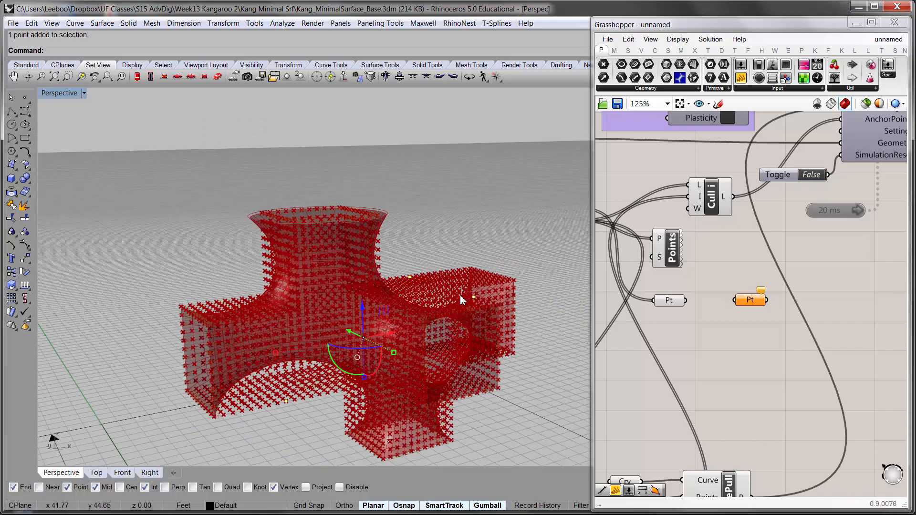
Assign the selected baked points to the second Point parameter with Set Multiple Points.
{"action": "right_click", "coordinate": [751, 309]}
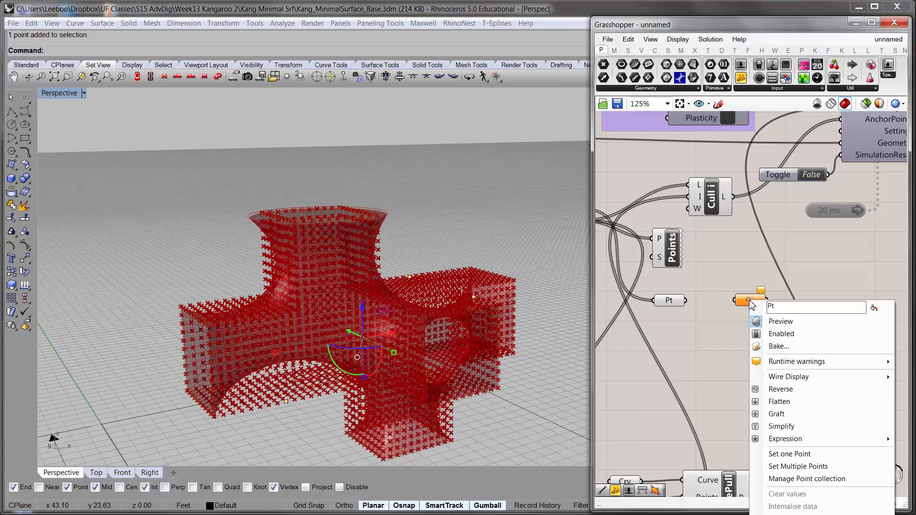
{"action": "left_click", "coordinate": [783, 467]}
{"action": "left_click", "coordinate": [741, 396]}
{"action": "right_click_drag", "start_coordinate": [410, 284], "coordinate": [378, 297]}
{"action": "scroll", "coordinate": [345, 273], "scroll_direction": "down", "scroll_amount": 4}
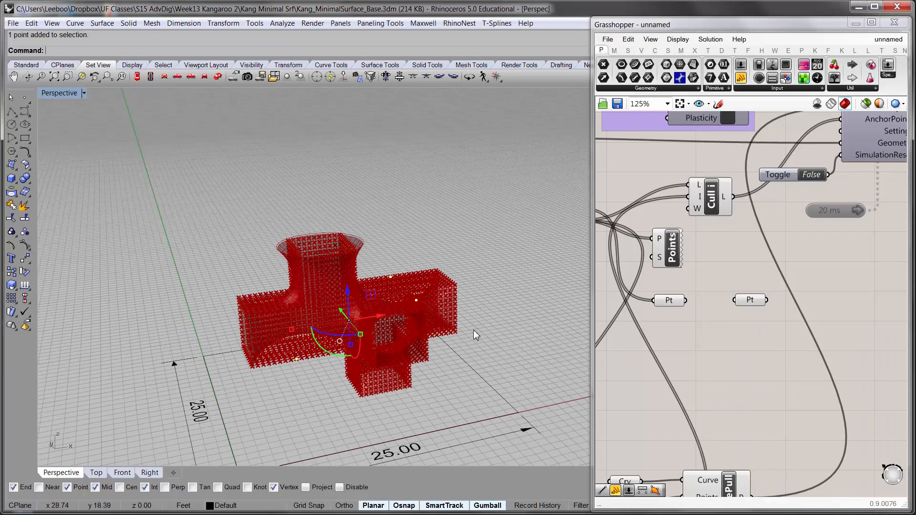
Connect the second Point parameter to Kangaroo's AnchorPoints input alongside the culled naked points.
{"action": "left_click", "coordinate": [694, 306]}
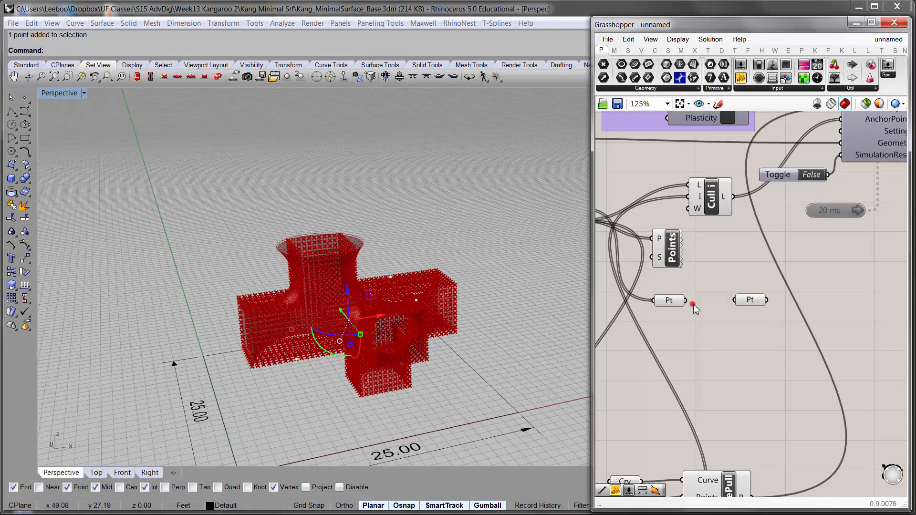
{"action": "left_click", "coordinate": [750, 299]}
{"action": "left_click", "coordinate": [722, 330]}
{"action": "left_click_drag", "start_coordinate": [747, 301], "coordinate": [731, 306]}
{"action": "right_click_drag", "start_coordinate": [756, 306], "coordinate": [705, 371]}
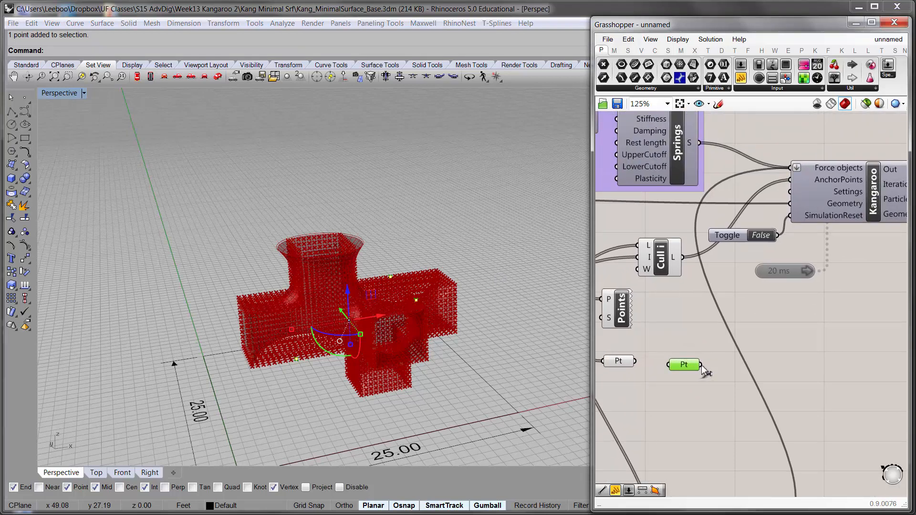
{"action": "right_click_drag", "start_coordinate": [702, 367], "coordinate": [692, 377]}
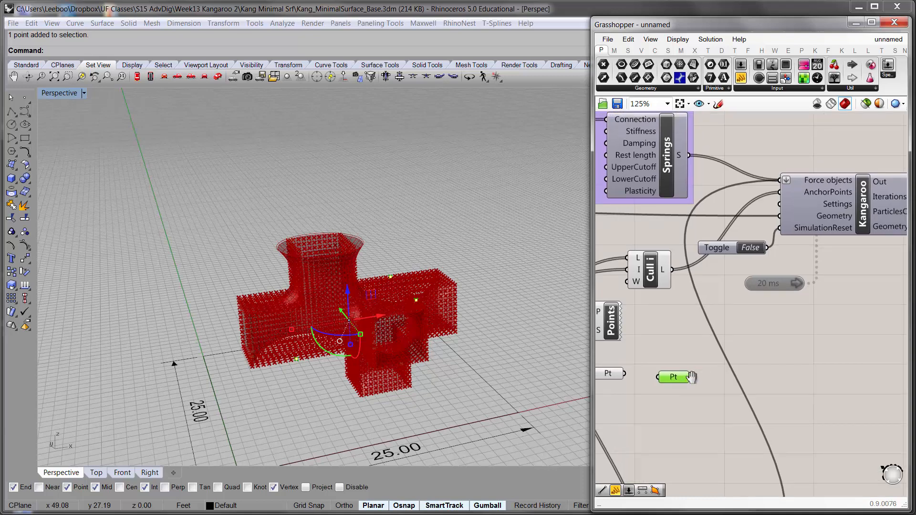
{"action": "left_click_drag", "start_coordinate": [690, 377], "coordinate": [780, 192]}
Flatten Kangaroo's AnchorPoints input and set the SimulationReset toggle to True.
{"action": "right_click", "coordinate": [824, 196]}
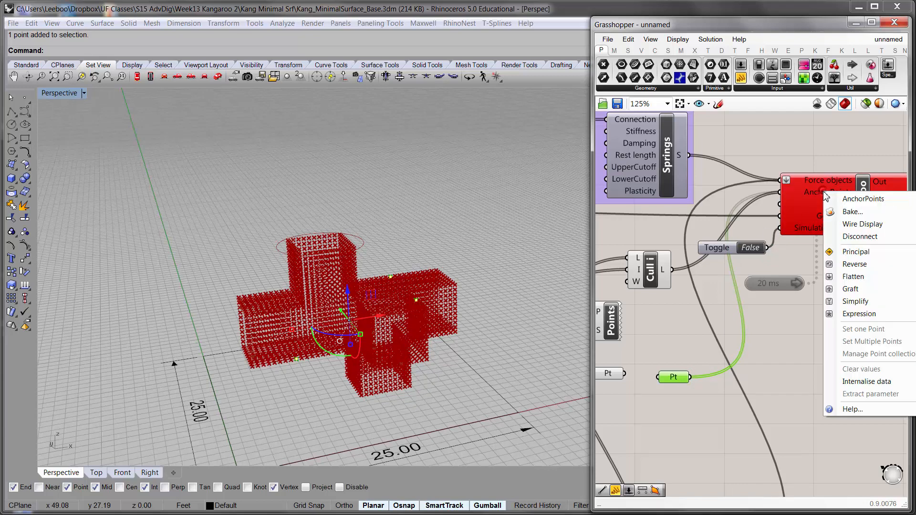
{"action": "left_click", "coordinate": [839, 273]}
{"action": "left_click", "coordinate": [857, 308]}
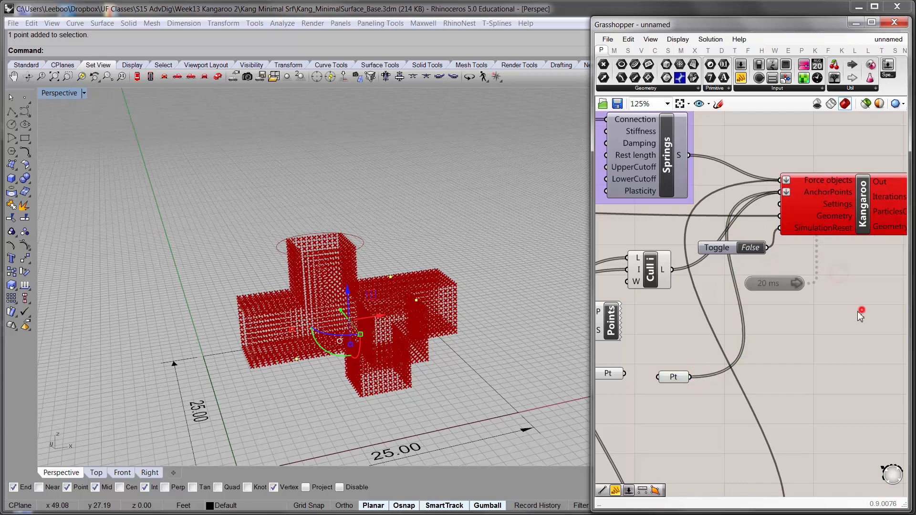
{"action": "left_click", "coordinate": [757, 249]}
Turn off the preview of the point list display, the Cull Index component and the ClothedPts Point parameter.
{"action": "right_click_drag", "start_coordinate": [654, 285], "coordinate": [788, 262]}
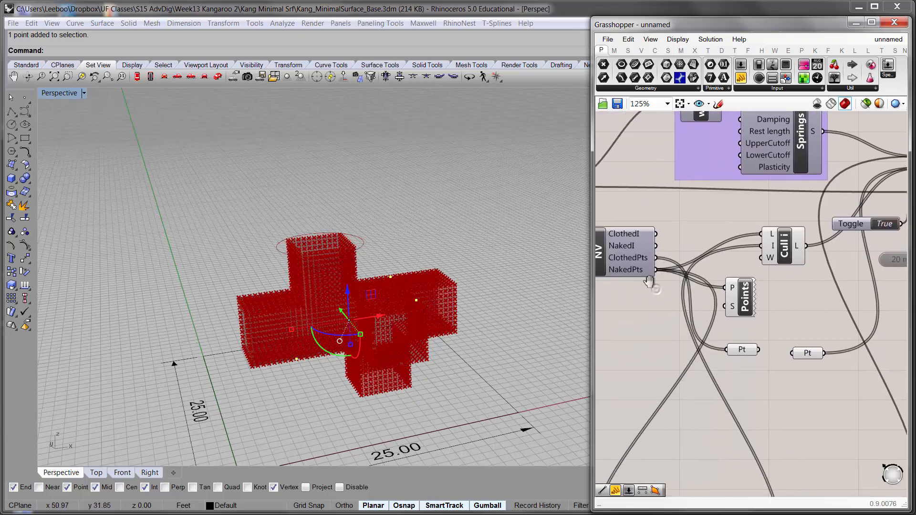
{"action": "right_click_drag", "start_coordinate": [624, 281], "coordinate": [701, 299]}
{"action": "left_click", "coordinate": [819, 300]}
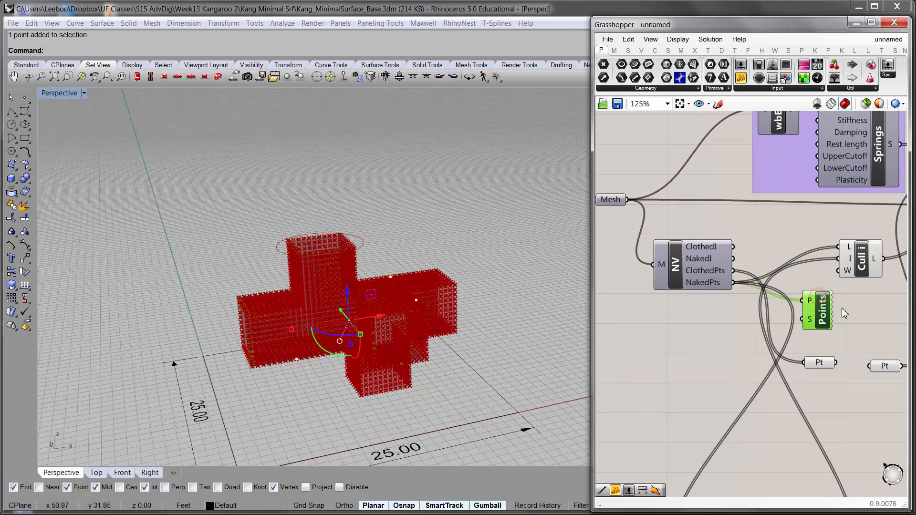
{"action": "key", "text": "ctrl+q"}
{"action": "right_click_drag", "start_coordinate": [850, 306], "coordinate": [752, 324]}
{"action": "left_click", "coordinate": [771, 274]}
{"action": "key", "text": "ctrl+q"}
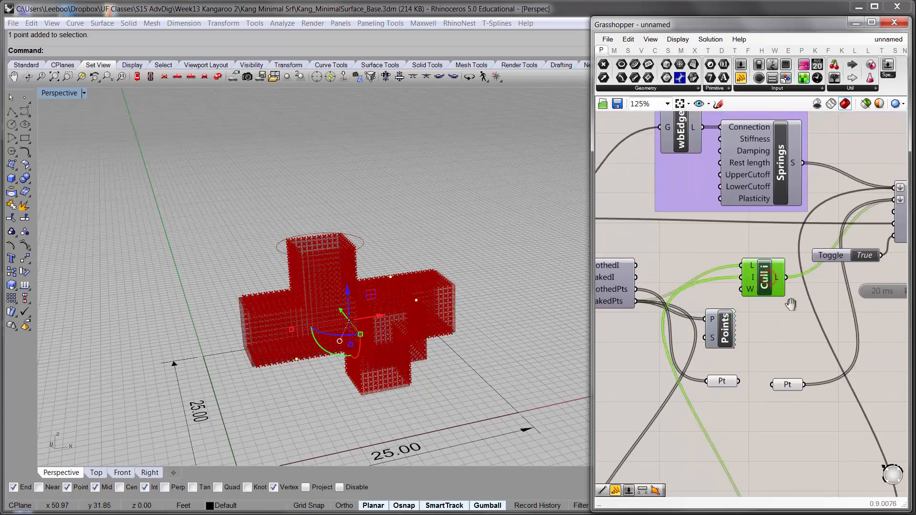
{"action": "right_click_drag", "start_coordinate": [801, 308], "coordinate": [762, 286]}
{"action": "left_click", "coordinate": [769, 313]}
{"action": "left_click", "coordinate": [685, 360]}
{"action": "key", "text": "ctrl+q"}
{"action": "left_click", "coordinate": [747, 317]}
{"action": "right_click_drag", "start_coordinate": [721, 335], "coordinate": [725, 295]}
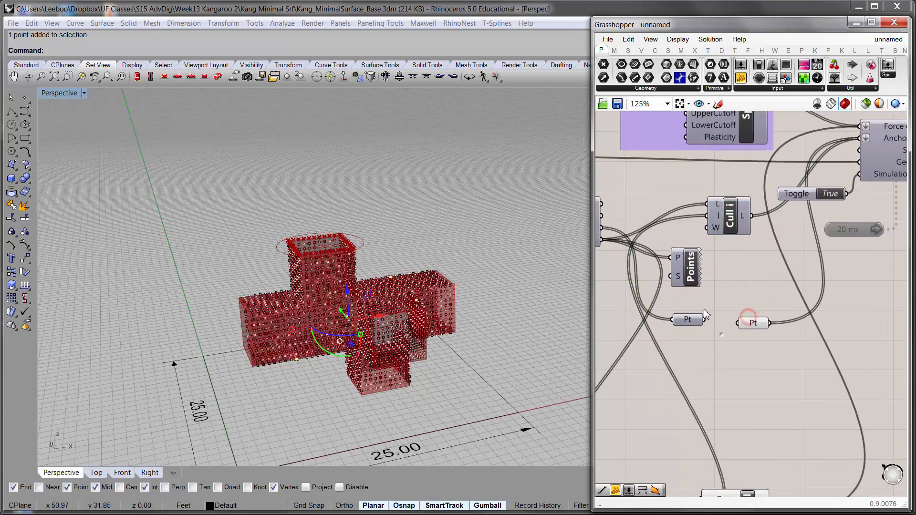
Examine where the additional anchor points sit on the reset mesh, highlighting them through their Point parameter.
{"action": "right_click_drag", "start_coordinate": [324, 292], "coordinate": [309, 313]}
{"action": "right_click_drag", "start_coordinate": [429, 242], "coordinate": [568, 284]}
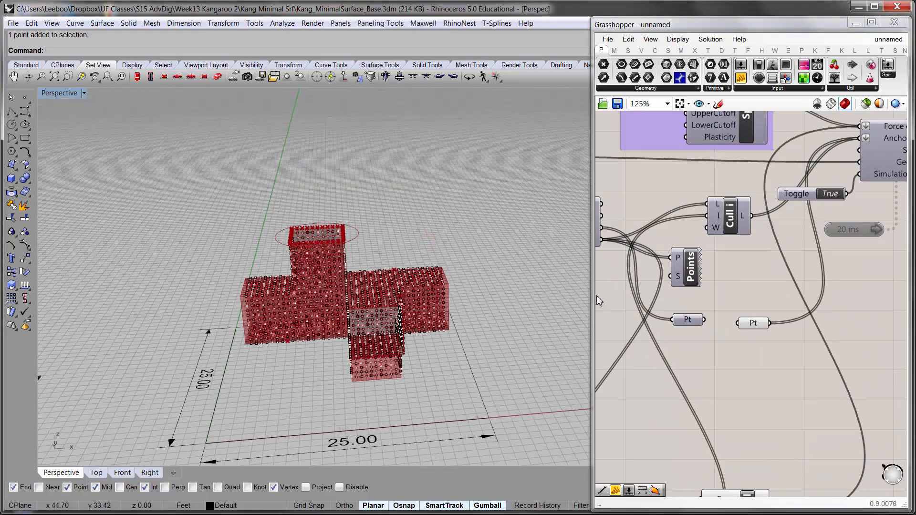
{"action": "right_click_drag", "start_coordinate": [476, 307], "coordinate": [405, 313]}
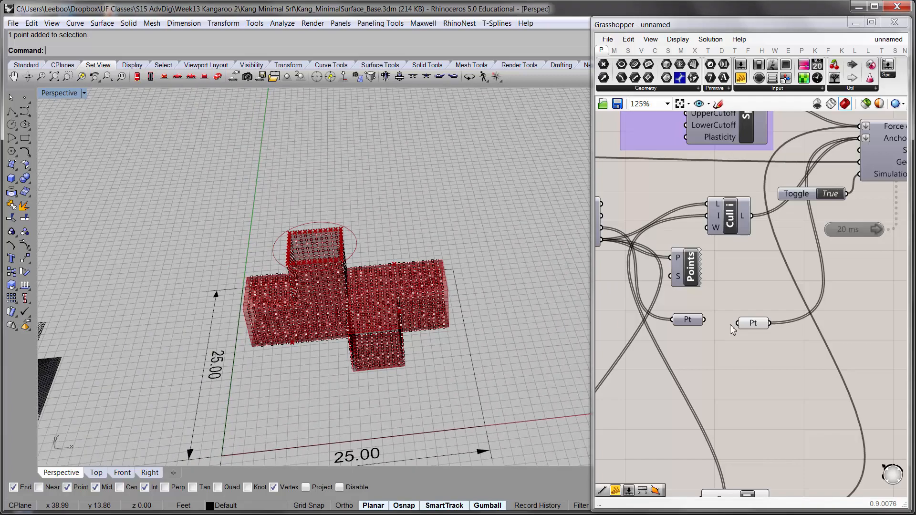
{"action": "left_click", "coordinate": [760, 326]}
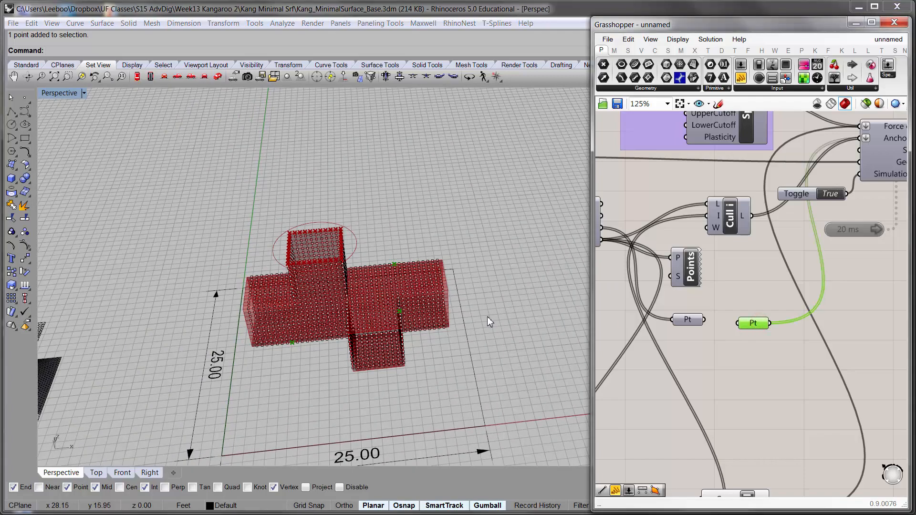
Select the additional anchor points on the mesh, invert the selection and hide all other Rhino objects.
{"action": "right_click_drag", "start_coordinate": [488, 316], "coordinate": [482, 283]}
{"action": "right_click_drag", "start_coordinate": [442, 313], "coordinate": [433, 323]}
{"action": "scroll", "coordinate": [433, 323], "scroll_direction": "up", "scroll_amount": 4}
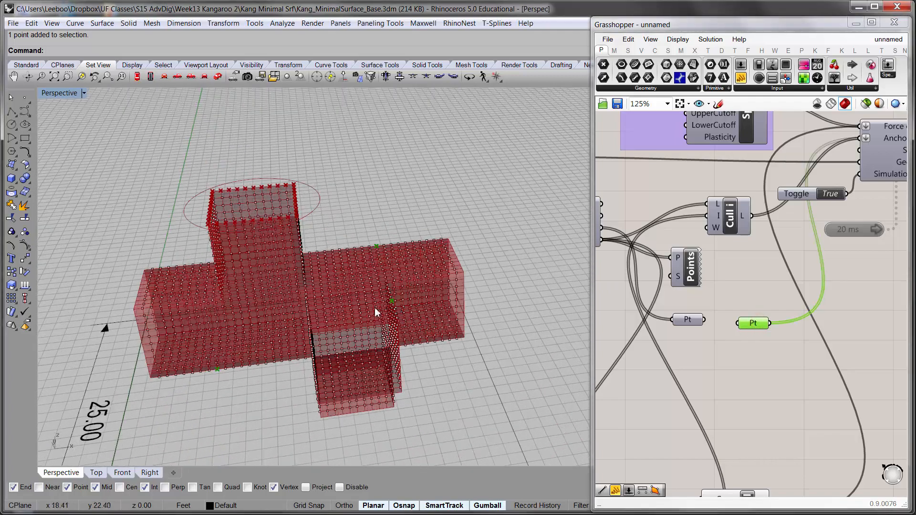
{"action": "right_click_drag", "start_coordinate": [374, 307], "coordinate": [358, 279]}
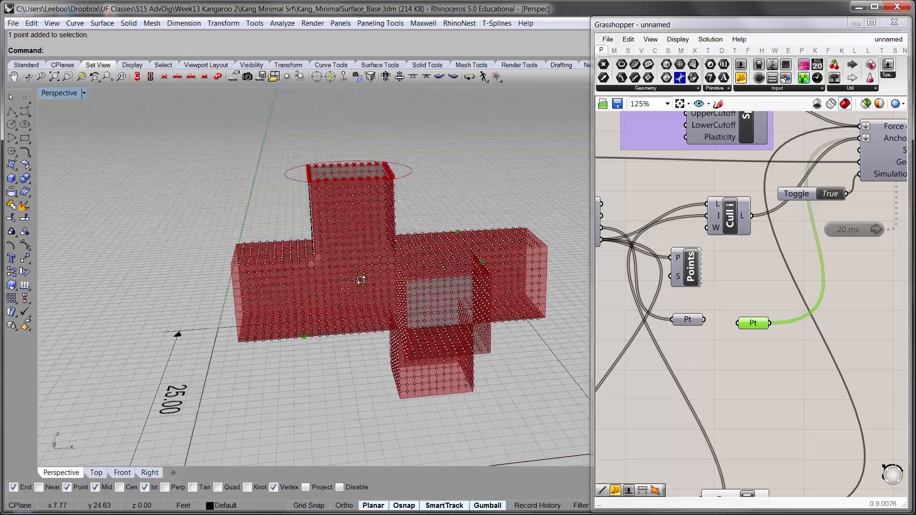
{"action": "scroll", "coordinate": [305, 347], "scroll_direction": "up", "scroll_amount": 5}
{"action": "scroll", "coordinate": [305, 347], "scroll_direction": "up", "scroll_amount": 2}
{"action": "left_click", "coordinate": [297, 354]}
{"action": "scroll", "coordinate": [297, 355], "scroll_direction": "down", "scroll_amount": 8}
{"action": "right_click_drag", "start_coordinate": [370, 336], "coordinate": [397, 310]}
{"action": "right_click_drag", "start_coordinate": [477, 221], "coordinate": [552, 302]}
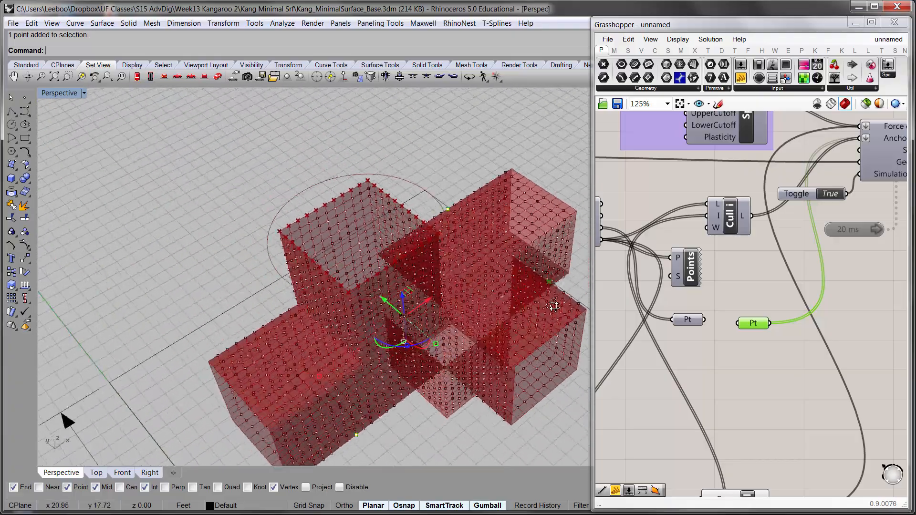
{"action": "scroll", "coordinate": [540, 279], "scroll_direction": "up", "scroll_amount": 5}
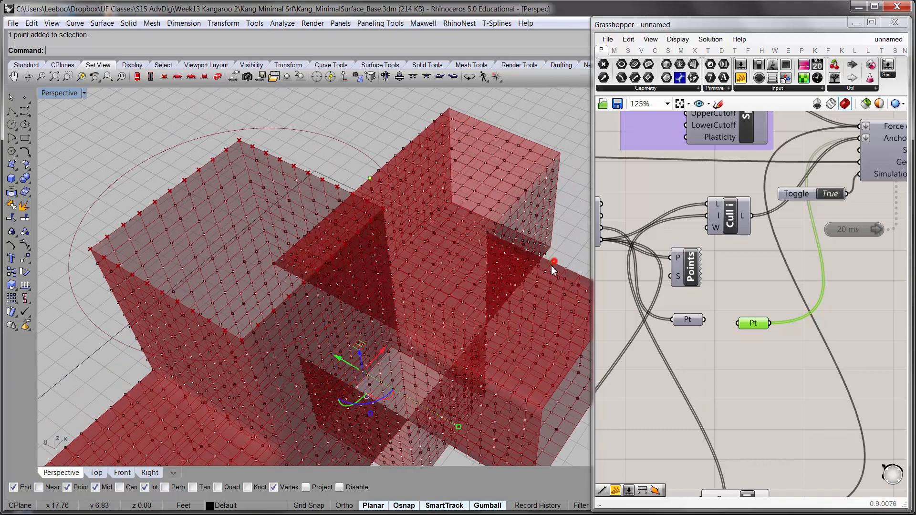
{"action": "scroll", "coordinate": [503, 241], "scroll_direction": "down", "scroll_amount": 5}
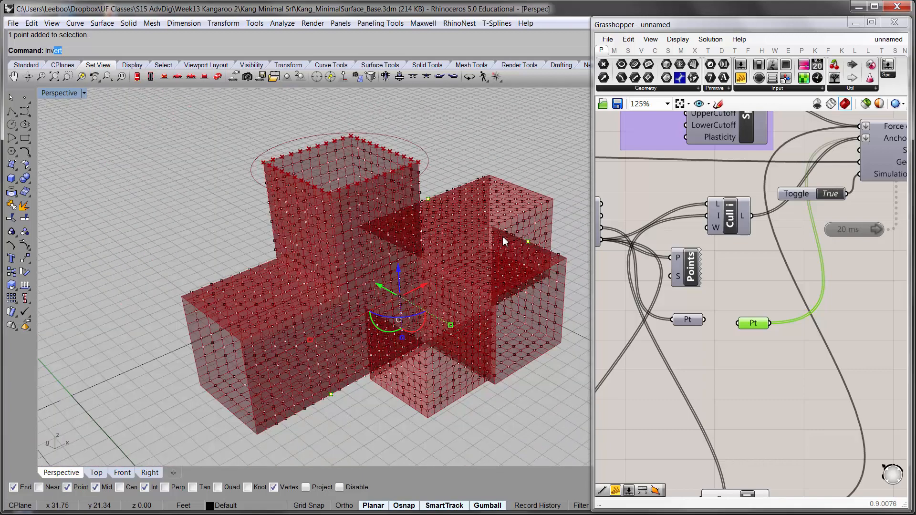
{"action": "key", "text": "Return"}
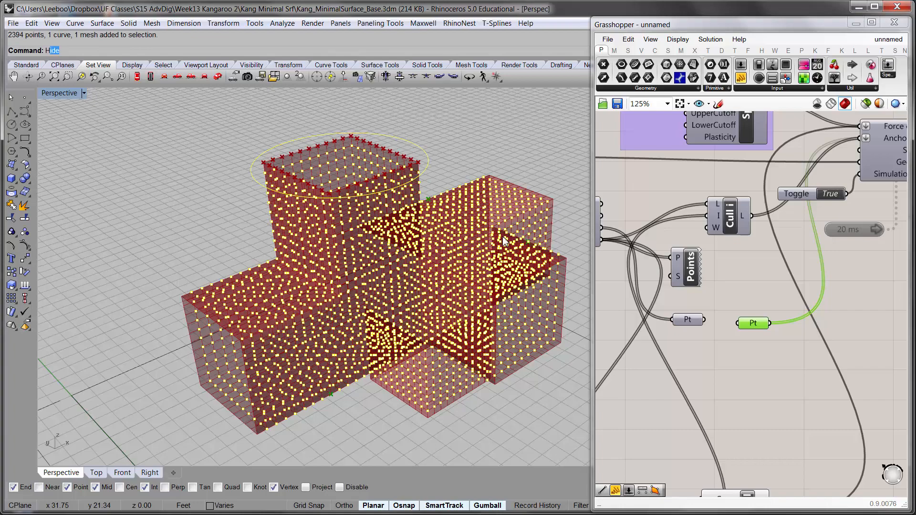
{"action": "type", "text": "H"}
{"action": "key", "text": "Return"}
Widen the Grasshopper window and reposition the two Point parameters beneath the Cull Index component.
{"action": "right_click_drag", "start_coordinate": [503, 237], "coordinate": [267, 260]}
{"action": "right_click_drag", "start_coordinate": [616, 258], "coordinate": [750, 286]}
{"action": "scroll", "coordinate": [751, 286], "scroll_direction": "down", "scroll_amount": 2}
{"action": "right_click_drag", "start_coordinate": [702, 251], "coordinate": [645, 280]}
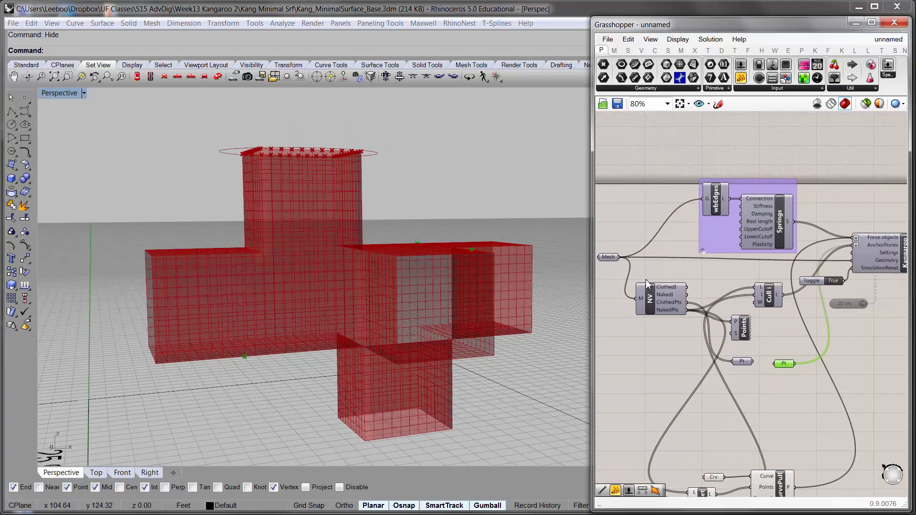
{"action": "scroll", "coordinate": [649, 279], "scroll_direction": "down", "scroll_amount": 2}
{"action": "right_click_drag", "start_coordinate": [835, 264], "coordinate": [768, 270]}
{"action": "scroll", "coordinate": [695, 288], "scroll_direction": "up", "scroll_amount": 4}
{"action": "right_click_drag", "start_coordinate": [692, 288], "coordinate": [731, 282]}
{"action": "right_click_drag", "start_coordinate": [583, 294], "coordinate": [505, 278], "text": "shift"}
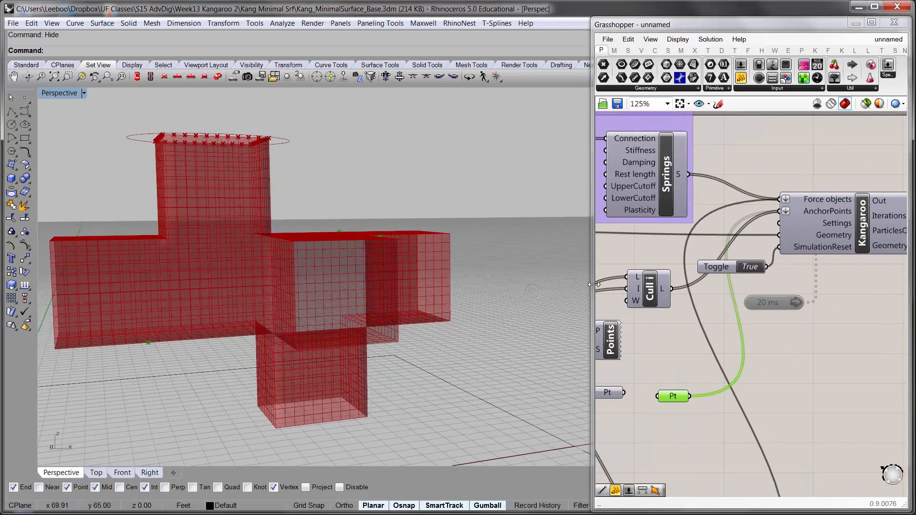
{"action": "left_click_drag", "start_coordinate": [591, 288], "coordinate": [453, 286]}
{"action": "right_click_drag", "start_coordinate": [591, 285], "coordinate": [780, 280]}
{"action": "left_click_drag", "start_coordinate": [661, 394], "coordinate": [679, 394]}
{"action": "left_click", "coordinate": [735, 392]}
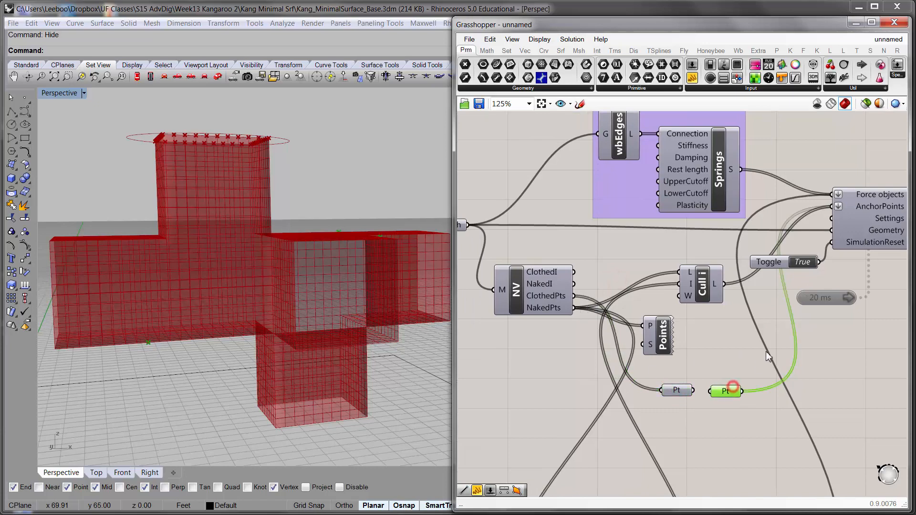
{"action": "left_click_drag", "start_coordinate": [726, 394], "coordinate": [733, 389]}
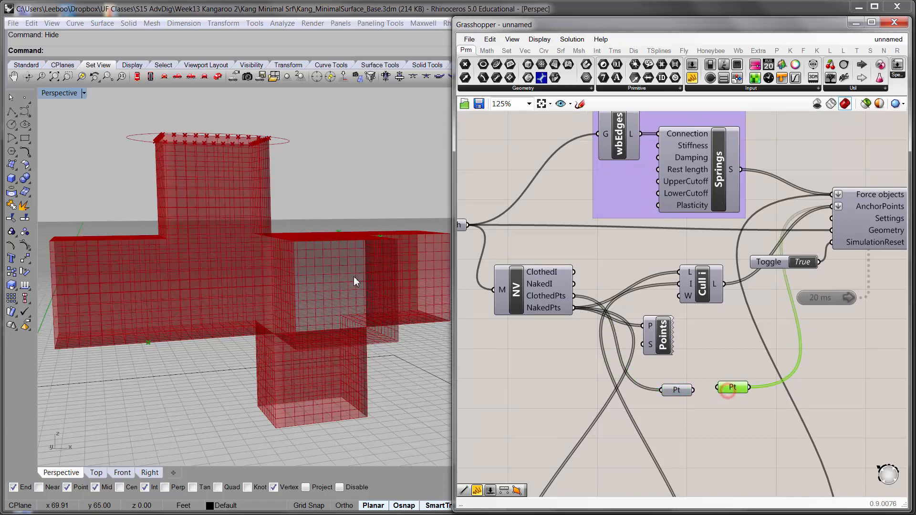
Enable the 20 ms timer and set the SimulationReset toggle to False to run the simulation.
{"action": "right_click_drag", "start_coordinate": [354, 278], "coordinate": [310, 293]}
{"action": "right_click_drag", "start_coordinate": [862, 228], "coordinate": [821, 219]}
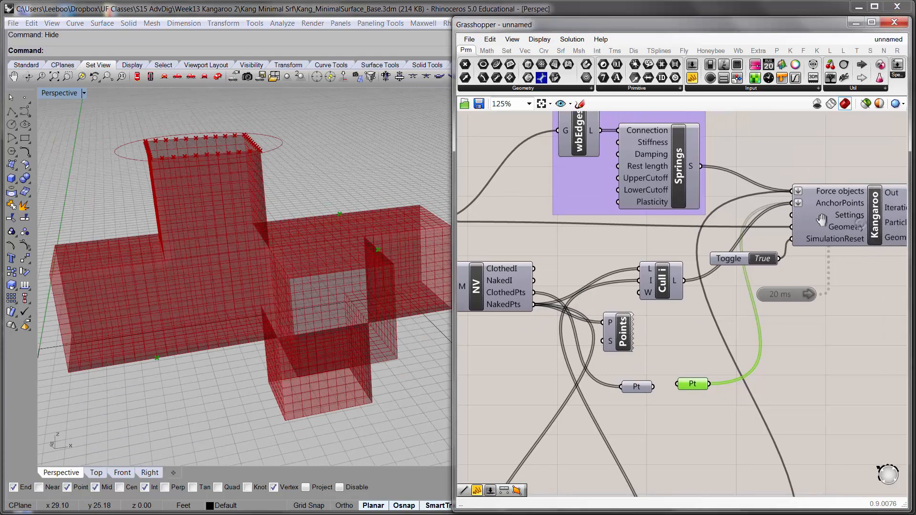
{"action": "left_click", "coordinate": [763, 304]}
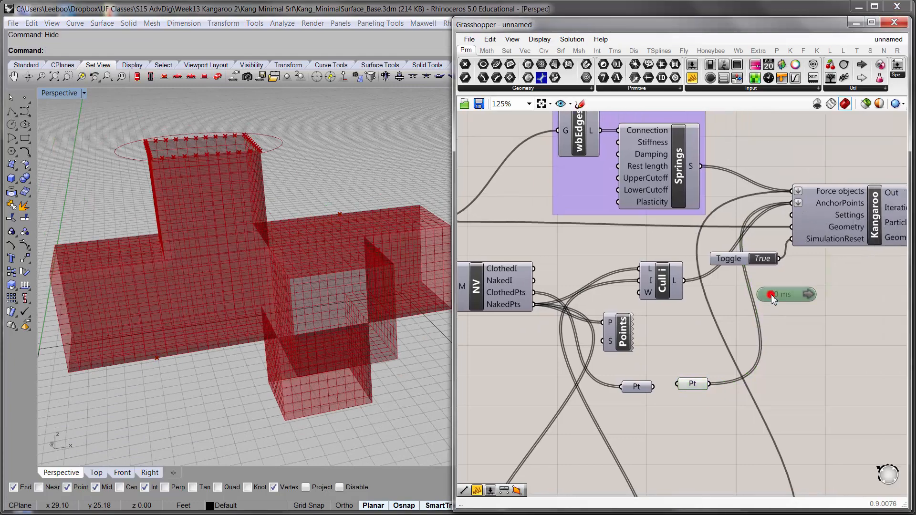
{"action": "double_click", "coordinate": [763, 259]}
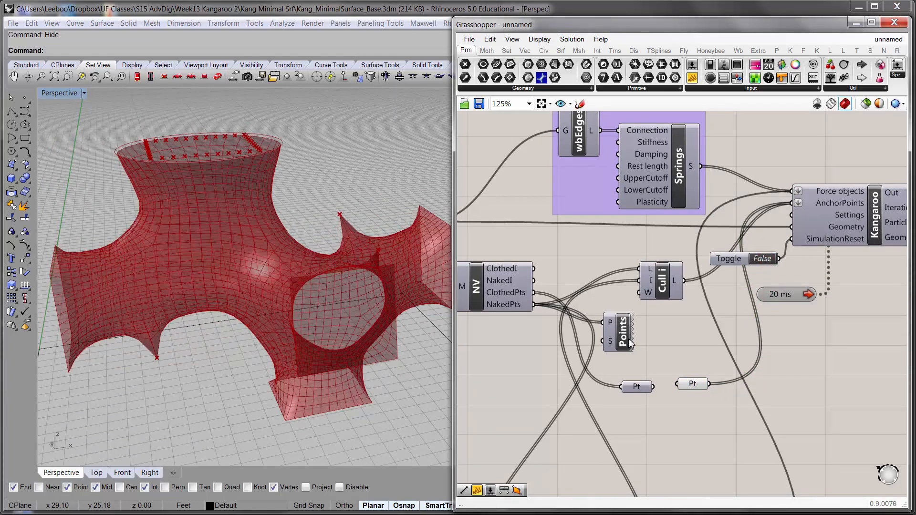
Turn off the preview of the CurvePull component group, including its Curve parameter and SubSet component.
{"action": "right_click_drag", "start_coordinate": [314, 381], "coordinate": [304, 251]}
{"action": "left_click", "coordinate": [254, 429]}
{"action": "right_click_drag", "start_coordinate": [442, 276], "coordinate": [224, 353]}
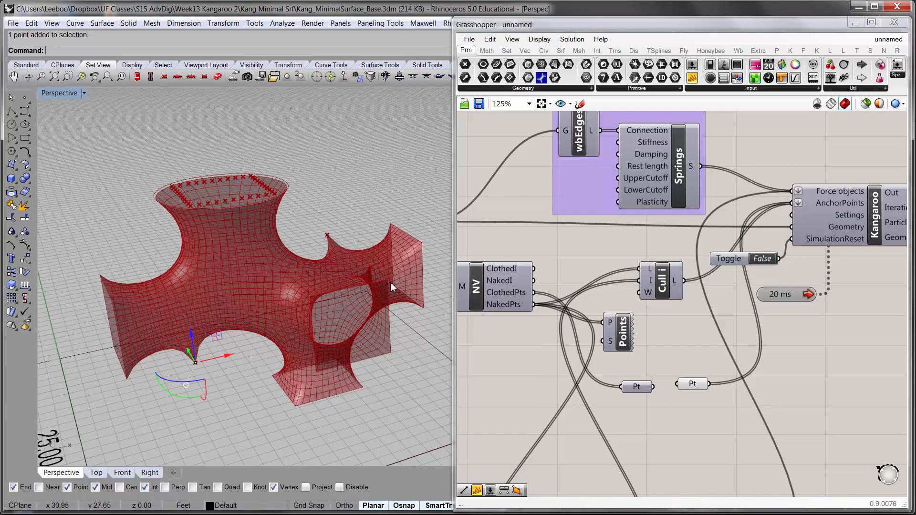
{"action": "mouse_move", "coordinate": [338, 287]}
{"action": "right_mouse_down"}
{"action": "mouse_move", "coordinate": [340, 248]}
{"action": "mouse_move", "coordinate": [337, 286]}
{"action": "right_mouse_up"}
{"action": "right_click_drag", "start_coordinate": [624, 286], "coordinate": [656, 199]}
{"action": "scroll", "coordinate": [677, 315], "scroll_direction": "down", "scroll_amount": 2}
{"action": "left_click_drag", "start_coordinate": [658, 464], "coordinate": [556, 364]}
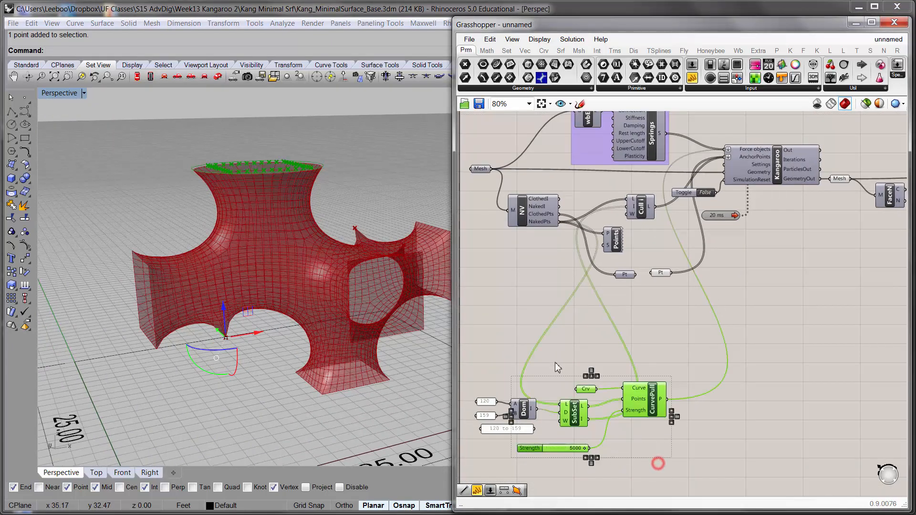
{"action": "key", "text": "ctrl+q"}
{"action": "left_click", "coordinate": [581, 342]}
{"action": "right_click_drag", "start_coordinate": [374, 224], "coordinate": [378, 254]}
Highlight the additional anchor points through their Point parameter and move the one on the mesh's lower edge outward.
{"action": "left_click", "coordinate": [661, 272]}
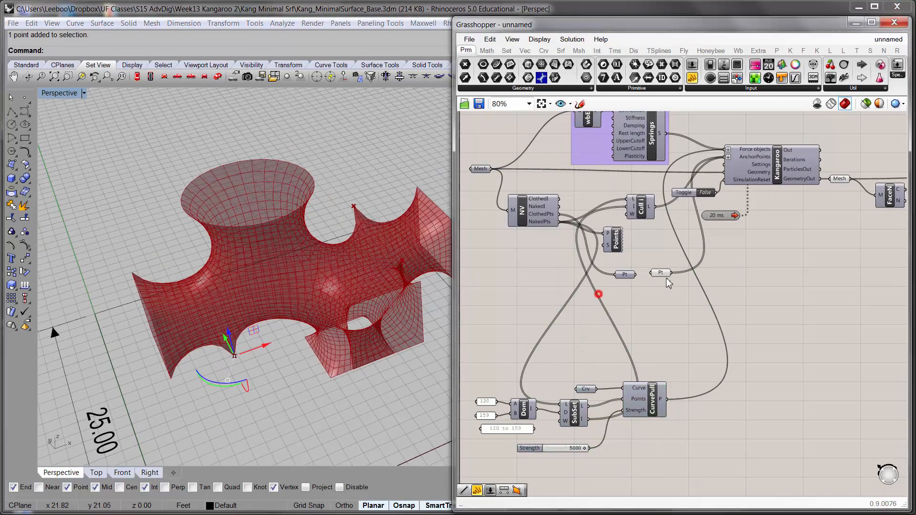
{"action": "scroll", "coordinate": [596, 329], "scroll_direction": "up", "scroll_amount": 4}
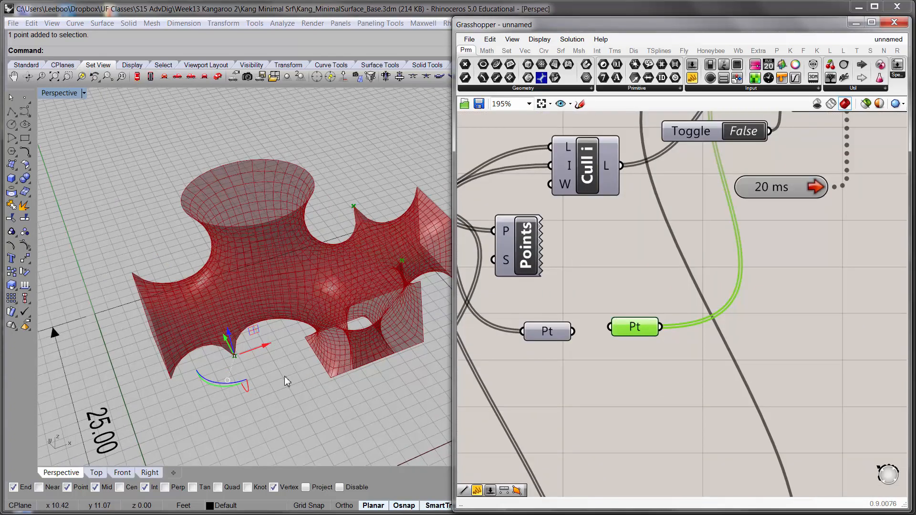
{"action": "left_click", "coordinate": [284, 377]}
{"action": "right_click_drag", "start_coordinate": [347, 252], "coordinate": [357, 226]}
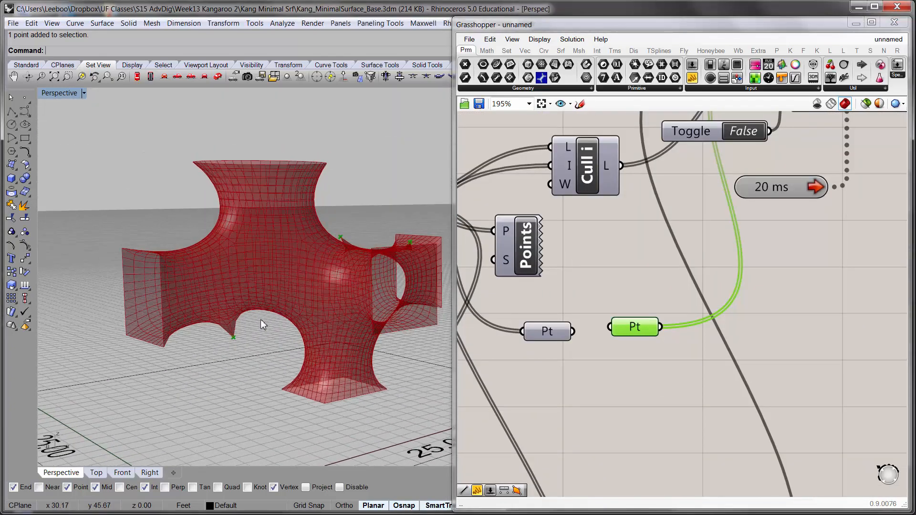
{"action": "left_click", "coordinate": [232, 337]}
{"action": "scroll", "coordinate": [235, 337], "scroll_direction": "up", "scroll_amount": 4}
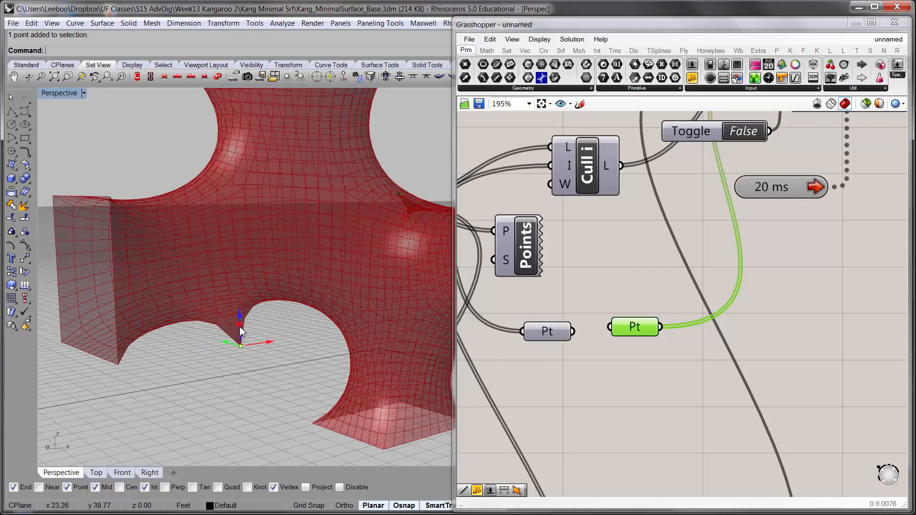
{"action": "left_click_drag", "start_coordinate": [246, 359], "coordinate": [348, 358]}
{"action": "right_click_drag", "start_coordinate": [311, 372], "coordinate": [244, 388]}
{"action": "scroll", "coordinate": [254, 334], "scroll_direction": "down", "scroll_amount": 5}
Pull the anchor point on the mesh's upper rear edge up and away from the surface.
{"action": "right_click_drag", "start_coordinate": [256, 335], "coordinate": [269, 391]}
{"action": "scroll", "coordinate": [347, 237], "scroll_direction": "up", "scroll_amount": 4}
{"action": "left_click_drag", "start_coordinate": [344, 208], "coordinate": [389, 227]}
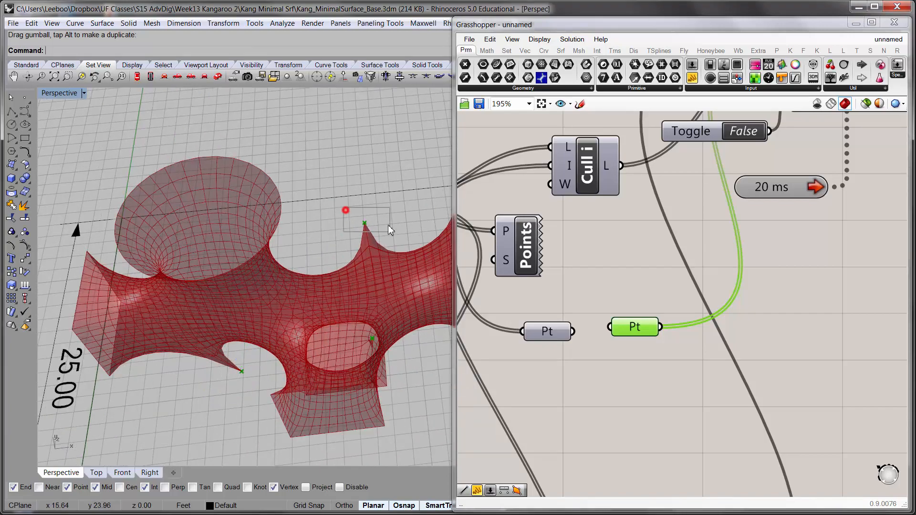
{"action": "right_click_drag", "start_coordinate": [352, 240], "coordinate": [258, 210], "text": "shift"}
{"action": "left_click_drag", "start_coordinate": [309, 325], "coordinate": [353, 231]}
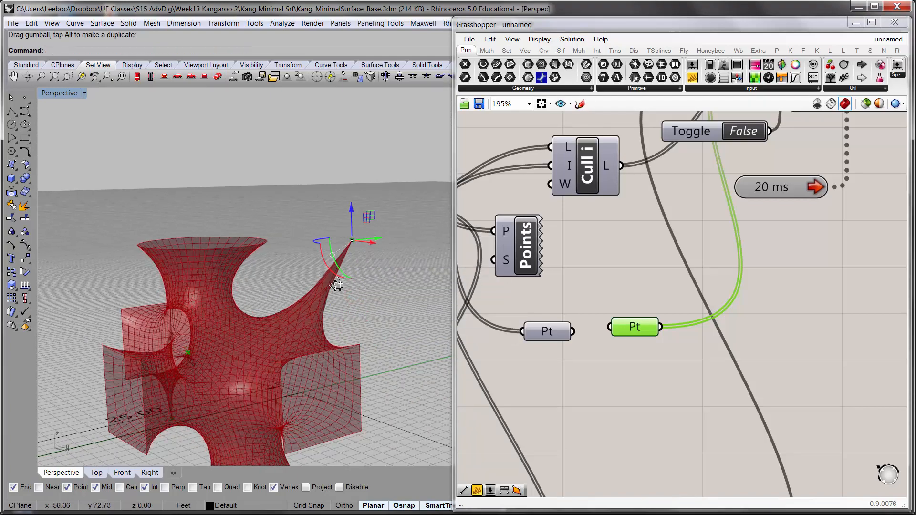
{"action": "right_click_drag", "start_coordinate": [337, 285], "coordinate": [372, 274]}
Raise the remaining anchor point beside the side opening above the mesh and inspect the stretched form.
{"action": "right_click_drag", "start_coordinate": [242, 343], "coordinate": [341, 282], "text": "shift"}
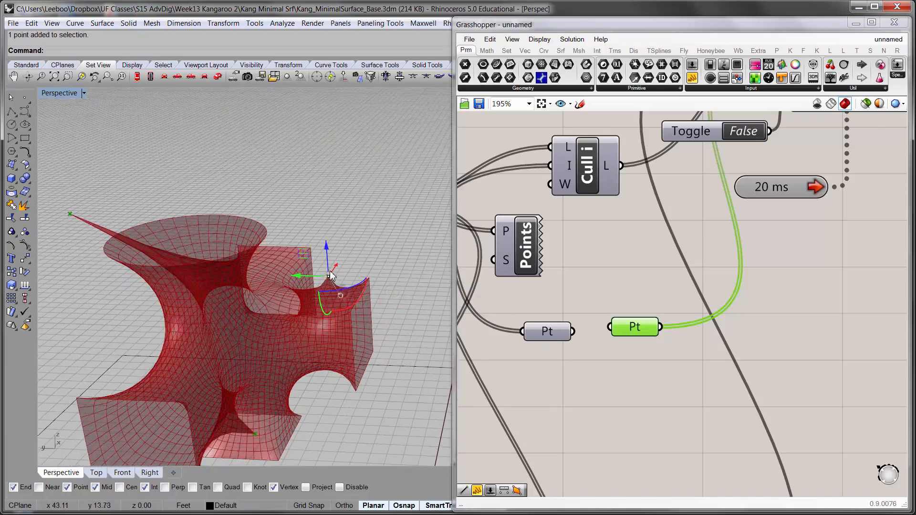
{"action": "left_click_drag", "start_coordinate": [327, 265], "coordinate": [319, 189]}
{"action": "right_click_drag", "start_coordinate": [319, 190], "coordinate": [282, 260]}
{"action": "left_click_drag", "start_coordinate": [238, 239], "coordinate": [297, 232]}
{"action": "left_click", "coordinate": [332, 318]}
{"action": "scroll", "coordinate": [331, 316], "scroll_direction": "down", "scroll_amount": 2}
{"action": "right_click_drag", "start_coordinate": [262, 298], "coordinate": [359, 302]}
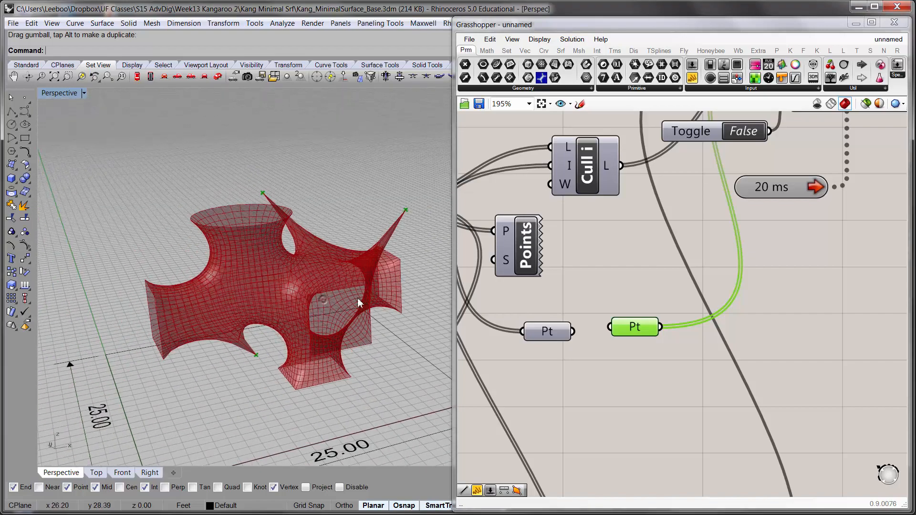
Deselect the anchor Point parameter and set the SimulationReset toggle to True.
{"action": "left_click", "coordinate": [607, 292]}
{"action": "right_click_drag", "start_coordinate": [374, 258], "coordinate": [377, 228]}
{"action": "right_click_drag", "start_coordinate": [586, 256], "coordinate": [575, 342]}
{"action": "scroll", "coordinate": [576, 270], "scroll_direction": "down", "scroll_amount": 2}
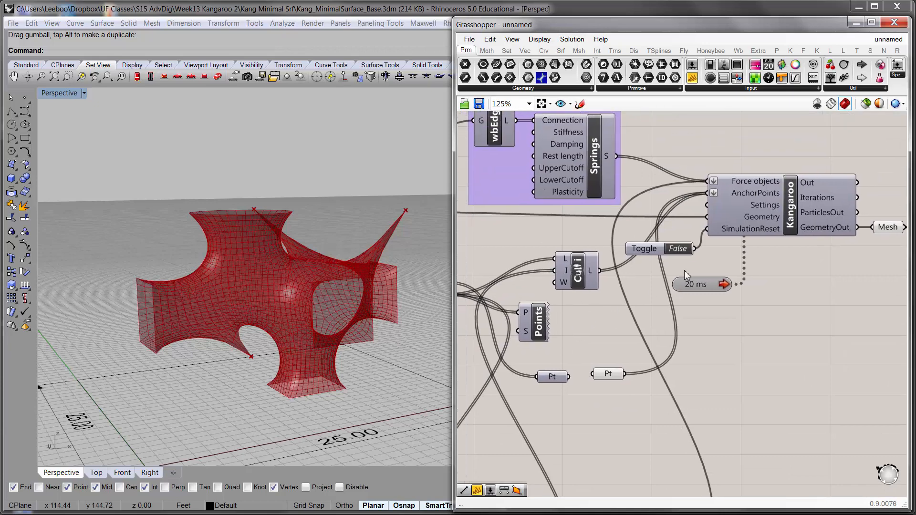
{"action": "left_click", "coordinate": [677, 249]}
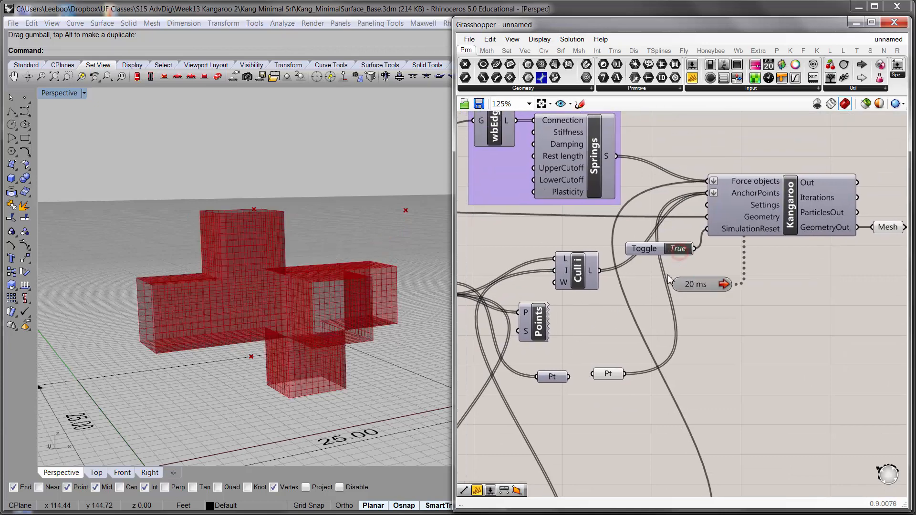
Try running the simulation with the anchor points placed off the reset mesh, and reset it again.
{"action": "mouse_move", "coordinate": [385, 228]}
{"action": "right_mouse_down"}
{"action": "mouse_move", "coordinate": [393, 211]}
{"action": "mouse_move", "coordinate": [424, 260]}
{"action": "right_mouse_up"}
{"action": "left_click", "coordinate": [406, 211]}
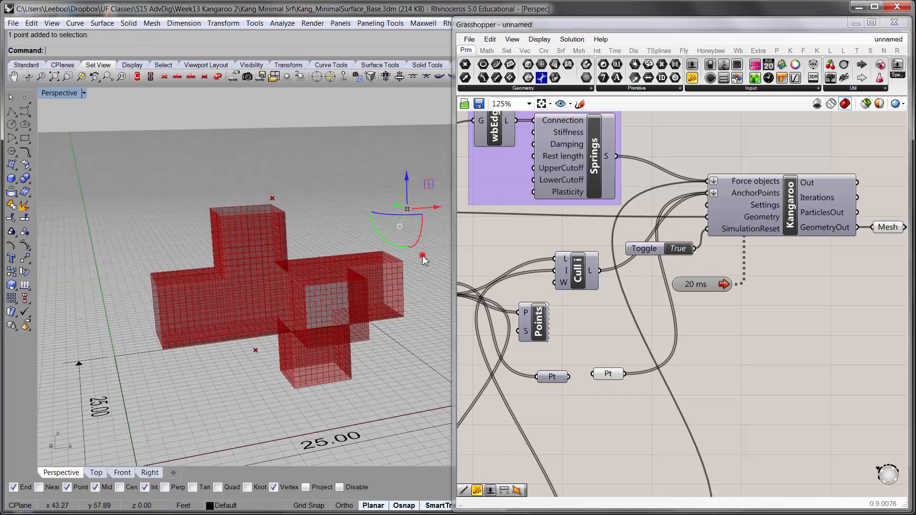
{"action": "right_click_drag", "start_coordinate": [589, 278], "coordinate": [590, 319]}
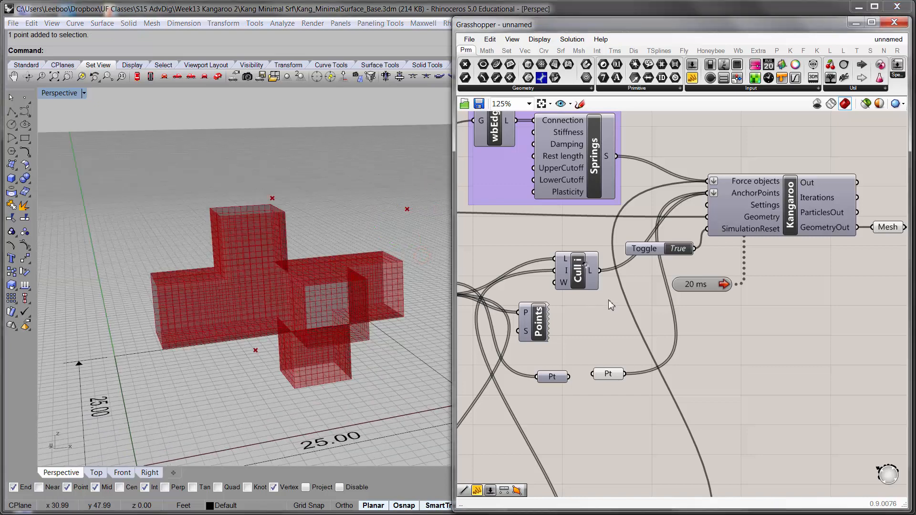
{"action": "double_click", "coordinate": [678, 289]}
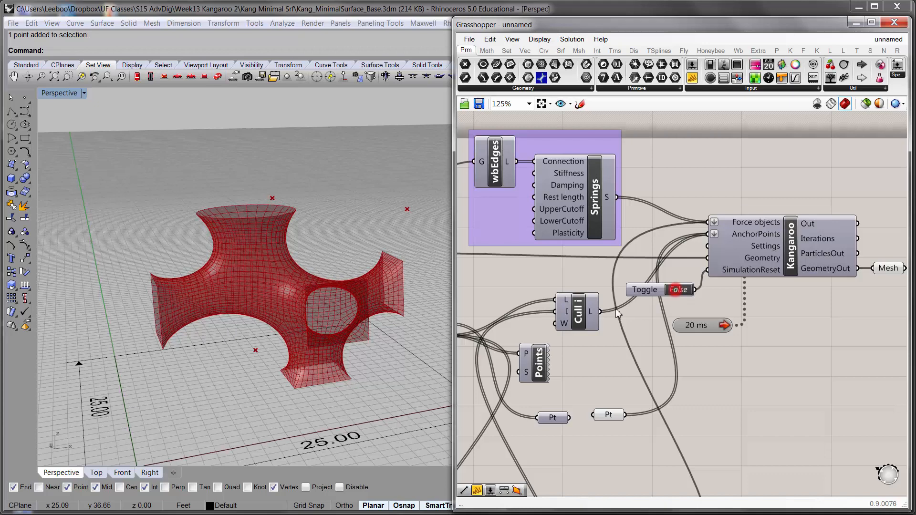
{"action": "left_click", "coordinate": [678, 290]}
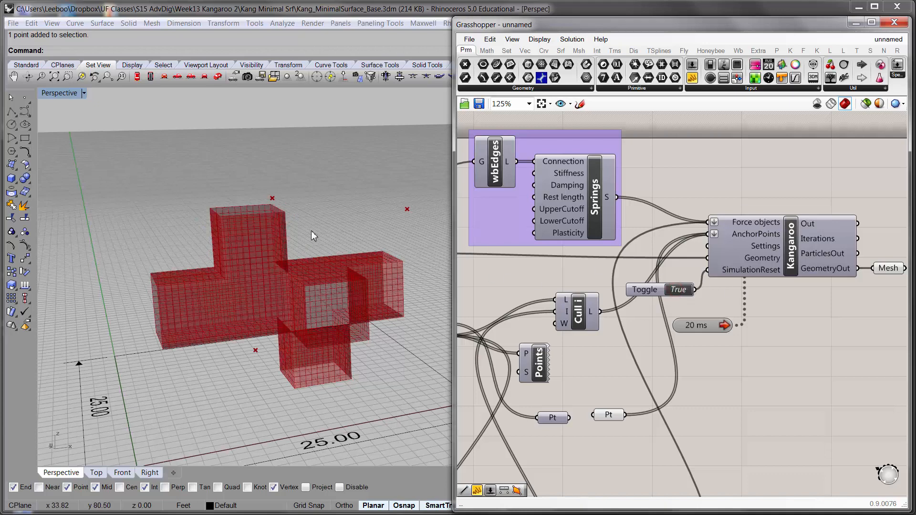
Undo the drags of all three additional anchor points and clear the selection.
{"action": "mouse_move", "coordinate": [311, 231]}
{"action": "right_mouse_down"}
{"action": "mouse_move", "coordinate": [318, 220]}
{"action": "mouse_move", "coordinate": [343, 231]}
{"action": "right_mouse_up"}
{"action": "key", "text": "ctrl+z"}
{"action": "left_click", "coordinate": [335, 231]}
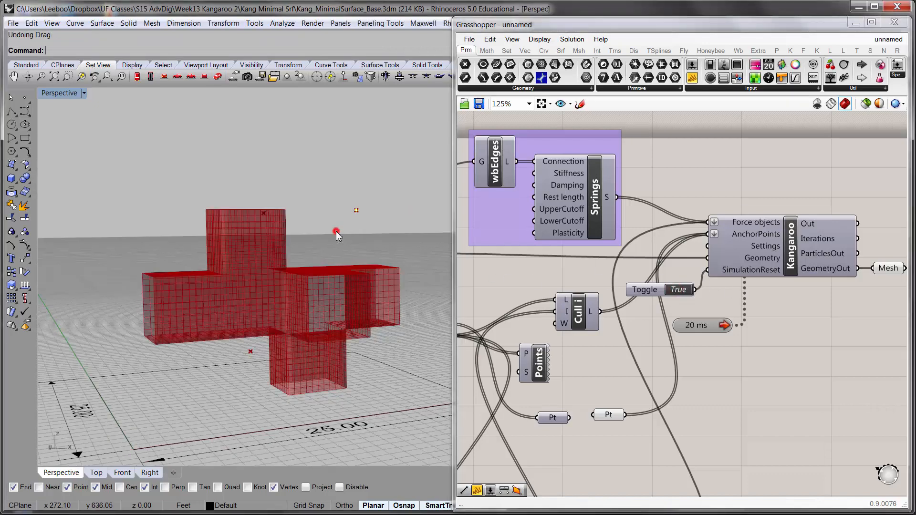
{"action": "key", "text": "ctrl+z"}
{"action": "key", "text": "ctrl+z"}
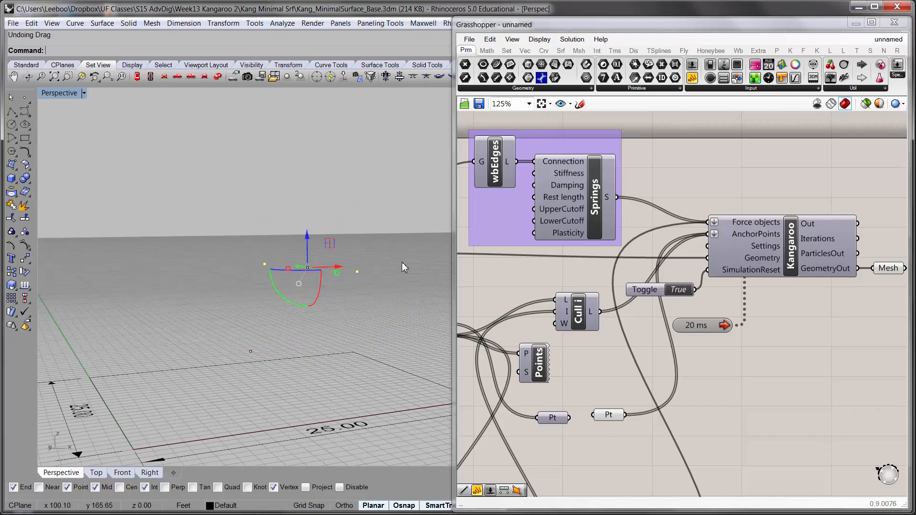
{"action": "key", "text": "ctrl+z"}
{"action": "key", "text": "ctrl+z"}
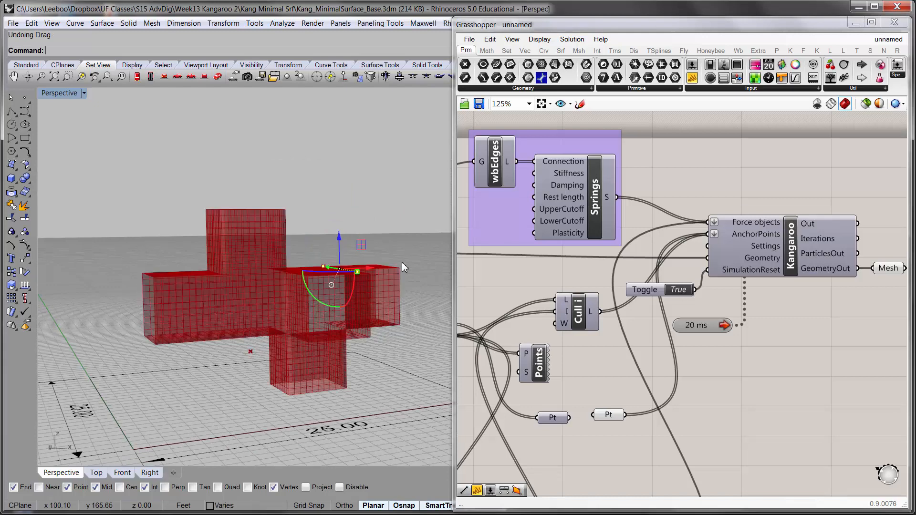
{"action": "key", "text": "ctrl+z"}
{"action": "key", "text": "ctrl+z"}
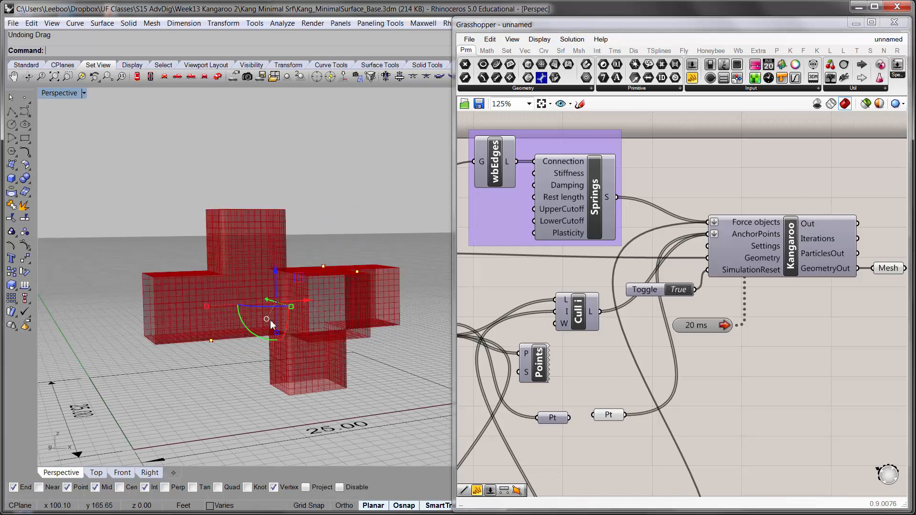
{"action": "left_click", "coordinate": [208, 356]}
{"action": "scroll", "coordinate": [207, 342], "scroll_direction": "up", "scroll_amount": 6}
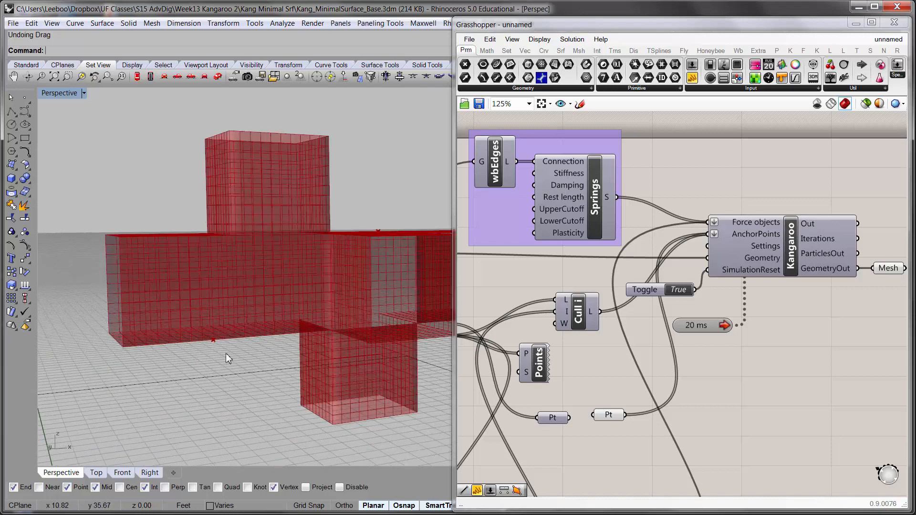
{"action": "right_click_drag", "start_coordinate": [270, 372], "coordinate": [164, 324]}
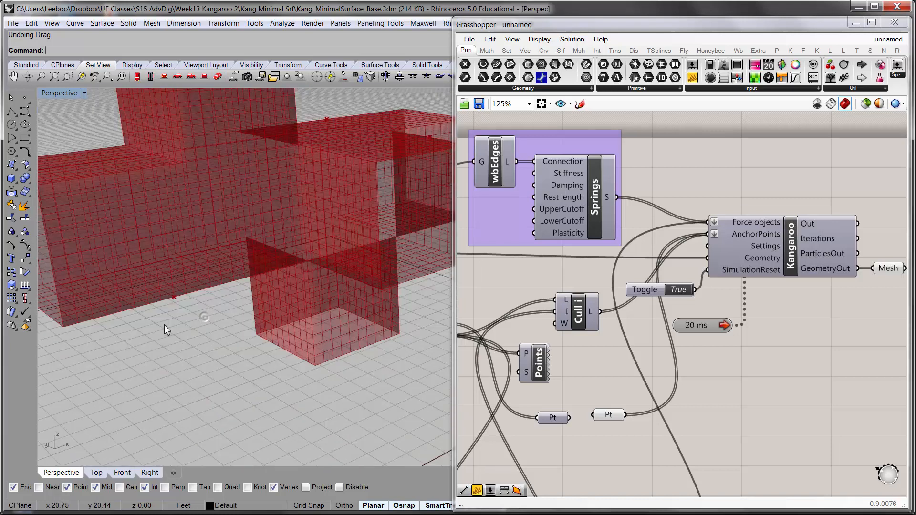
Disable the 20 ms simulation timer and inspect the reset mesh with its restored anchor points.
{"action": "double_click", "coordinate": [715, 329]}
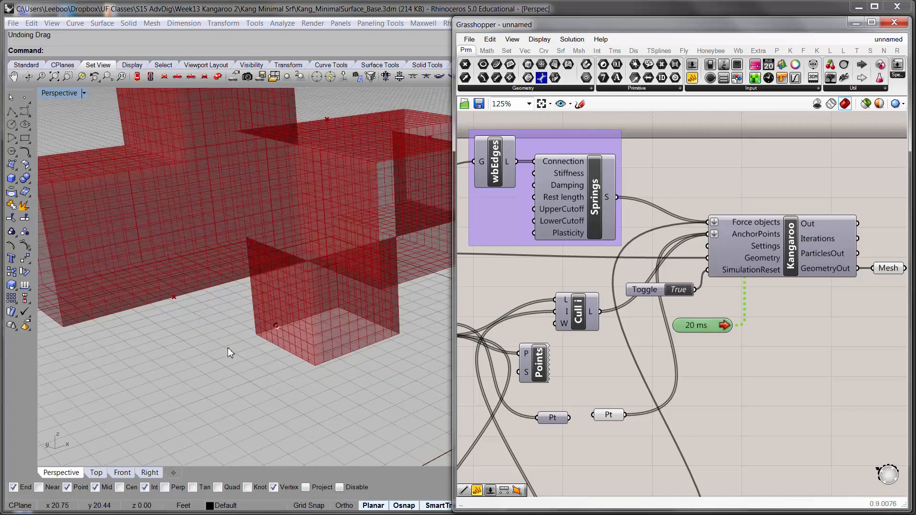
{"action": "scroll", "coordinate": [220, 352], "scroll_direction": "up", "scroll_amount": 6}
{"action": "scroll", "coordinate": [255, 334], "scroll_direction": "up", "scroll_amount": 2}
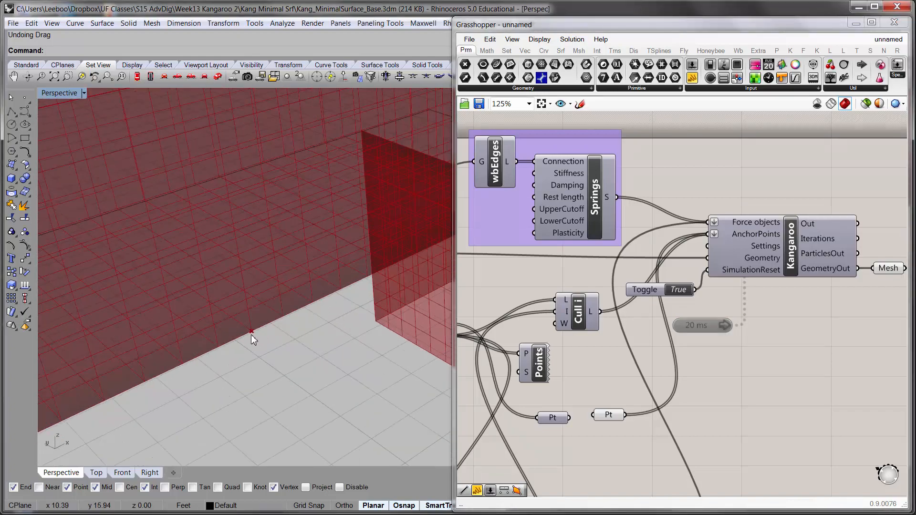
{"action": "scroll", "coordinate": [251, 337], "scroll_direction": "down", "scroll_amount": 6}
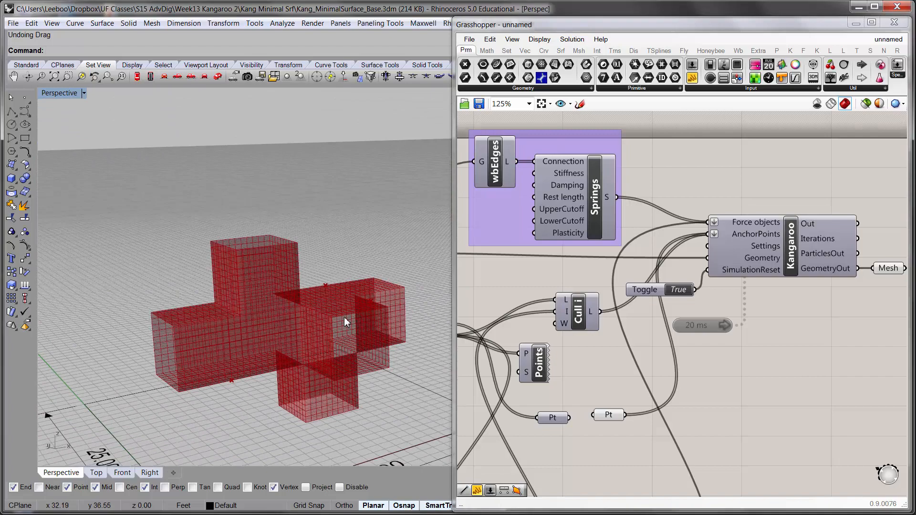
{"action": "right_click_drag", "start_coordinate": [345, 317], "coordinate": [293, 307]}
{"action": "scroll", "coordinate": [354, 314], "scroll_direction": "down", "scroll_amount": 2}
{"action": "right_click_drag", "start_coordinate": [533, 334], "coordinate": [622, 333]}
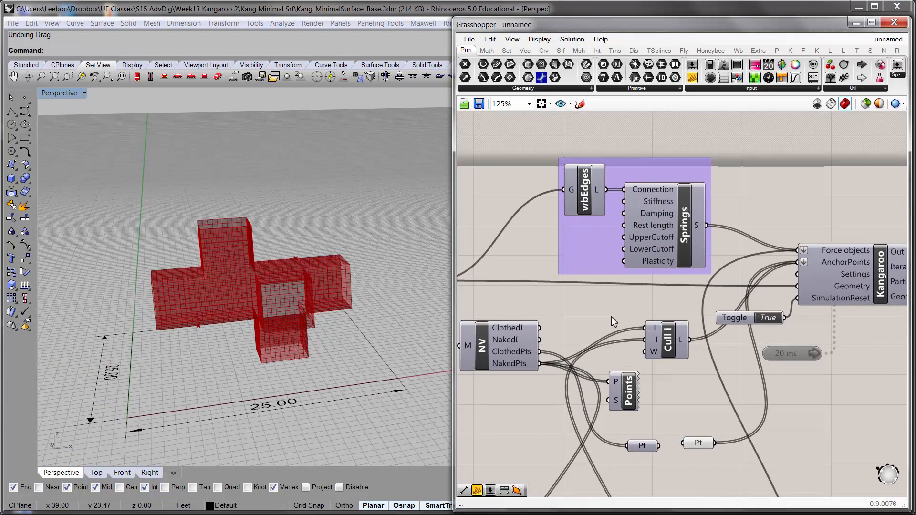
Switch to the Kangaroo 2 course page in Chrome and review the minimal surface examples through Kang_MinimalSurface_5_FromMesh_BoundaryPull.
{"action": "key", "text": "alt+Tab"}
{"action": "scroll", "coordinate": [393, 238], "scroll_direction": "down", "scroll_amount": 5}
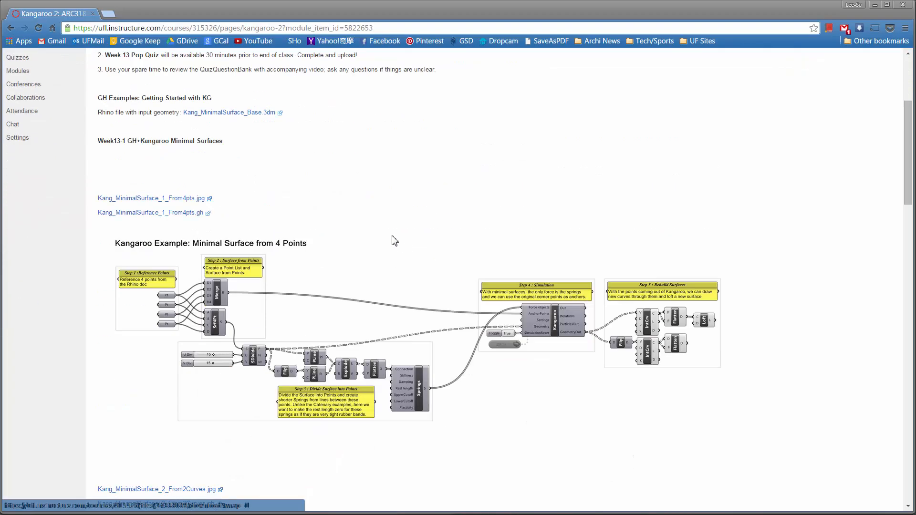
{"action": "scroll", "coordinate": [286, 262], "scroll_direction": "down", "scroll_amount": 10}
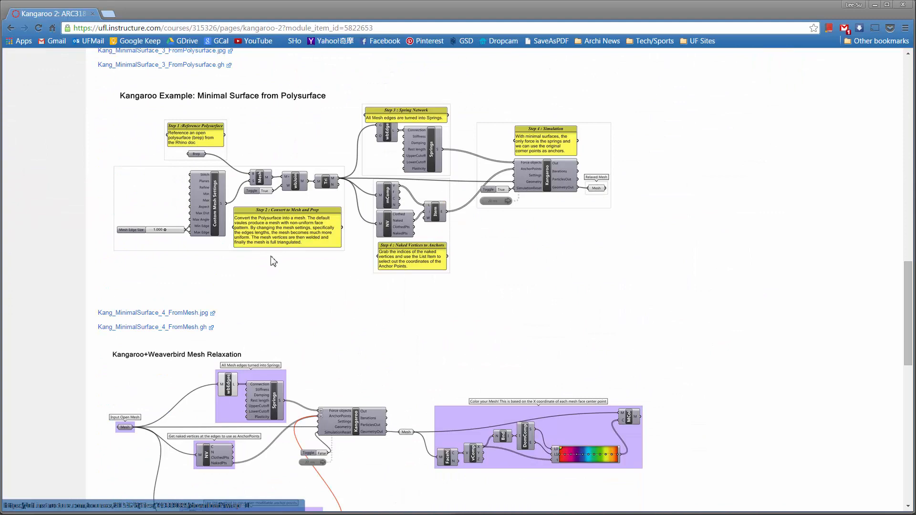
{"action": "scroll", "coordinate": [273, 260], "scroll_direction": "down", "scroll_amount": 10}
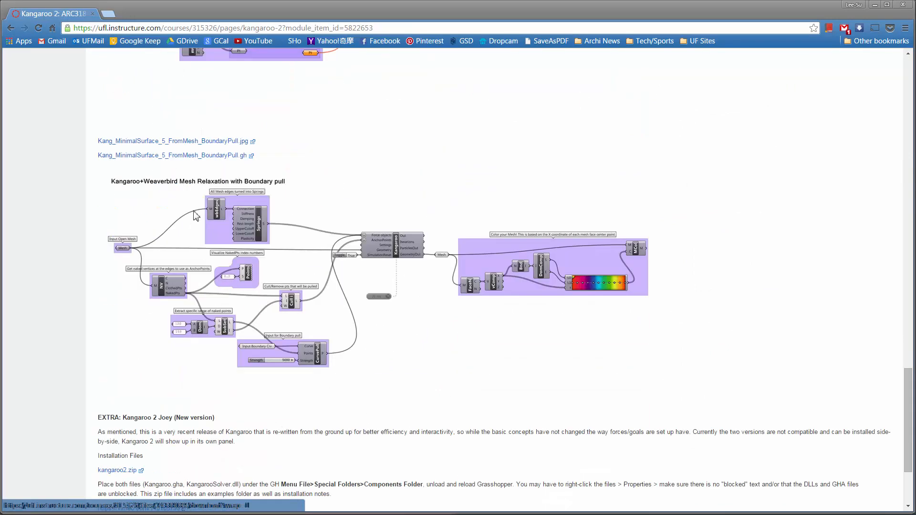